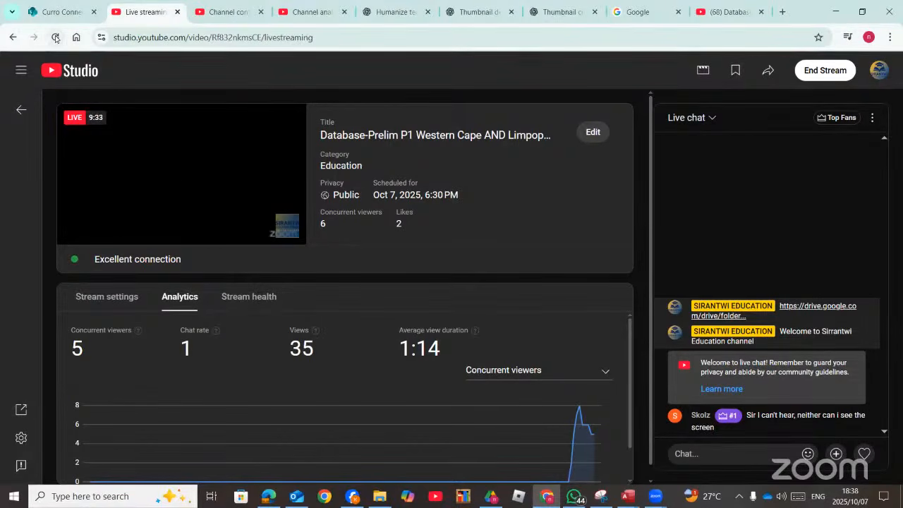
# Reload the livestream dashboard and close the browser tab playing the stream.
pyautogui.click(56, 38)
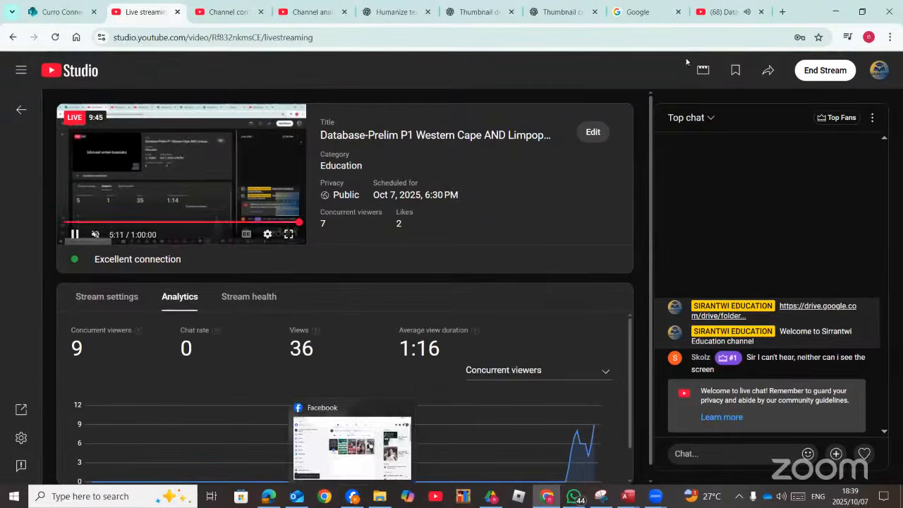
pyautogui.click(761, 12)
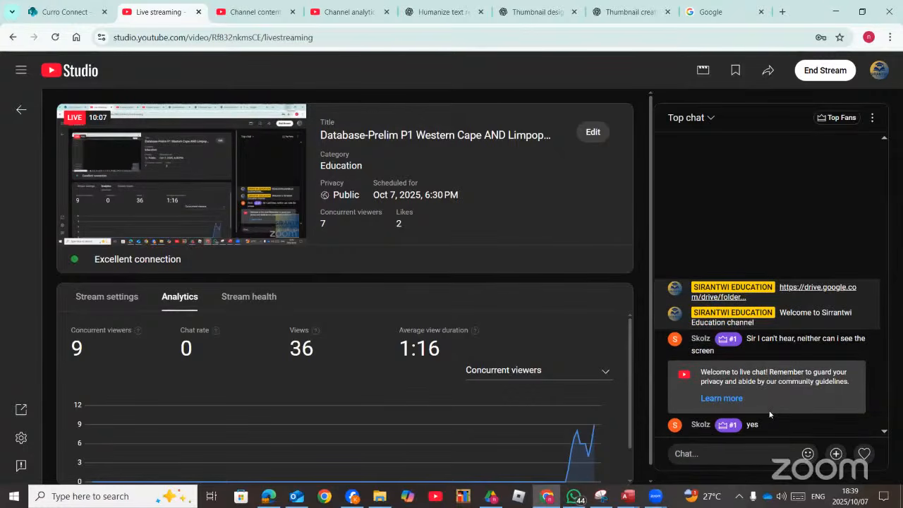
pyautogui.press('XF86AudioRaiseVolume')
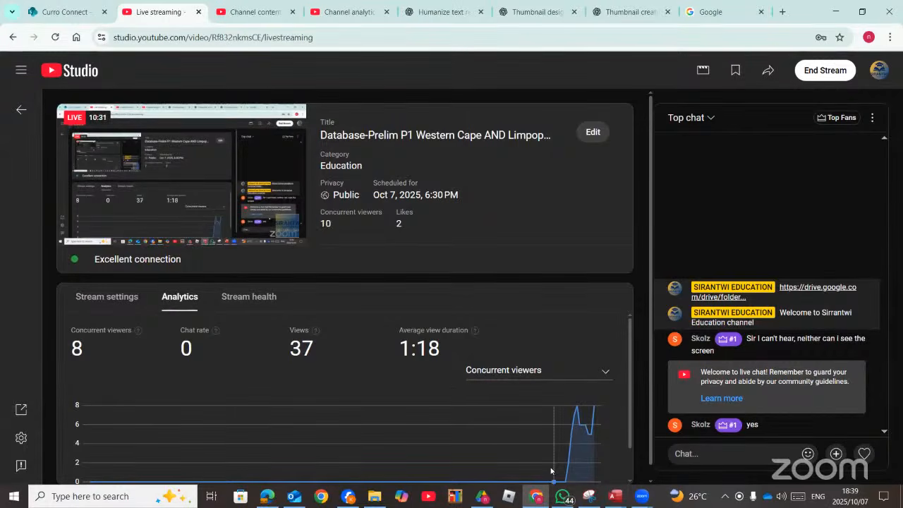
# Switch to the 5HorseCrew database in Access, shift the form header logo slightly, and set its size mode to Stretch.
pyautogui.moveTo(612, 504)
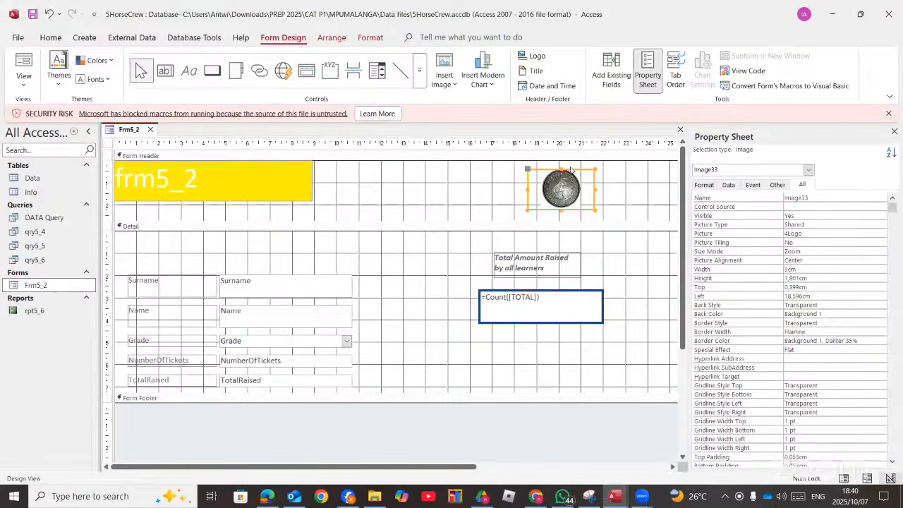
pyautogui.moveTo(570, 169); pyautogui.dragTo(584, 176)
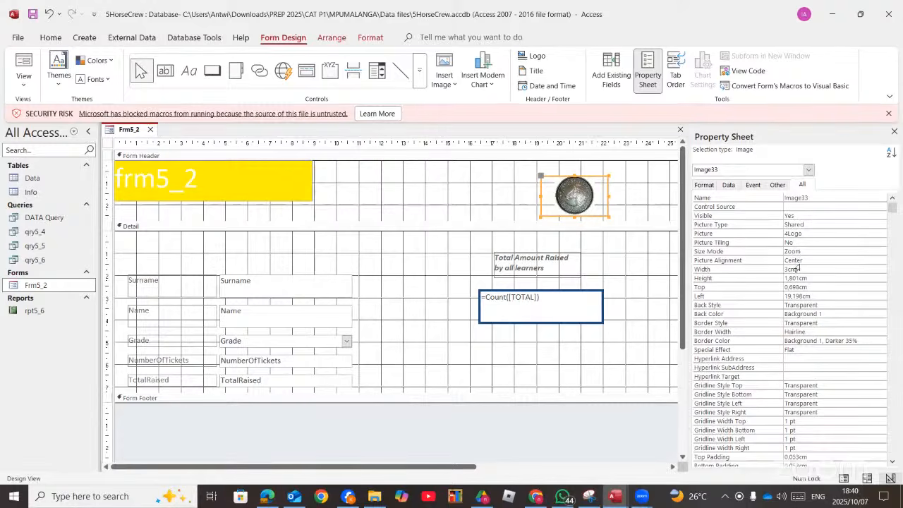
pyautogui.click(818, 251)
pyautogui.click(881, 251)
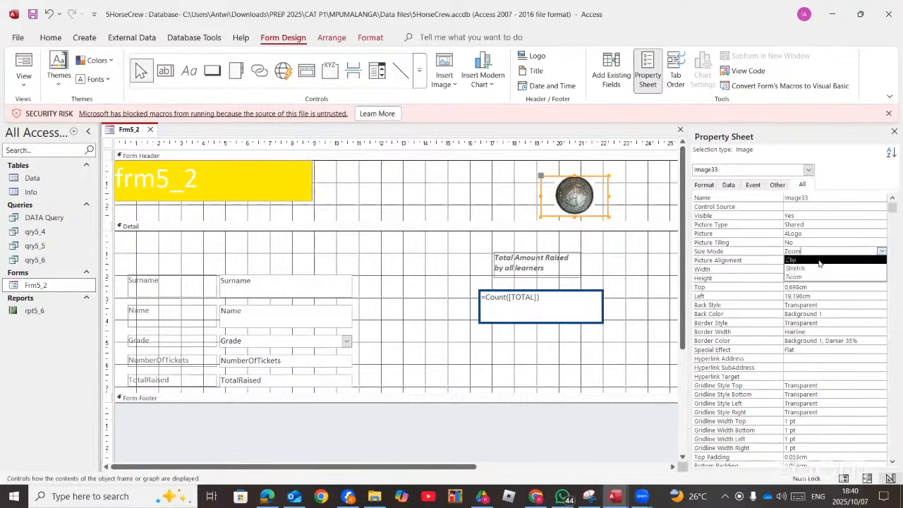
pyautogui.click(818, 268)
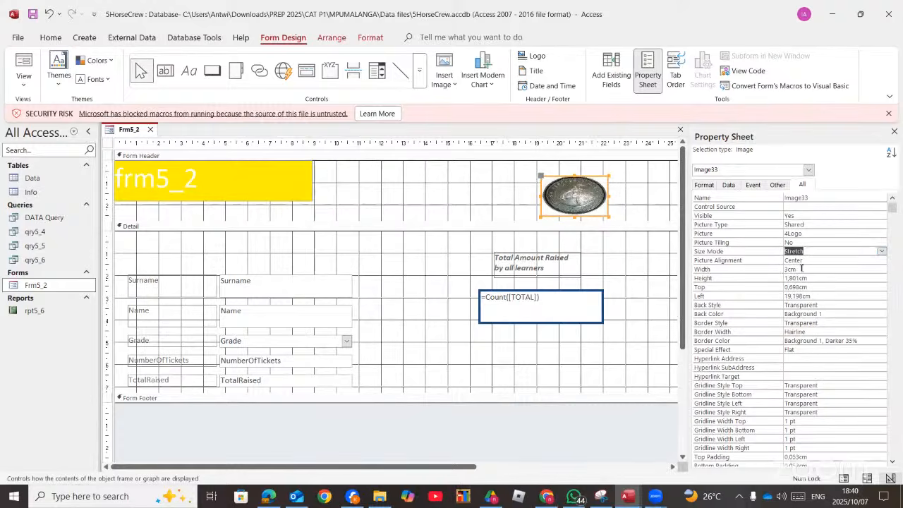
# Set the header logo's width and height to 2 cm each.
pyautogui.click(790, 268)
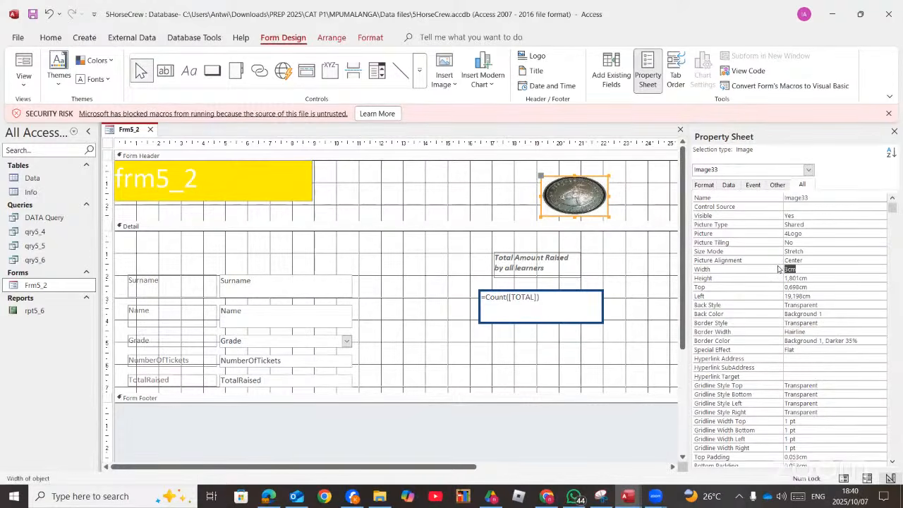
pyautogui.write('2')
pyautogui.press('Return')
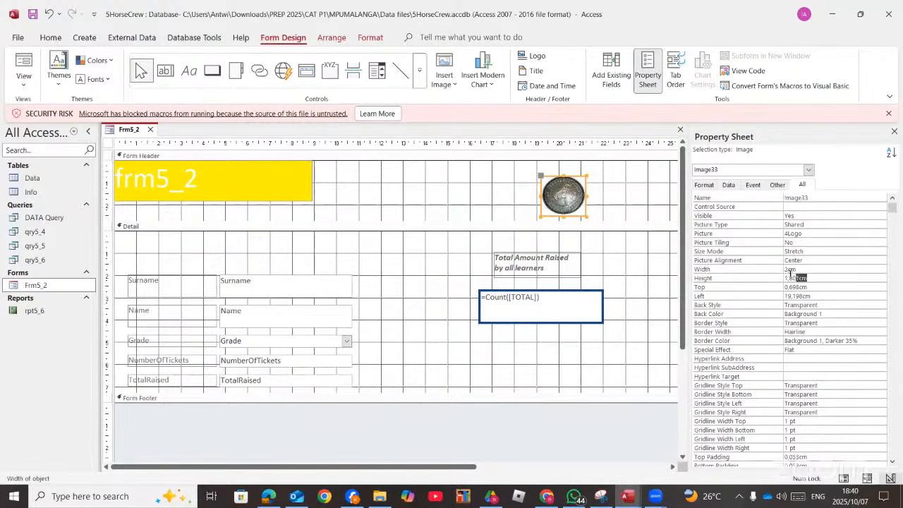
pyautogui.write('2')
# Check the question paper PDF in Edge, then change the heading label in the Access form header to "Fundraising".
pyautogui.click(270, 496)
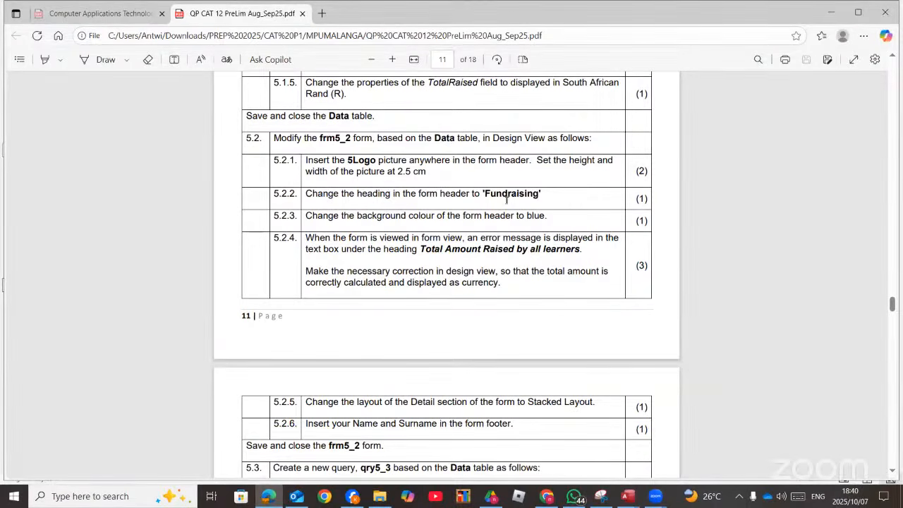
pyautogui.click(631, 499)
pyautogui.click(210, 174)
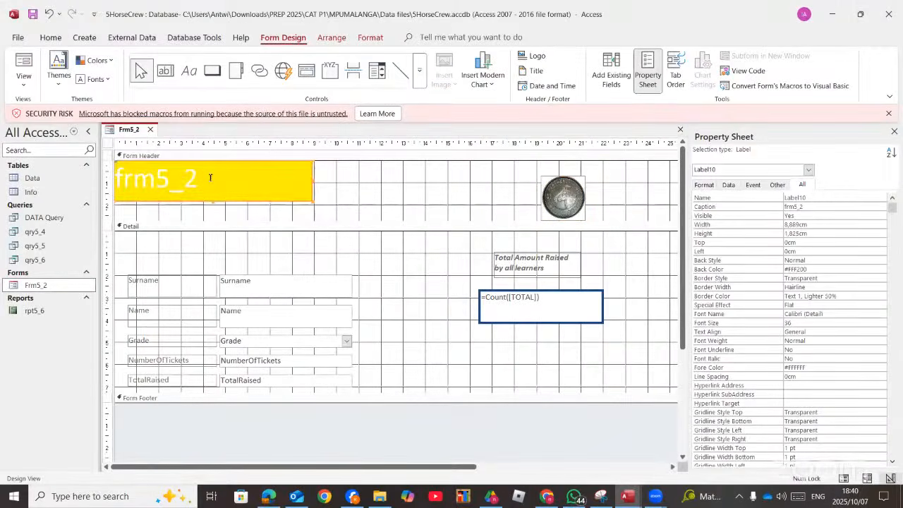
pyautogui.moveTo(210, 177); pyautogui.dragTo(113, 168)
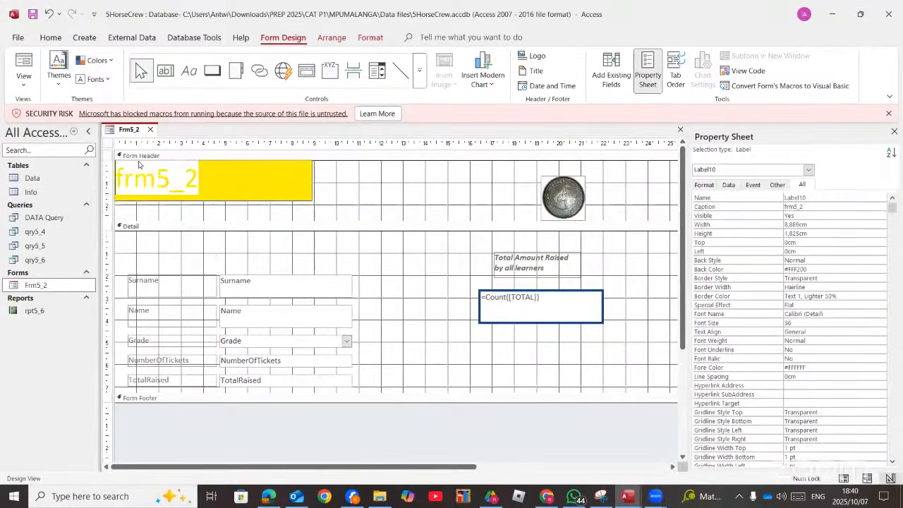
pyautogui.write('Fundr')
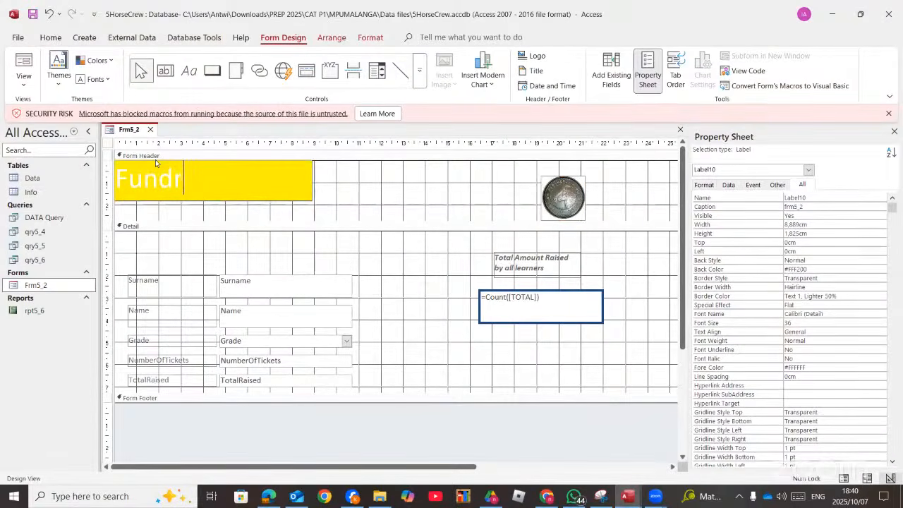
pyautogui.write('aising')
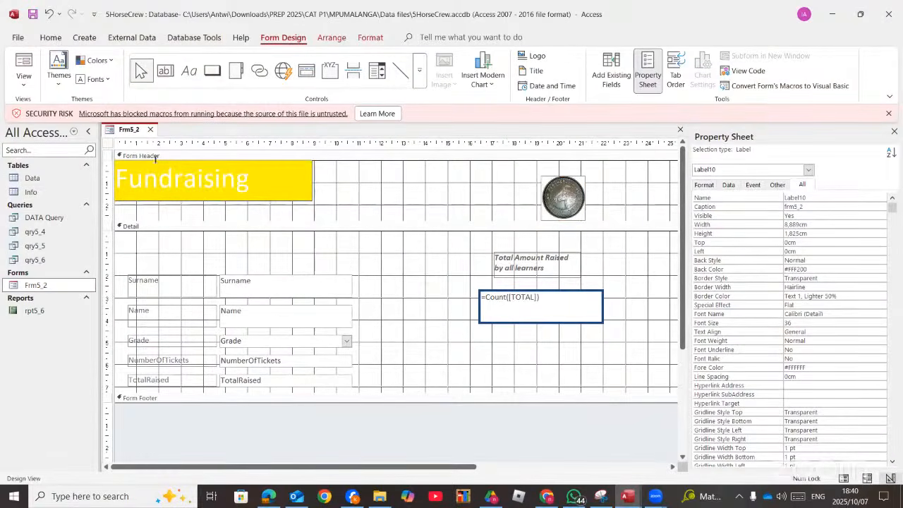
# Check question 5.2.3 in the PDF and fill the form header's background with blue (#0072BC) in Access.
pyautogui.click(268, 495)
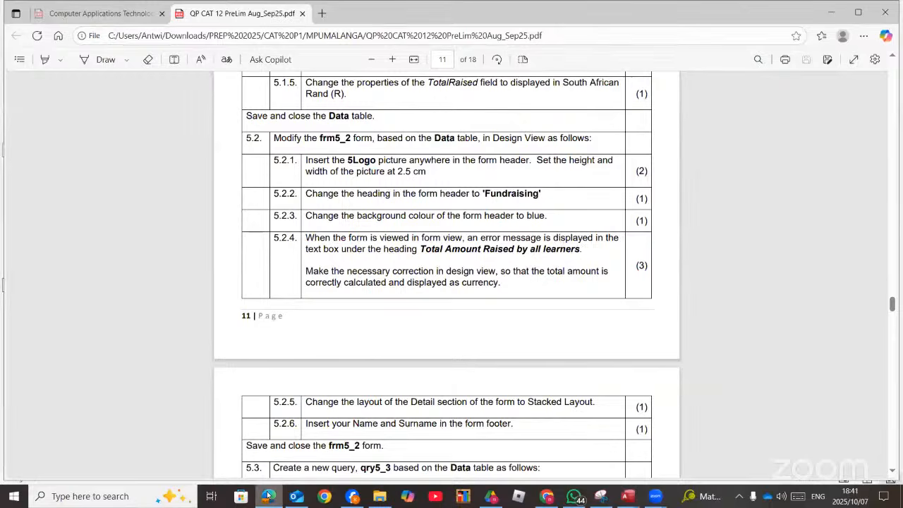
pyautogui.hotkey('alt', 'Tab')
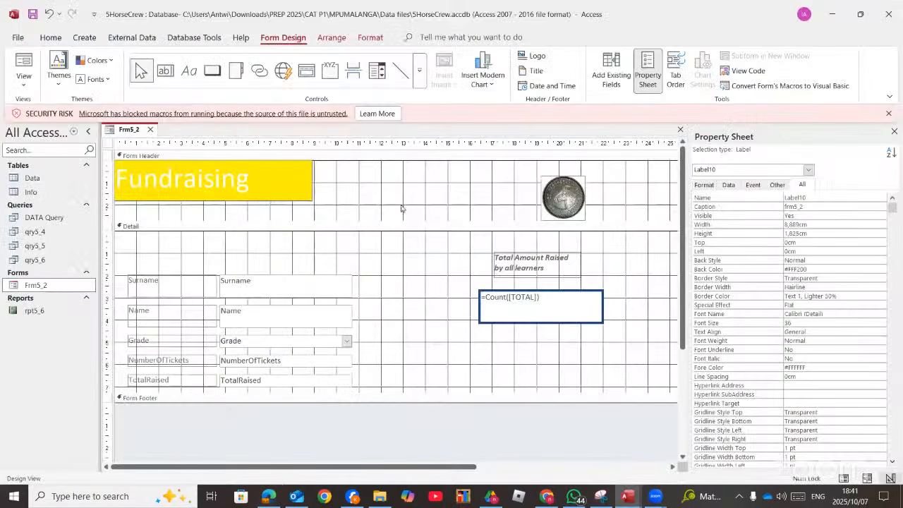
pyautogui.click(347, 191)
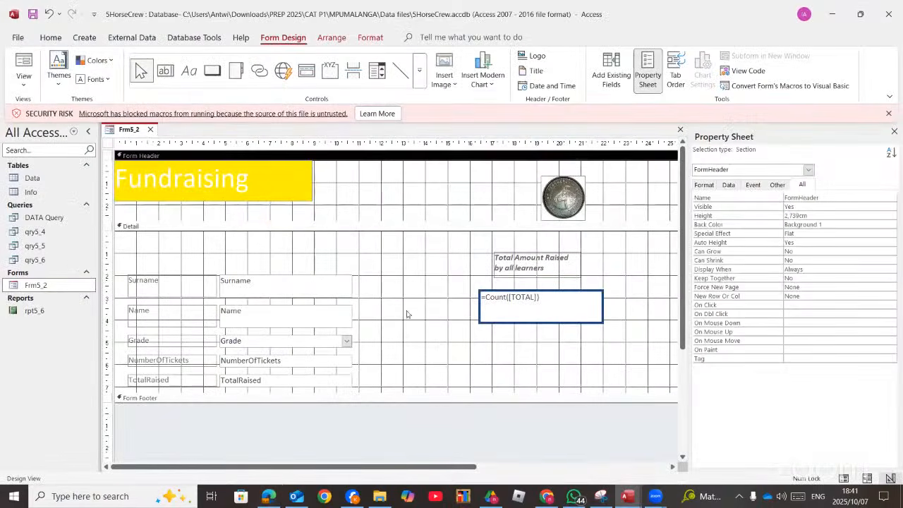
pyautogui.click(412, 282)
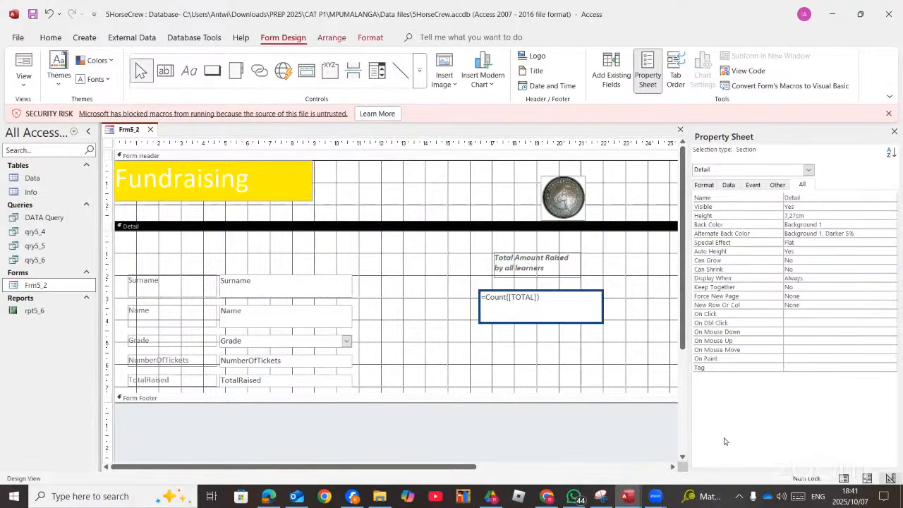
pyautogui.rightClick(403, 177)
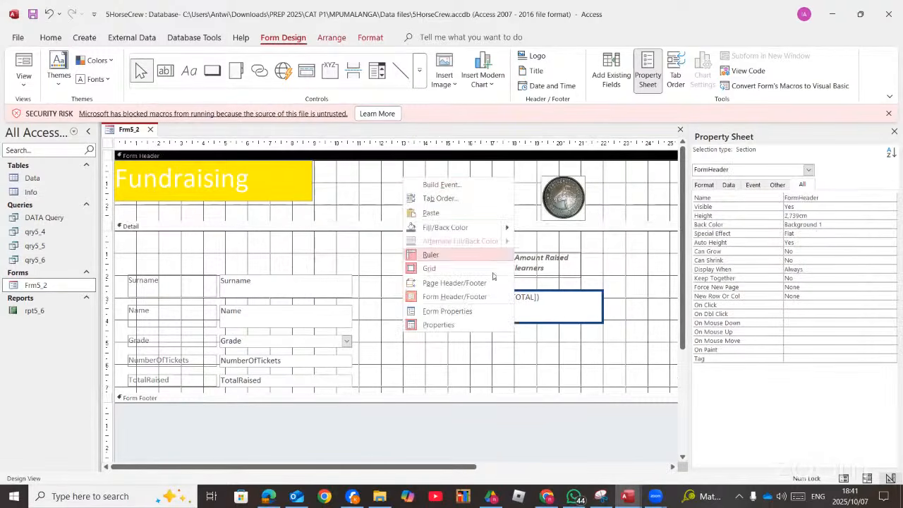
pyautogui.moveTo(493, 227)
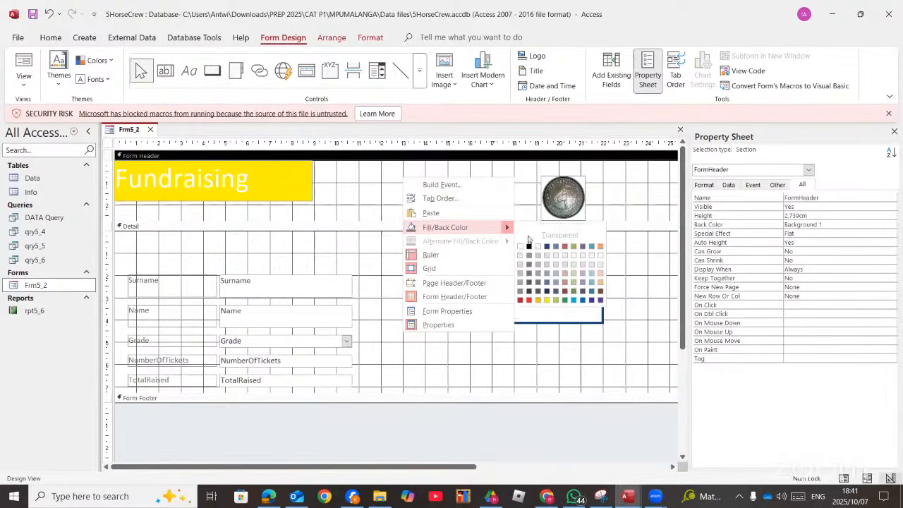
pyautogui.click(581, 300)
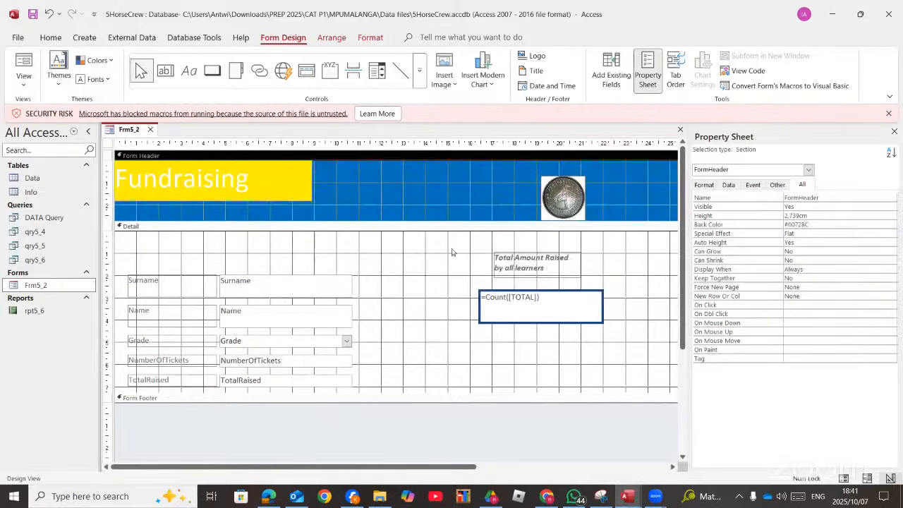
# Read question 5.2.4 in the PDF, examine the total text box in Form View, and return the form to Design View.
pyautogui.click(270, 497)
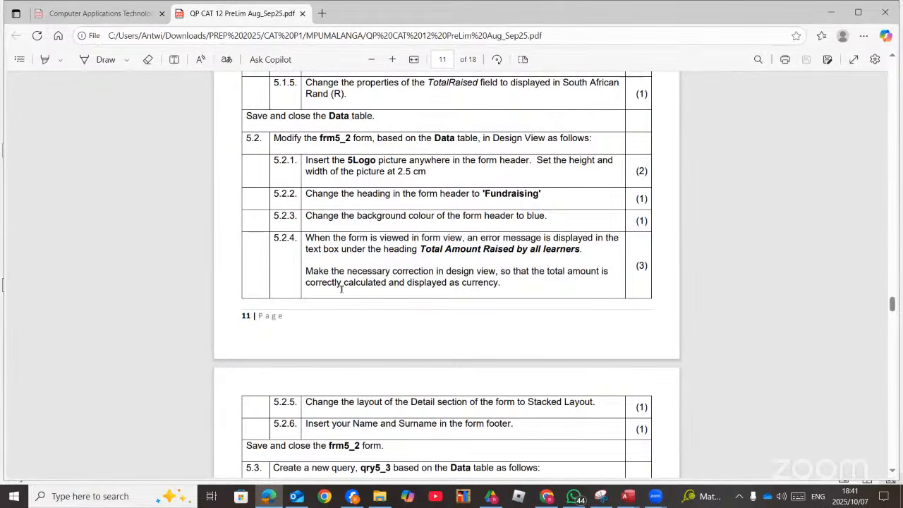
pyautogui.scroll(-1, 462, 289)
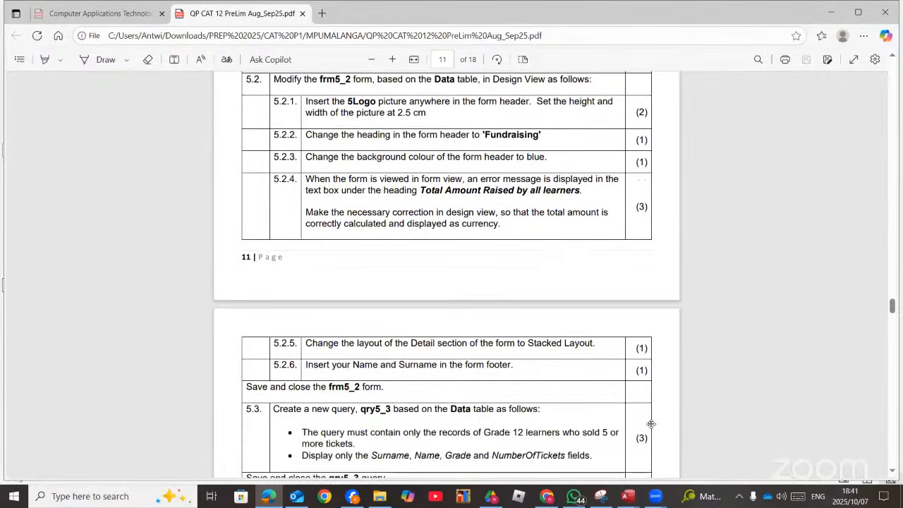
pyautogui.click(627, 495)
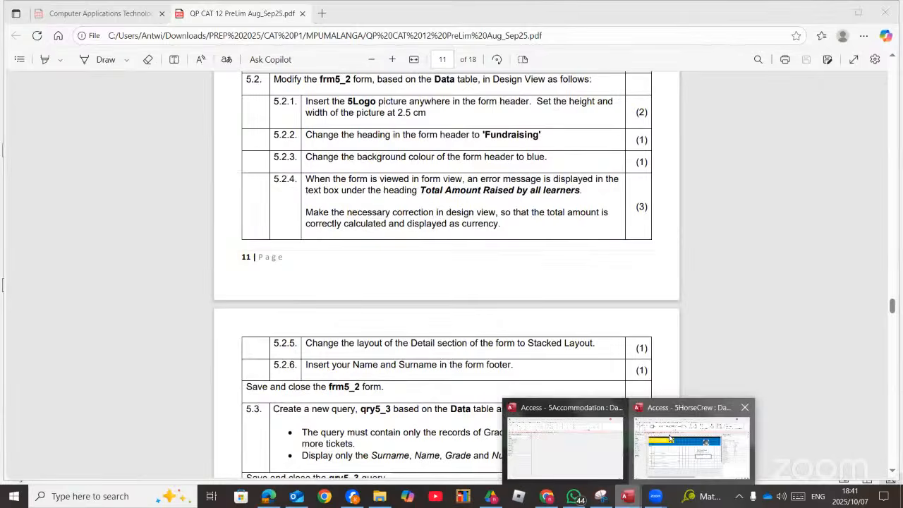
pyautogui.click(25, 61)
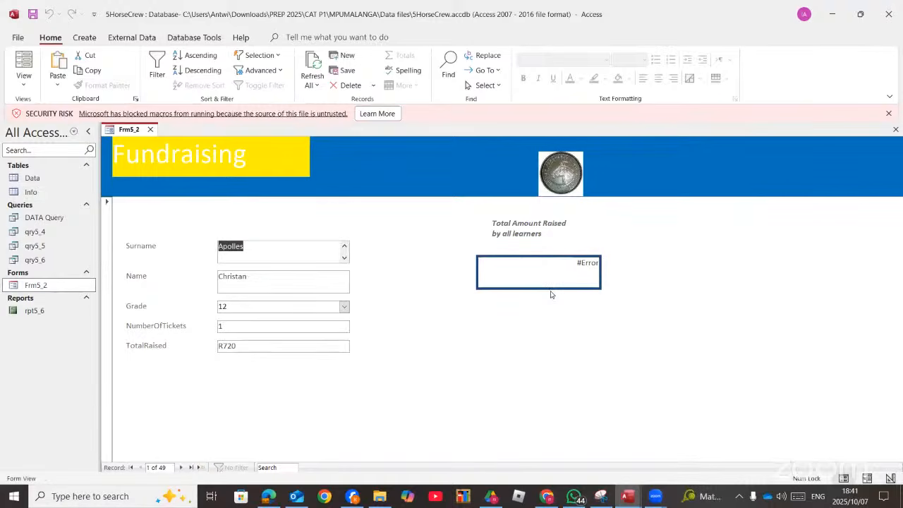
pyautogui.click(24, 80)
pyautogui.click(57, 155)
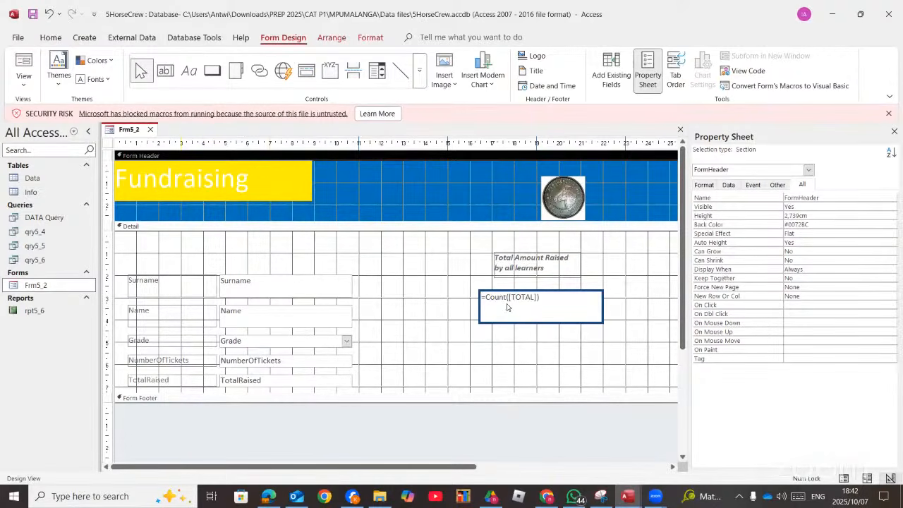
pyautogui.click(544, 295)
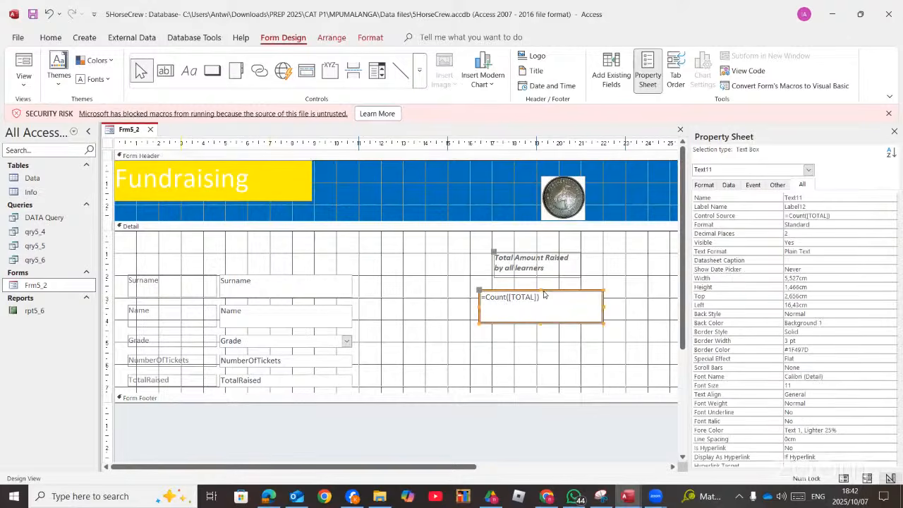
pyautogui.rightClick(544, 295)
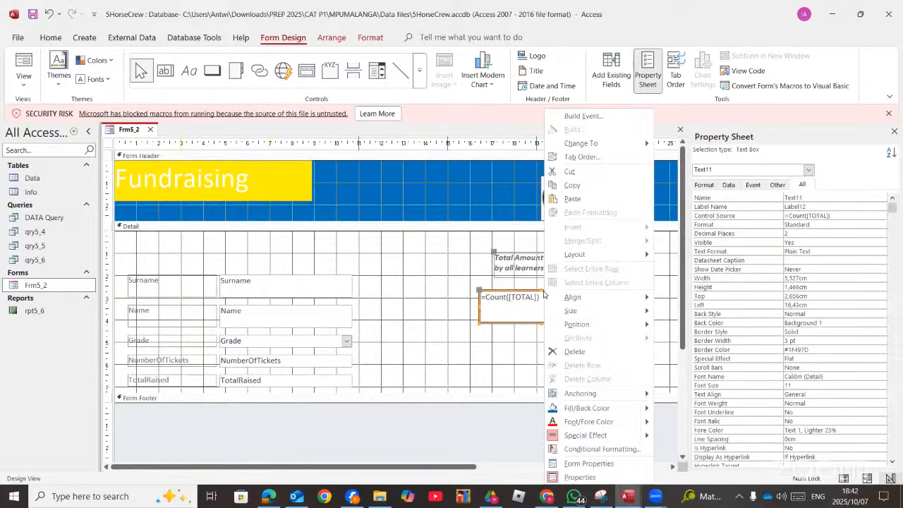
pyautogui.click(587, 116)
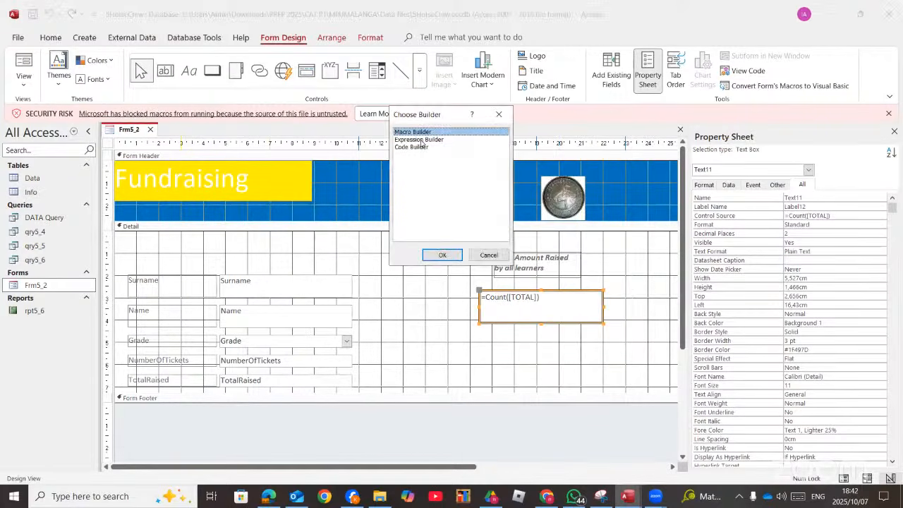
pyautogui.doubleClick(420, 140)
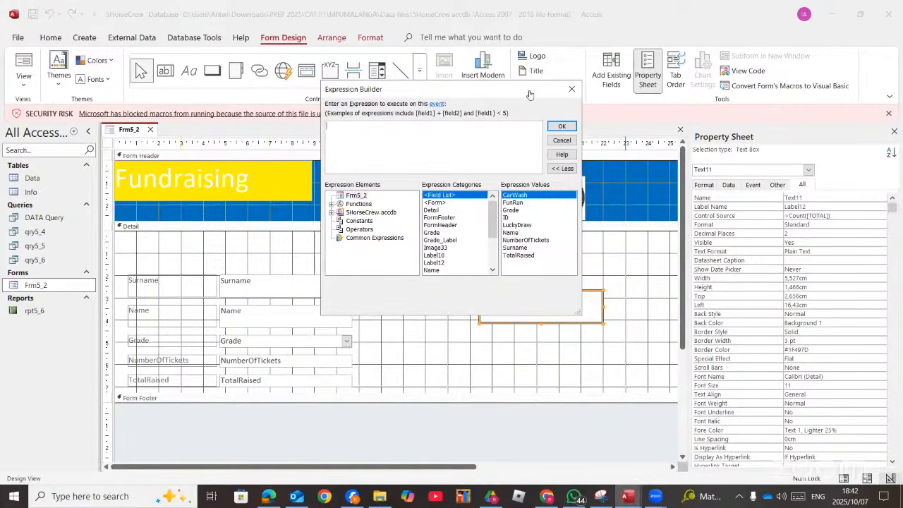
pyautogui.moveTo(530, 95); pyautogui.dragTo(621, 32)
pyautogui.press('Escape')
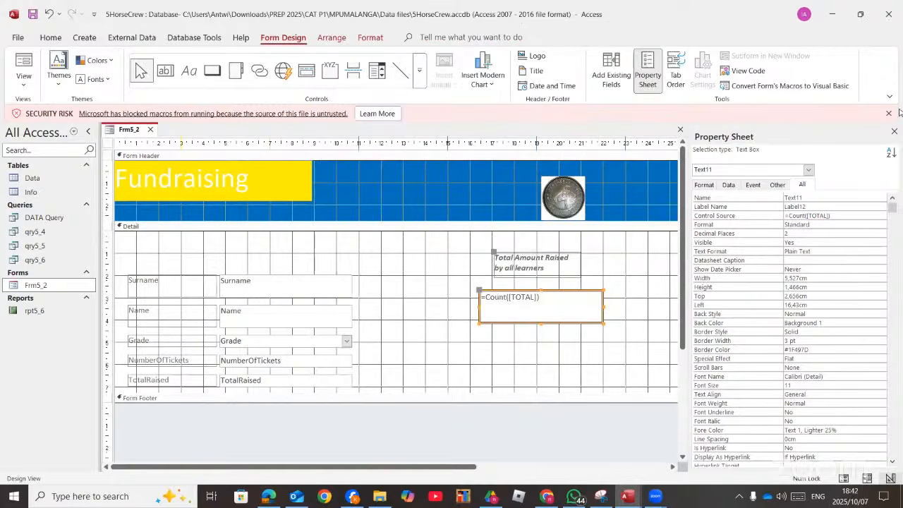
# Close the property sheet and change the text box under "Total Amount Raised by all learners" to =sum([TOTALraised]).
pyautogui.click(894, 131)
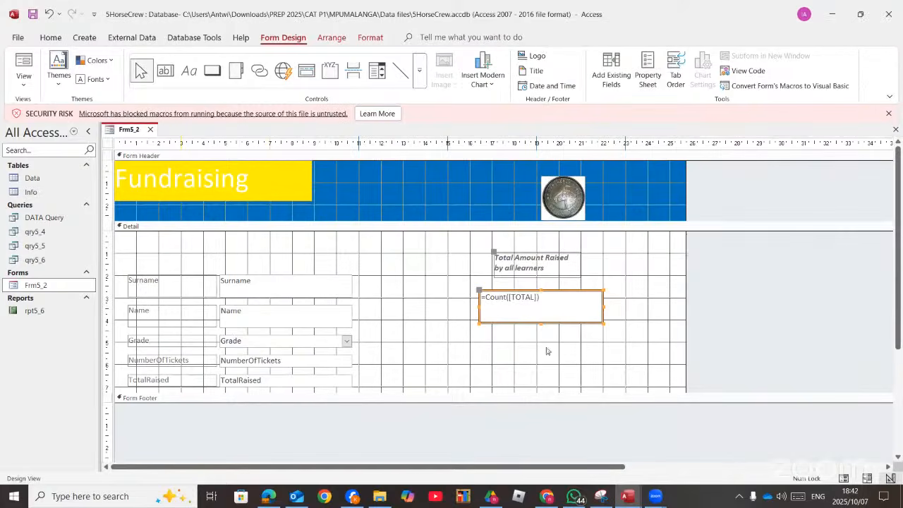
pyautogui.click(538, 295)
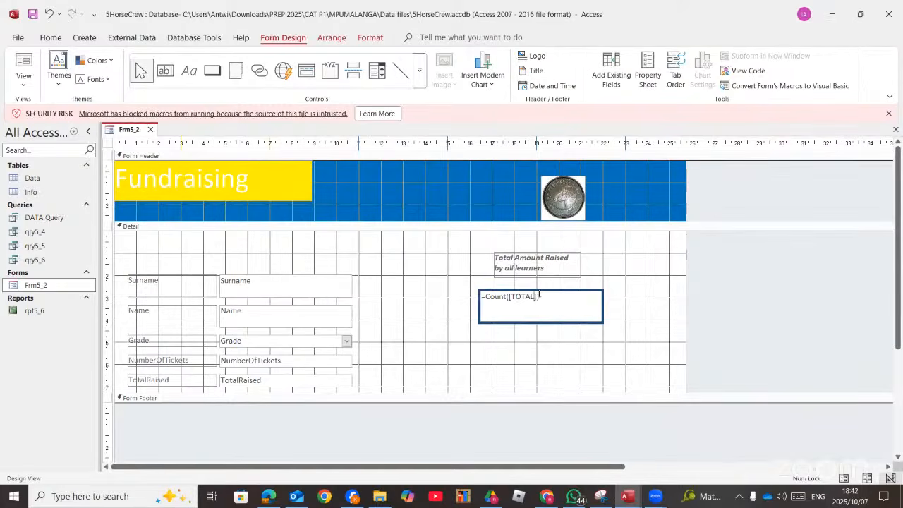
pyautogui.write('raised')
pyautogui.click(508, 298)
pyautogui.press('BackSpace')
pyautogui.press('BackSpace')
pyautogui.press('BackSpace')
pyautogui.press('BackSpace')
pyautogui.press('BackSpace')
pyautogui.write('sum')
# View the total in Form View and compare it with the requirements of question 5.2.4 in the PDF.
pyautogui.click(24, 65)
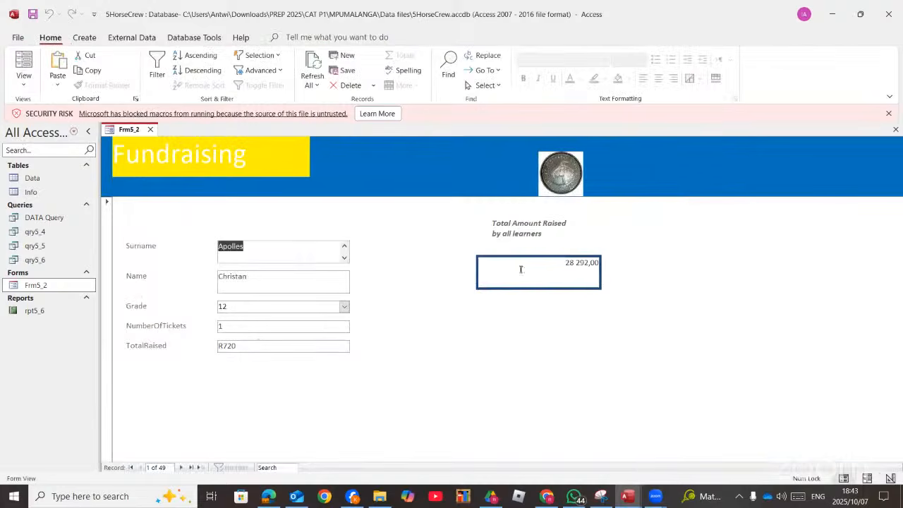
pyautogui.click(267, 496)
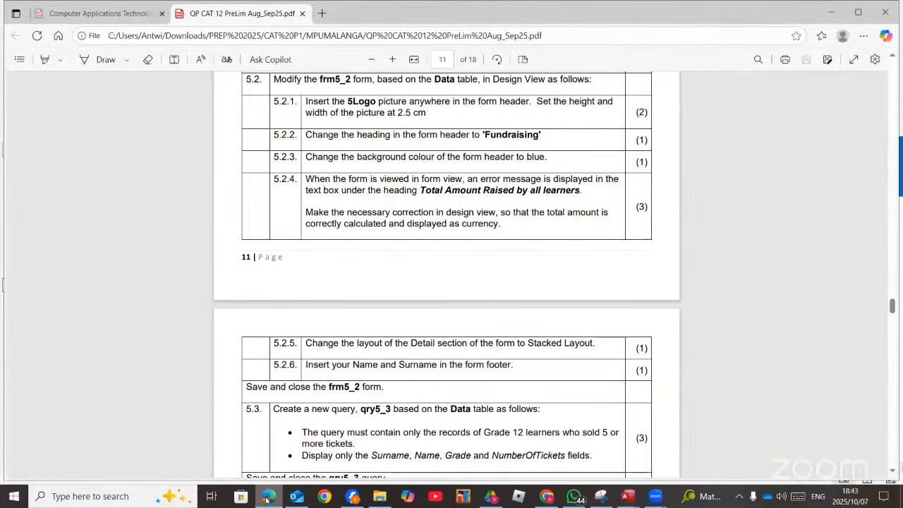
# Return the Access form to Design View and set the format of the text box under "Total Amount Raised by all learners" to Currency.
pyautogui.hotkey('alt', 'Tab')
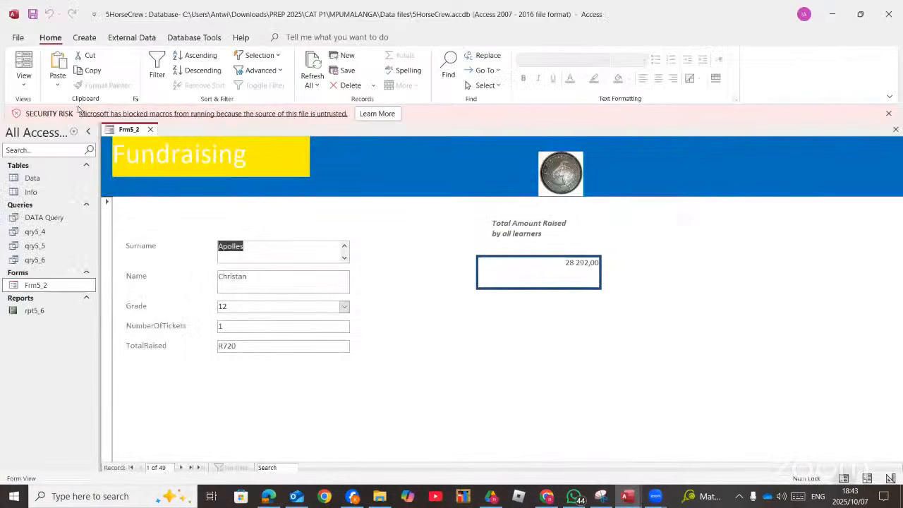
pyautogui.click(25, 82)
pyautogui.click(75, 157)
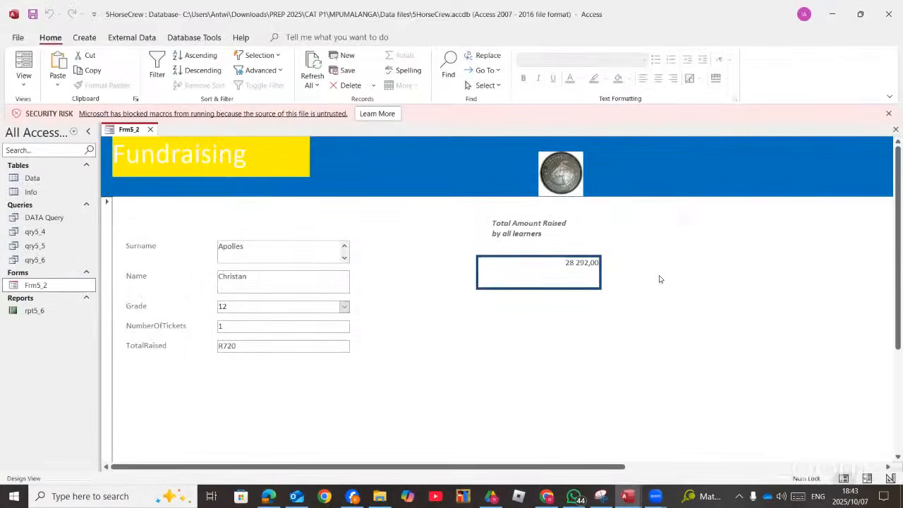
pyautogui.click(567, 289)
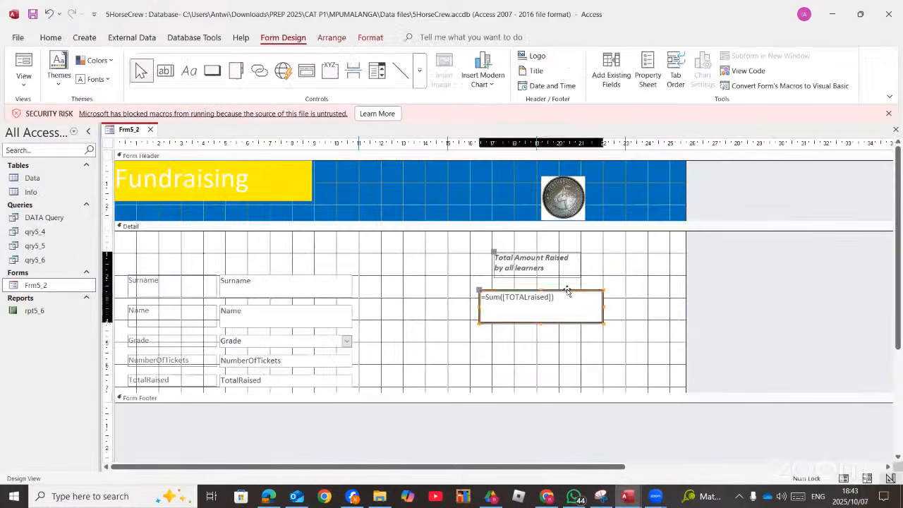
pyautogui.rightClick(567, 291)
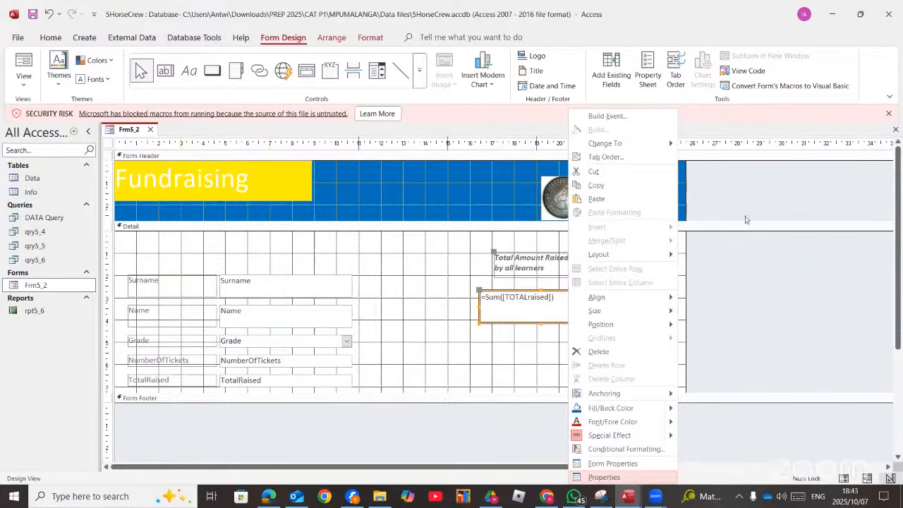
pyautogui.click(603, 476)
pyautogui.click(822, 222)
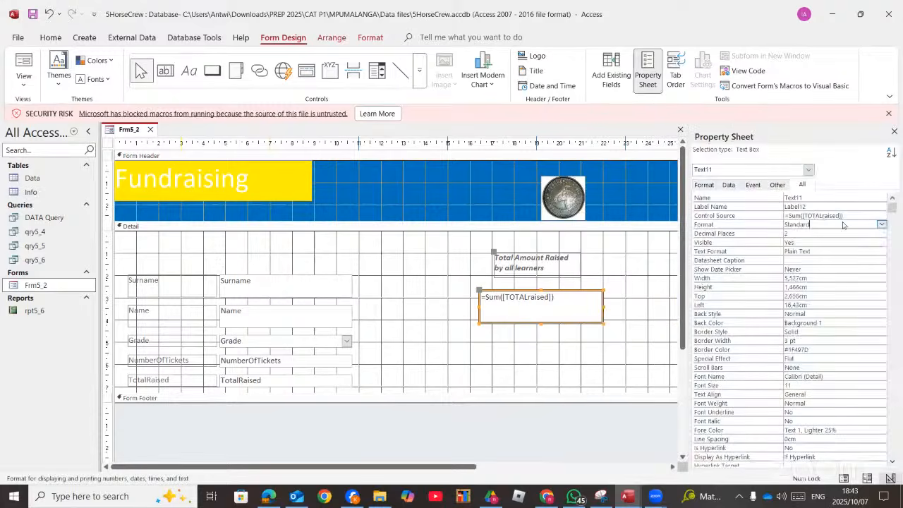
pyautogui.click(880, 224)
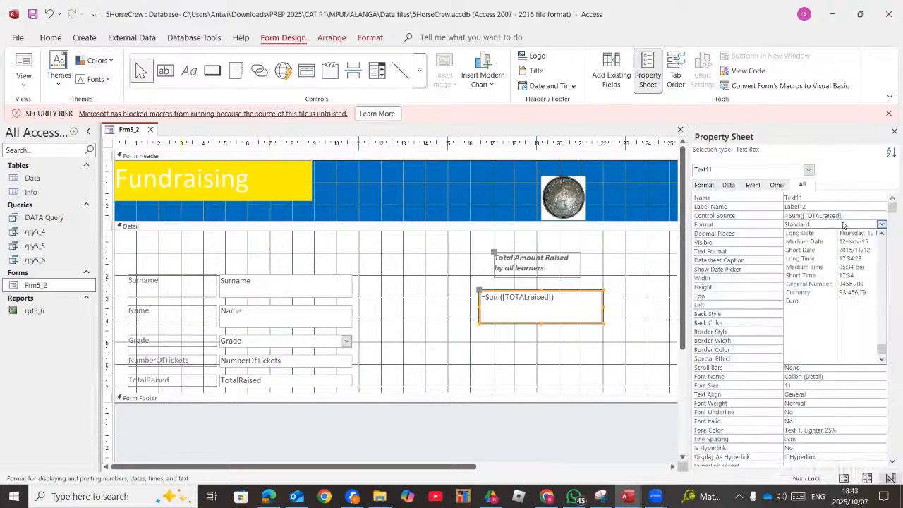
pyautogui.click(827, 292)
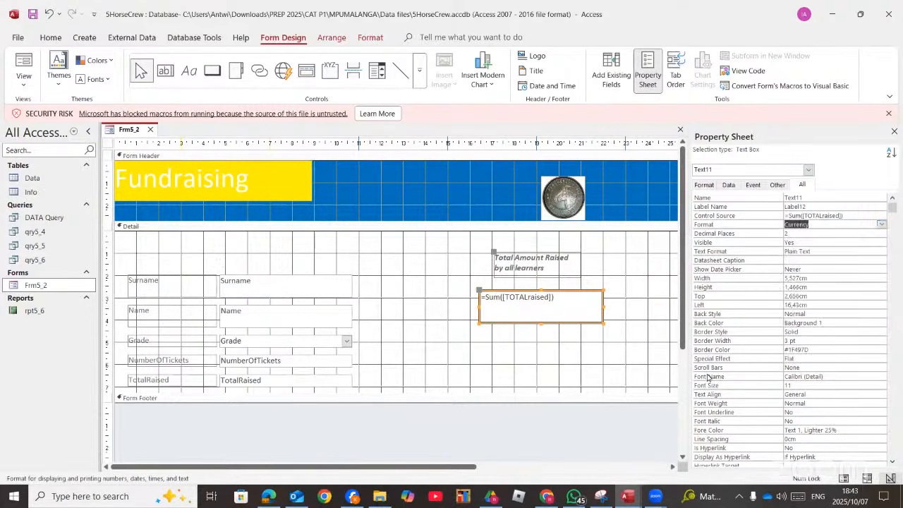
# Check the live chat of the stream in YouTube Studio and return to the form in Access.
pyautogui.click(545, 497)
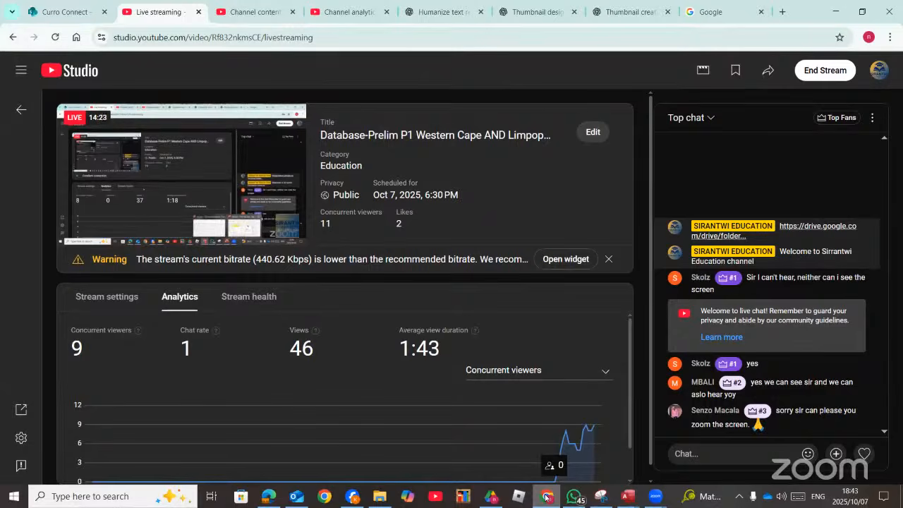
pyautogui.click(545, 497)
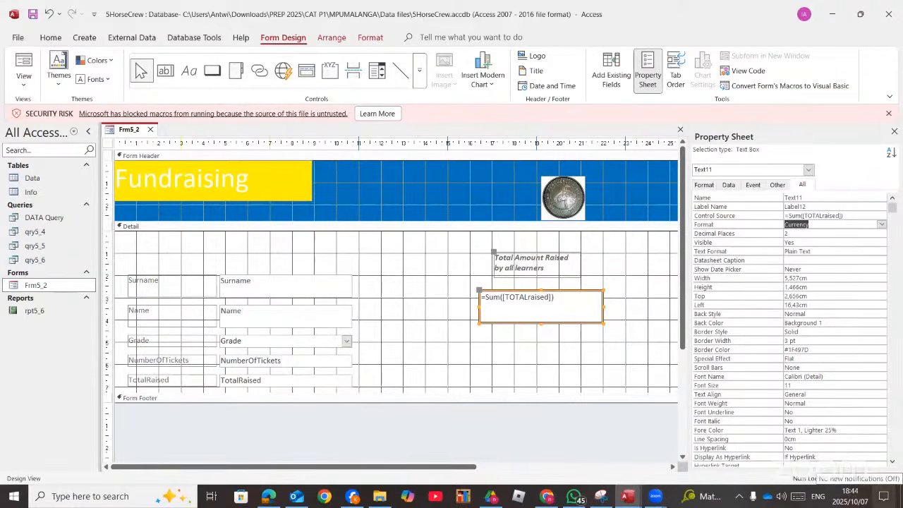
pyautogui.press('XF86AudioRaiseVolume')
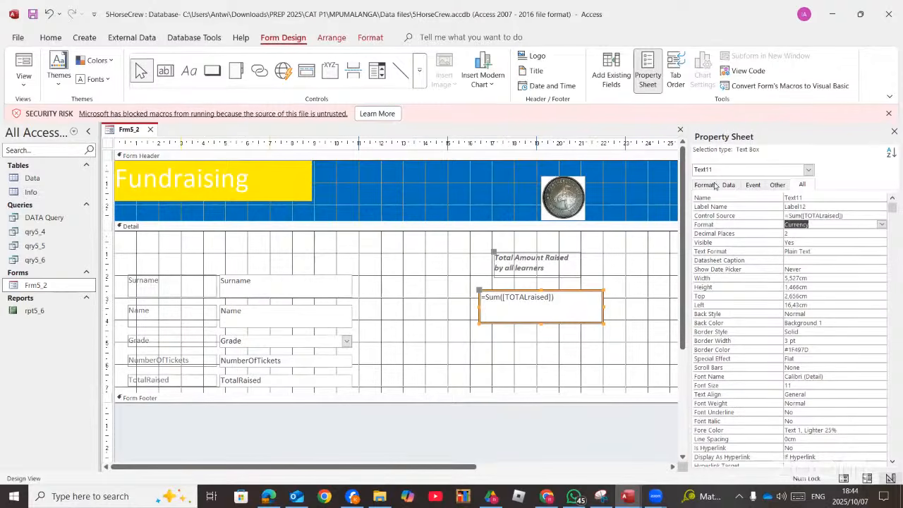
# Close the property sheet, widen the form to about 33 cm, and extend the footer to about 2.5 cm and the Detail section to about 9.5 cm.
pyautogui.click(894, 131)
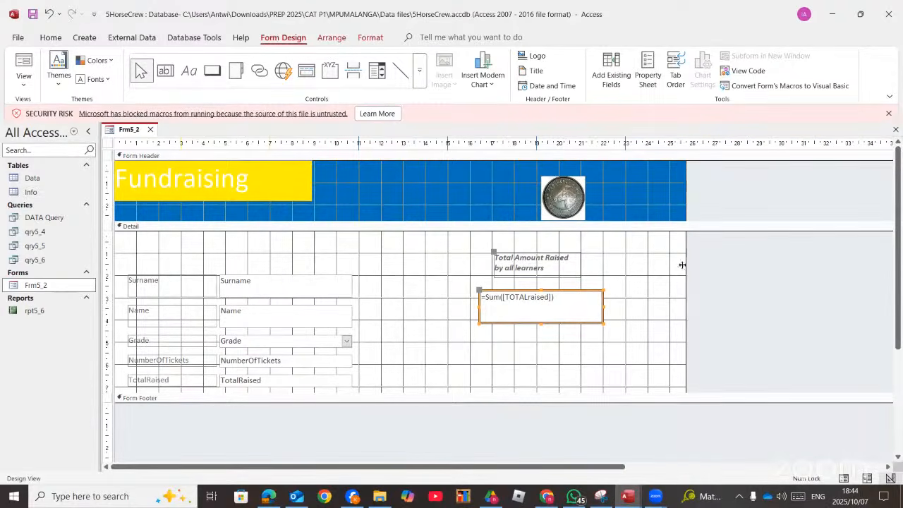
pyautogui.moveTo(682, 264); pyautogui.dragTo(849, 270)
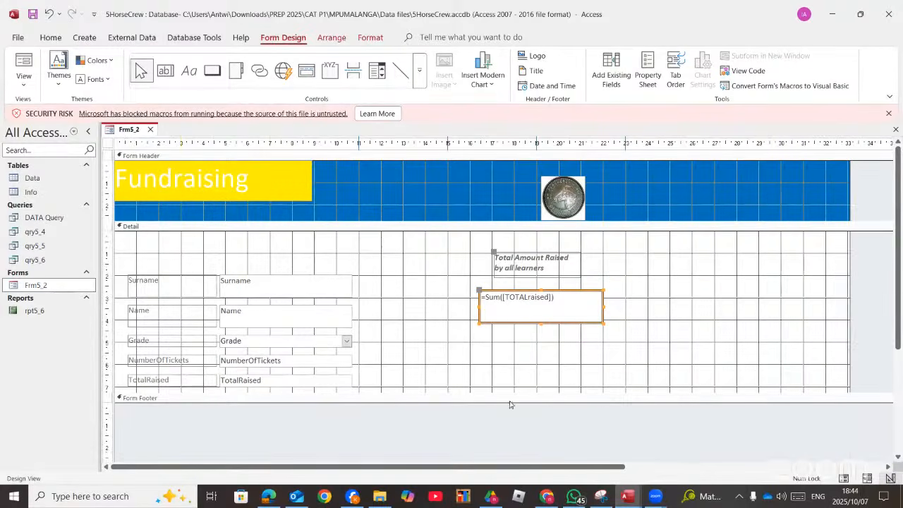
pyautogui.moveTo(511, 405); pyautogui.dragTo(505, 462)
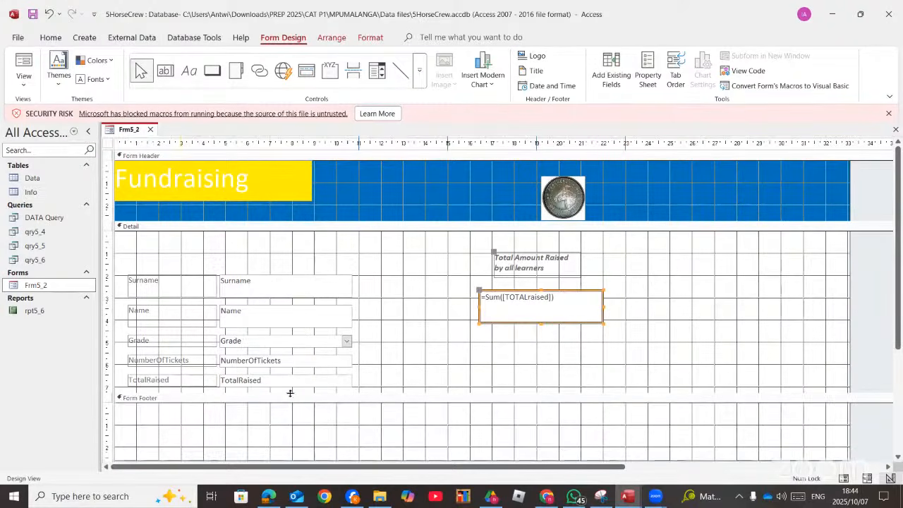
pyautogui.moveTo(290, 393); pyautogui.dragTo(290, 446)
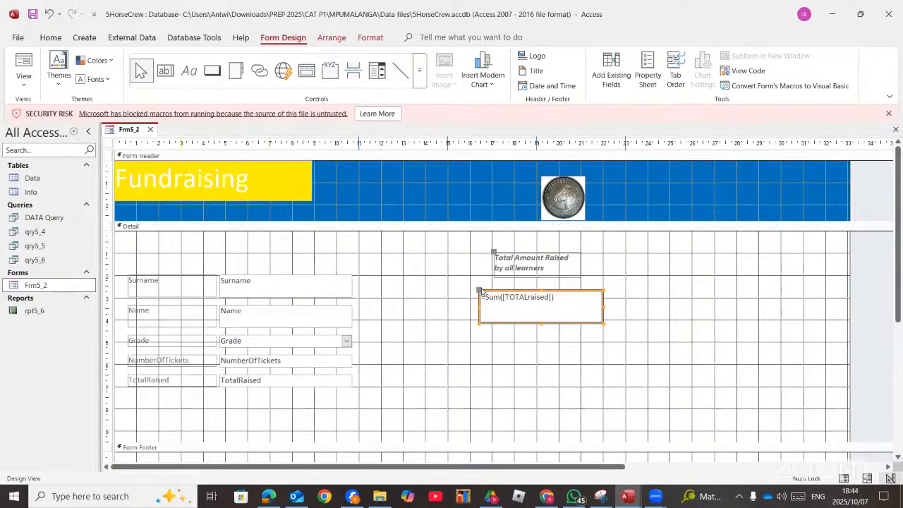
# Set the font size of all controls on the form to 18.
pyautogui.hotkey('ctrl', 'a')
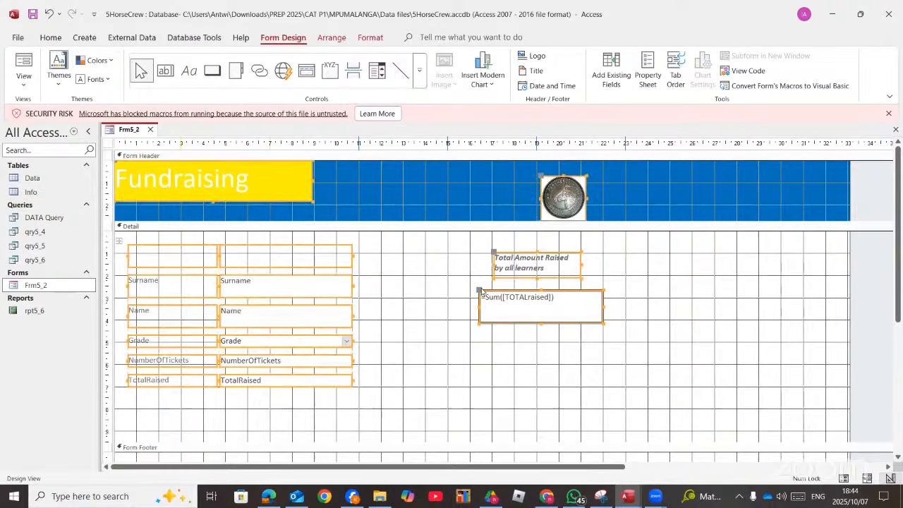
pyautogui.click(54, 40)
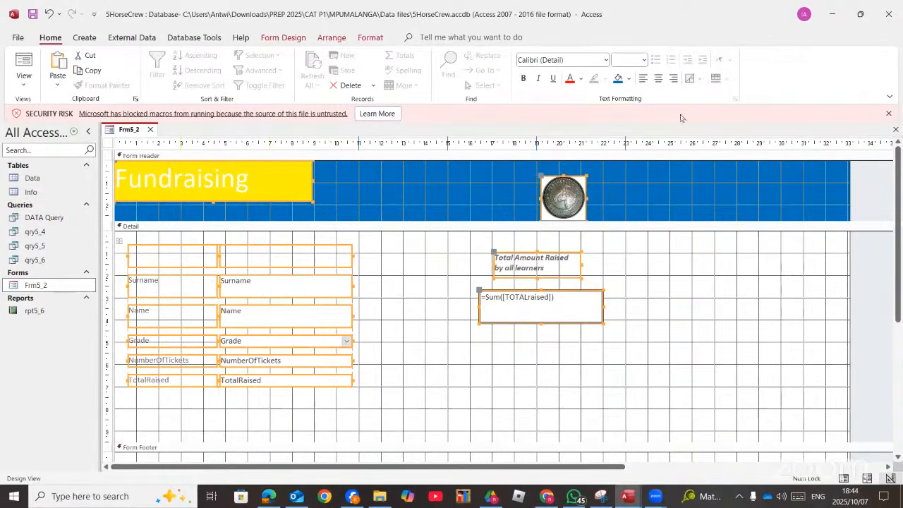
pyautogui.click(644, 60)
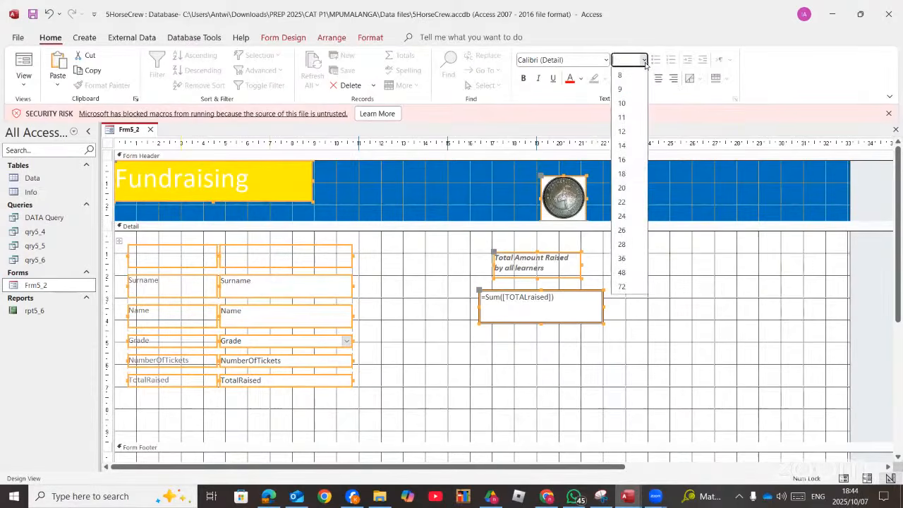
pyautogui.click(622, 174)
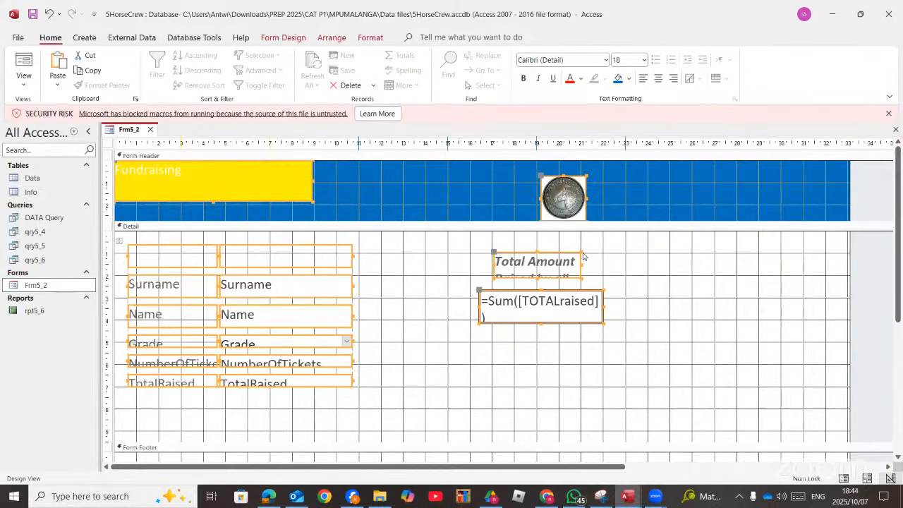
# Move all the form's controls about 2.7 cm to the right and clear the selection.
pyautogui.click(632, 246)
pyautogui.hotkey('ctrl', 'a')
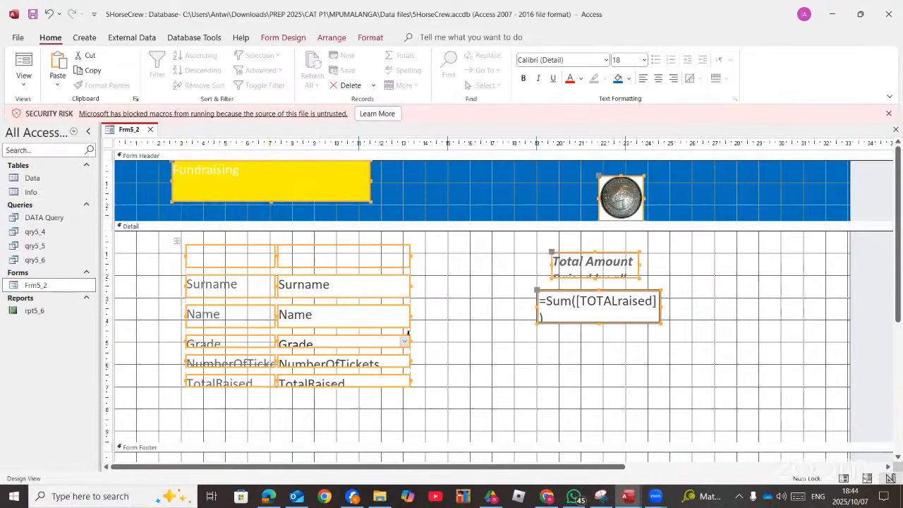
pyautogui.press('Right')
pyautogui.press('Right')
pyautogui.press('Right')
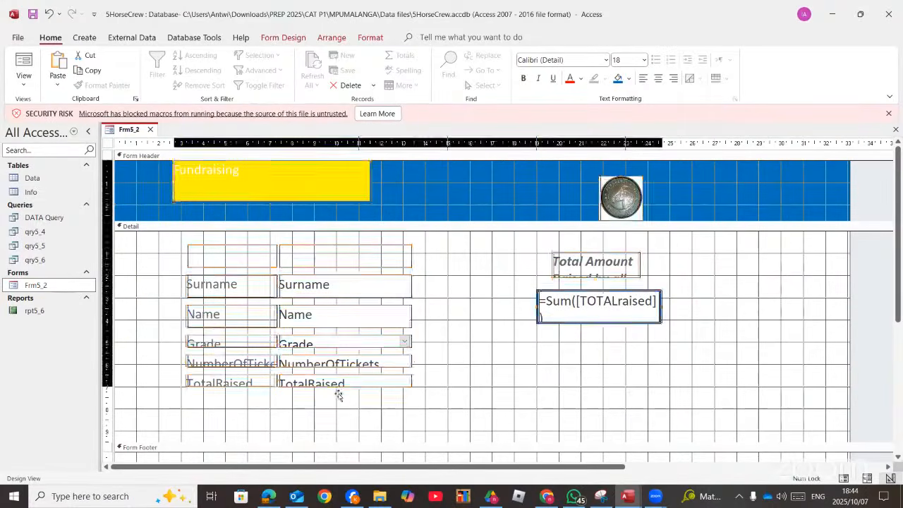
pyautogui.click(523, 374)
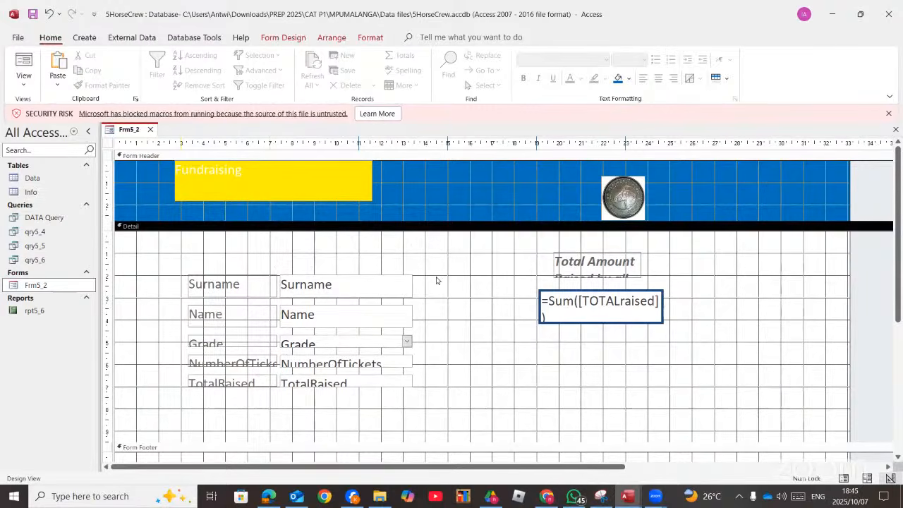
# Read question 5.2.5 about the Detail section's layout in the exam PDF and return to the form in Access.
pyautogui.click(269, 496)
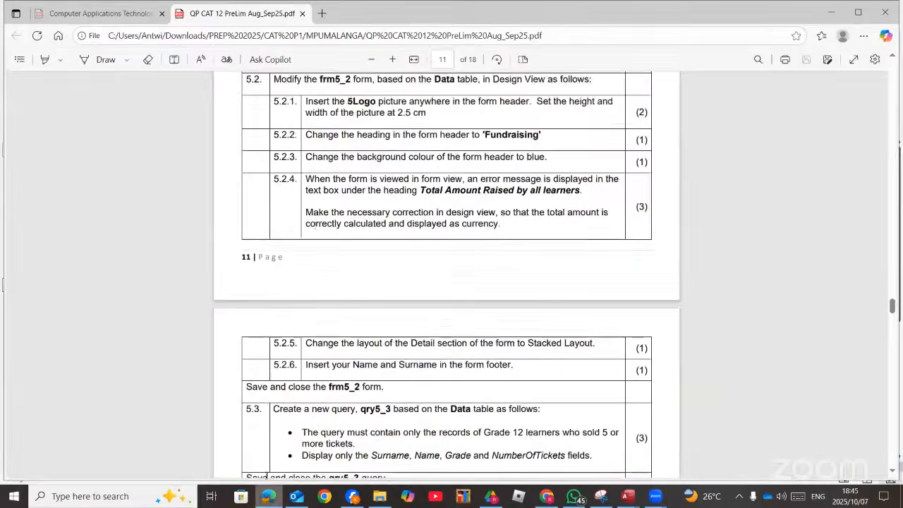
pyautogui.scroll(-3, 328, 229)
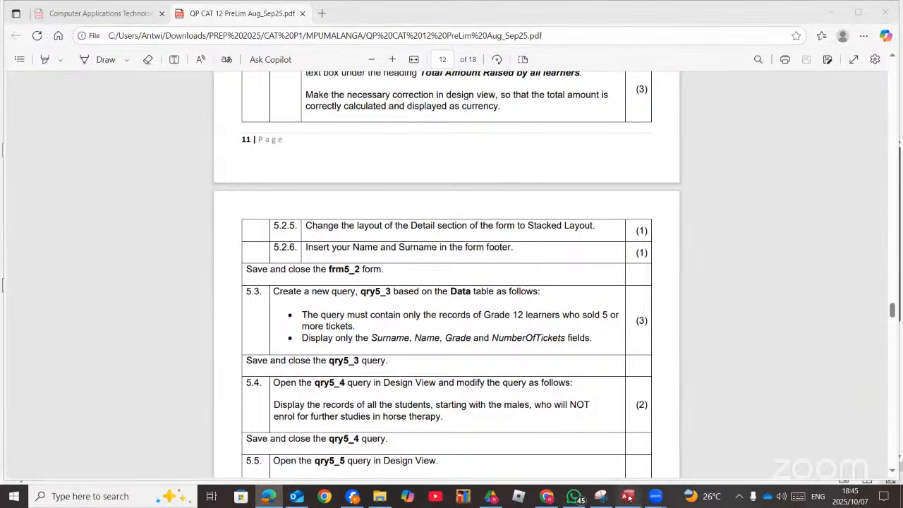
pyautogui.moveTo(627, 496)
pyautogui.click(655, 448)
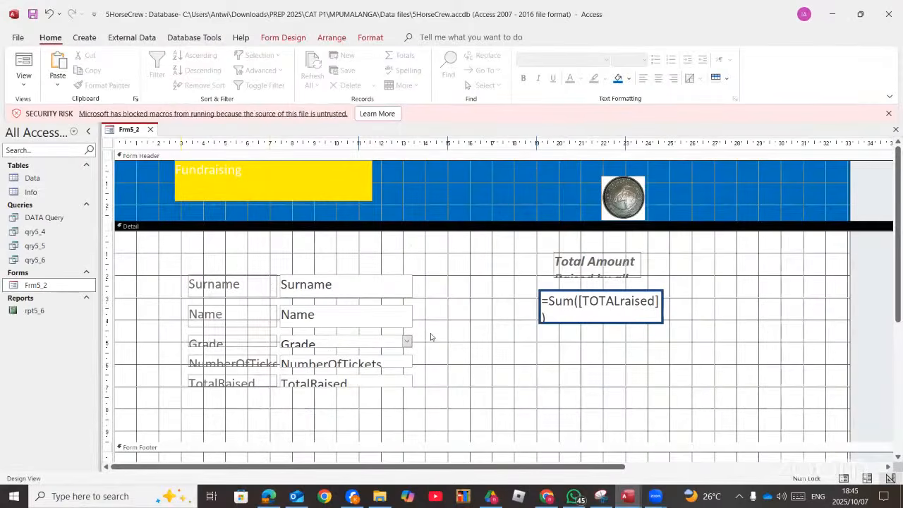
pyautogui.hotkey('ctrl', 'a')
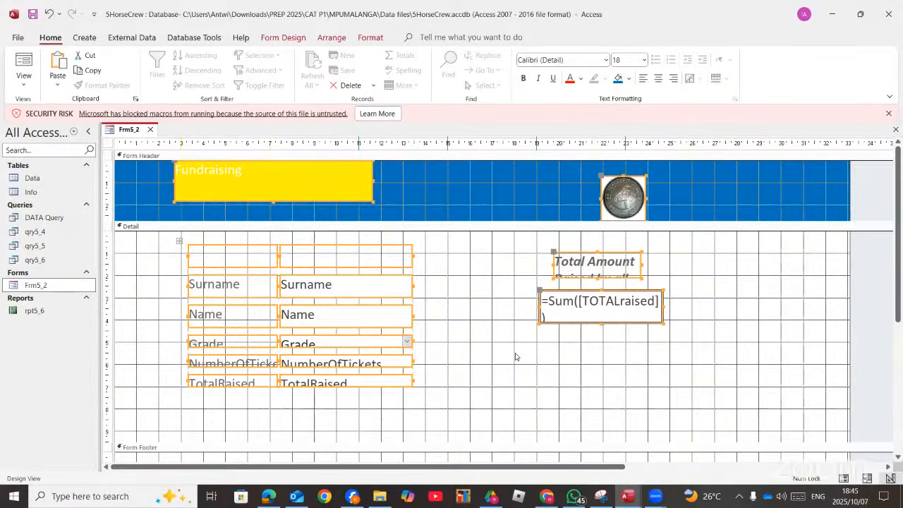
pyautogui.keyDown('shift'); pyautogui.click(629, 179); pyautogui.keyUp('shift')
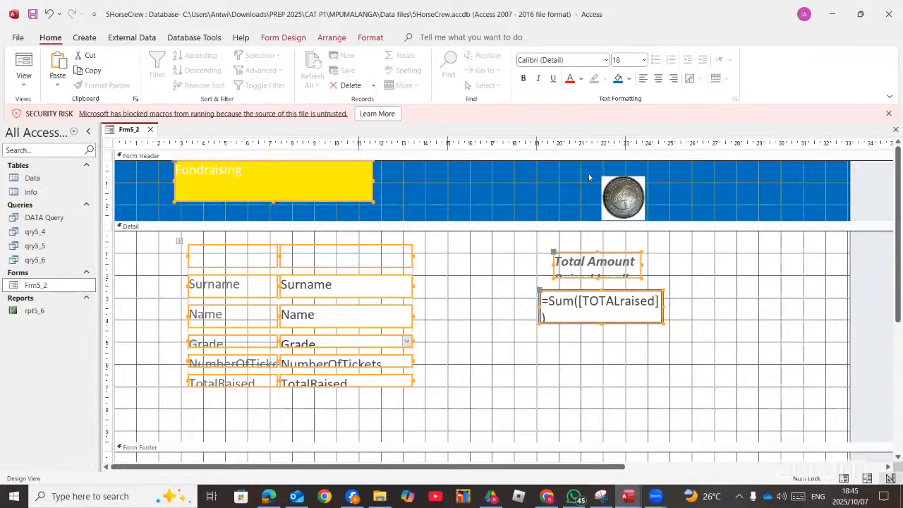
pyautogui.keyDown('shift'); pyautogui.click(371, 198); pyautogui.keyUp('shift')
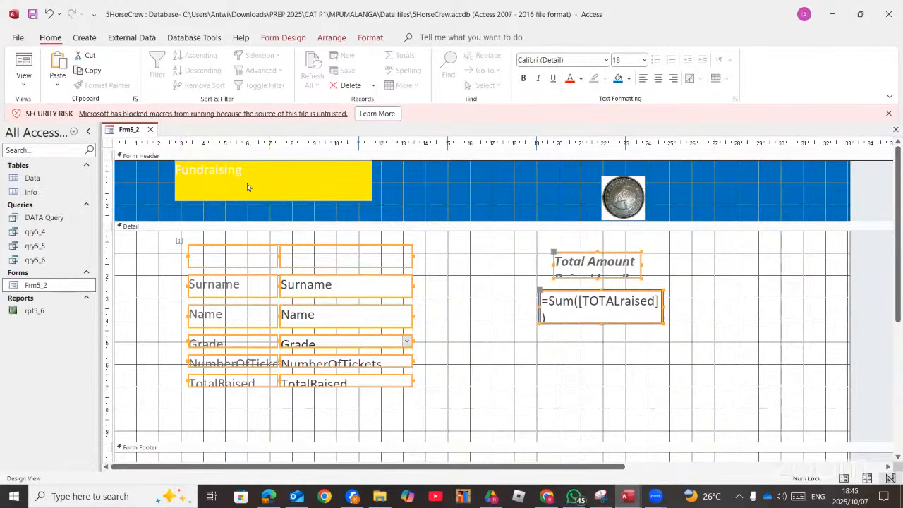
pyautogui.click(634, 371)
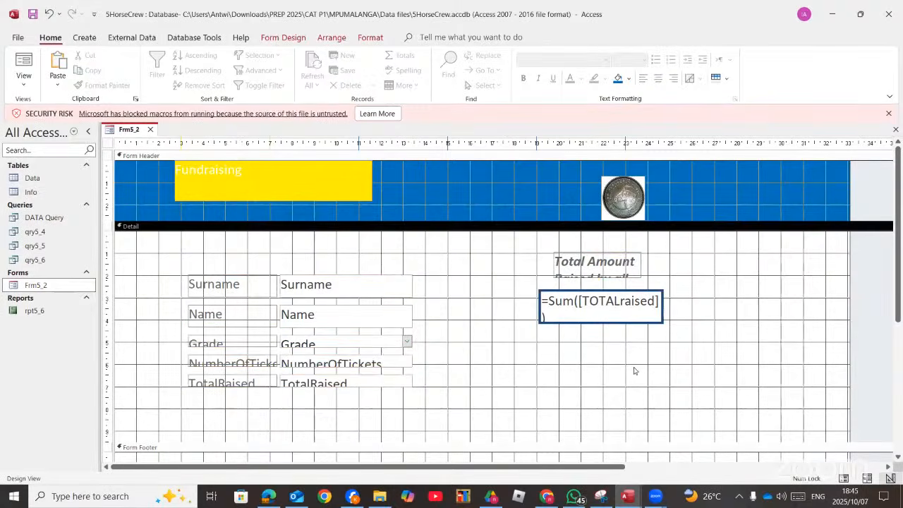
# Select every field control plus the total label and text box in the Detail section, apply Narrow control margins and align them to the top.
pyautogui.click(374, 293)
pyautogui.keyDown('shift'); pyautogui.click(240, 291); pyautogui.keyUp('shift')
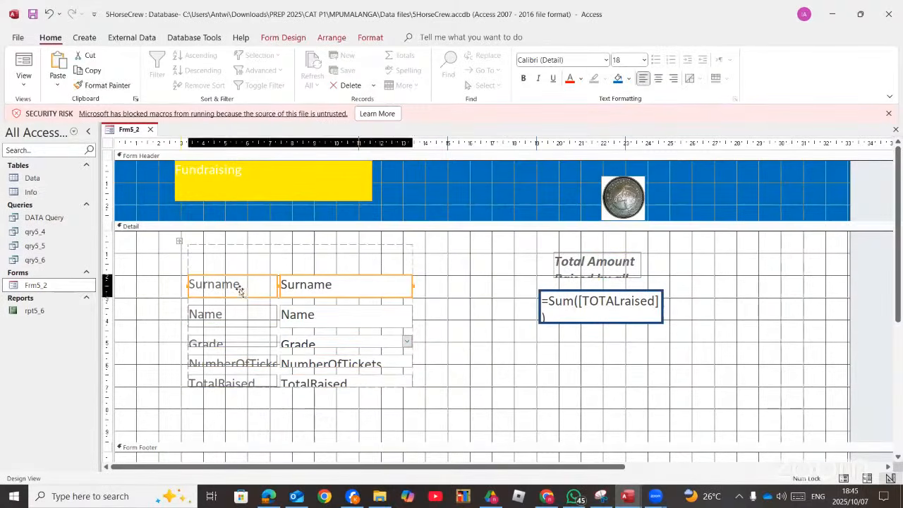
pyautogui.keyDown('shift'); pyautogui.click(231, 310); pyautogui.keyUp('shift')
pyautogui.keyDown('shift'); pyautogui.click(293, 321); pyautogui.keyUp('shift')
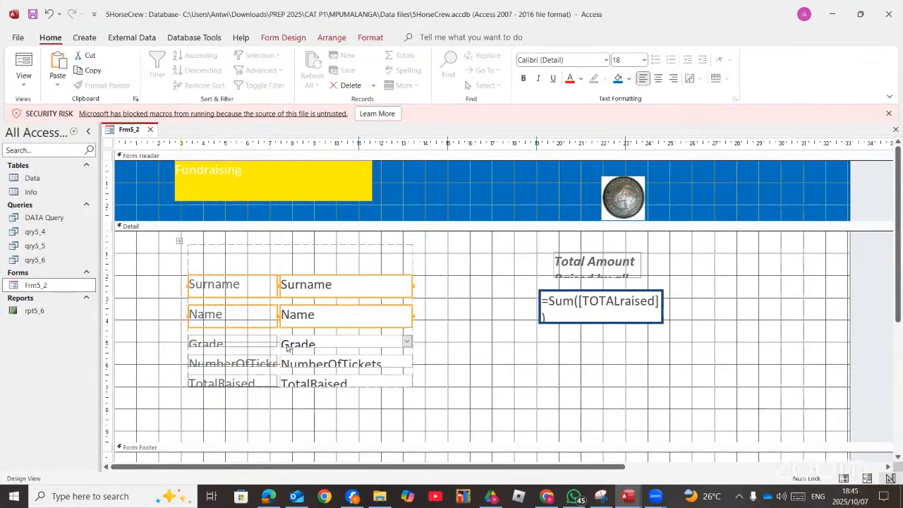
pyautogui.keyDown('shift'); pyautogui.click(287, 348); pyautogui.keyUp('shift')
pyautogui.keyDown('shift'); pyautogui.click(246, 348); pyautogui.keyUp('shift')
pyautogui.keyDown('shift'); pyautogui.click(233, 364); pyautogui.keyUp('shift')
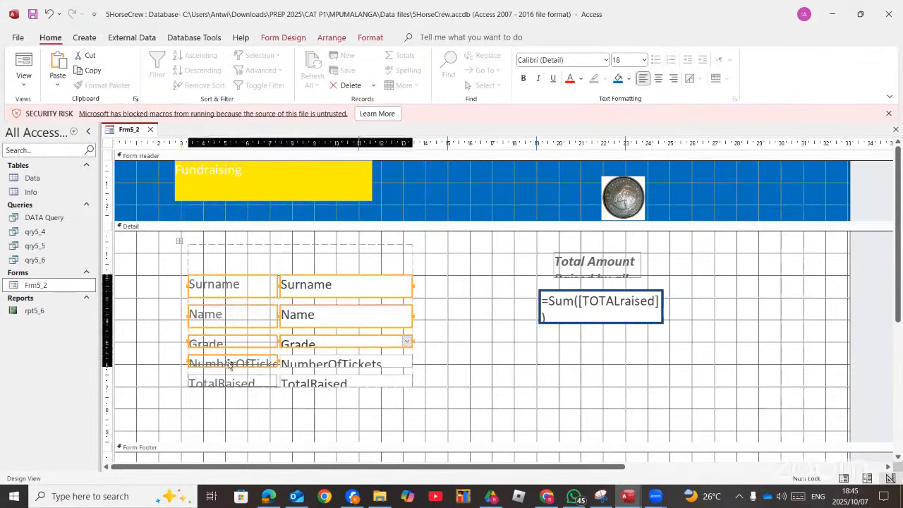
pyautogui.keyDown('shift'); pyautogui.click(325, 367); pyautogui.keyUp('shift')
pyautogui.keyDown('shift'); pyautogui.click(317, 383); pyautogui.keyUp('shift')
pyautogui.keyDown('shift'); pyautogui.click(232, 380); pyautogui.keyUp('shift')
pyautogui.keyDown('shift'); pyautogui.click(571, 316); pyautogui.keyUp('shift')
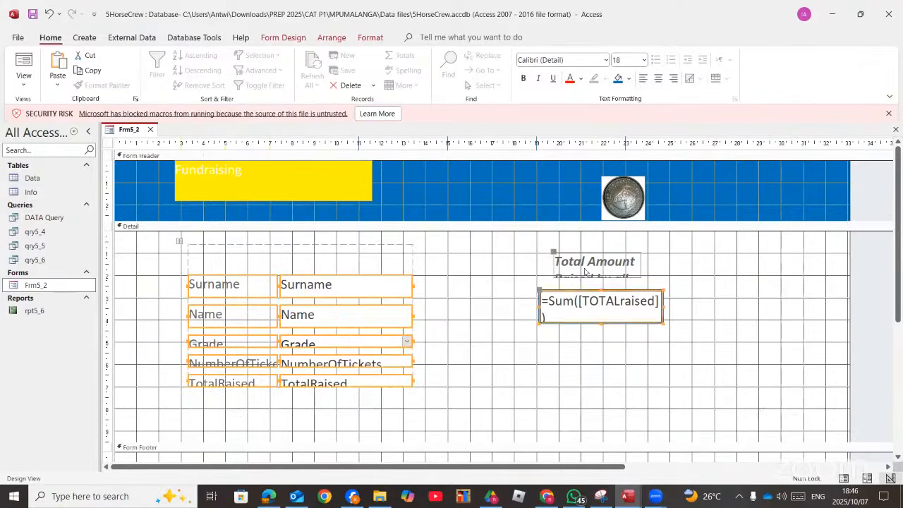
pyautogui.keyDown('shift'); pyautogui.click(585, 271); pyautogui.keyUp('shift')
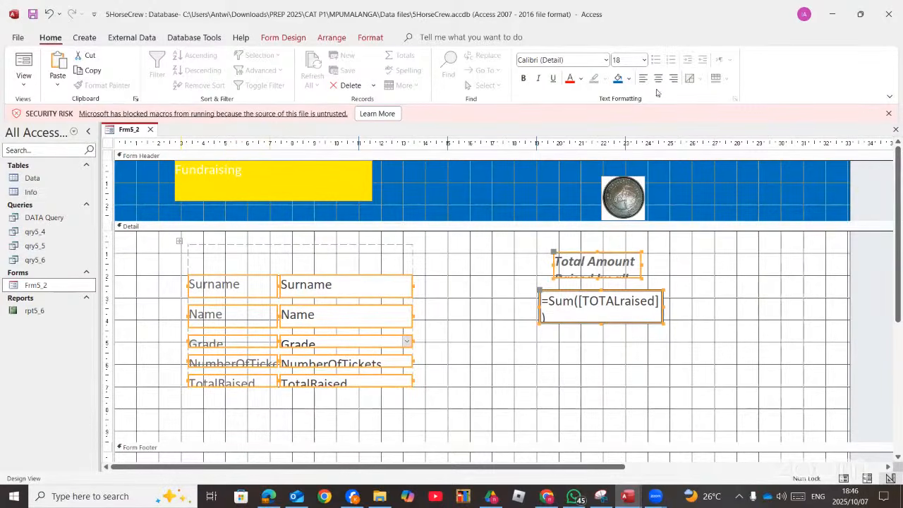
pyautogui.click(332, 39)
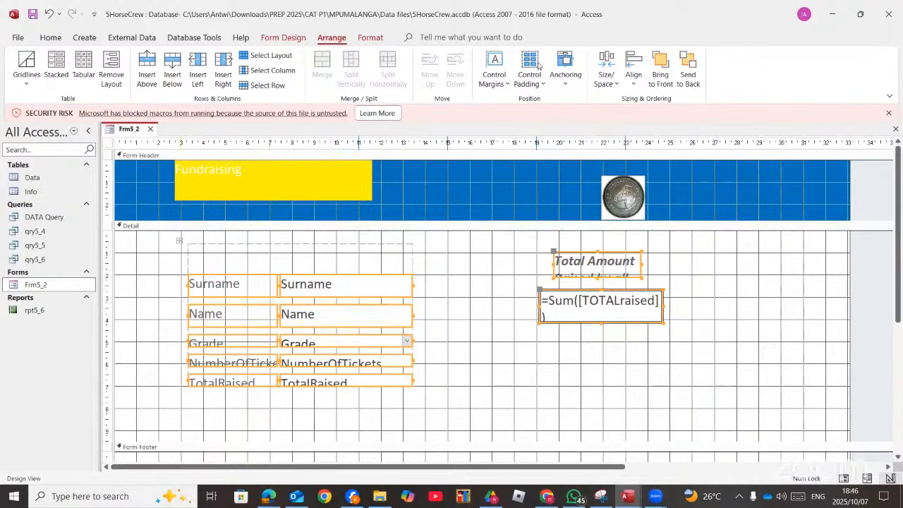
pyautogui.click(494, 83)
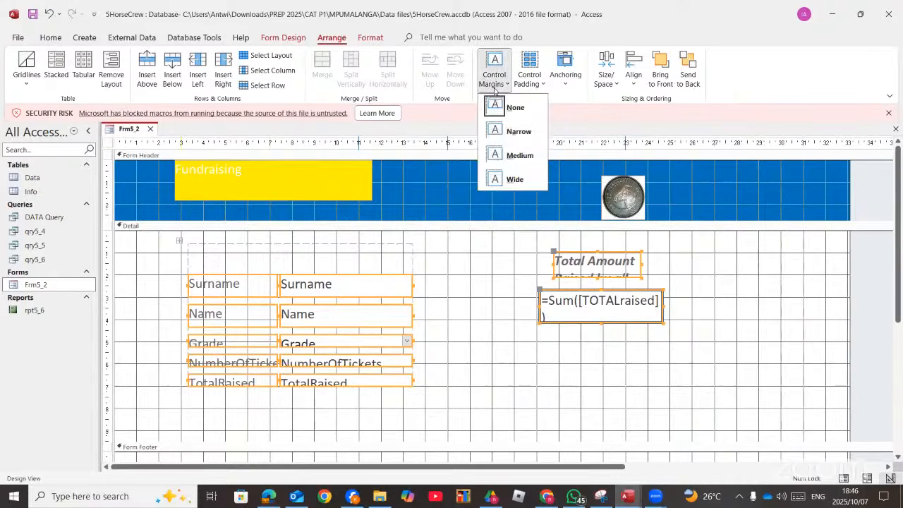
pyautogui.click(494, 133)
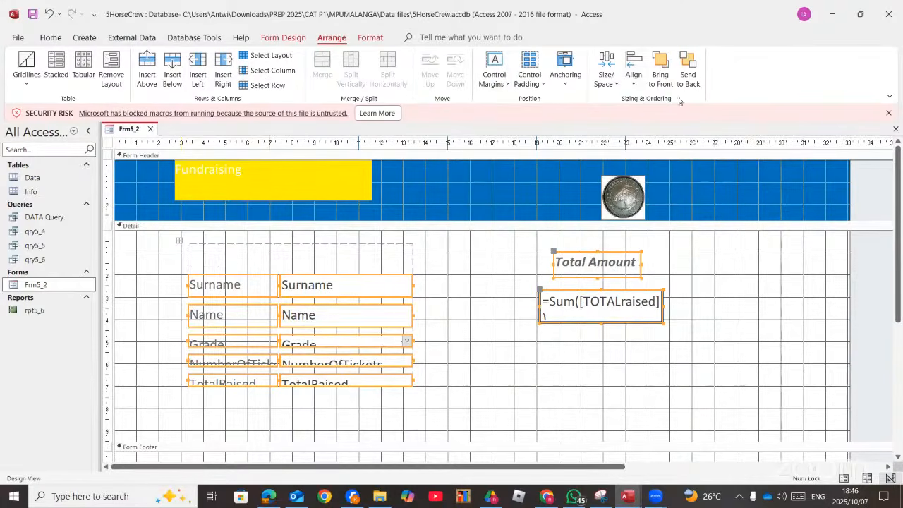
pyautogui.click(638, 90)
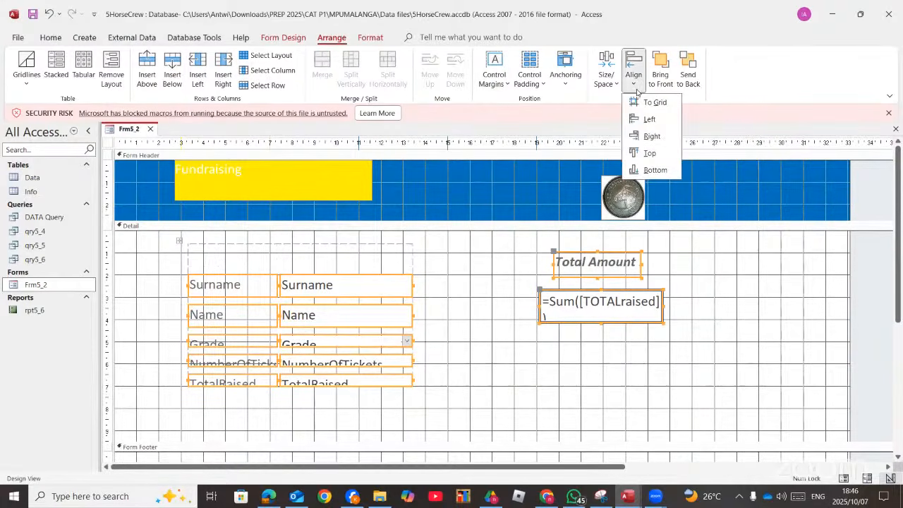
pyautogui.click(639, 153)
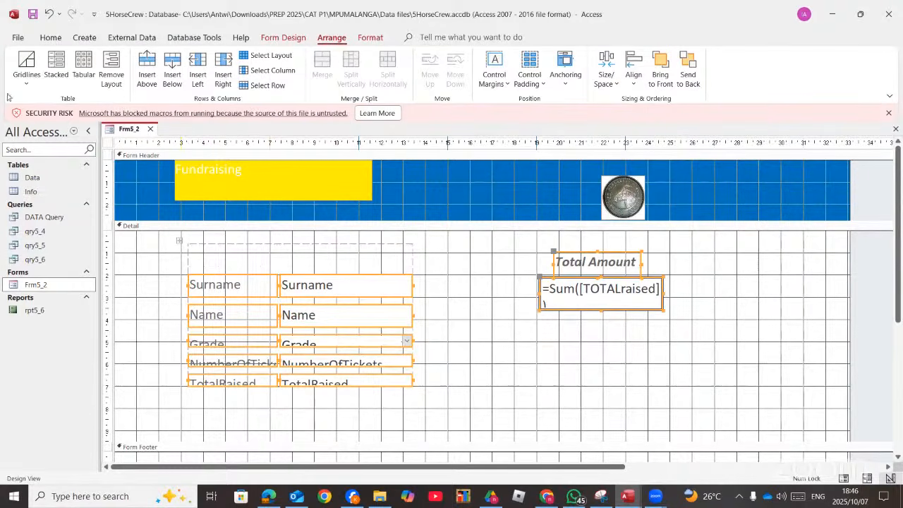
# Arrange the selected controls in a stacked layout, try a tabular layout, and reapply the stacked layout.
pyautogui.click(55, 65)
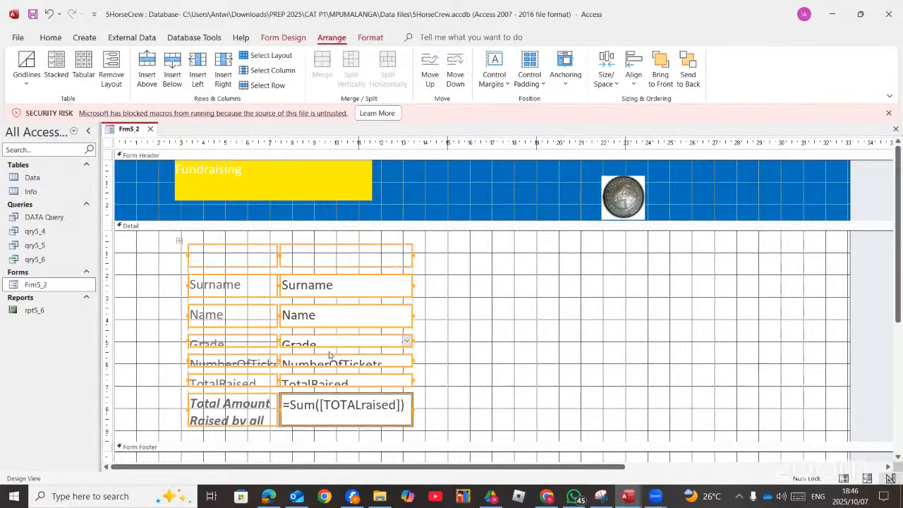
pyautogui.click(78, 78)
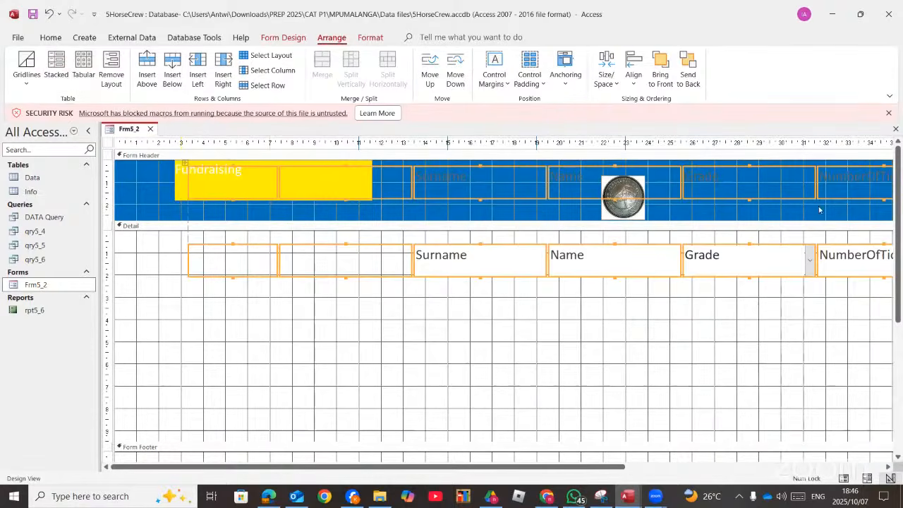
pyautogui.click(58, 67)
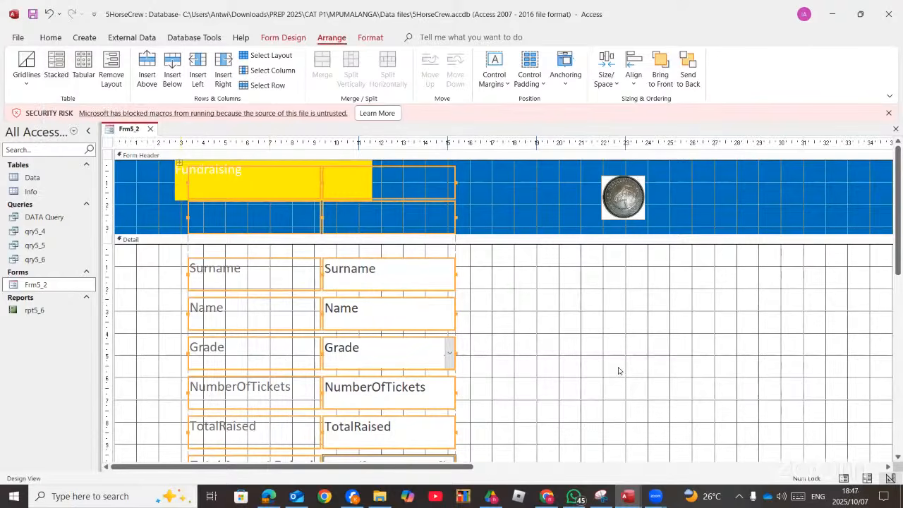
# Check the live stream in YouTube Studio, then close the QP CAT 12 PreLim Aug_Sep25 exam paper in Edge.
pyautogui.click(550, 498)
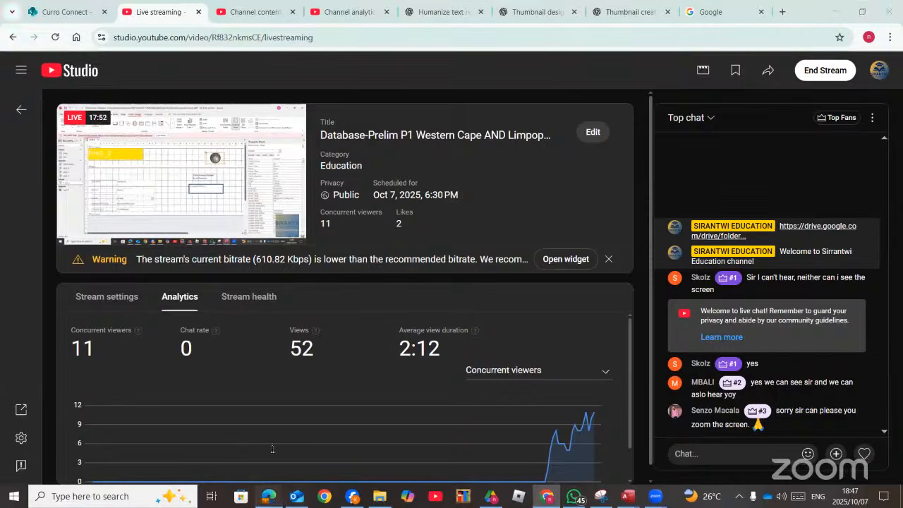
pyautogui.click(268, 496)
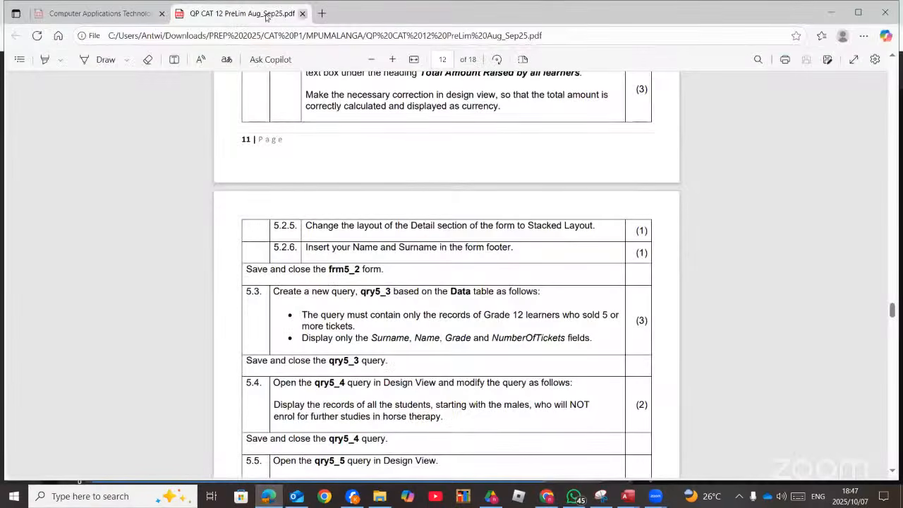
pyautogui.hotkey('ctrl', 'w')
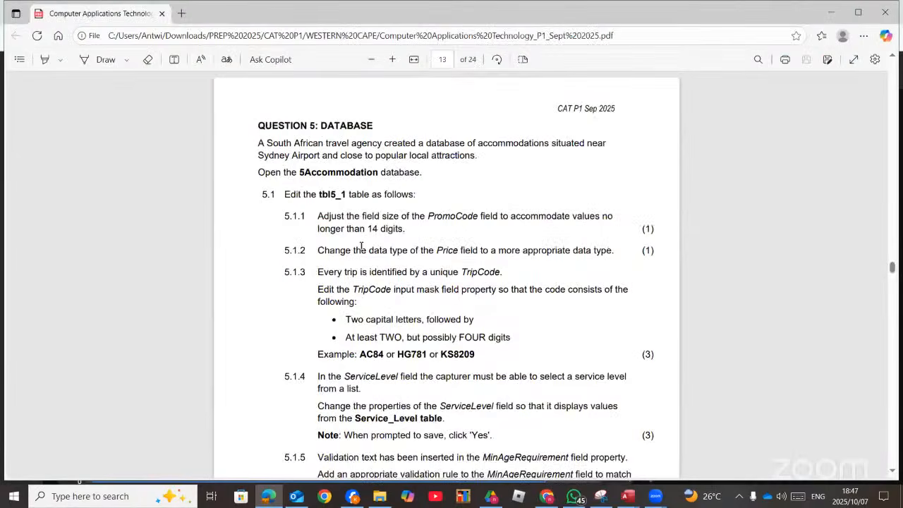
# Switch to the 5Accommodation database in Access and open the tbl5_1 table in Design View.
pyautogui.click(626, 496)
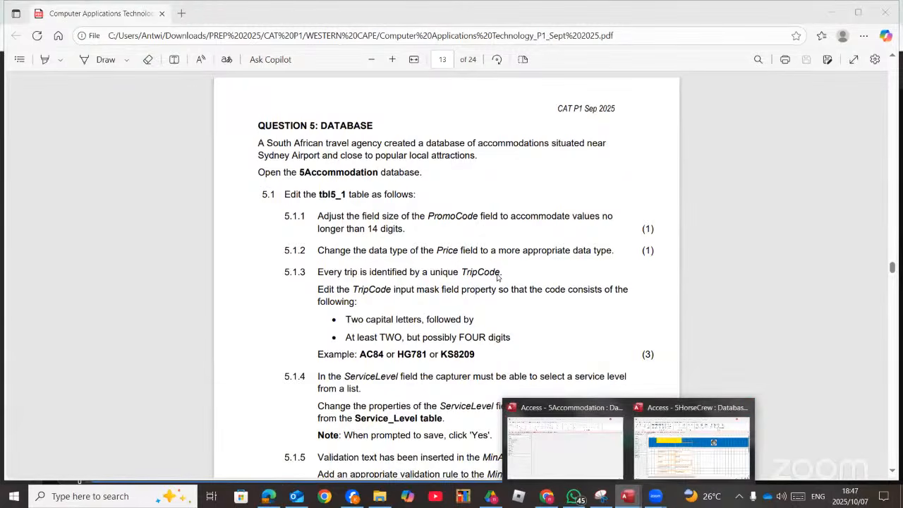
pyautogui.click(691, 444)
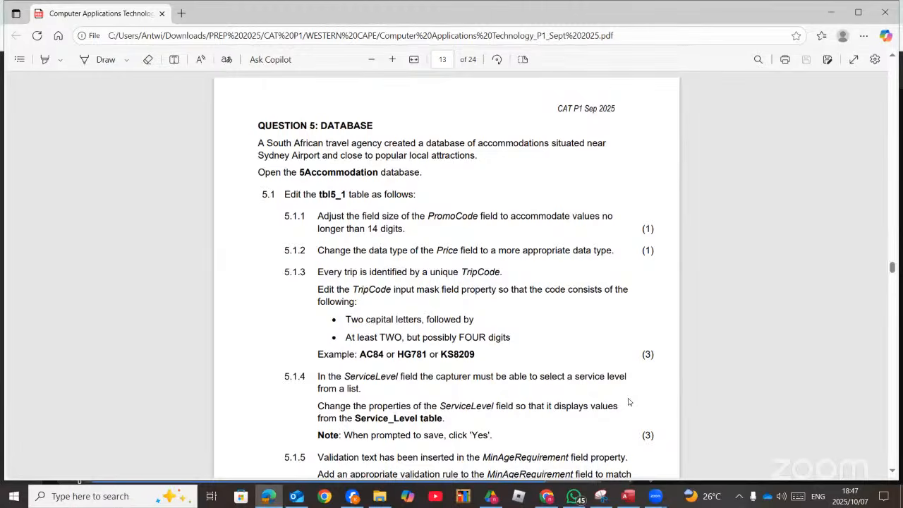
pyautogui.click(633, 502)
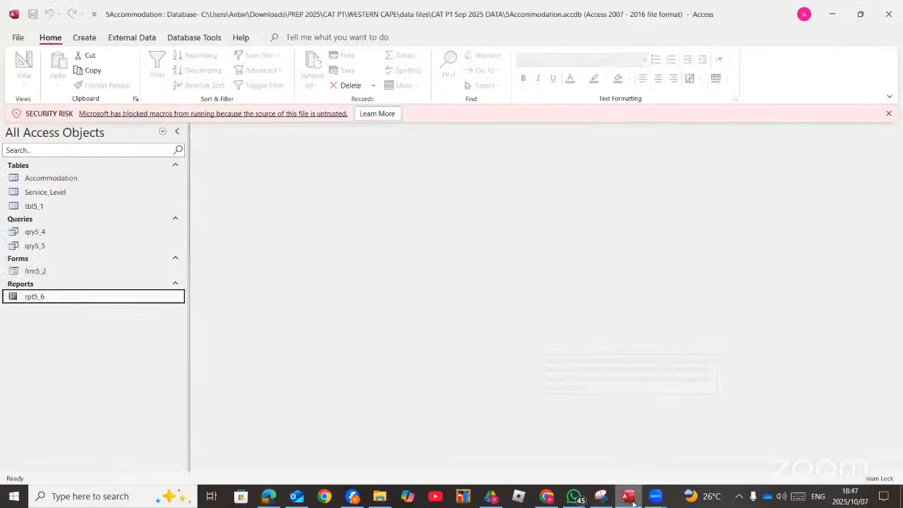
pyautogui.rightClick(36, 209)
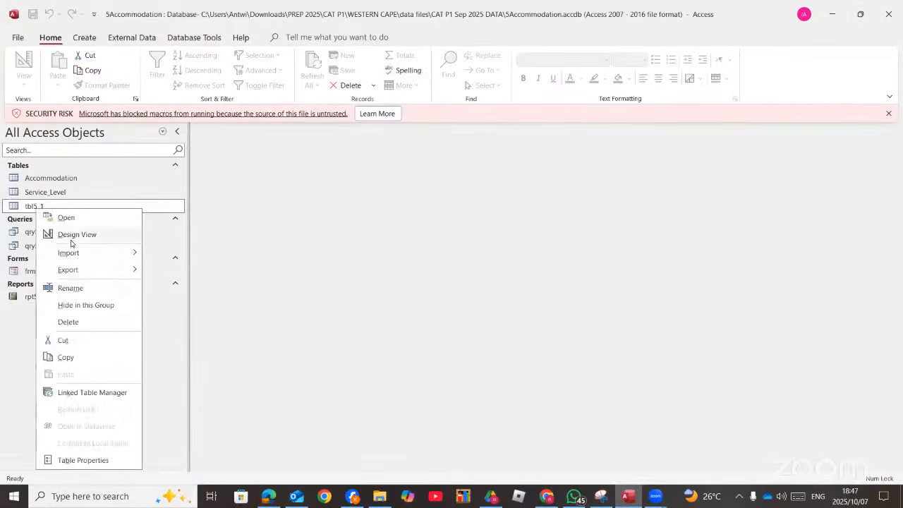
pyautogui.click(71, 240)
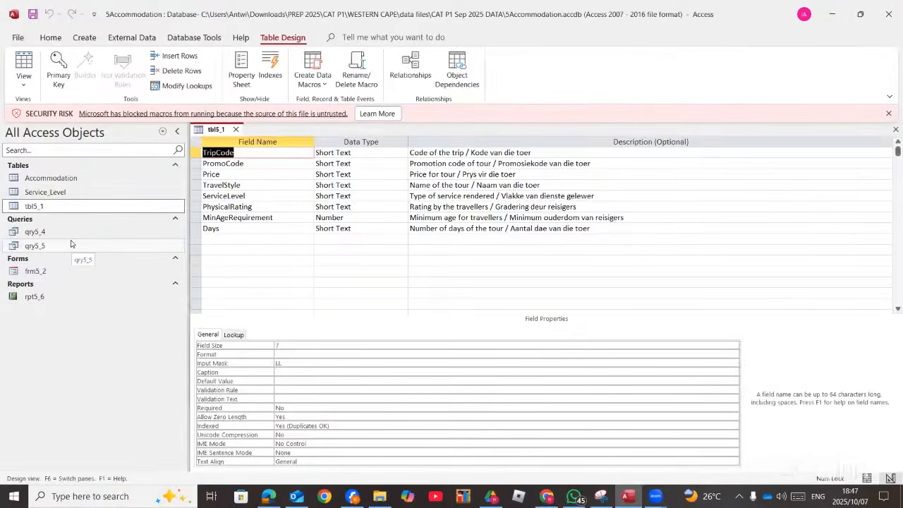
# Check question 5.1.1 in the exam PDF and set the PromoCode field size to 14 in tbl5_1.
pyautogui.click(267, 496)
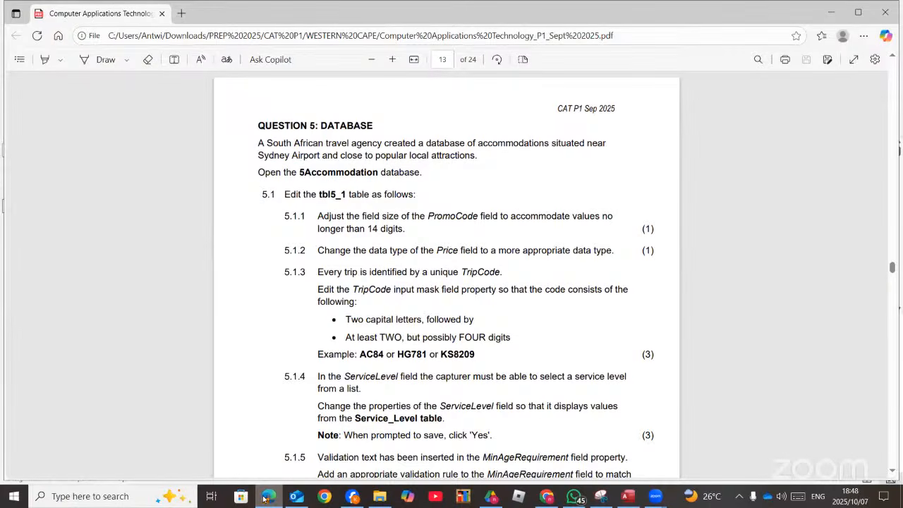
pyautogui.click(265, 497)
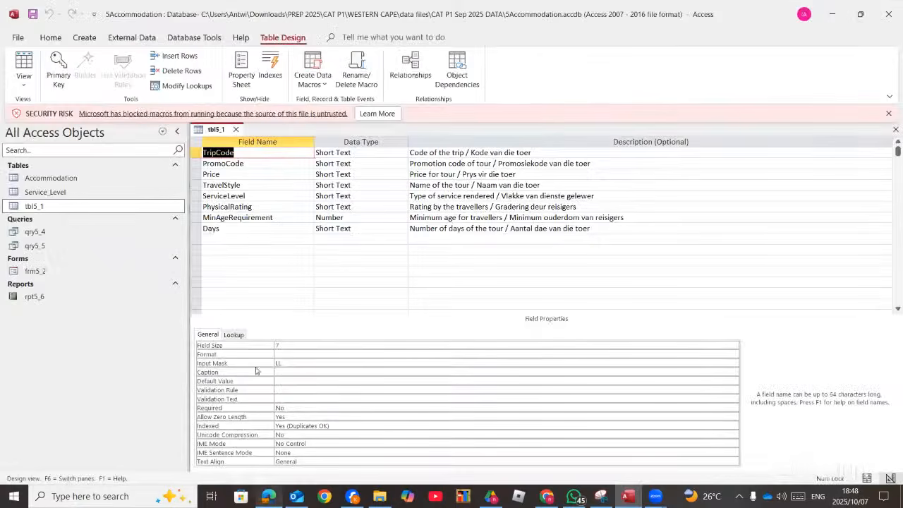
pyautogui.click(266, 160)
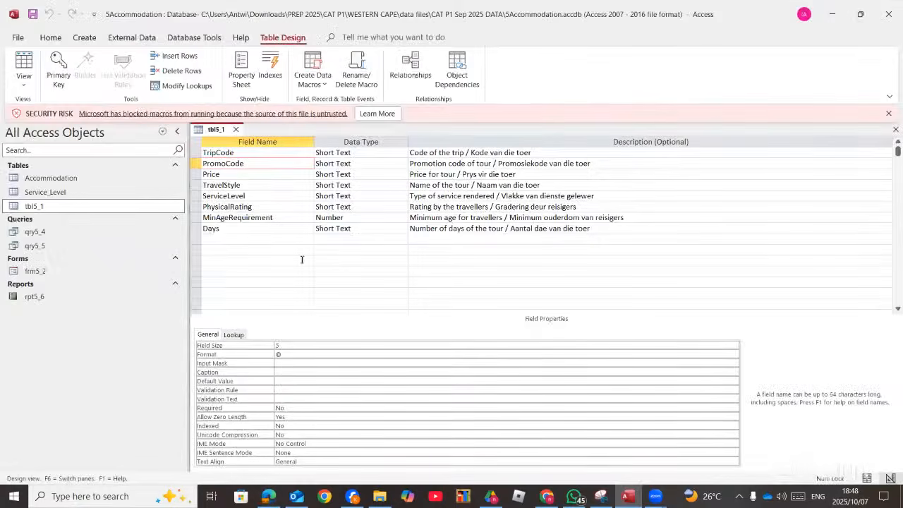
pyautogui.click(278, 344)
pyautogui.click(267, 346)
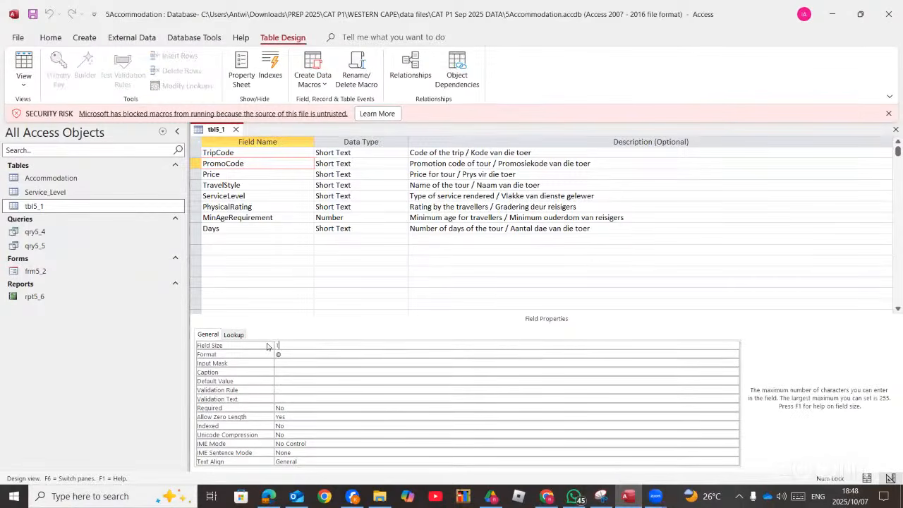
# Read question 5.1.2 in the exam PDF and change the Price field's data type to Currency in tbl5_1.
pyautogui.click(269, 498)
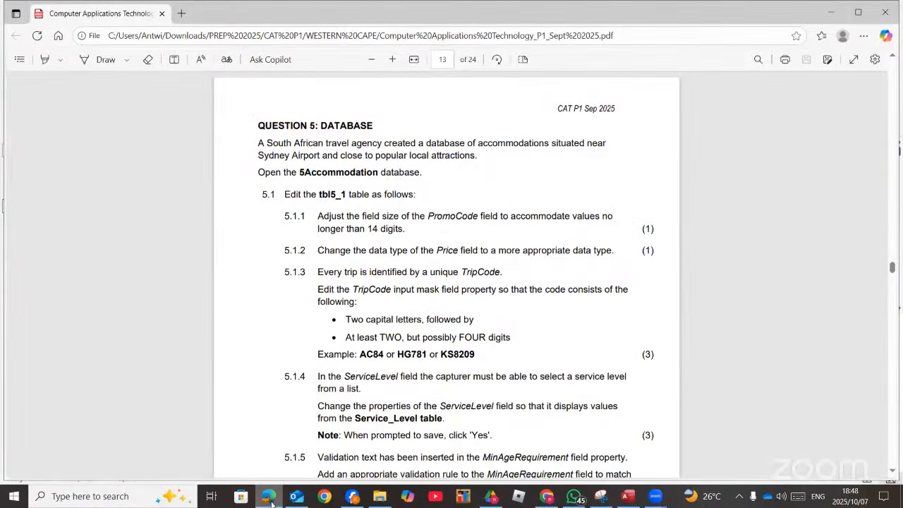
pyautogui.moveTo(438, 250); pyautogui.dragTo(471, 254)
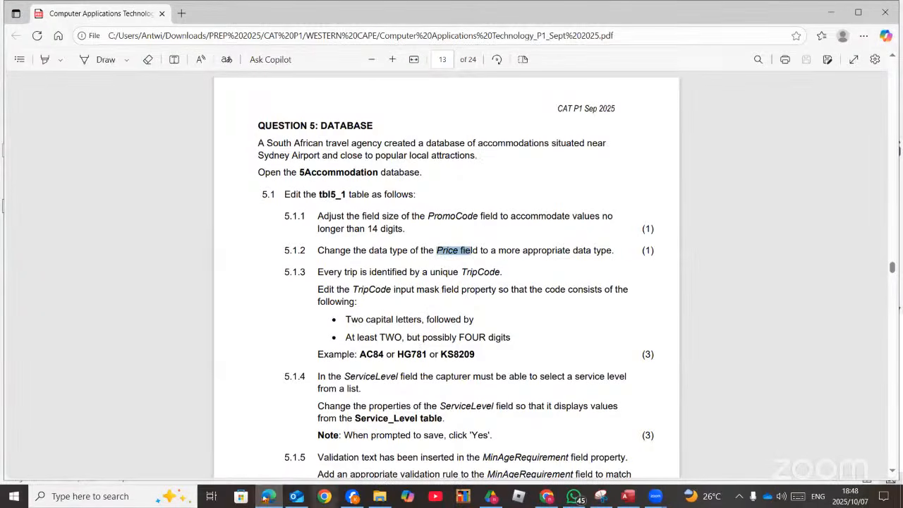
pyautogui.click(263, 498)
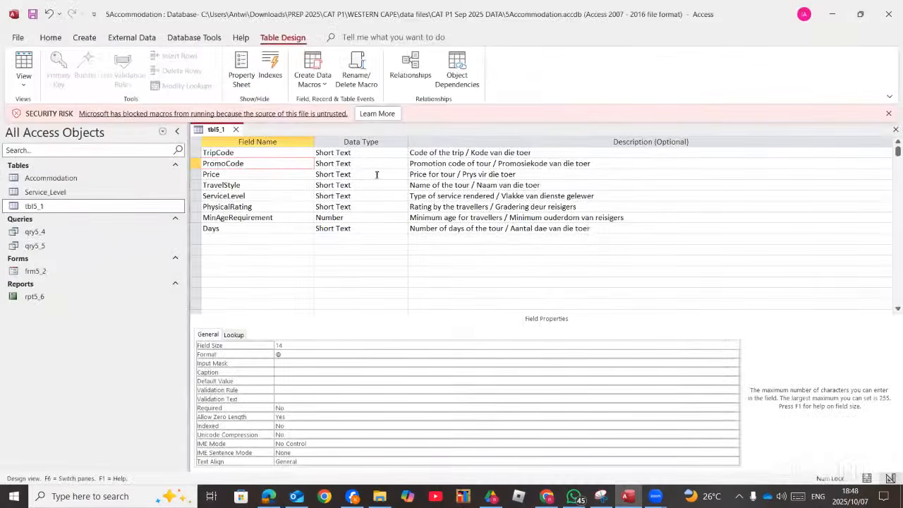
pyautogui.click(263, 171)
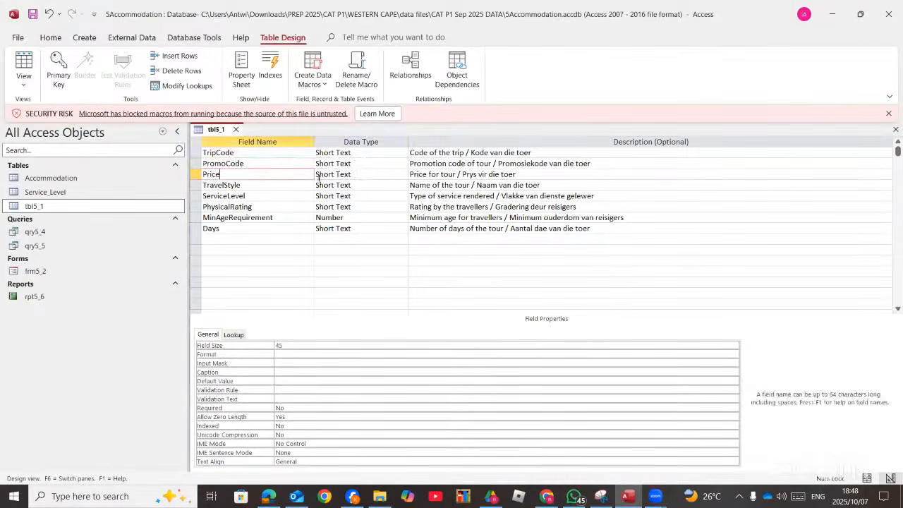
pyautogui.click(365, 174)
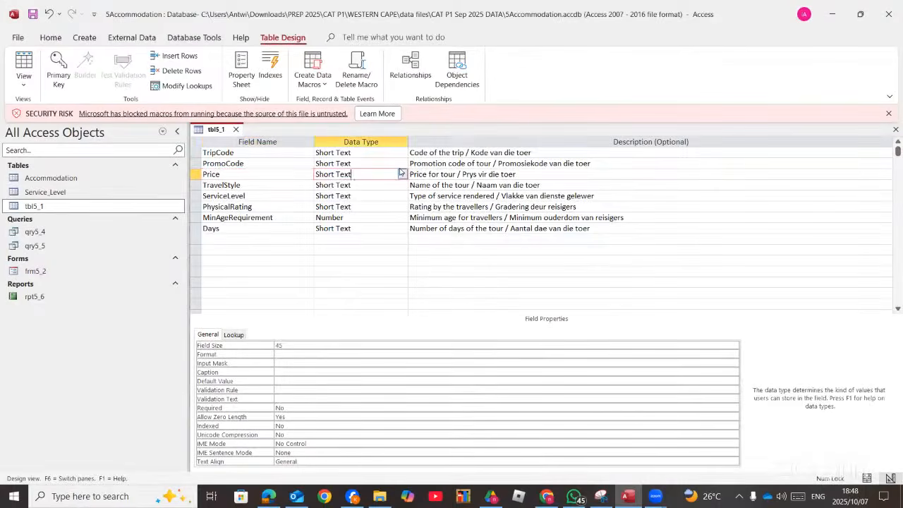
pyautogui.click(402, 174)
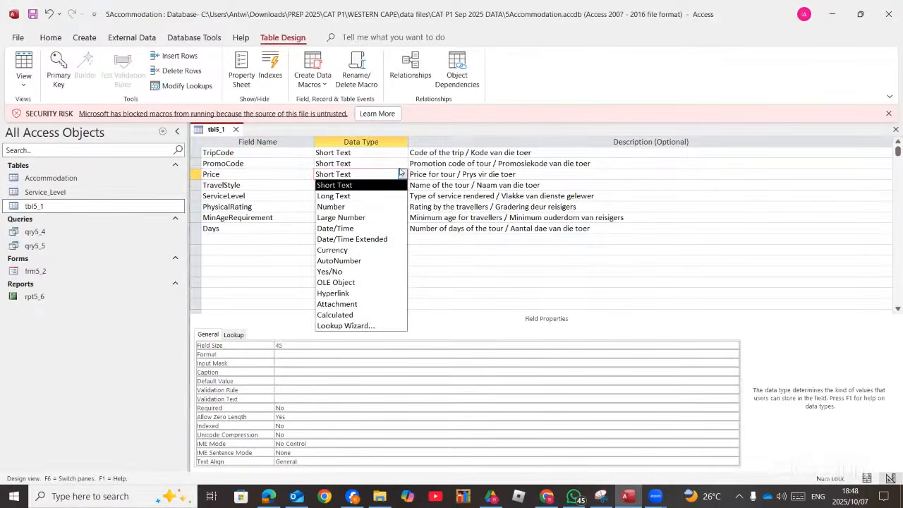
pyautogui.click(338, 250)
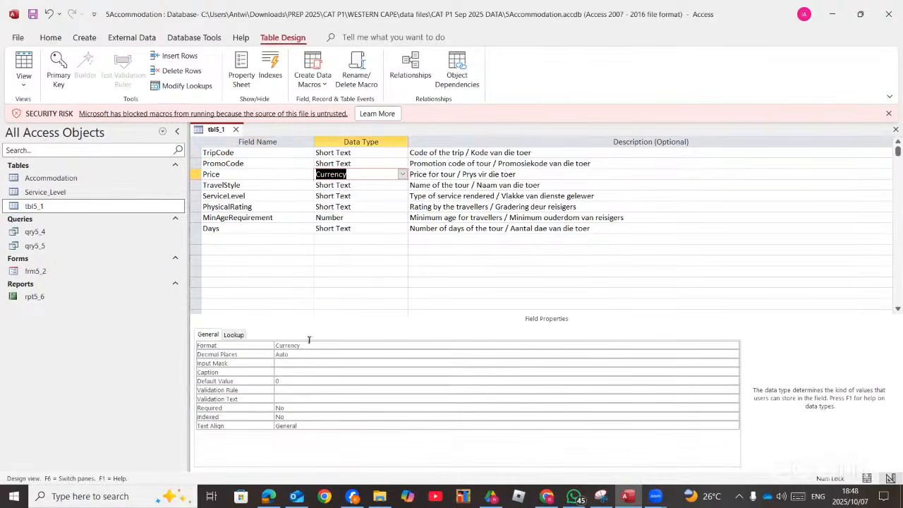
# Switch to the exam PDF in Edge and copy the two TripCode requirements and the example line from question 5.1.3.
pyautogui.click(269, 496)
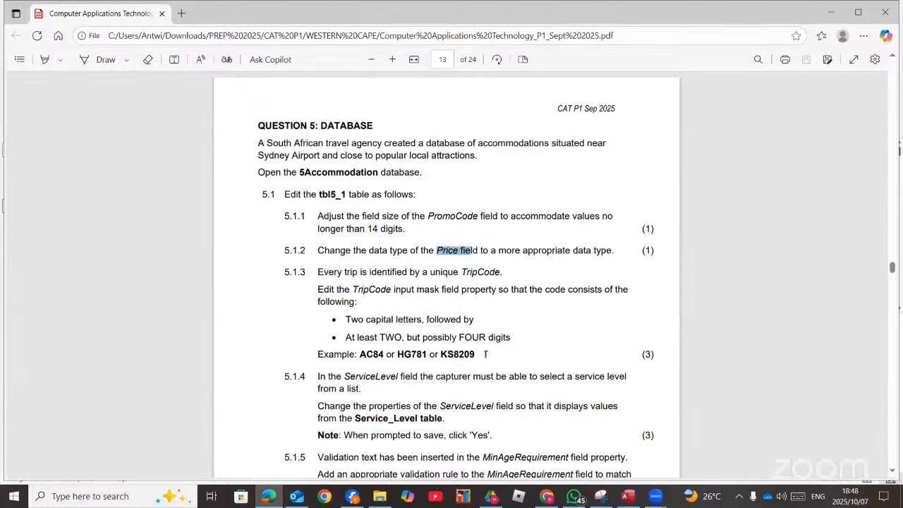
pyautogui.moveTo(340, 318); pyautogui.dragTo(474, 357)
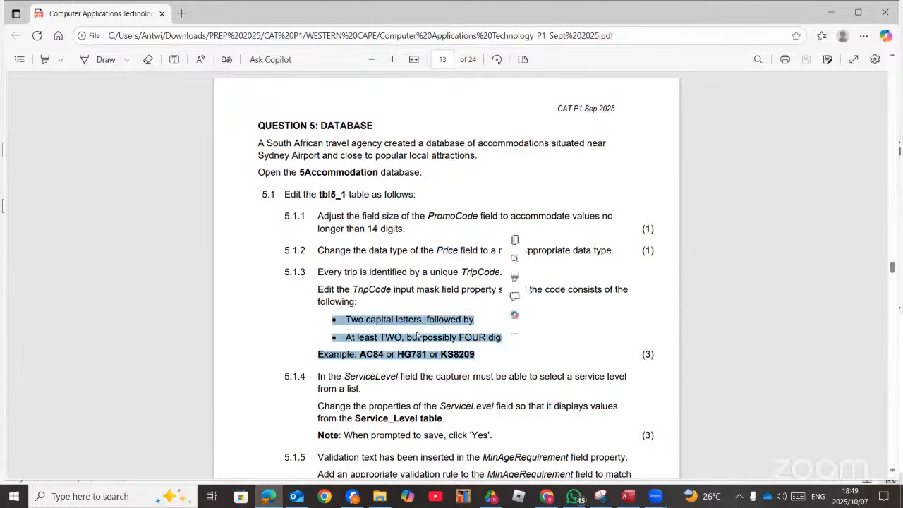
pyautogui.rightClick(423, 337)
pyautogui.click(341, 318)
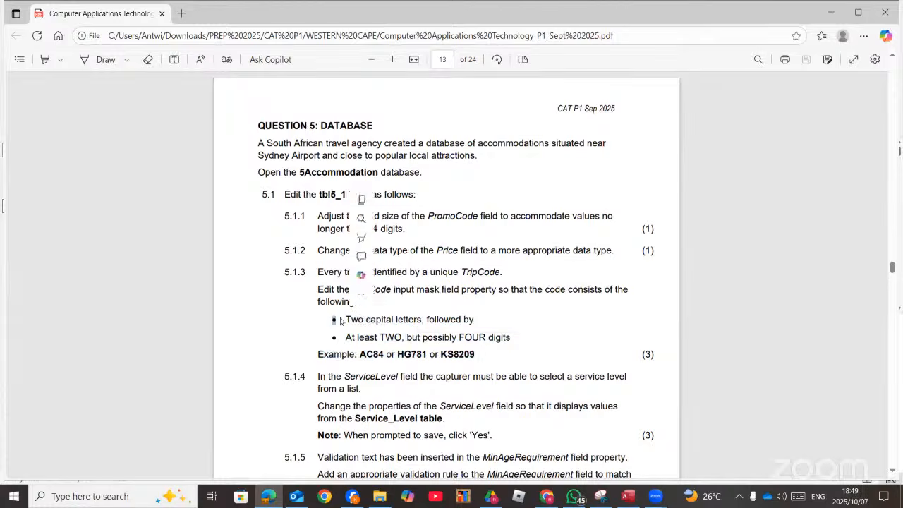
pyautogui.moveTo(343, 319); pyautogui.dragTo(486, 353)
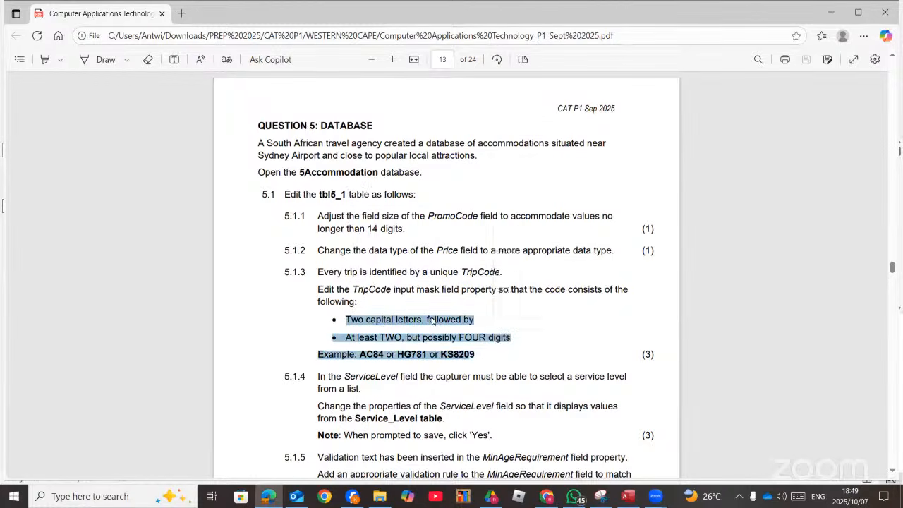
pyautogui.rightClick(432, 317)
pyautogui.click(464, 170)
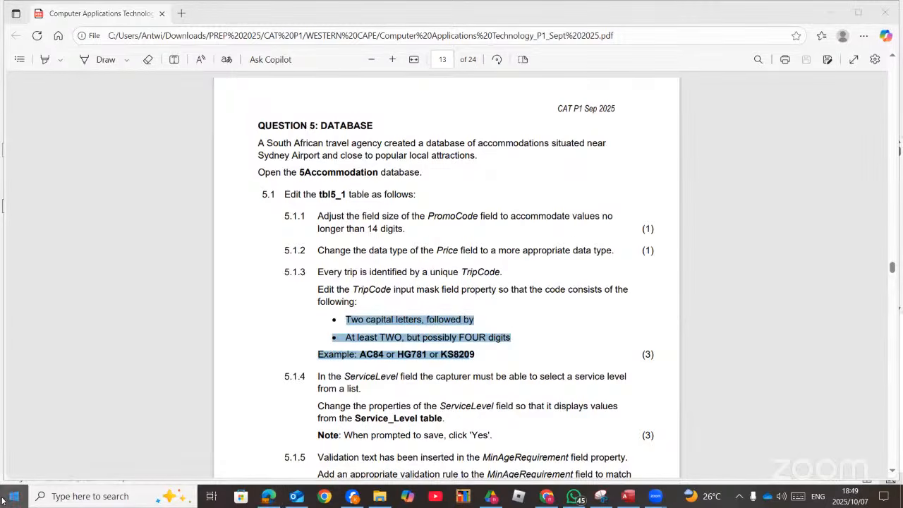
# Open Word with a new blank document and paste the copied question 5.1.3 text into it.
pyautogui.click(3, 500)
pyautogui.click(89, 495)
pyautogui.write('wor')
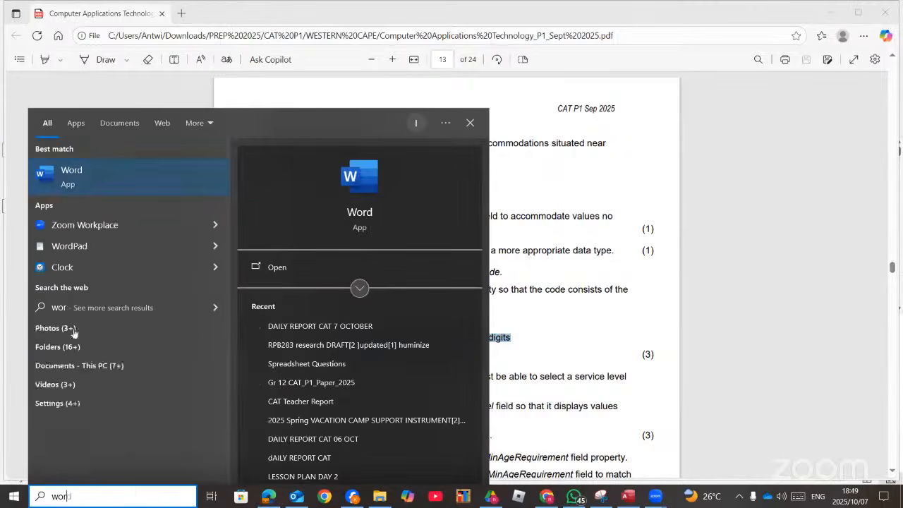
pyautogui.write('d')
pyautogui.click(98, 174)
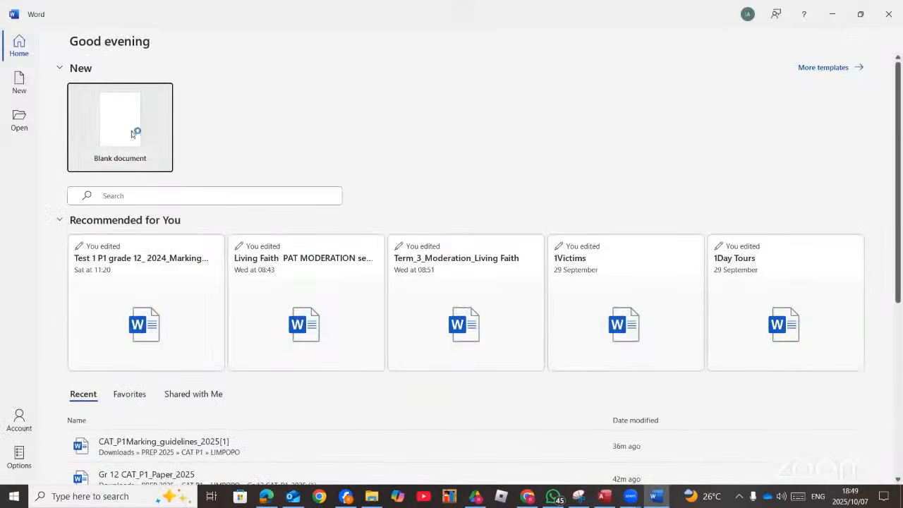
pyautogui.click(130, 131)
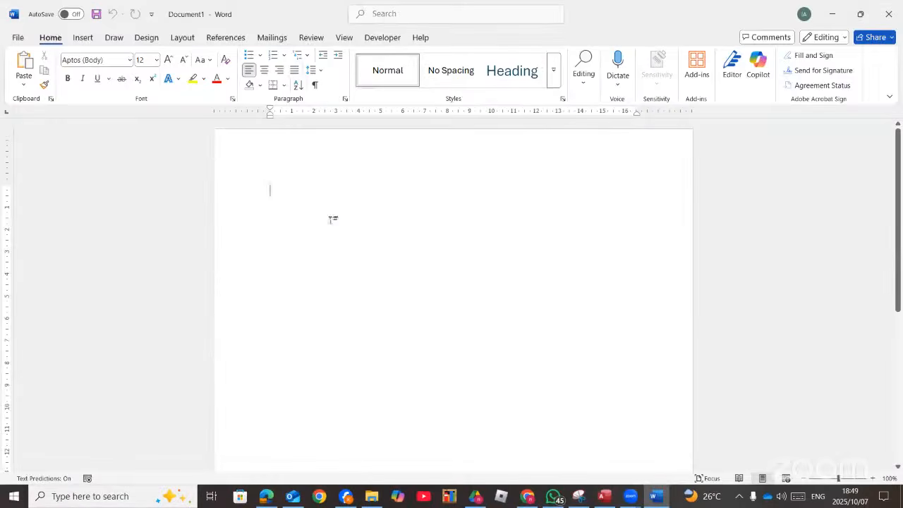
pyautogui.hotkey('ctrl', 'v')
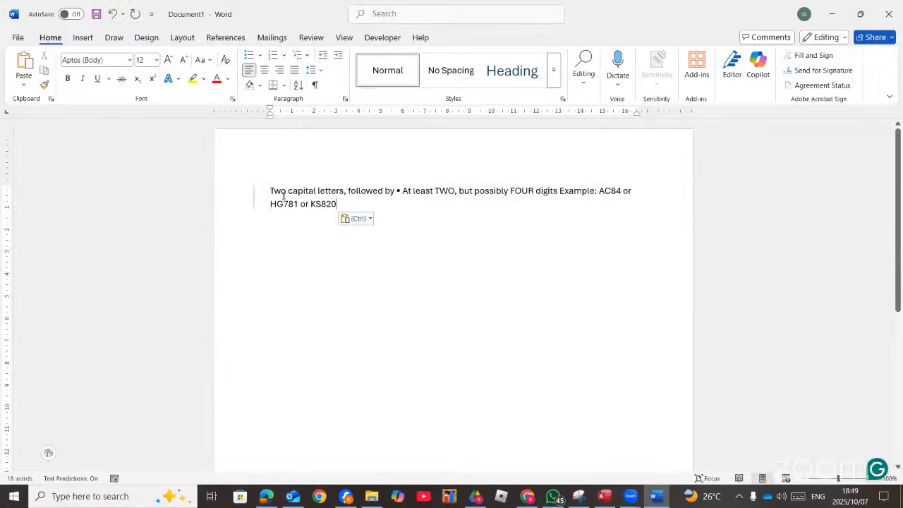
# Enlarge all the pasted text to 18 pt and start a new line at the "At least TWO" bullet.
pyautogui.hotkey('ctrl', 'a')
pyautogui.click(168, 61)
pyautogui.click(168, 60)
pyautogui.click(169, 61)
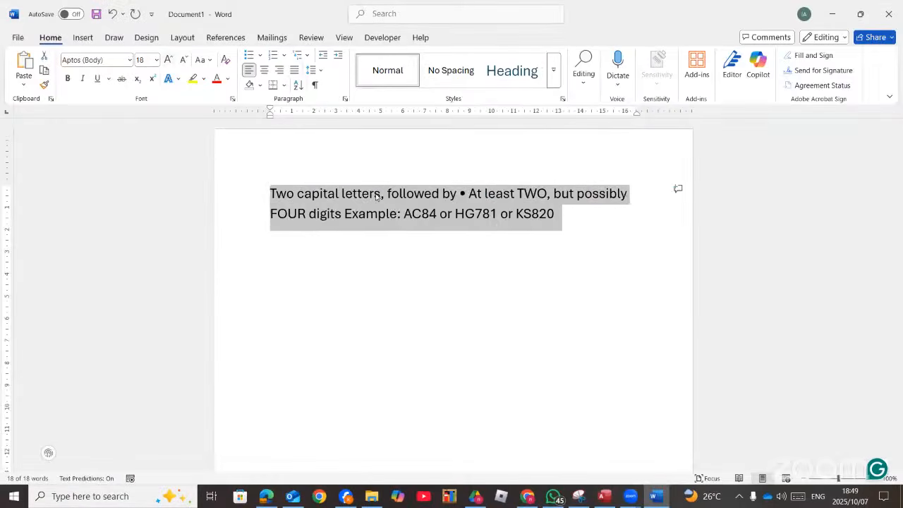
pyautogui.click(440, 213)
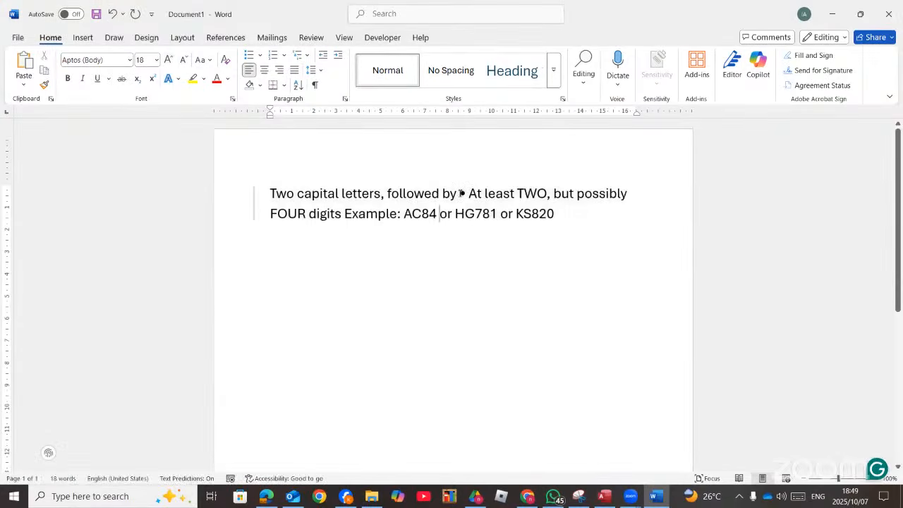
pyautogui.click(460, 194)
pyautogui.press('Return')
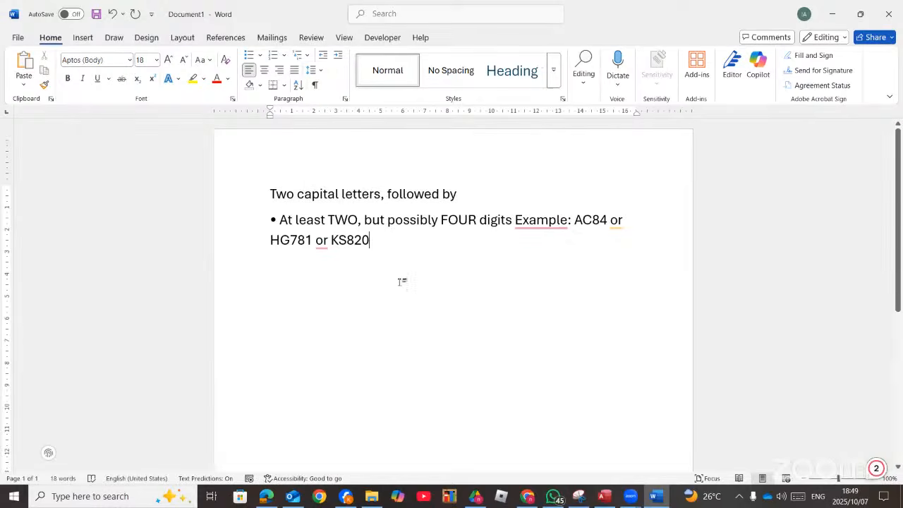
# Write the mask start >LL below the requirements and highlight the word "capital" in yellow.
pyautogui.press('Return')
pyautogui.press('Return')
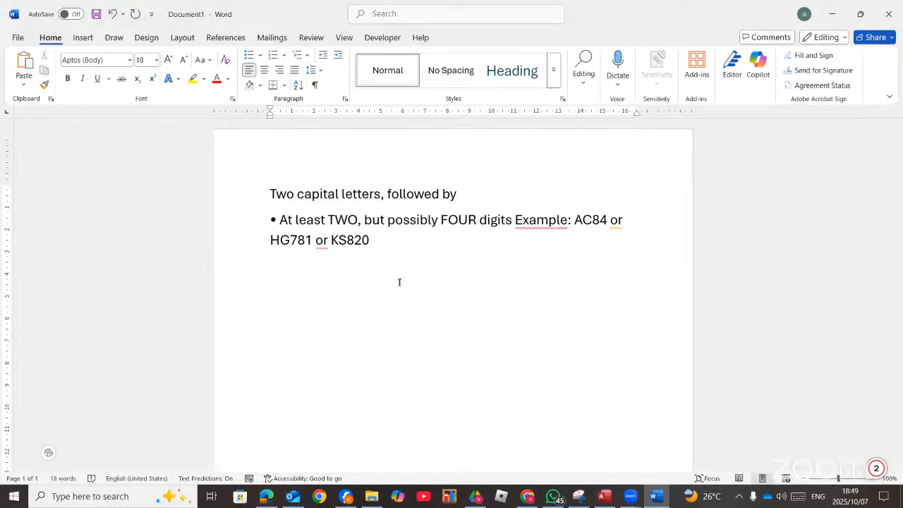
pyautogui.write('LL')
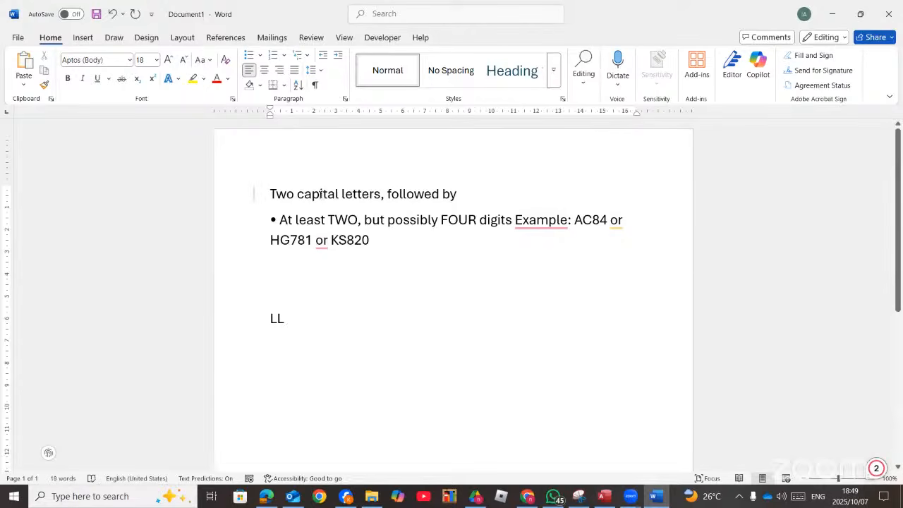
pyautogui.moveTo(339, 193); pyautogui.dragTo(296, 195)
pyautogui.click(191, 79)
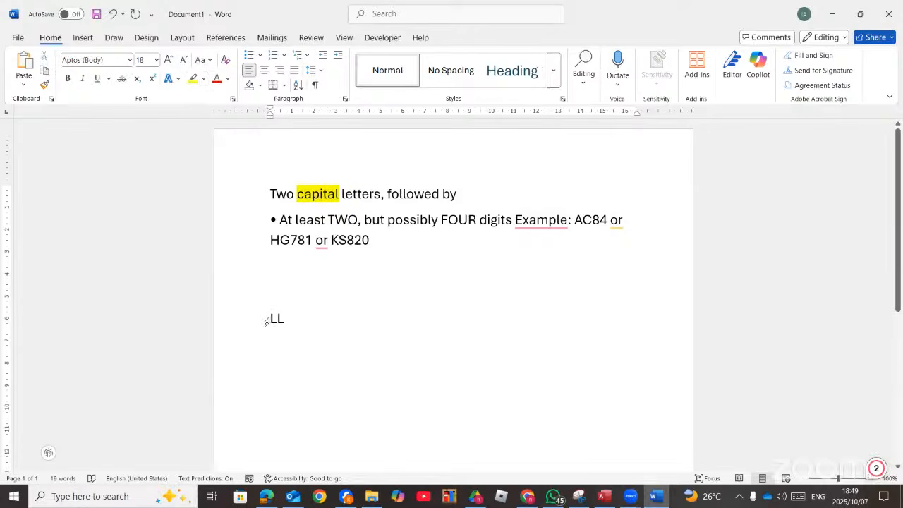
pyautogui.write('>')
# Enlarge the >LL mask text to 26 pt.
pyautogui.moveTo(297, 317); pyautogui.dragTo(202, 306)
pyautogui.click(170, 60)
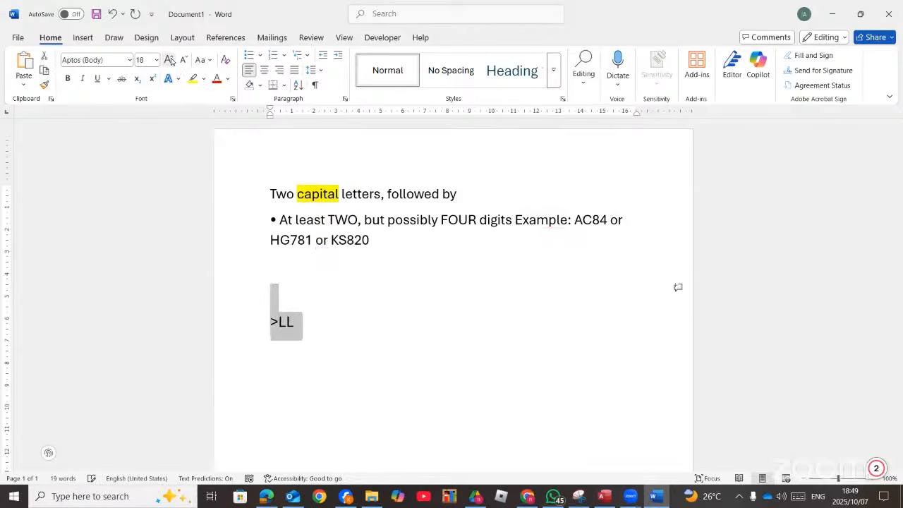
pyautogui.click(170, 60)
pyautogui.click(170, 60)
pyautogui.click(170, 60)
pyautogui.click(170, 60)
pyautogui.click(313, 337)
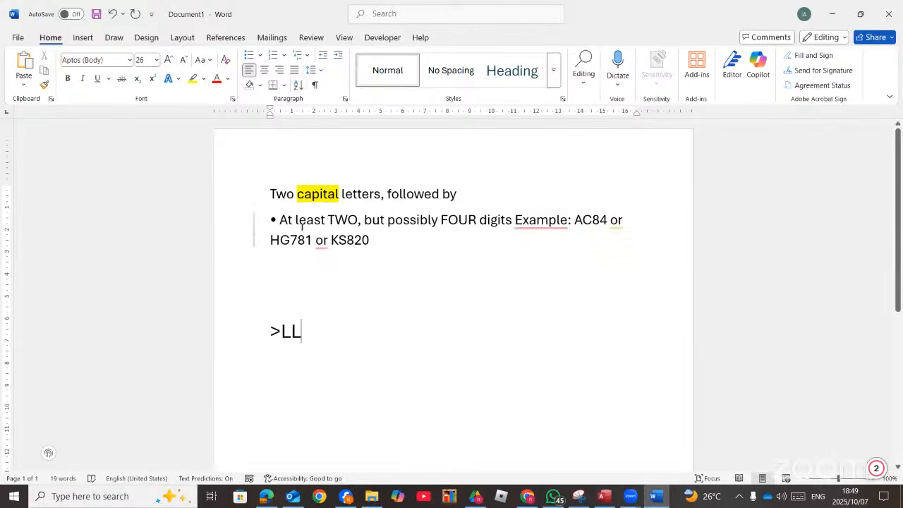
# Highlight "At least TWO" in yellow and extend the mask to >LL0099 for two required and two optional digits.
pyautogui.moveTo(357, 221); pyautogui.dragTo(272, 211)
pyautogui.click(193, 79)
pyautogui.click(341, 262)
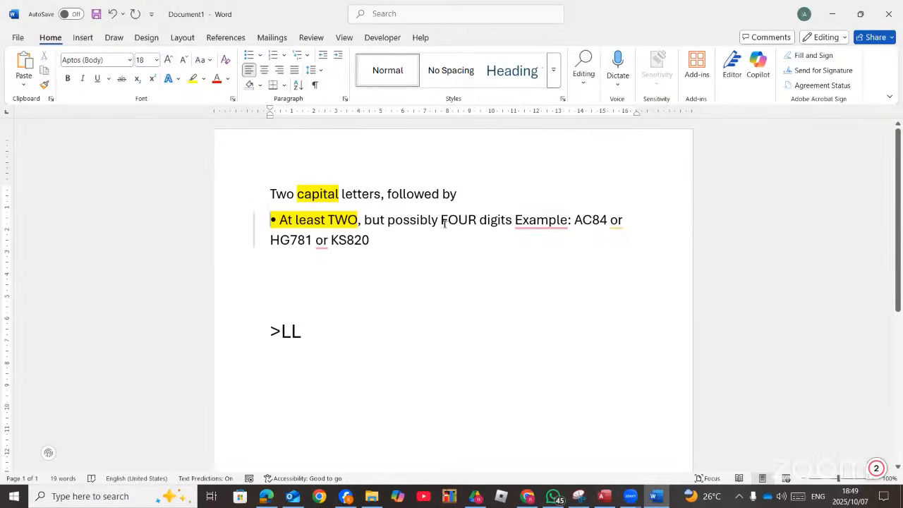
pyautogui.moveTo(440, 220); pyautogui.dragTo(364, 220)
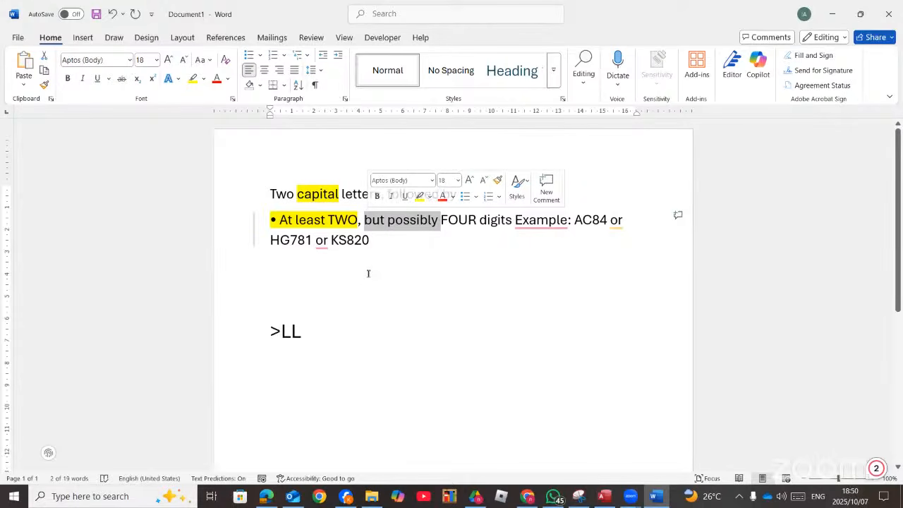
pyautogui.click(326, 327)
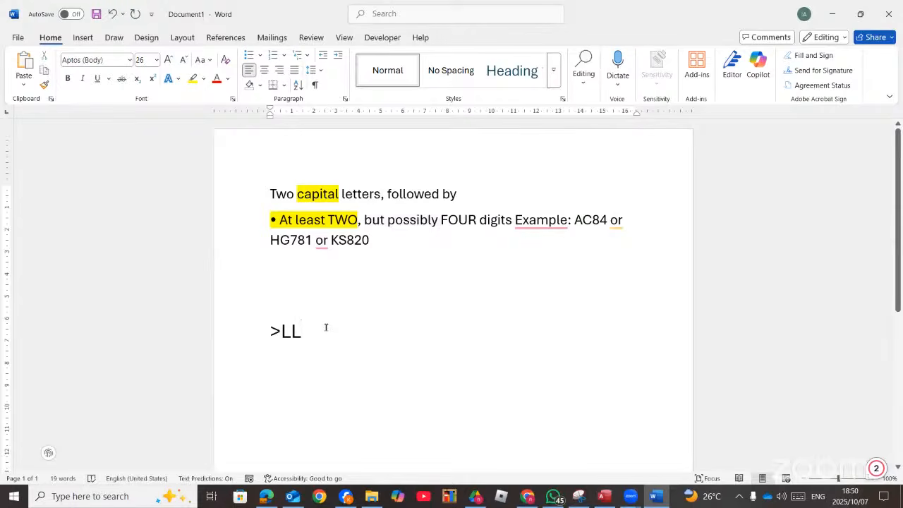
pyautogui.write('00')
pyautogui.write('99')
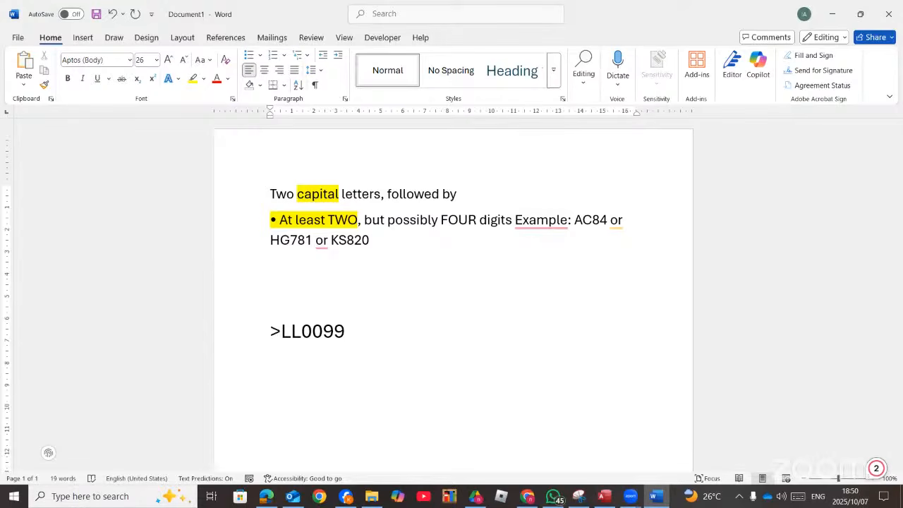
pyautogui.press('Return')
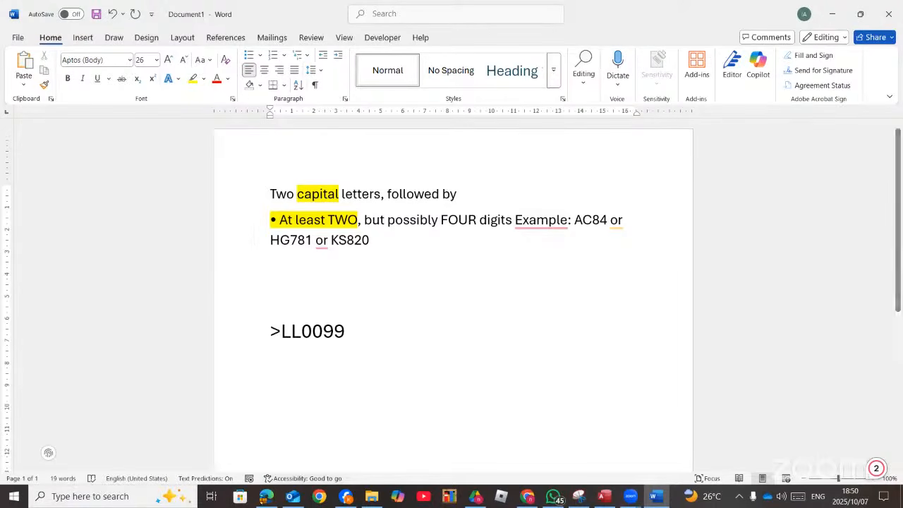
# Switch to the 5Accommodation database in Access and set the TripCode field's input mask to >LL0099 in tbl5_1.
pyautogui.click(264, 497)
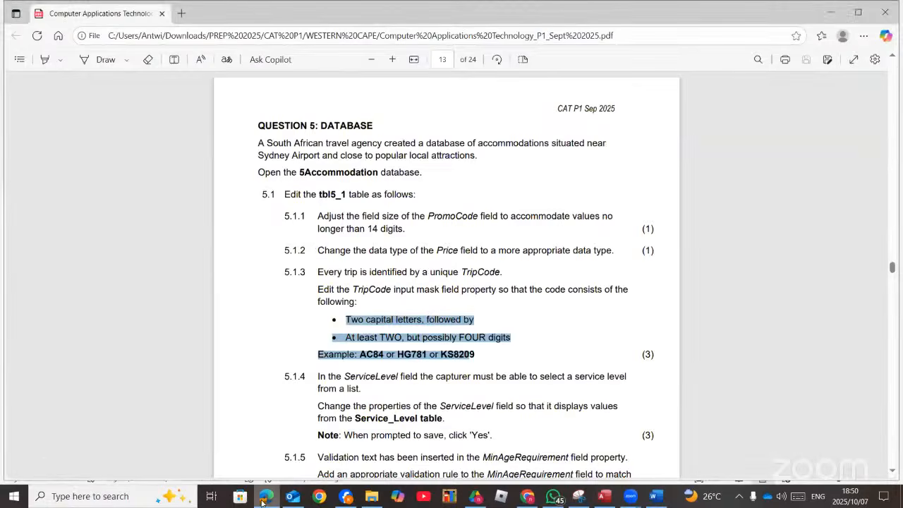
pyautogui.hotkey('alt', 'Tab')
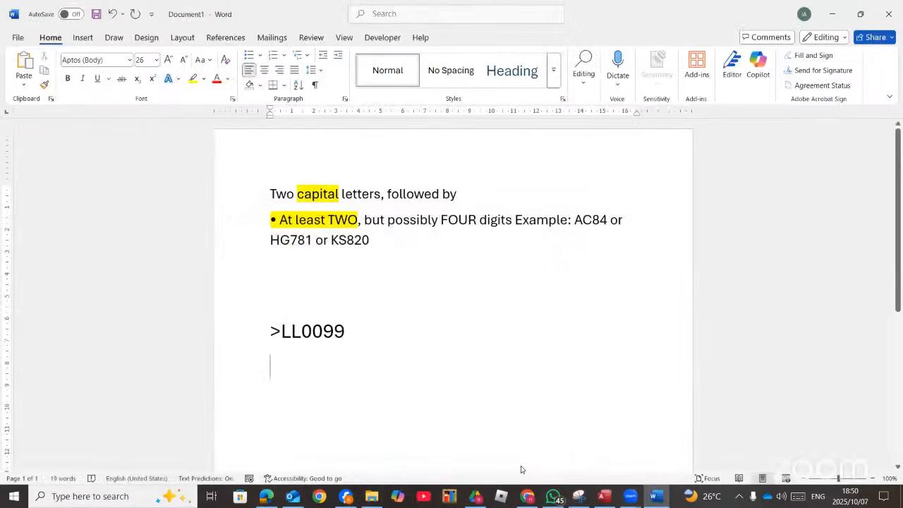
pyautogui.click(605, 495)
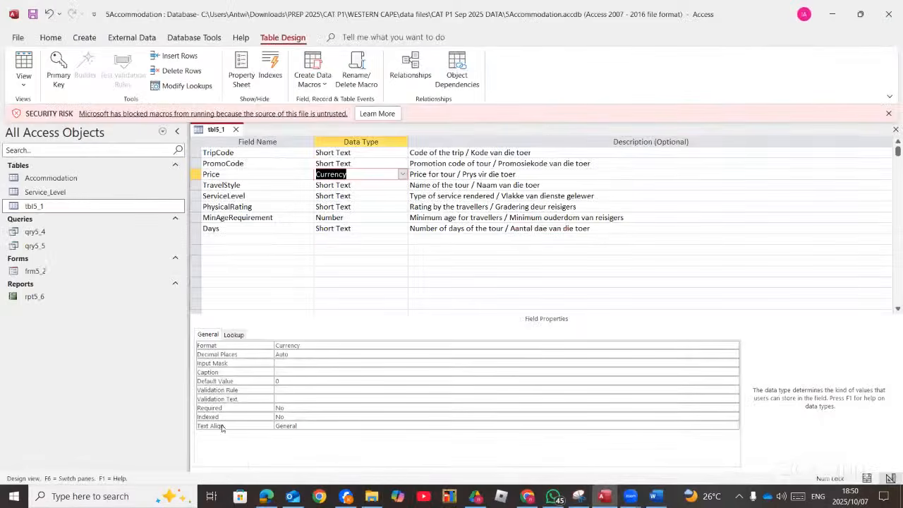
pyautogui.click(266, 497)
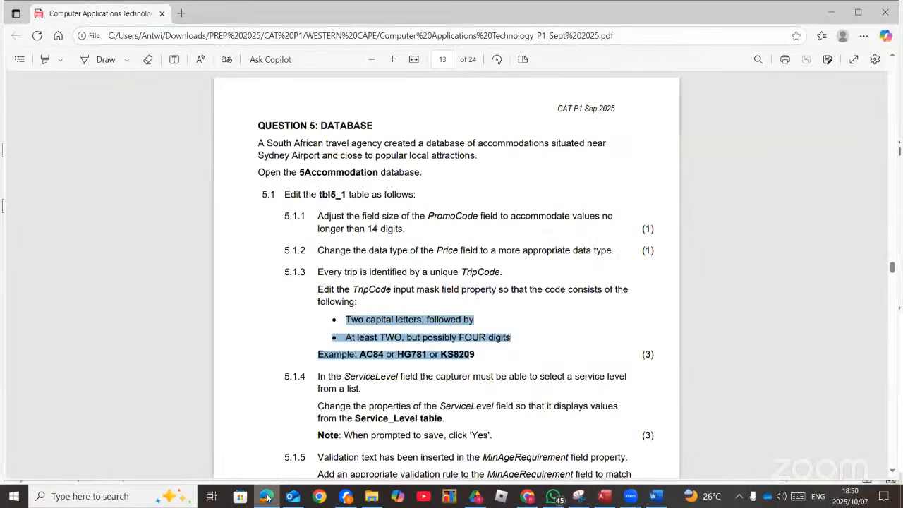
pyautogui.hotkey('alt', 'Tab')
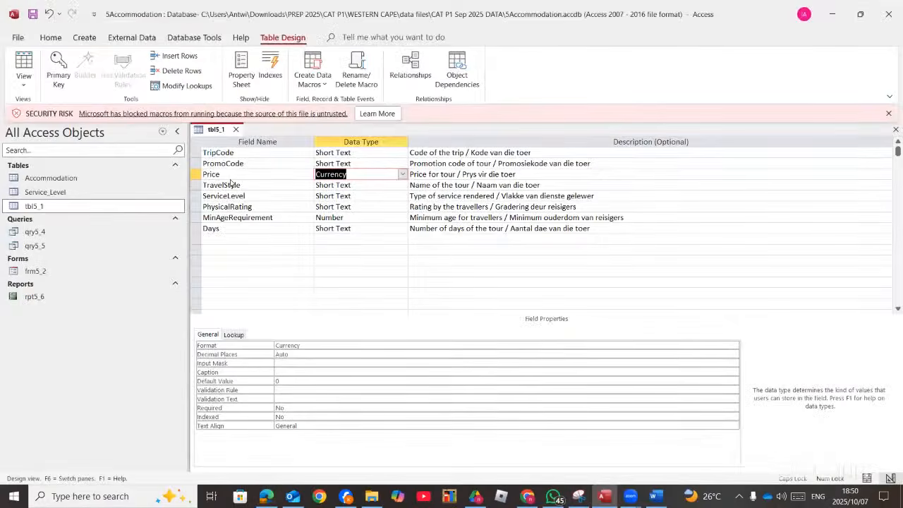
pyautogui.click(261, 154)
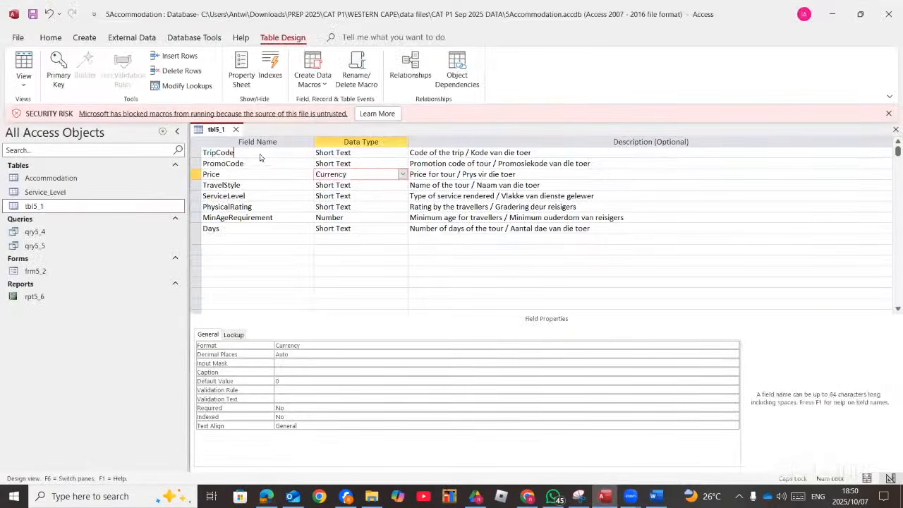
pyautogui.click(276, 362)
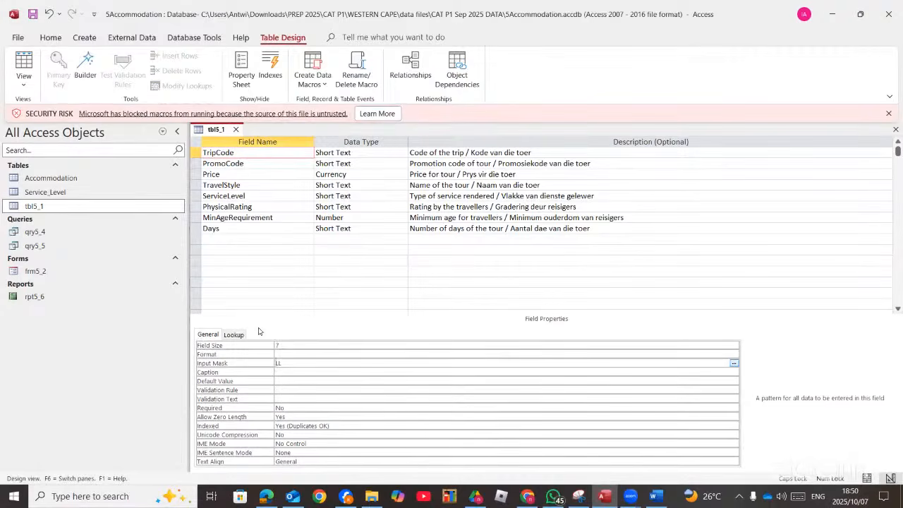
pyautogui.write('>LL0099')
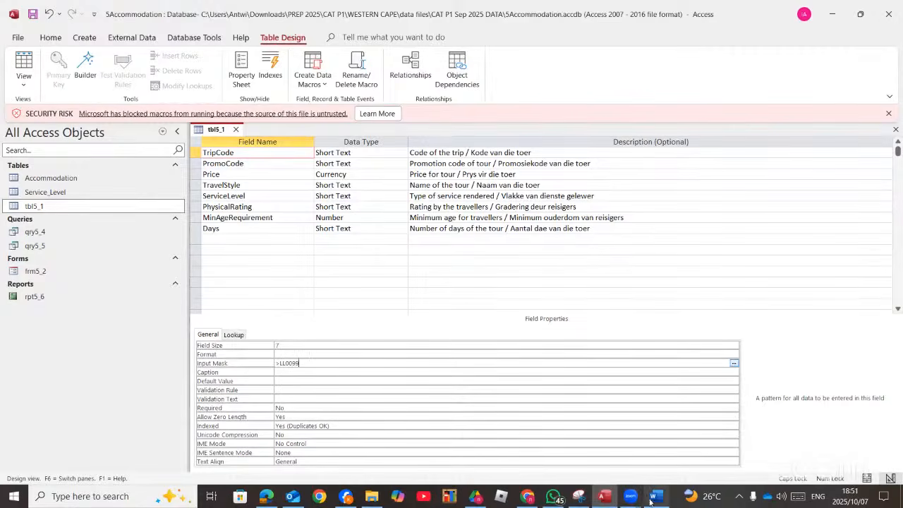
# Switch to the exam PDF in Edge and highlight the list, ServiceLevel field and Service_Level table requirements in question 5.1.4.
pyautogui.click(271, 501)
pyautogui.scroll(-3, 465, 268)
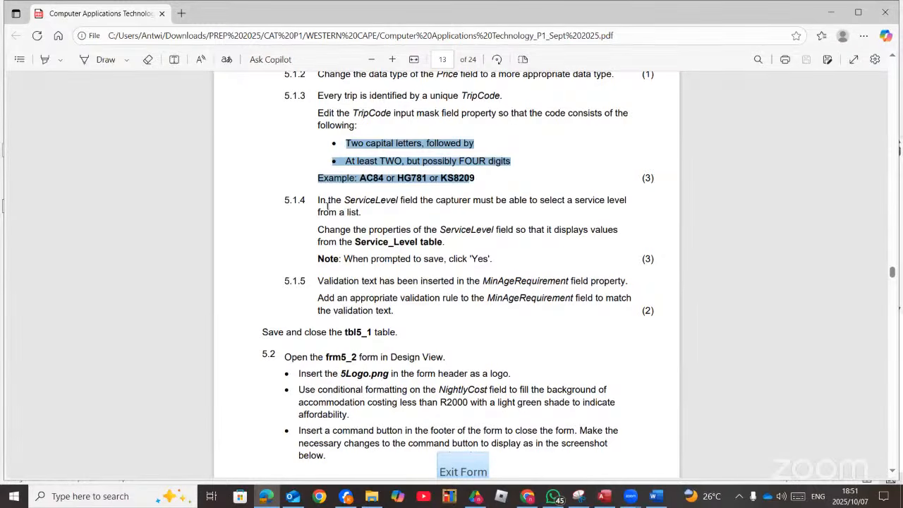
pyautogui.click(48, 62)
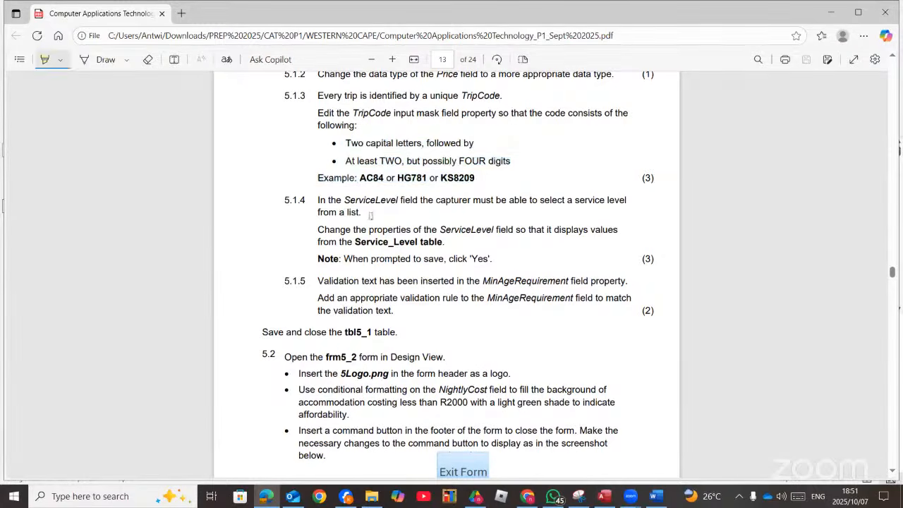
pyautogui.moveTo(371, 216)
pyautogui.mouseDown()
pyautogui.moveTo(309, 220)
pyautogui.moveTo(381, 211)
pyautogui.mouseUp()
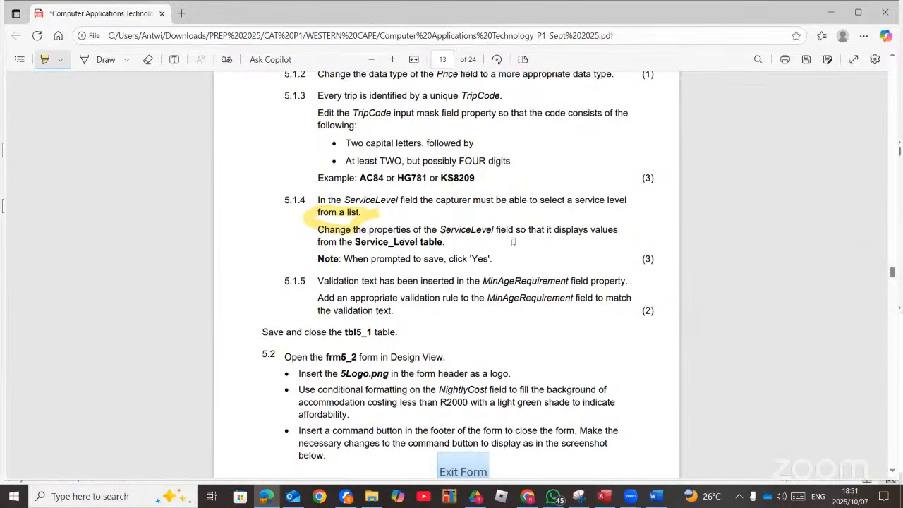
pyautogui.moveTo(519, 232); pyautogui.dragTo(441, 229)
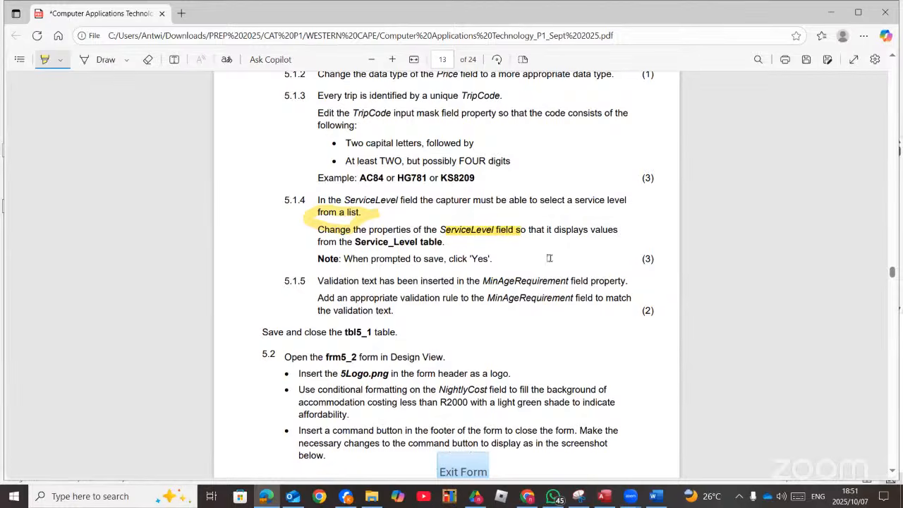
pyautogui.moveTo(452, 238)
pyautogui.mouseDown()
pyautogui.moveTo(406, 247)
pyautogui.moveTo(421, 251)
pyautogui.mouseUp()
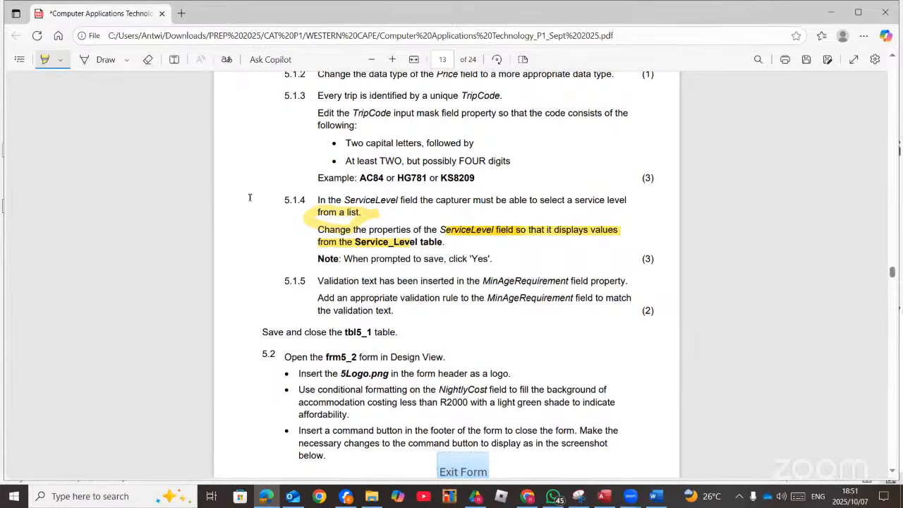
# Switch to the 5Accommodation database in Access and set the ServiceLevel field's lookup display control to Combo Box in tbl5_1.
pyautogui.hotkey('alt', 'Tab')
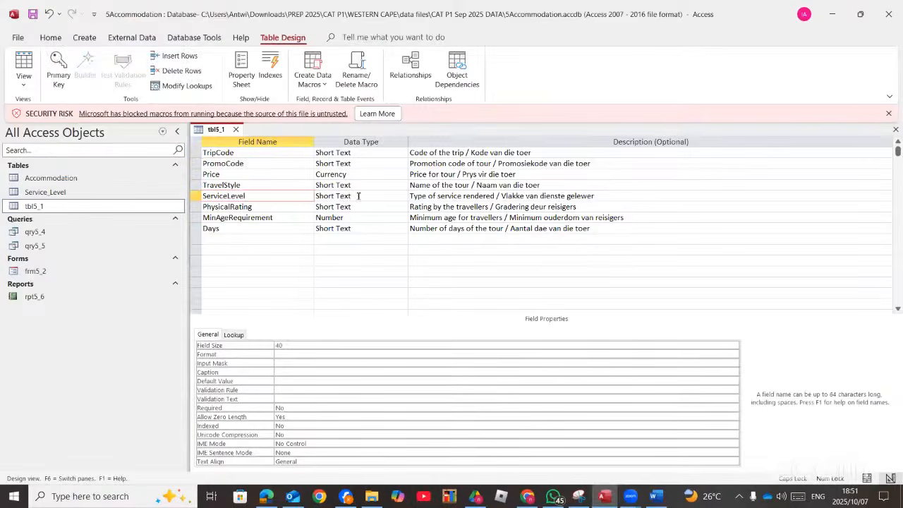
pyautogui.click(238, 335)
pyautogui.click(211, 334)
pyautogui.click(234, 335)
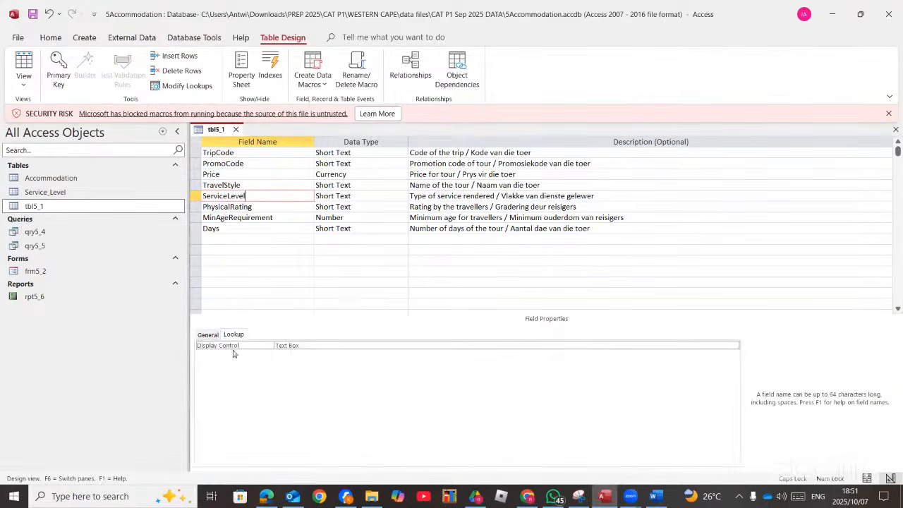
pyautogui.click(337, 347)
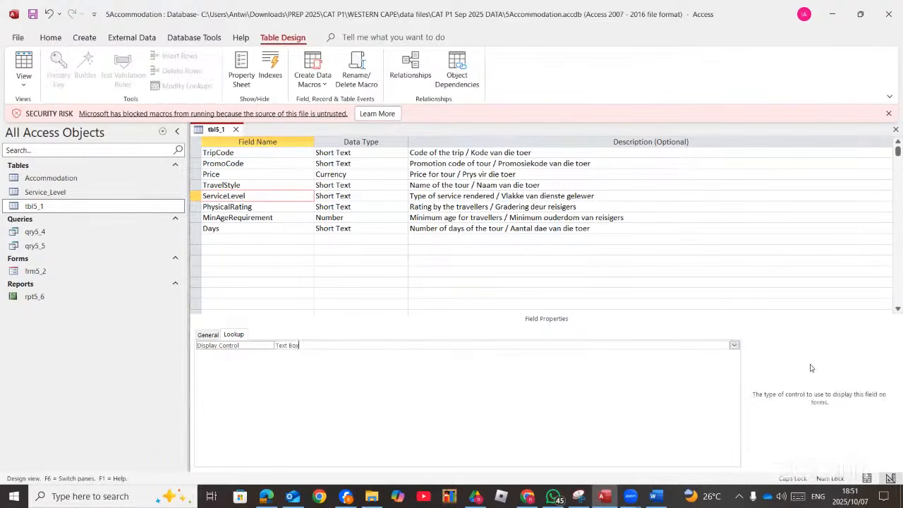
pyautogui.click(733, 344)
pyautogui.click(288, 370)
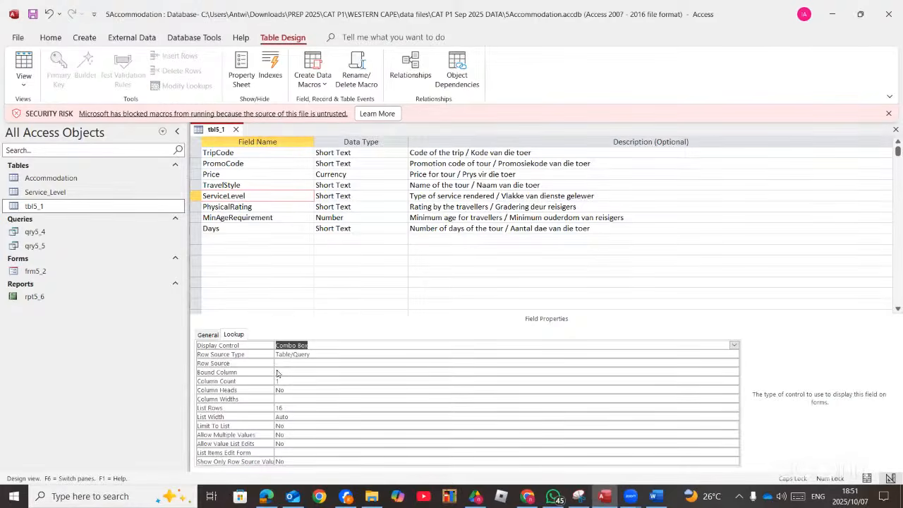
# Set the ServiceLevel field's lookup row source to the Service_Level table.
pyautogui.click(319, 363)
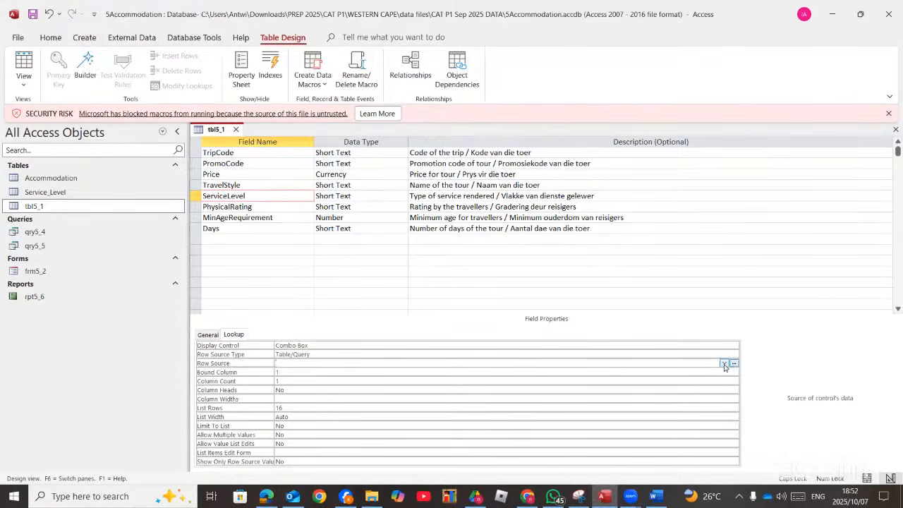
pyautogui.click(723, 362)
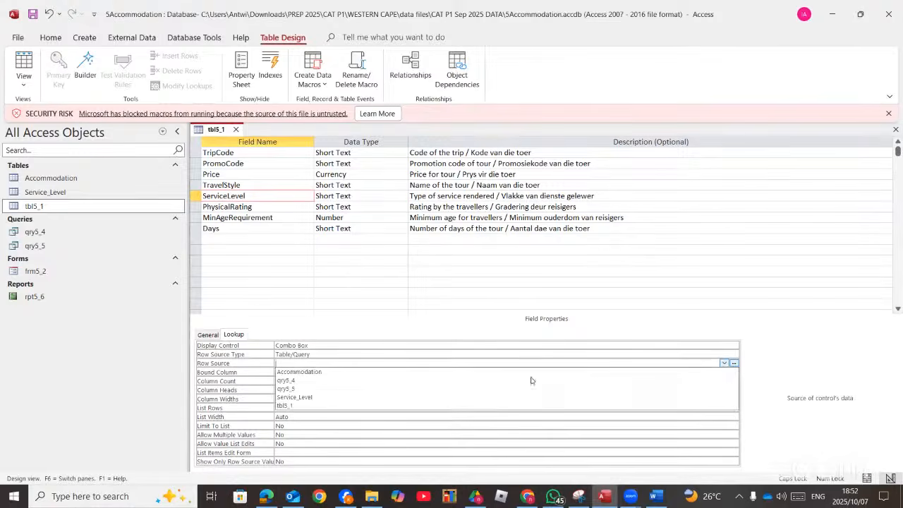
pyautogui.click(349, 398)
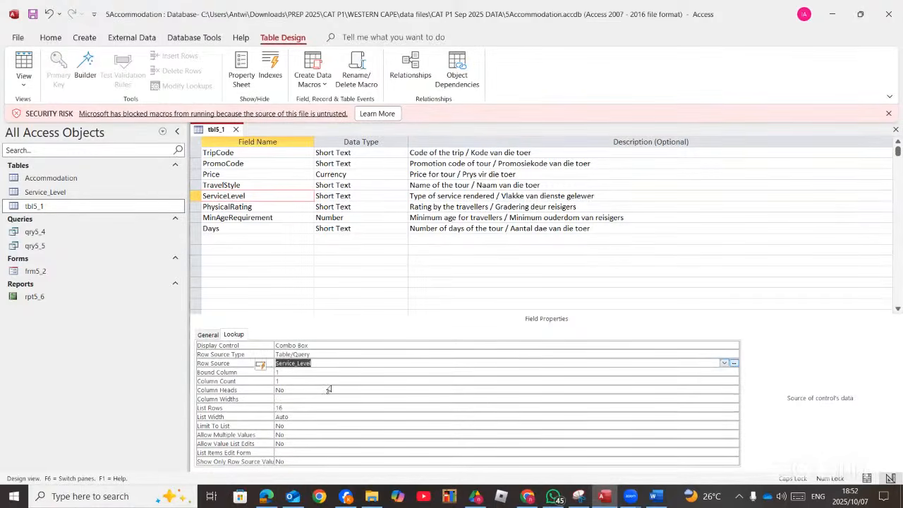
# Save tbl5_1, check the ServiceLevel drop-down list in Datasheet View, and return to Design View.
pyautogui.click(24, 61)
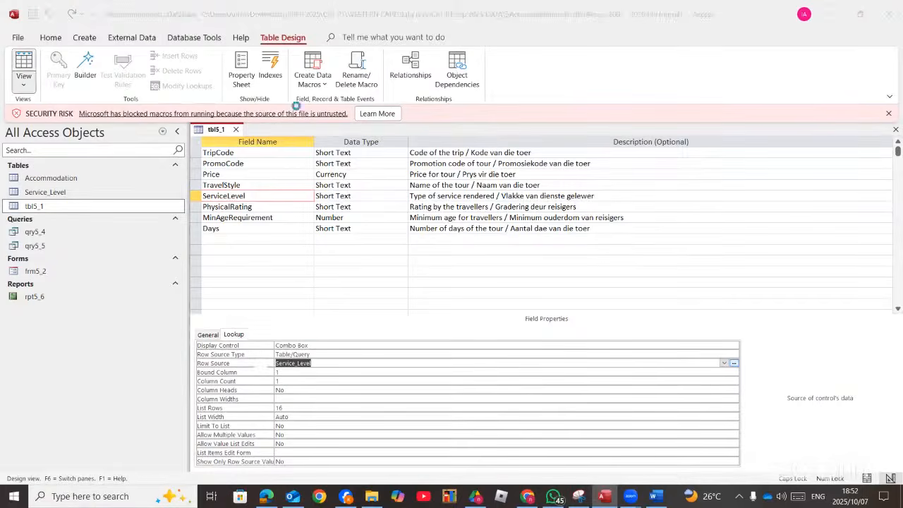
pyautogui.click(483, 282)
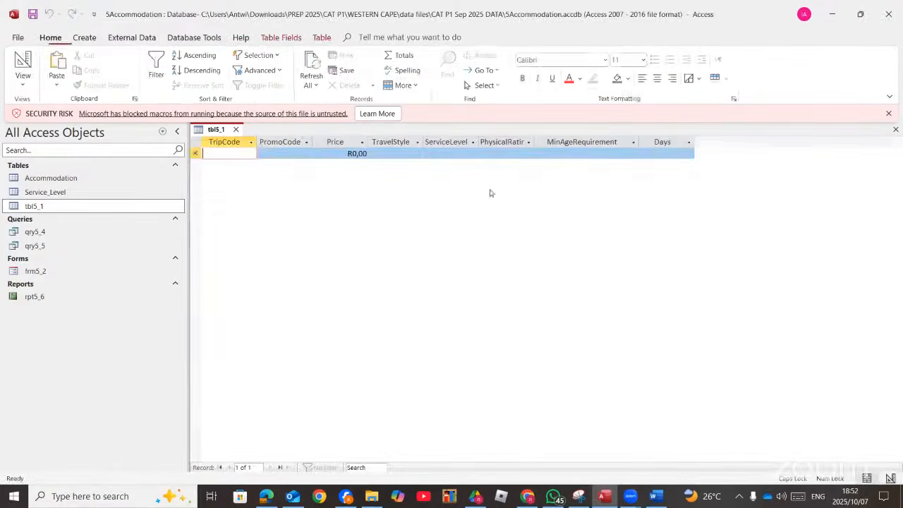
pyautogui.click(448, 153)
pyautogui.click(472, 153)
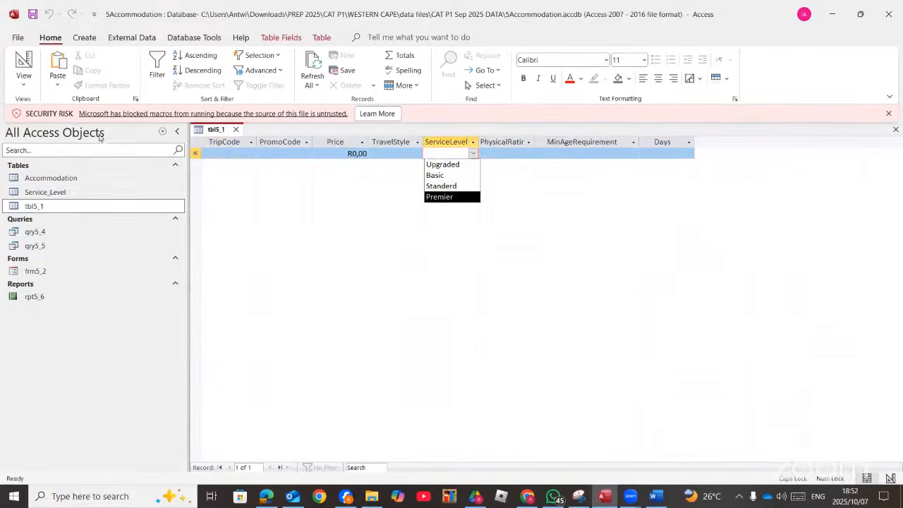
pyautogui.click(23, 79)
pyautogui.click(69, 131)
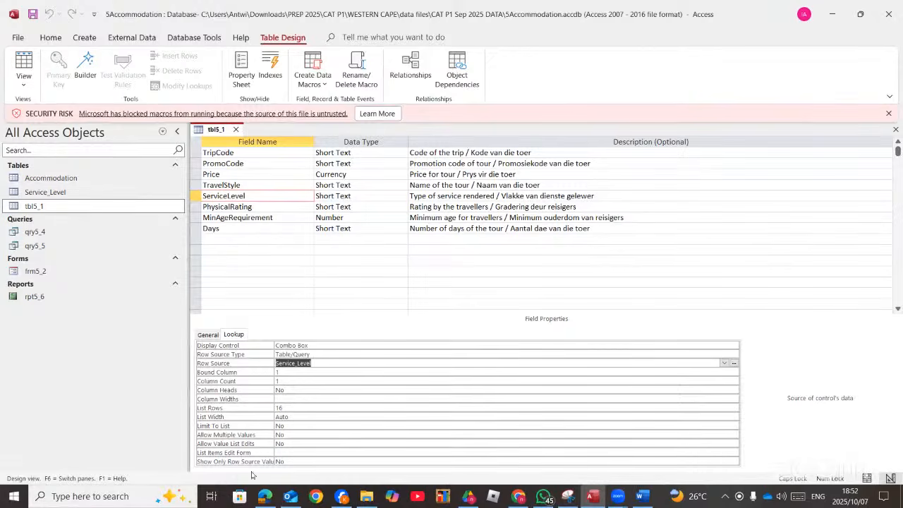
# Highlight question number 5.1.5 in the exam PDF in Edge, and open the MinAgeRequirement field's validation rule for editing in Access.
pyautogui.click(266, 495)
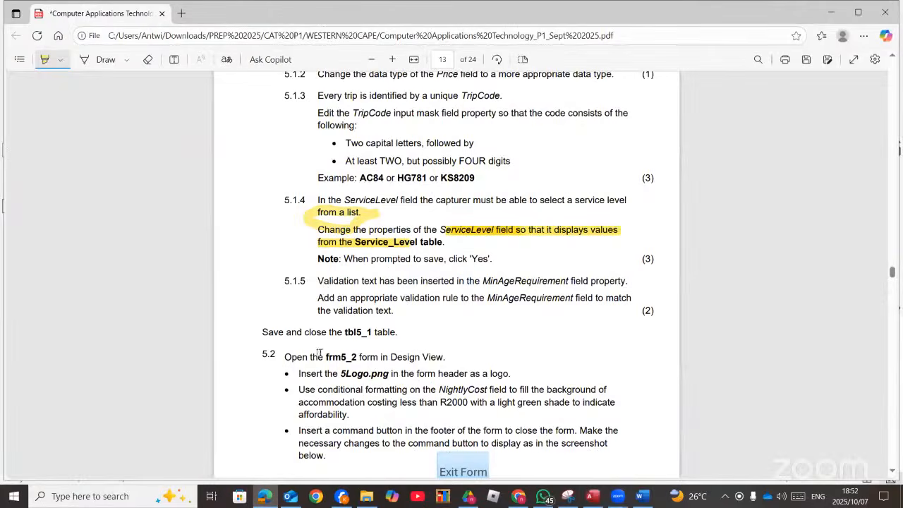
pyautogui.moveTo(325, 290); pyautogui.dragTo(277, 280)
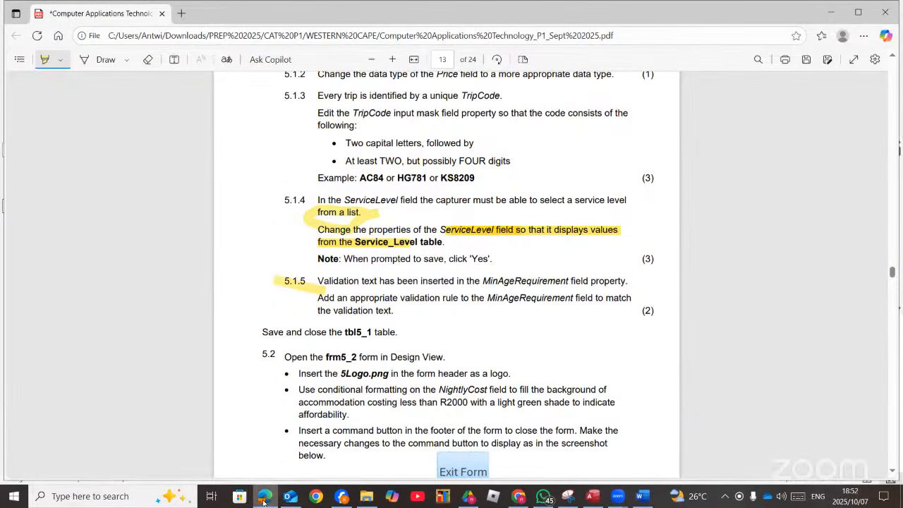
pyautogui.hotkey('alt', 'Tab')
pyautogui.click(282, 219)
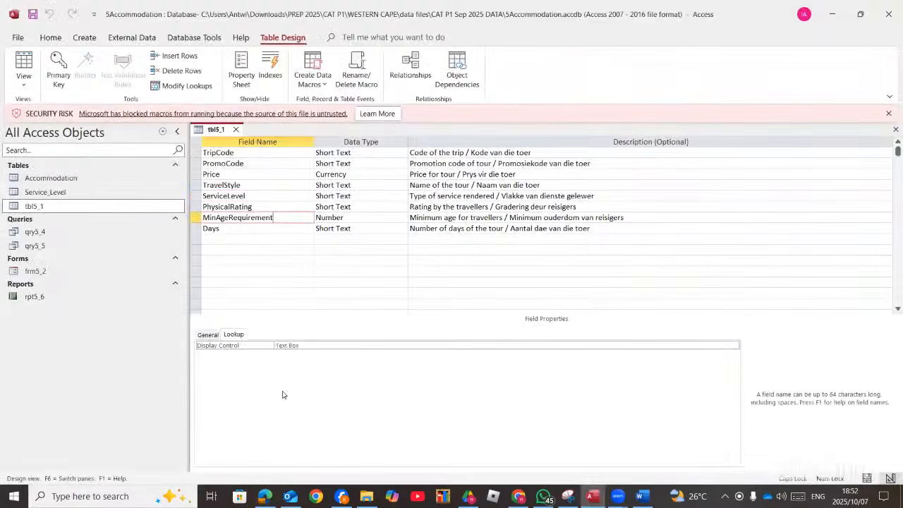
pyautogui.click(214, 335)
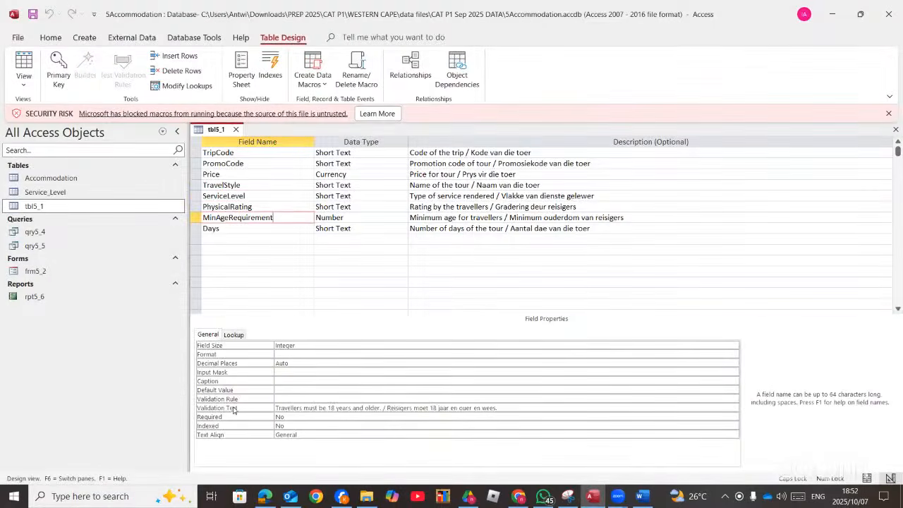
pyautogui.click(289, 405)
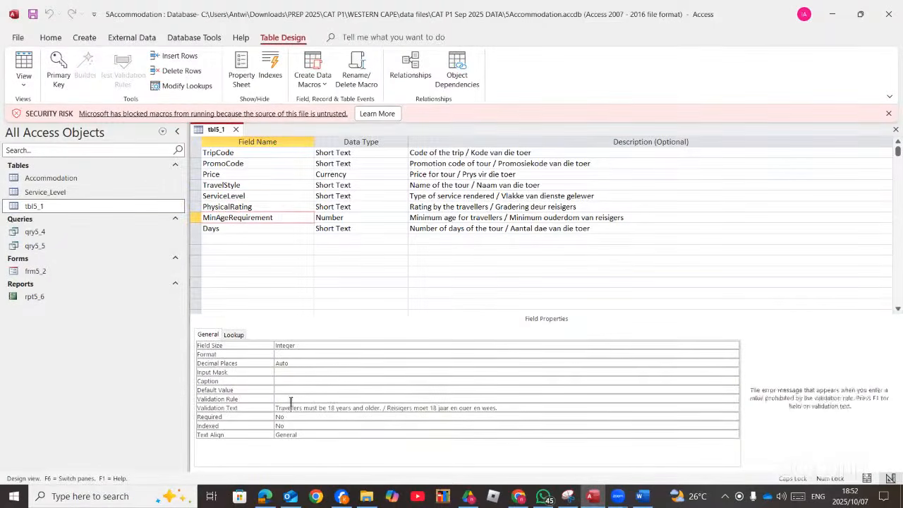
pyautogui.click(288, 399)
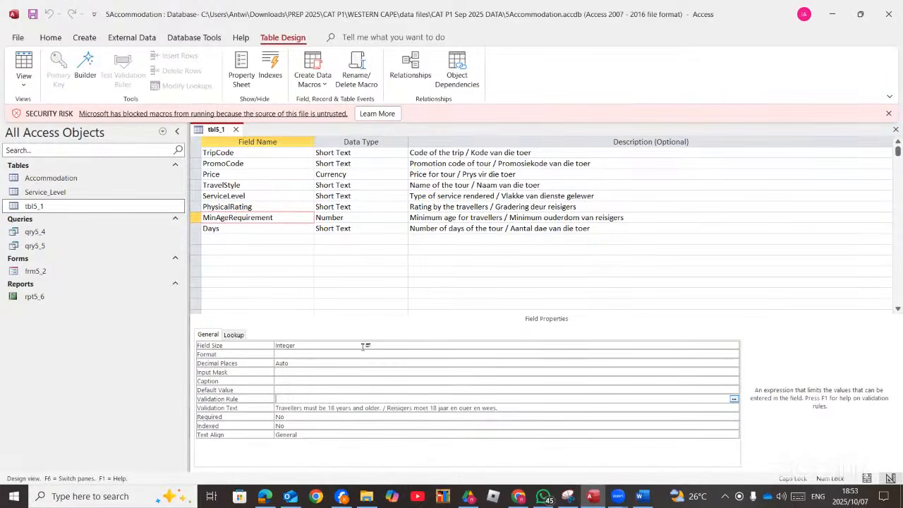
# Write the rules >17 and >=18 on separate lines in the Word document, and set MinAgeRequirement's validation rule to >17 in Access.
pyautogui.hotkey('alt', 'Tab')
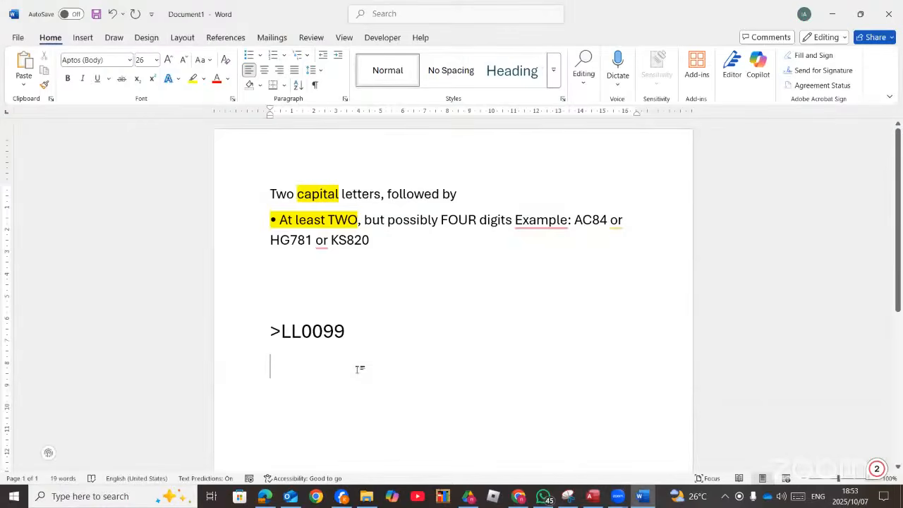
pyautogui.write('>17')
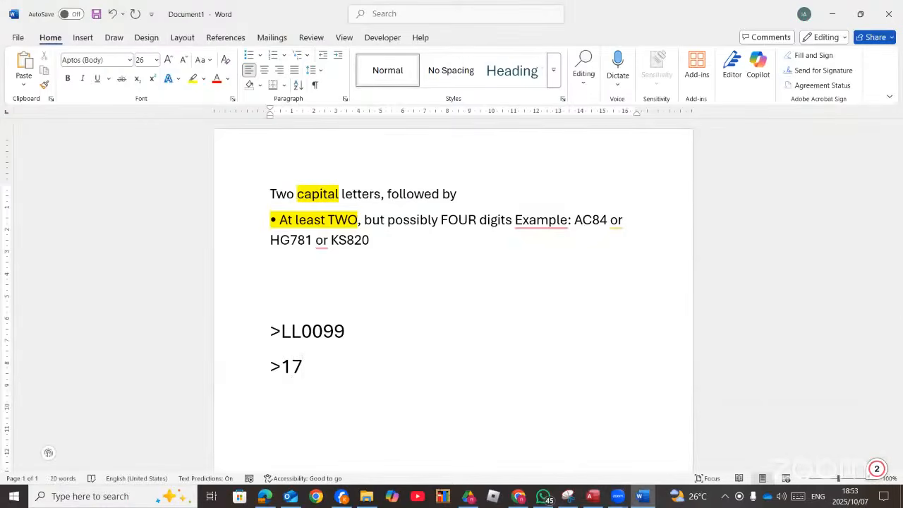
pyautogui.press('Return')
pyautogui.write('>=18')
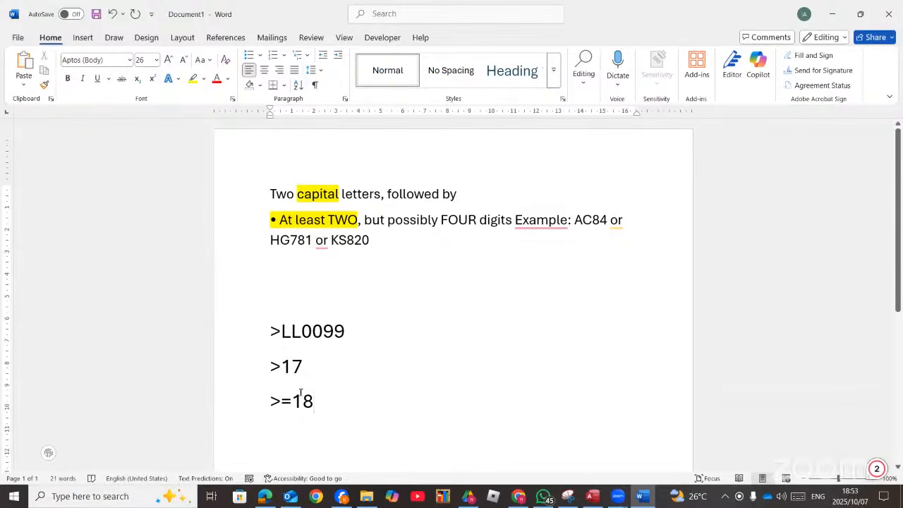
pyautogui.hotkey('alt', 'Tab')
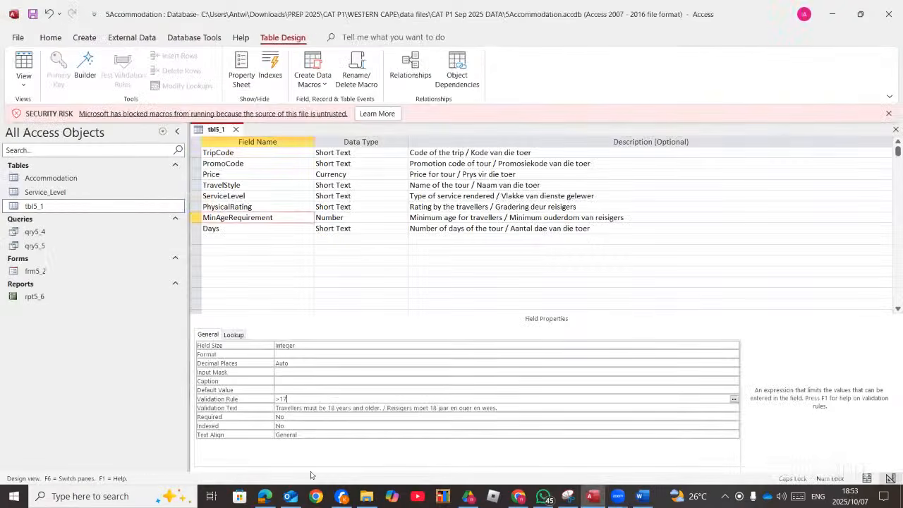
# Switch to the exam PDF in Edge and draw highlighter ticks beside the logo, conditional formatting and Exit Form button requirements of question 5.2.
pyautogui.click(267, 497)
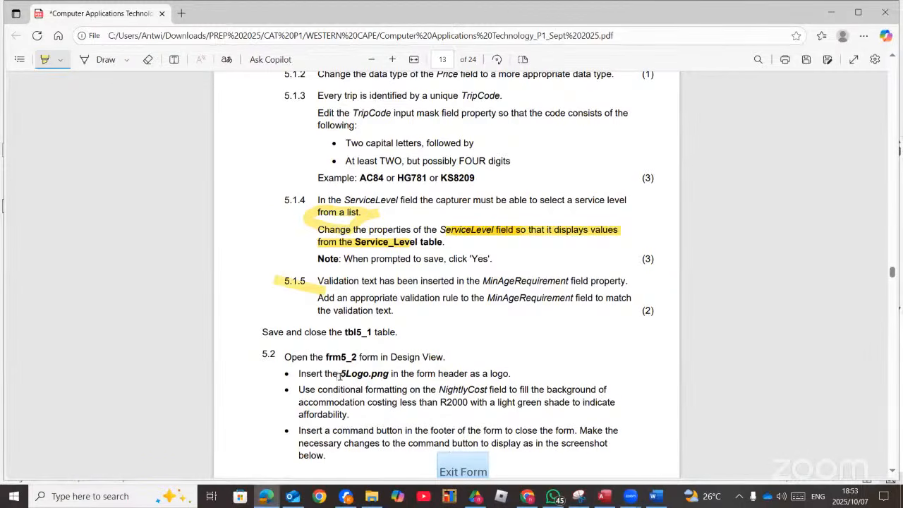
pyautogui.scroll(-3, 339, 376)
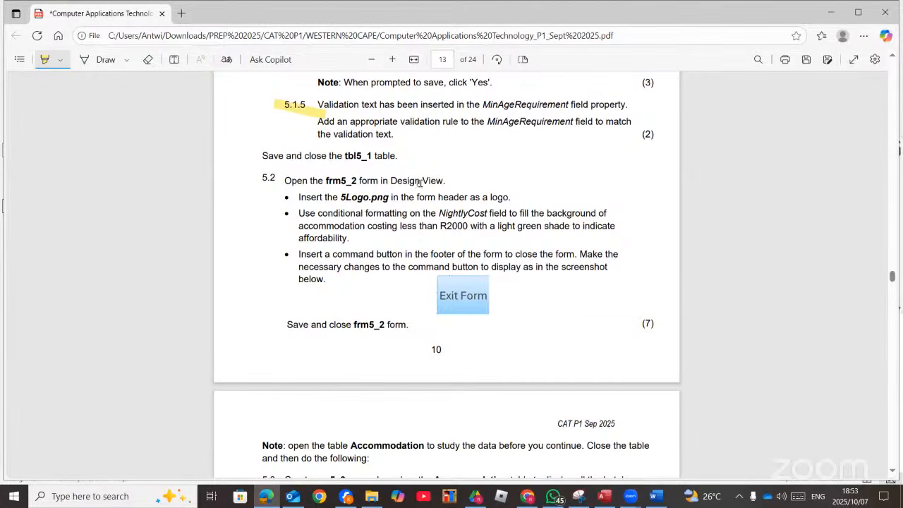
pyautogui.moveTo(520, 197); pyautogui.dragTo(578, 180)
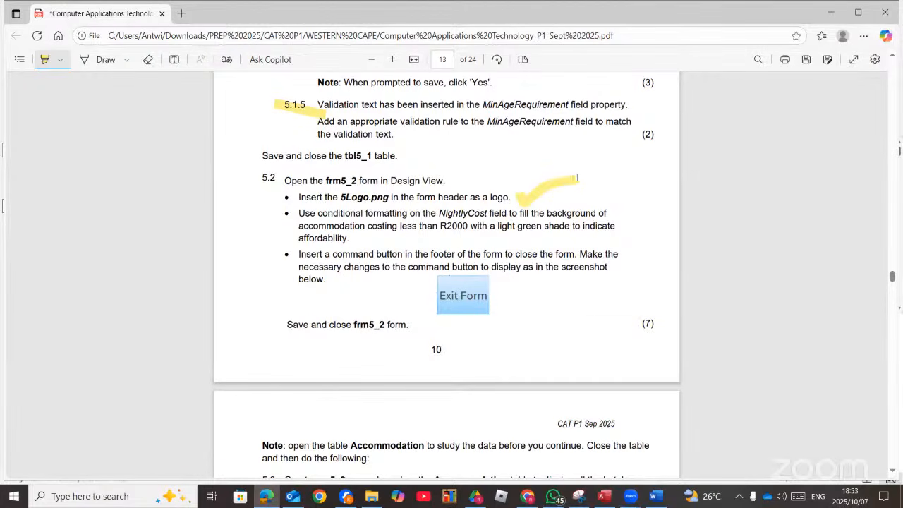
pyautogui.moveTo(470, 244); pyautogui.dragTo(522, 223)
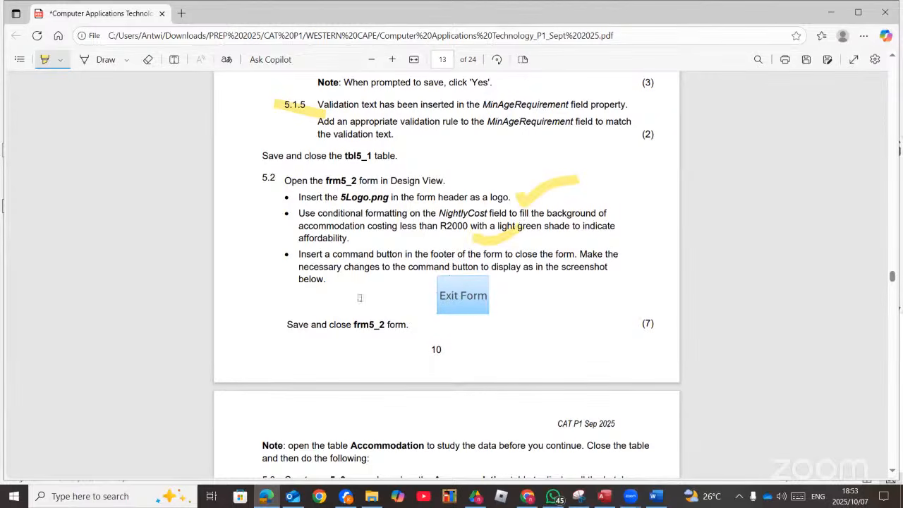
pyautogui.moveTo(505, 290)
pyautogui.mouseDown()
pyautogui.moveTo(515, 303)
pyautogui.moveTo(591, 285)
pyautogui.mouseUp()
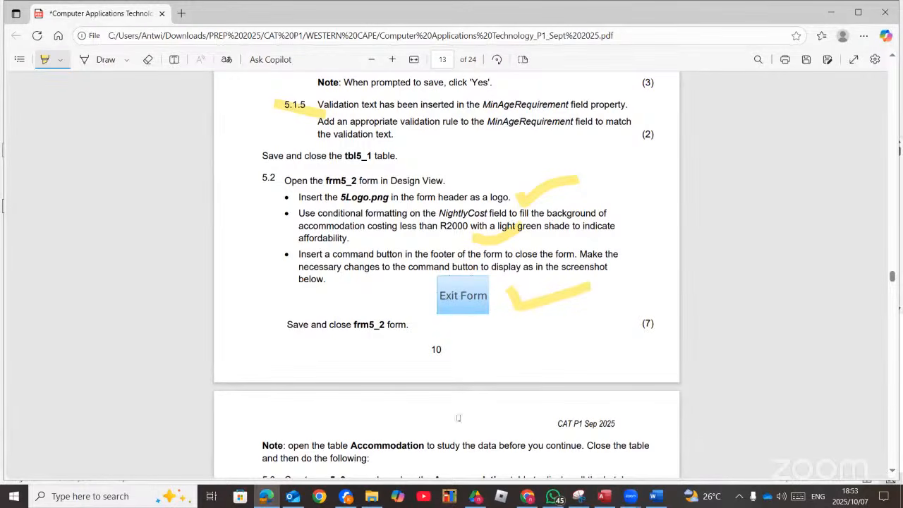
pyautogui.click(522, 499)
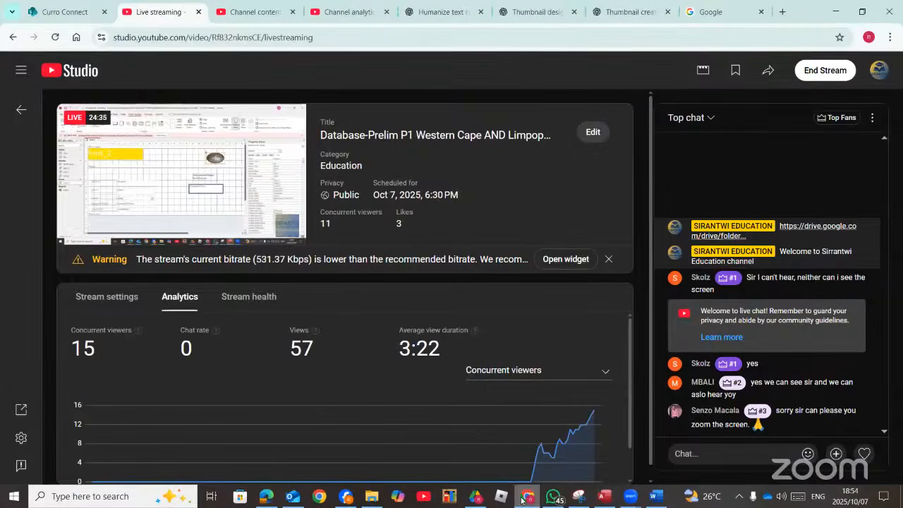
pyautogui.click(521, 499)
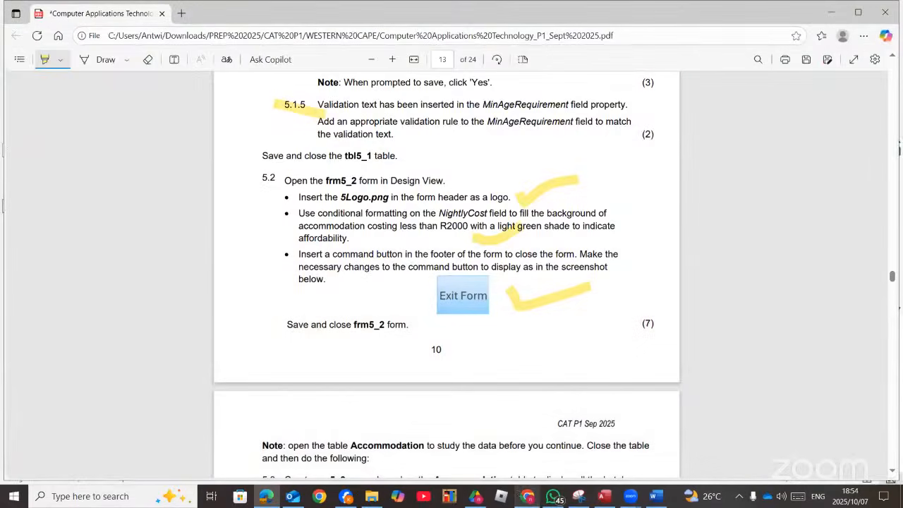
# Switch to Access, then save and close the tbl5_1 table.
pyautogui.click(616, 500)
pyautogui.click(235, 129)
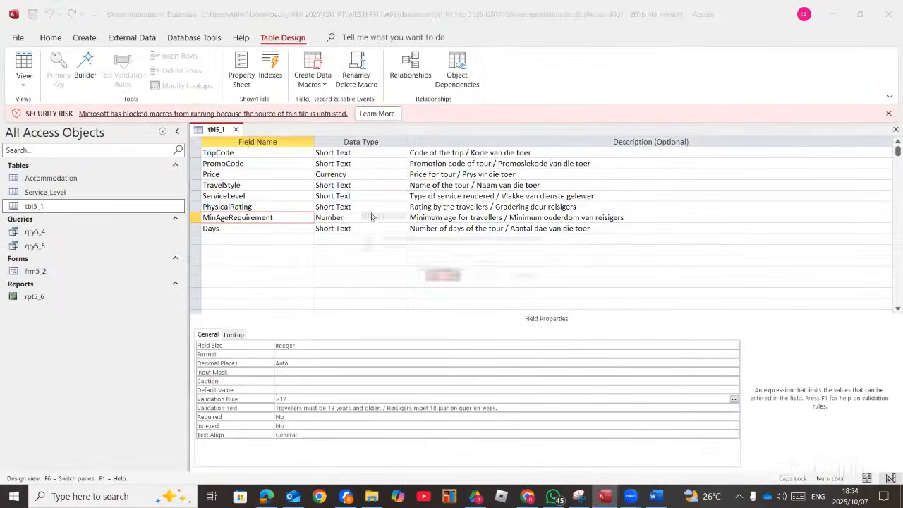
pyautogui.press('Return')
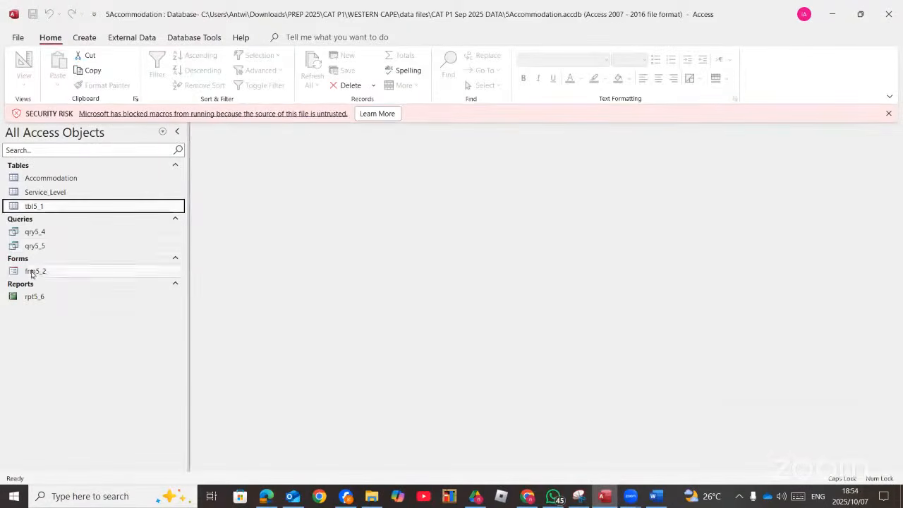
# Open the frm5_2 form in Design View.
pyautogui.click(32, 270)
pyautogui.rightClick(32, 272)
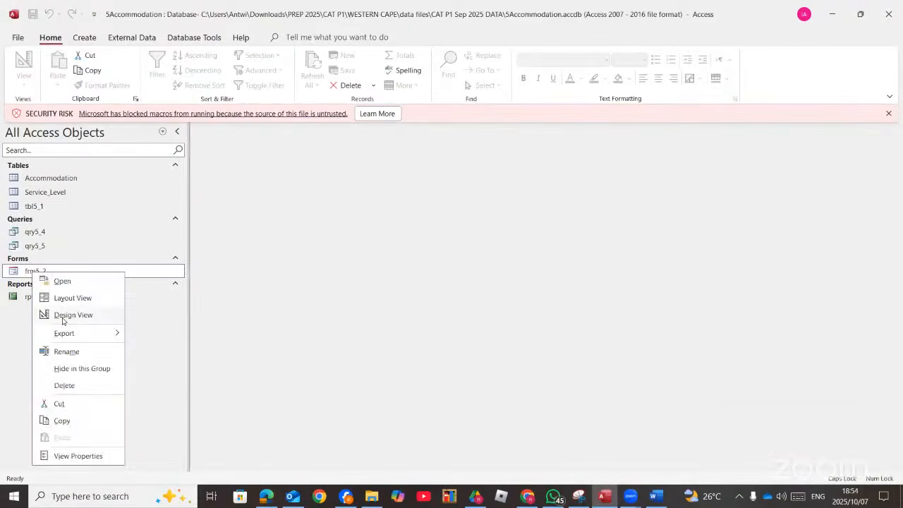
pyautogui.click(62, 315)
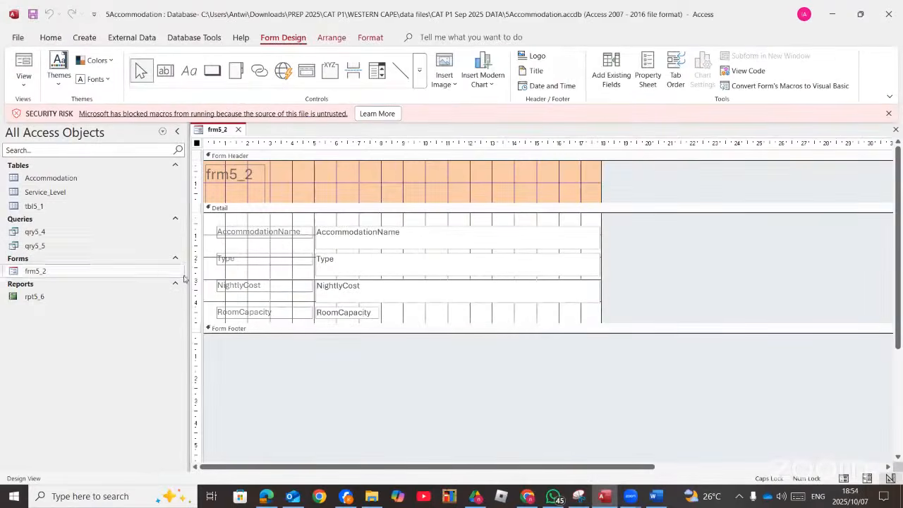
# Insert the 5Logo picture from the CAT P1 Sep 2025 DATA folder towards the right end of the form header, about 3 cm wide.
pyautogui.click(266, 497)
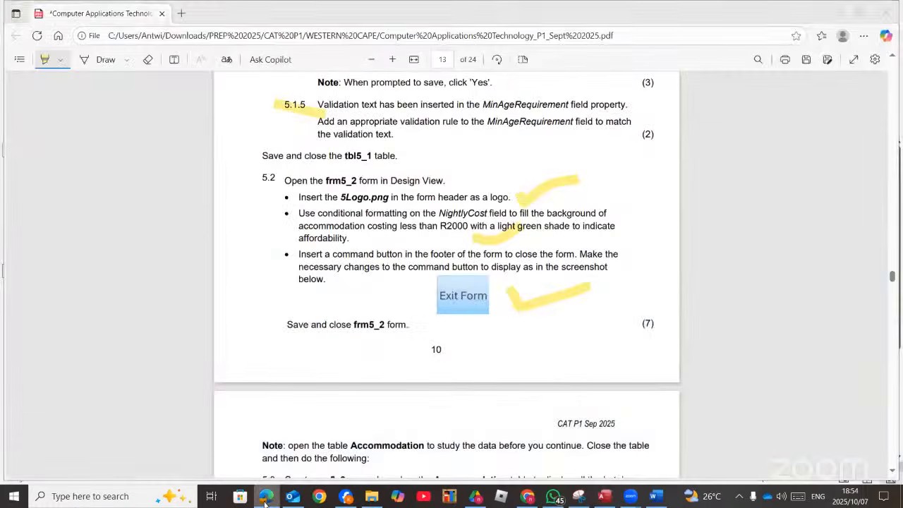
pyautogui.hotkey('alt', 'Tab')
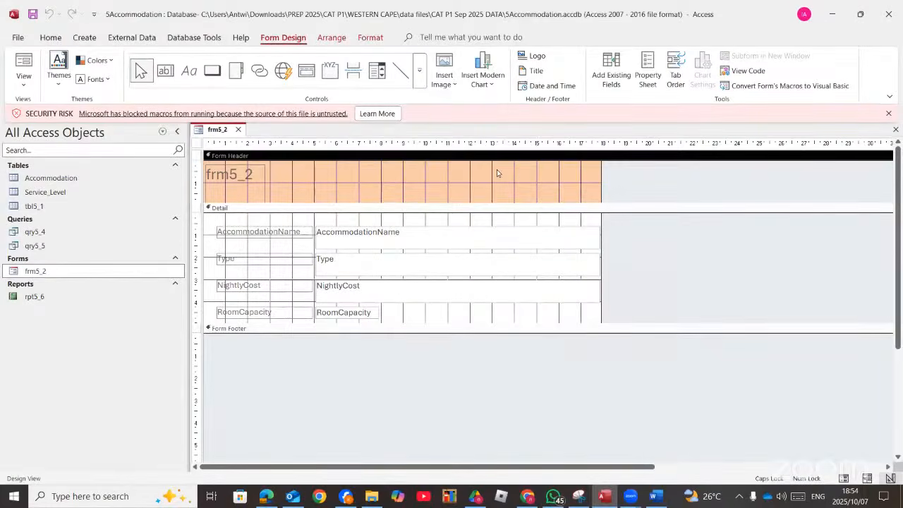
pyautogui.click(451, 84)
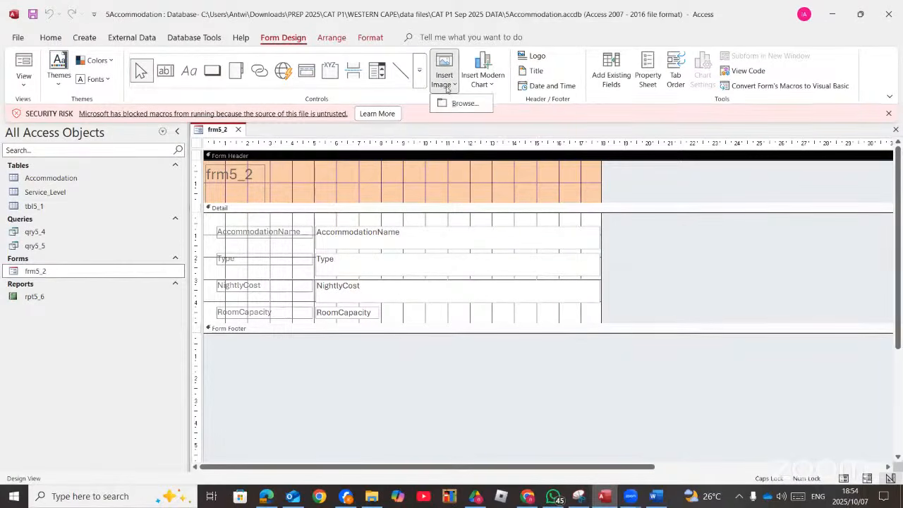
pyautogui.click(462, 103)
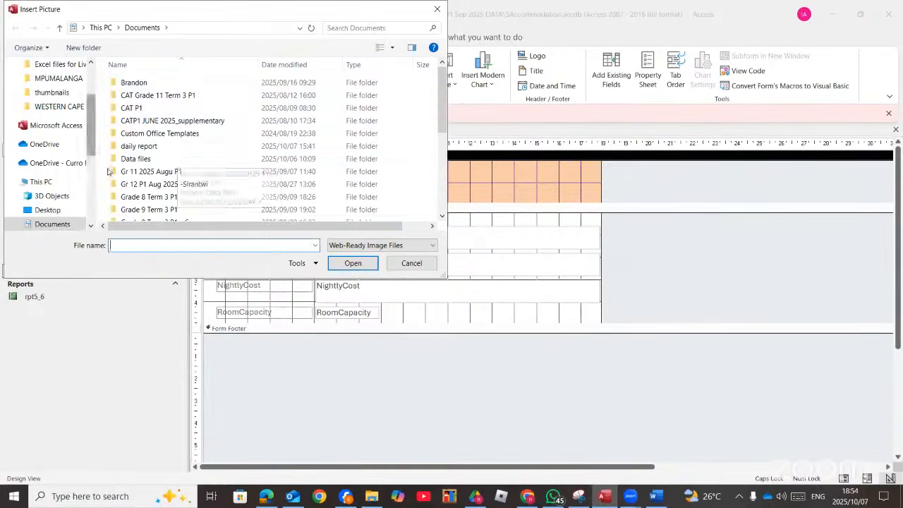
pyautogui.scroll(1, 63, 134)
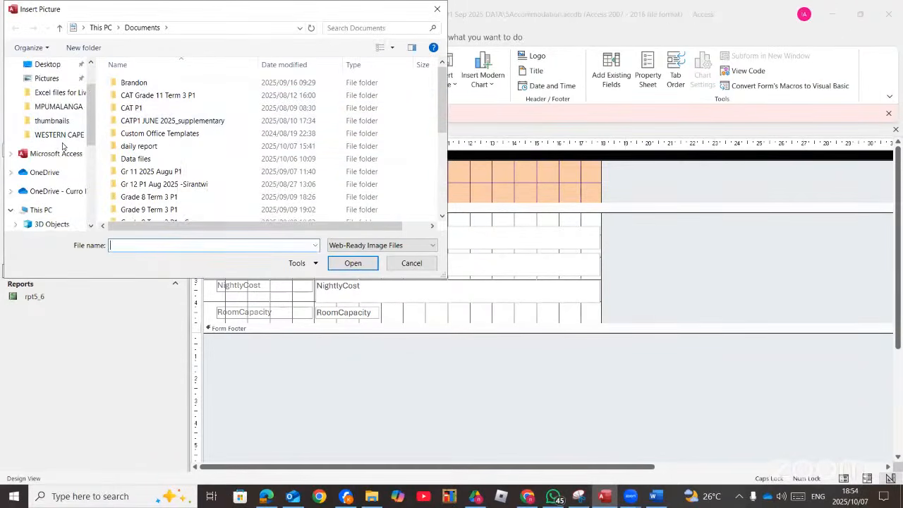
pyautogui.click(62, 138)
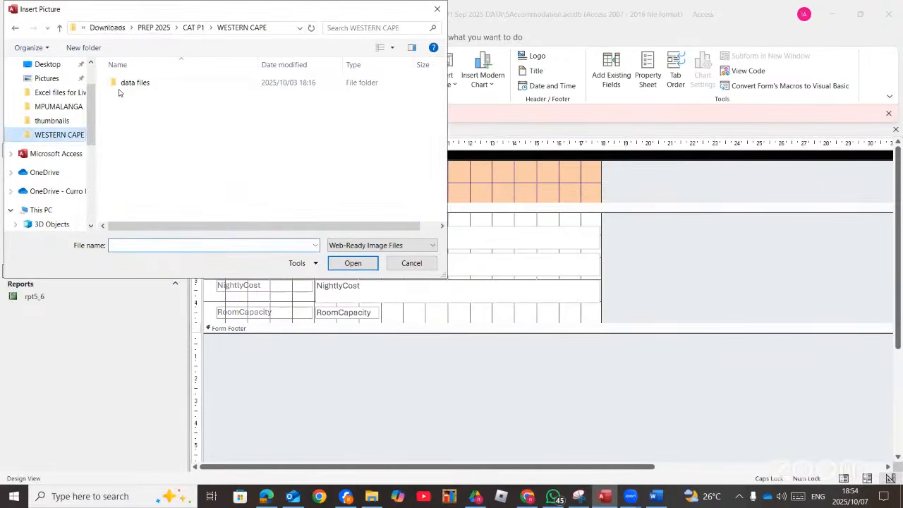
pyautogui.click(145, 27)
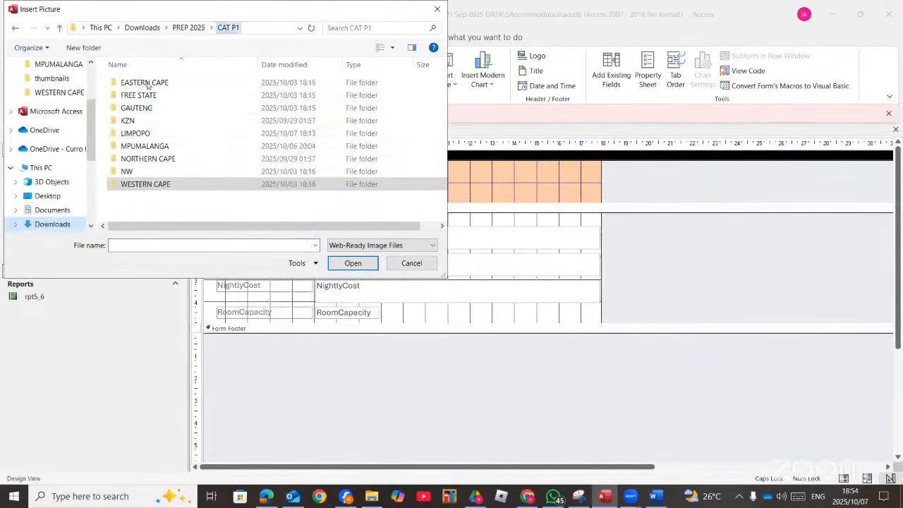
pyautogui.doubleClick(148, 185)
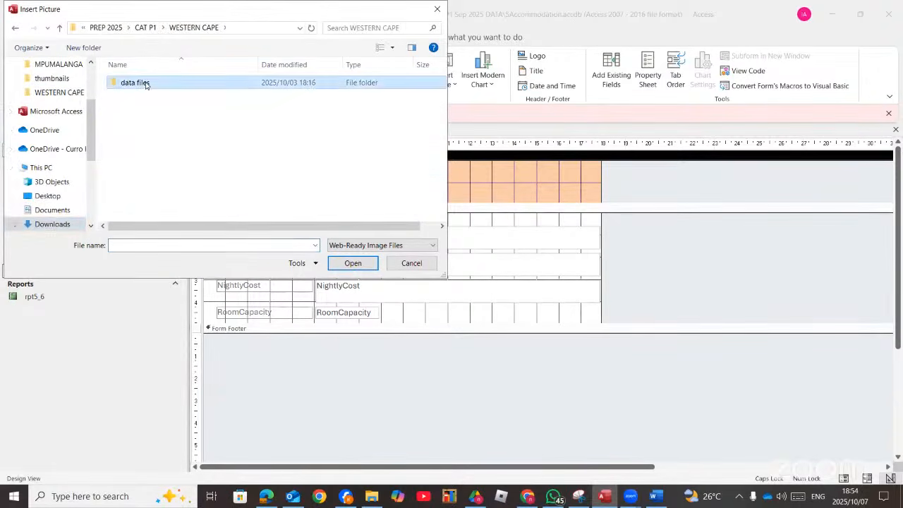
pyautogui.doubleClick(146, 84)
pyautogui.doubleClick(147, 85)
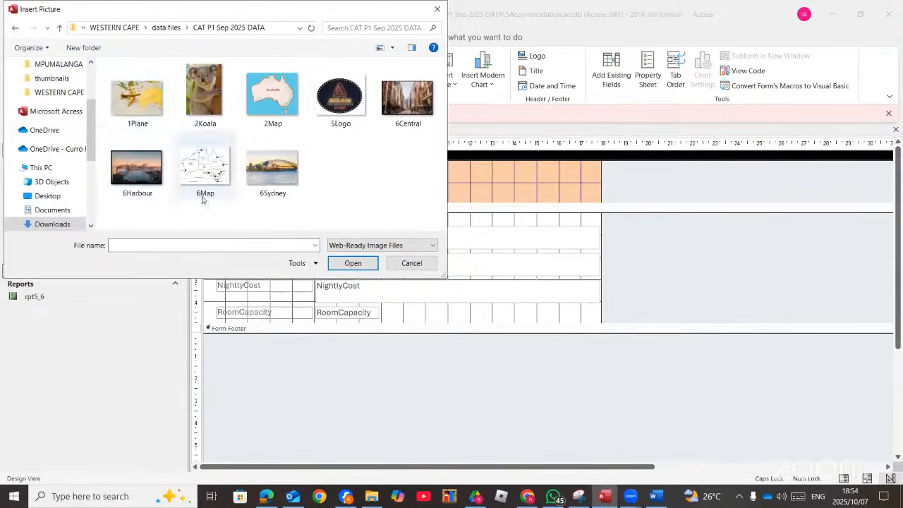
pyautogui.doubleClick(341, 95)
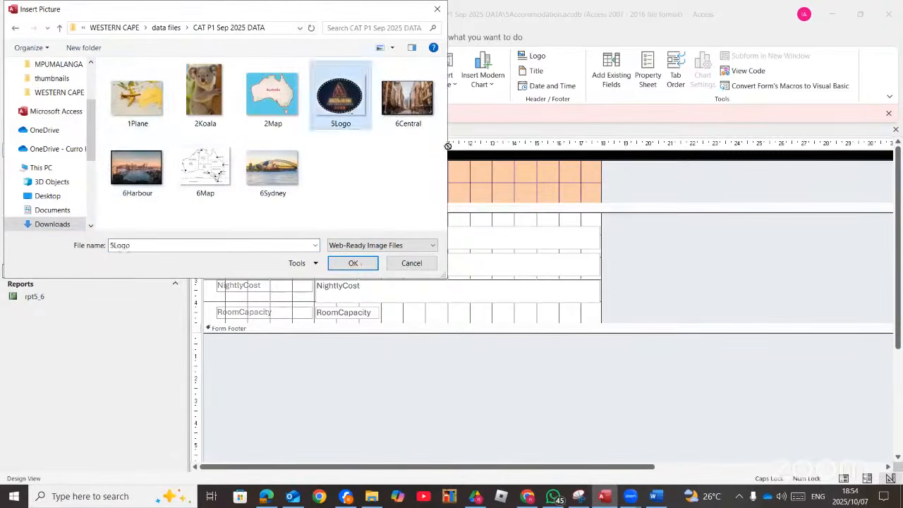
pyautogui.moveTo(472, 164); pyautogui.dragTo(545, 197)
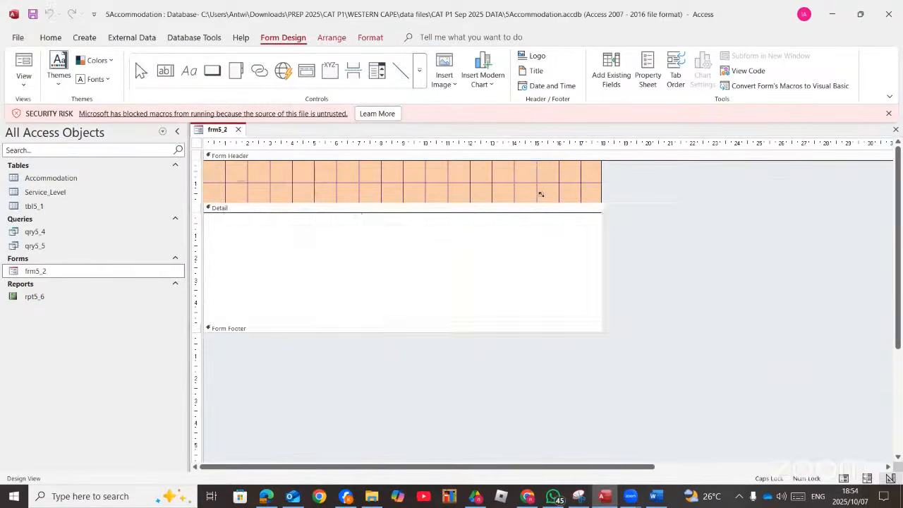
# Switch to the exam PDF in Edge and highlight "less than R2000" and "light green" in question 5.2.
pyautogui.click(266, 498)
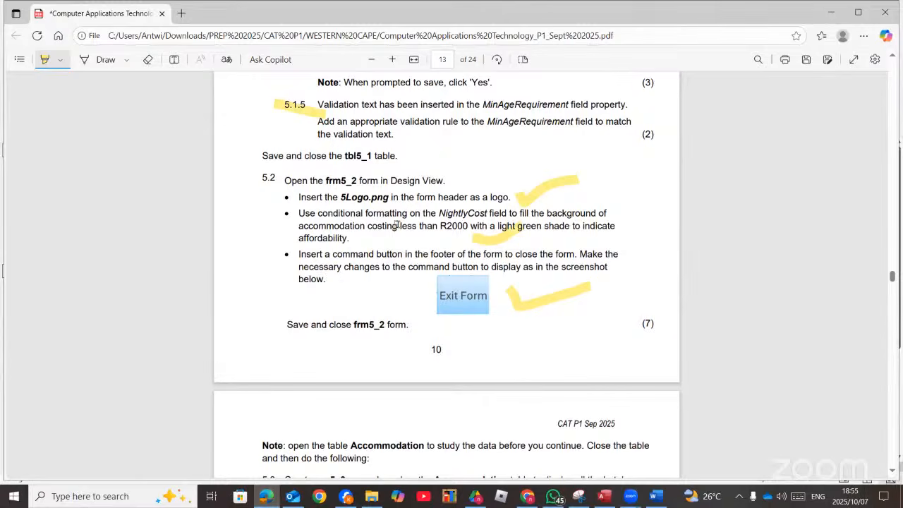
pyautogui.moveTo(393, 225); pyautogui.dragTo(468, 224)
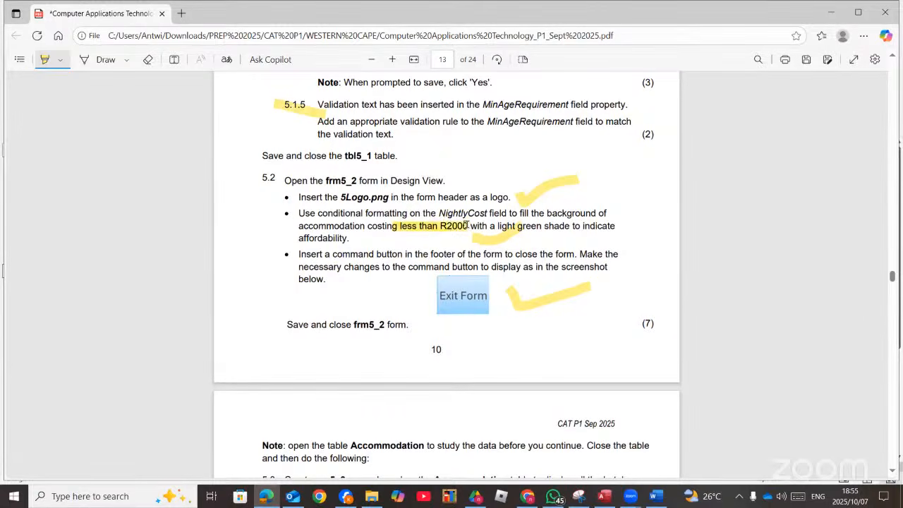
pyautogui.moveTo(543, 226); pyautogui.dragTo(497, 225)
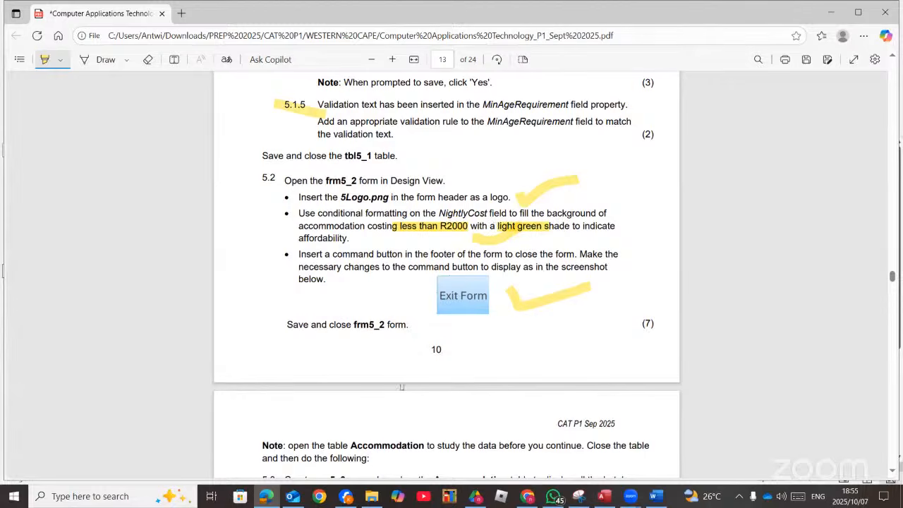
# Switch to Access and open the Conditional Formatting Rules Manager for the NightlyCost text box in the Detail section.
pyautogui.click(605, 497)
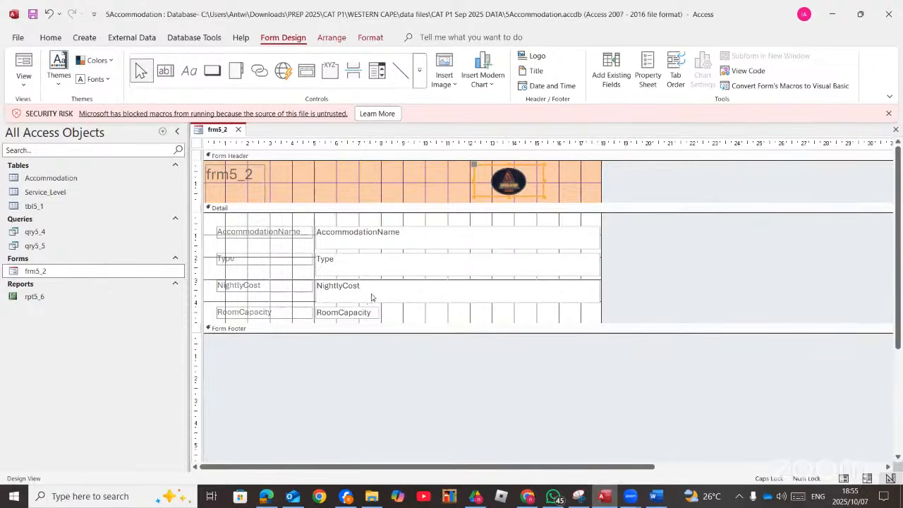
pyautogui.click(255, 287)
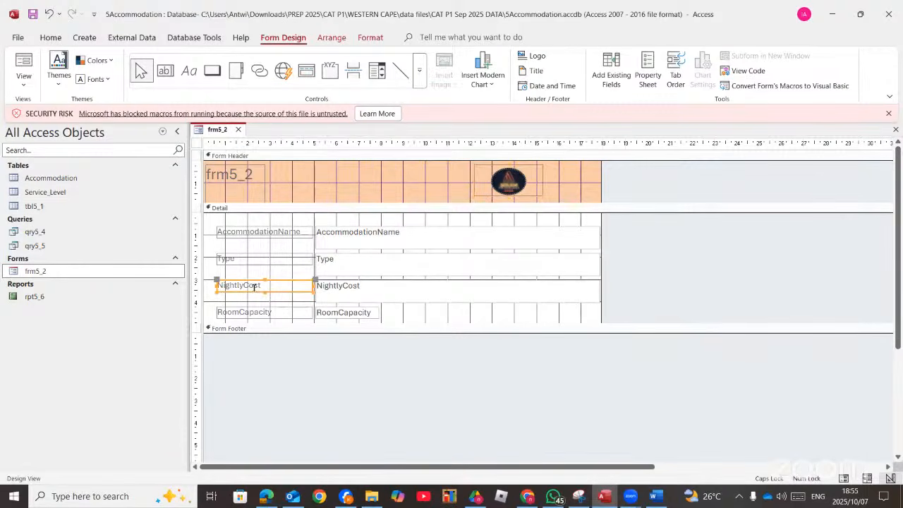
pyautogui.click(349, 300)
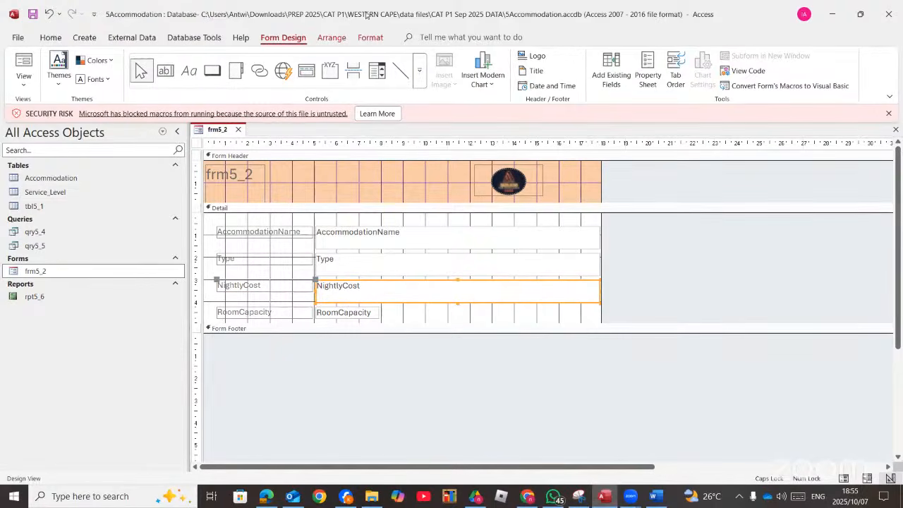
pyautogui.click(370, 37)
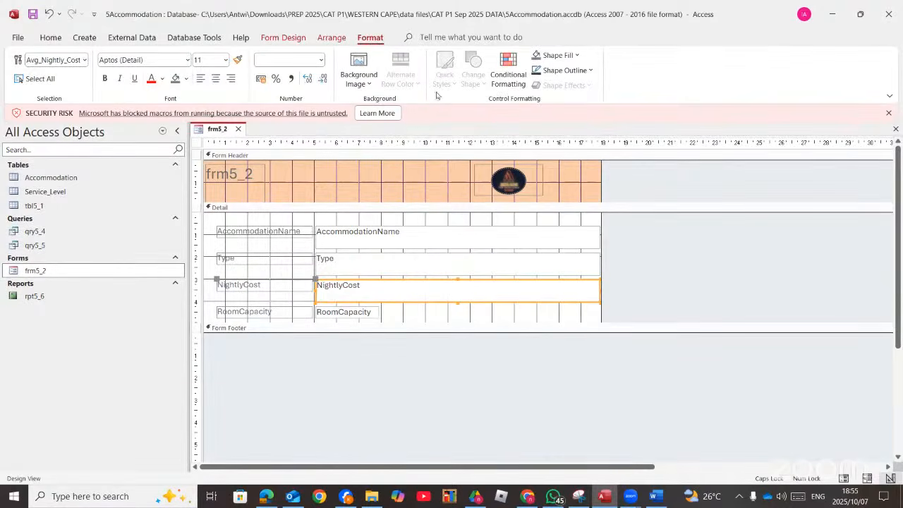
pyautogui.click(449, 35)
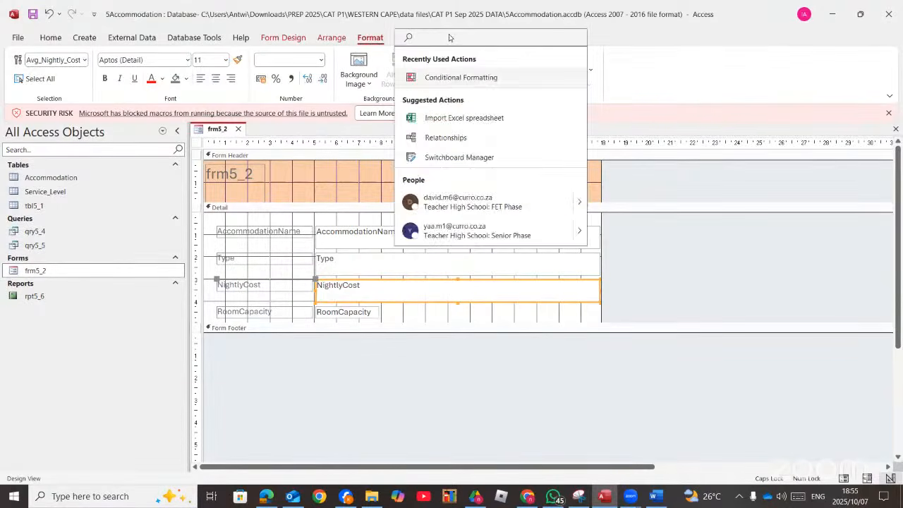
pyautogui.write('CO')
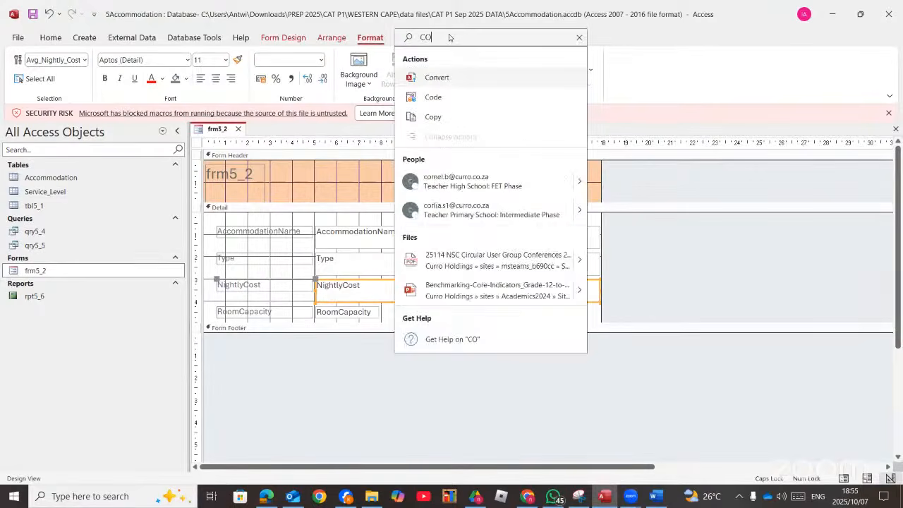
pyautogui.write('N')
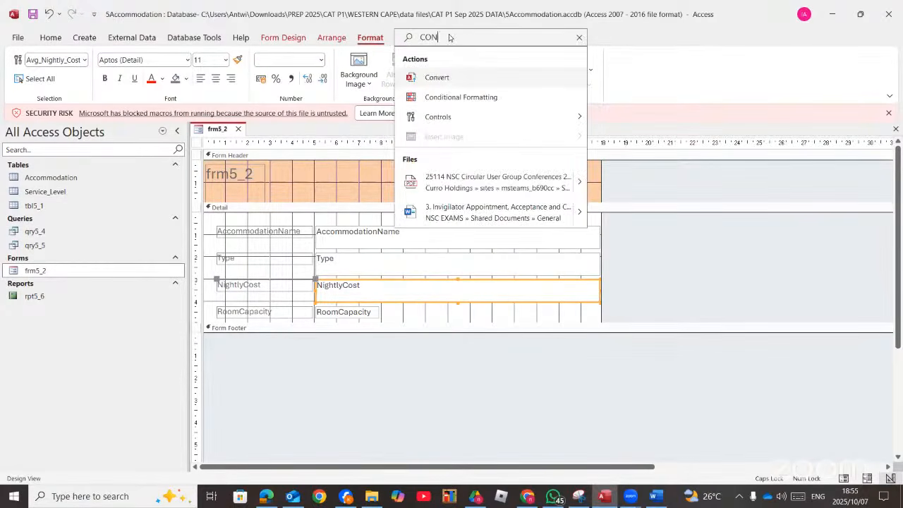
pyautogui.click(479, 97)
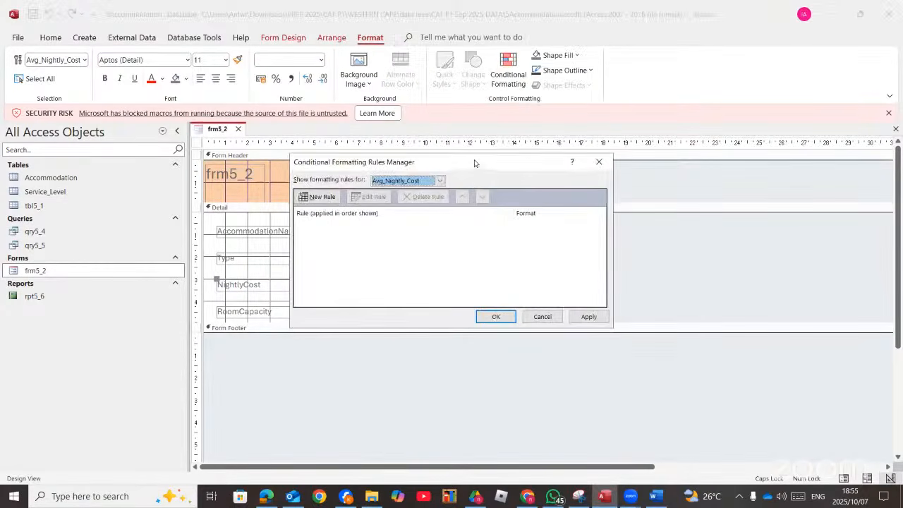
pyautogui.moveTo(510, 157); pyautogui.dragTo(681, 89)
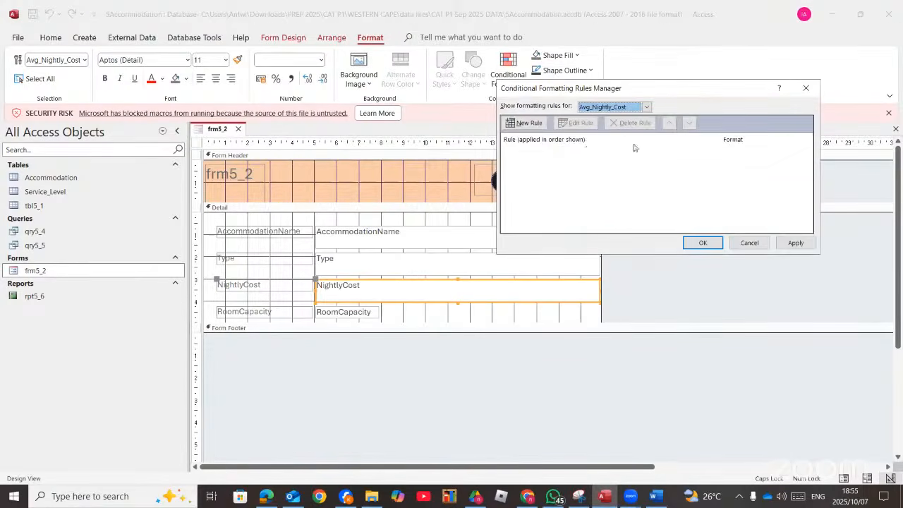
# Add and apply a formatting rule that fills the NightlyCost field green when its value is less than 2000.
pyautogui.click(527, 123)
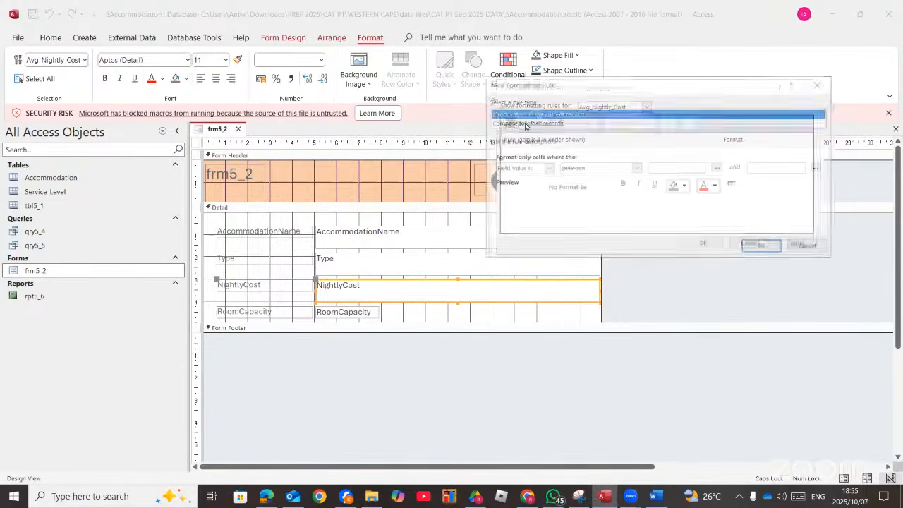
pyautogui.click(266, 496)
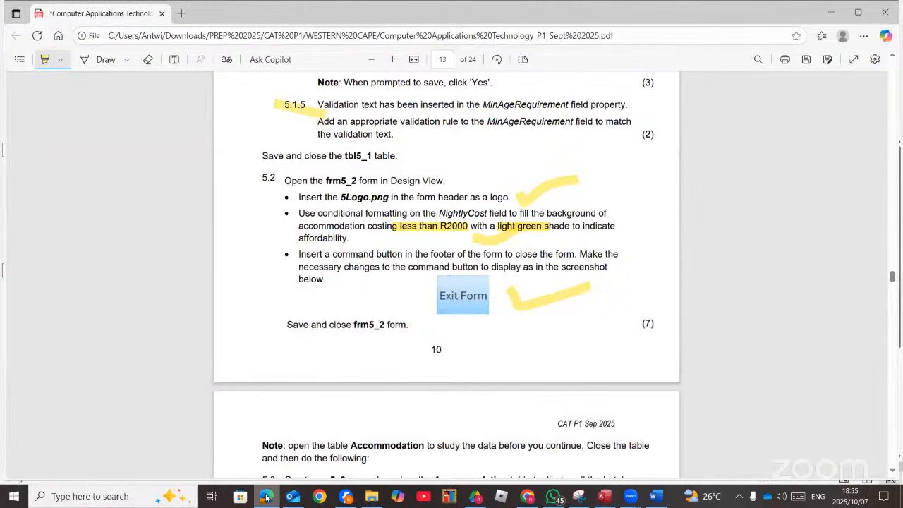
pyautogui.click(268, 498)
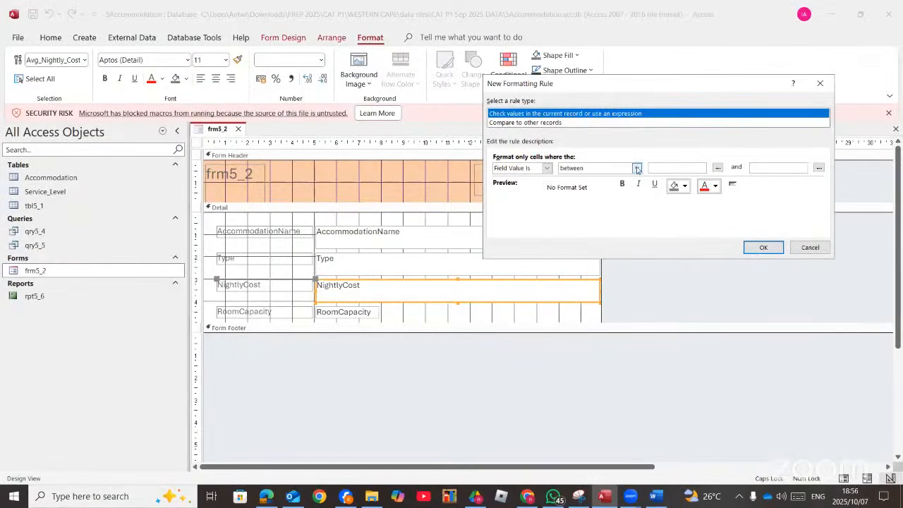
pyautogui.click(622, 169)
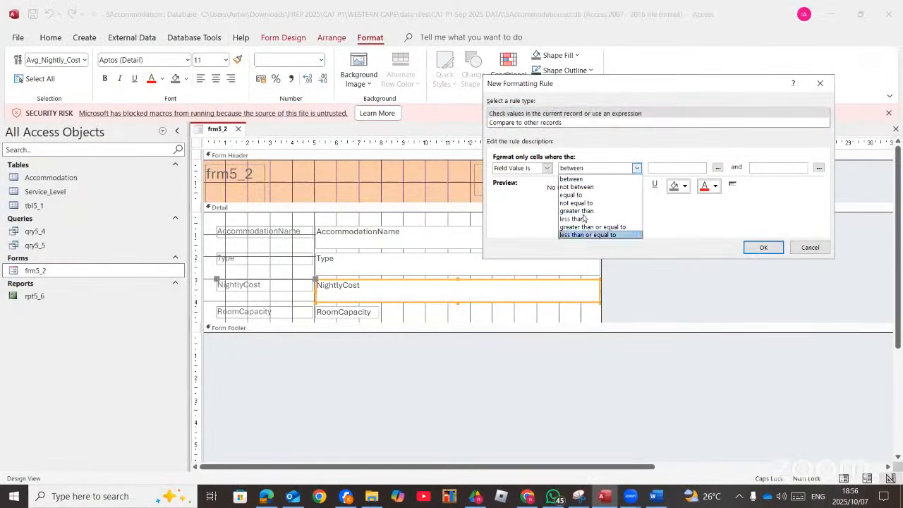
pyautogui.click(586, 219)
pyautogui.click(677, 167)
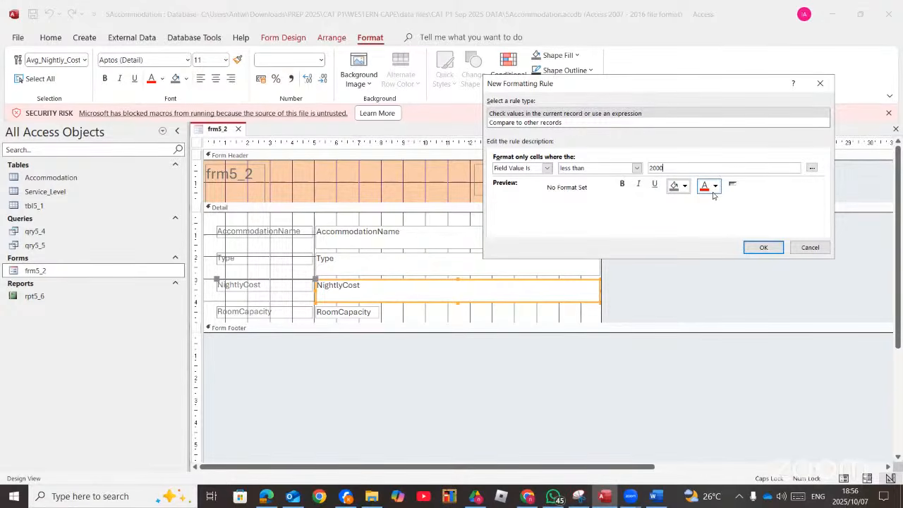
pyautogui.click(683, 186)
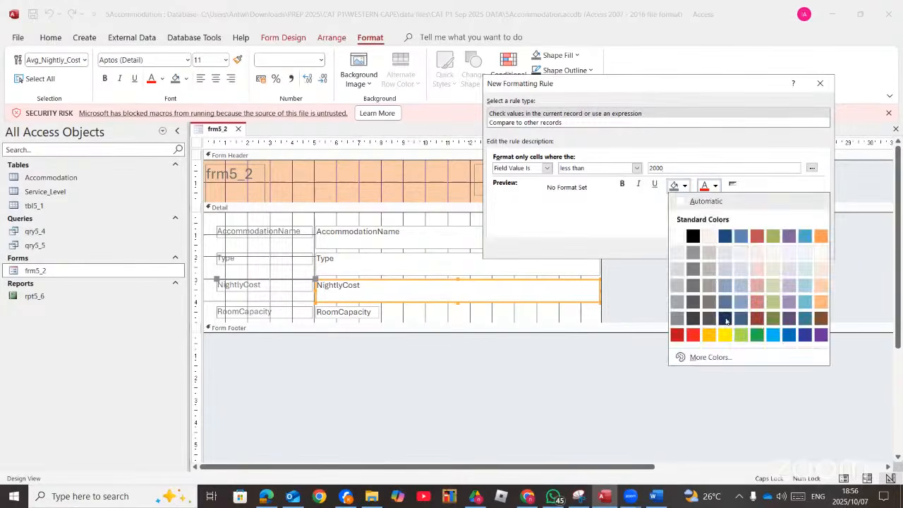
pyautogui.click(757, 334)
pyautogui.click(762, 248)
pyautogui.click(795, 244)
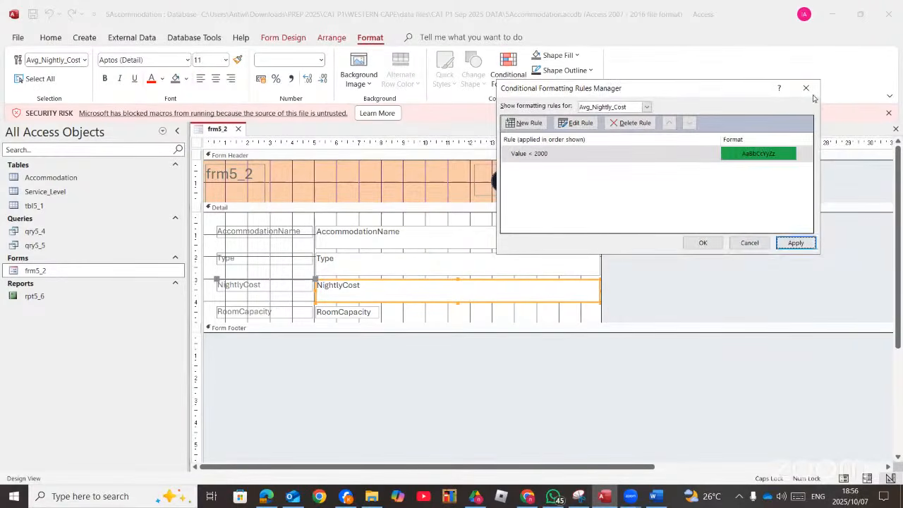
pyautogui.click(702, 243)
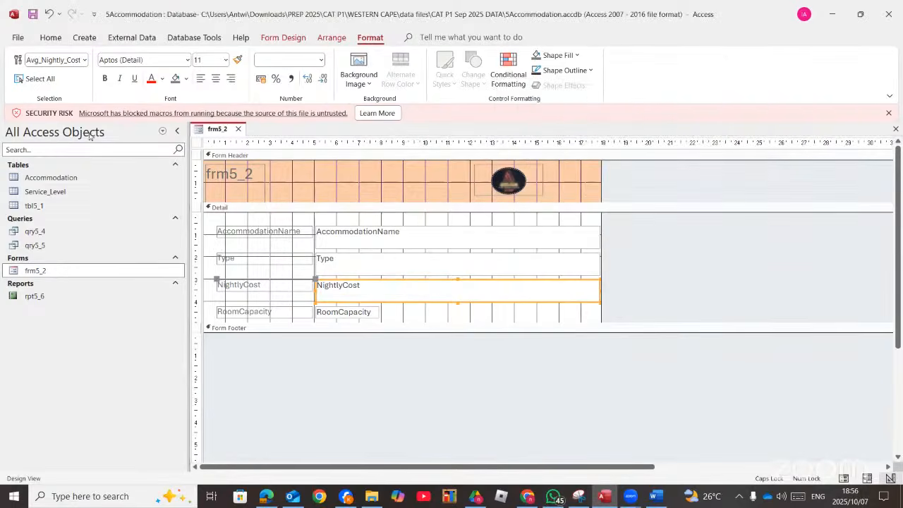
# Display frm5_2 in Form View and go through the records to examine the background of the NightlyCost field.
pyautogui.click(46, 37)
pyautogui.click(23, 69)
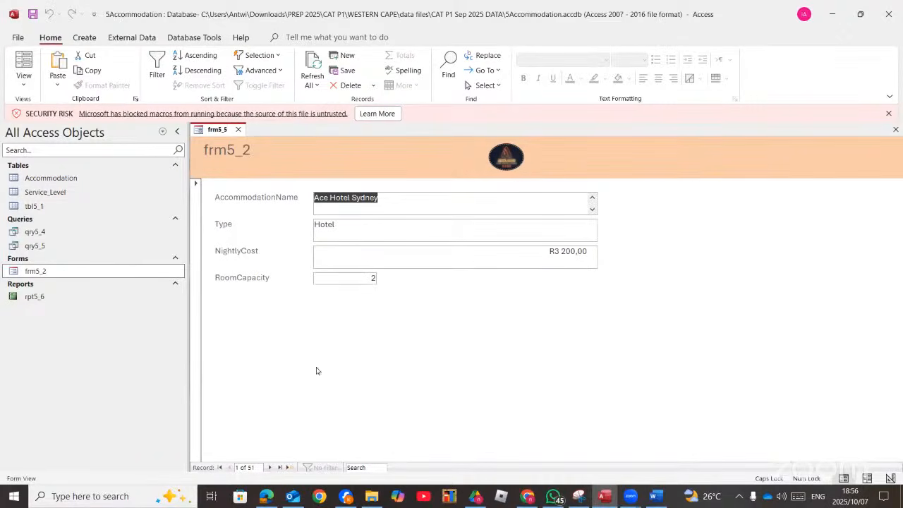
pyautogui.click(269, 468)
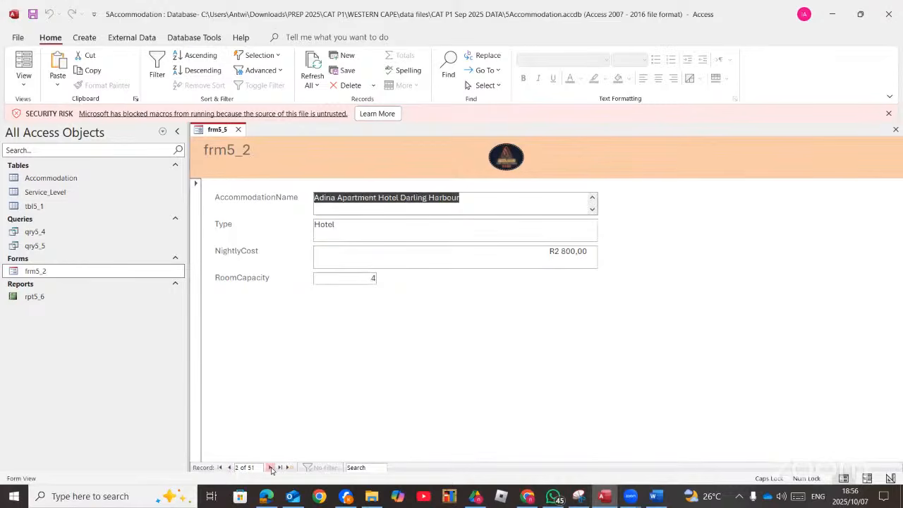
pyautogui.click(271, 468)
pyautogui.click(271, 467)
pyautogui.click(270, 467)
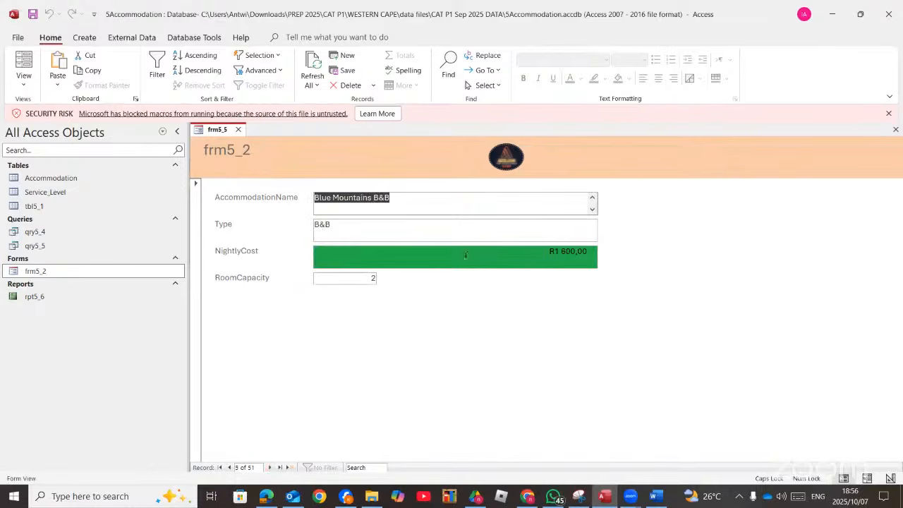
pyautogui.click(268, 468)
pyautogui.click(269, 467)
pyautogui.click(268, 468)
pyautogui.click(269, 467)
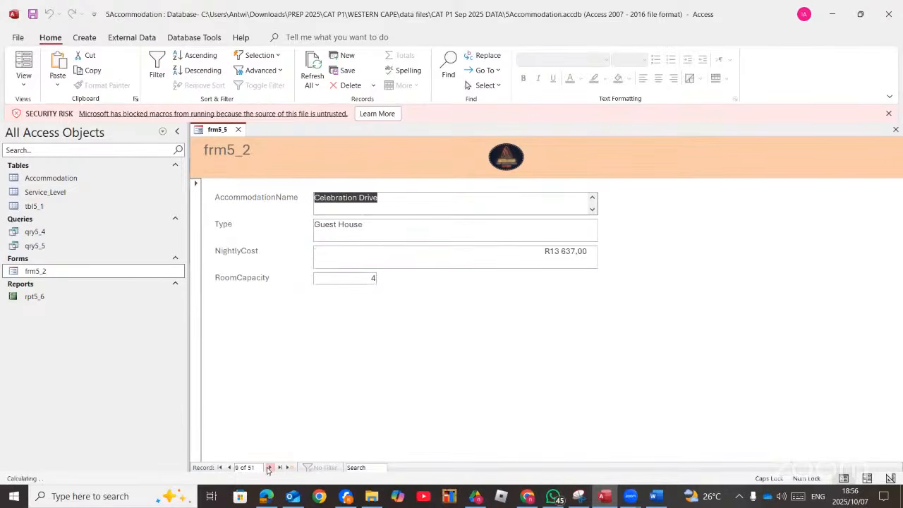
# Extend frm5_2's form footer to about 3.4 cm in Design View and draw a command button in it.
pyautogui.click(31, 85)
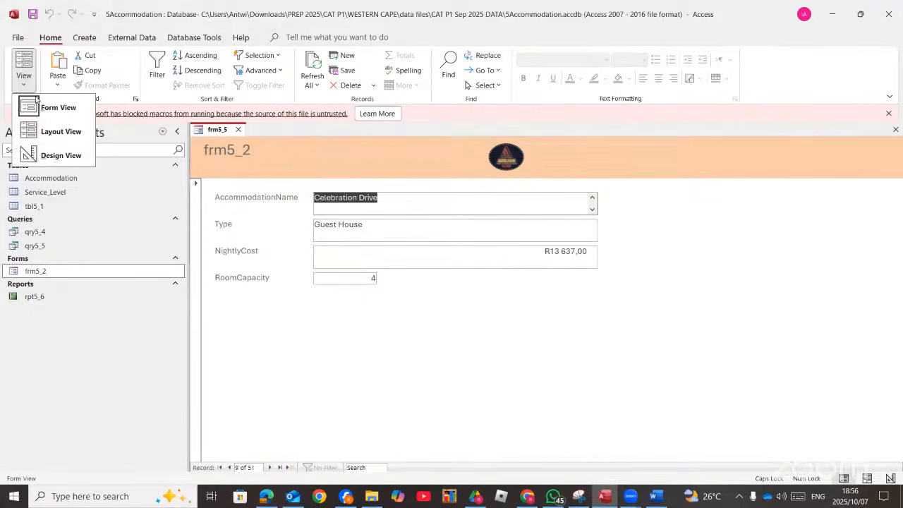
pyautogui.click(57, 157)
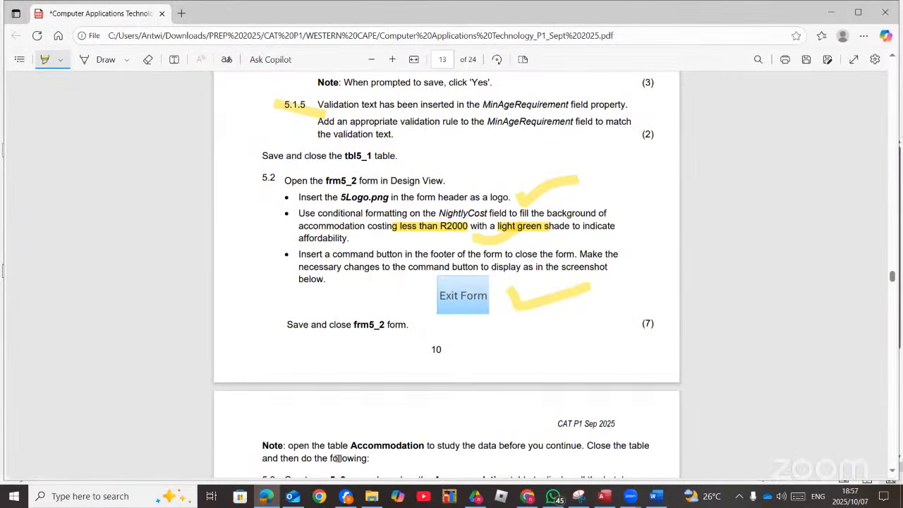
pyautogui.click(272, 500)
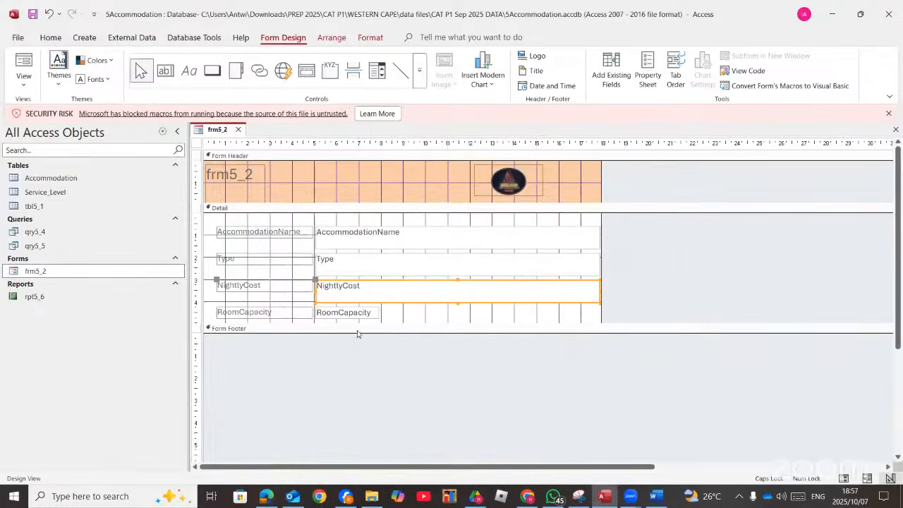
pyautogui.moveTo(355, 331); pyautogui.dragTo(363, 407)
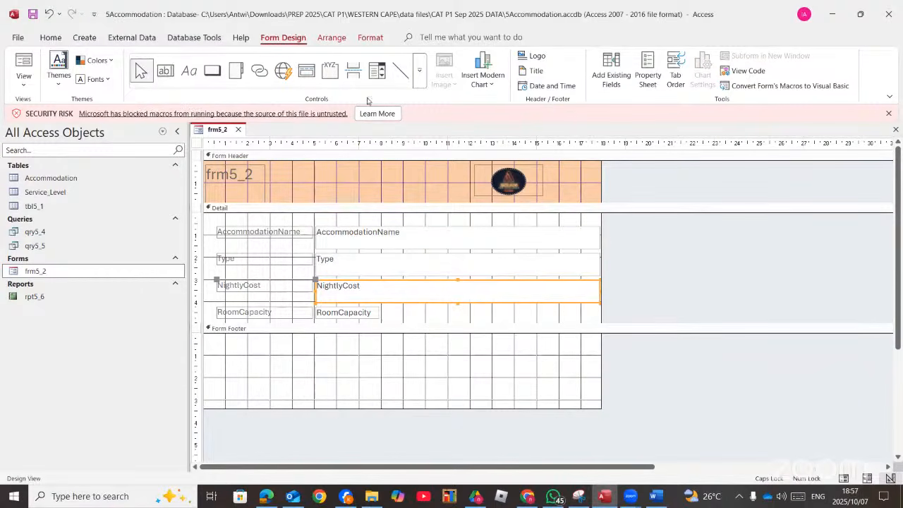
pyautogui.click(210, 74)
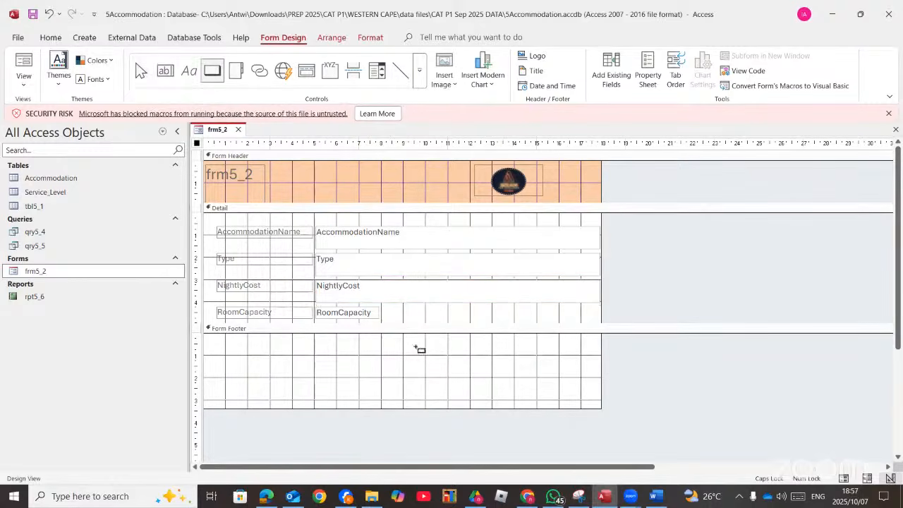
pyautogui.moveTo(332, 349); pyautogui.dragTo(438, 383)
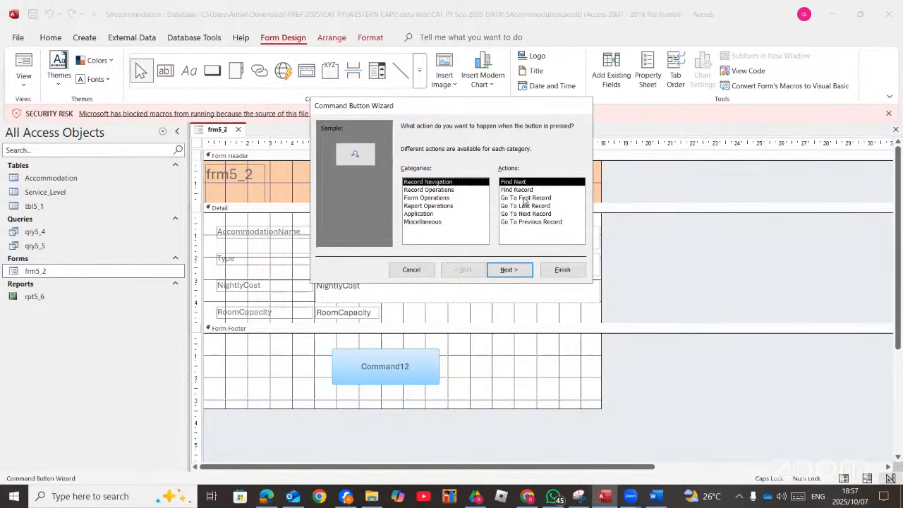
# Set the command button's action to Close Form from the Form Operations category, checking question 5.2 in the exam PDF.
pyautogui.click(416, 190)
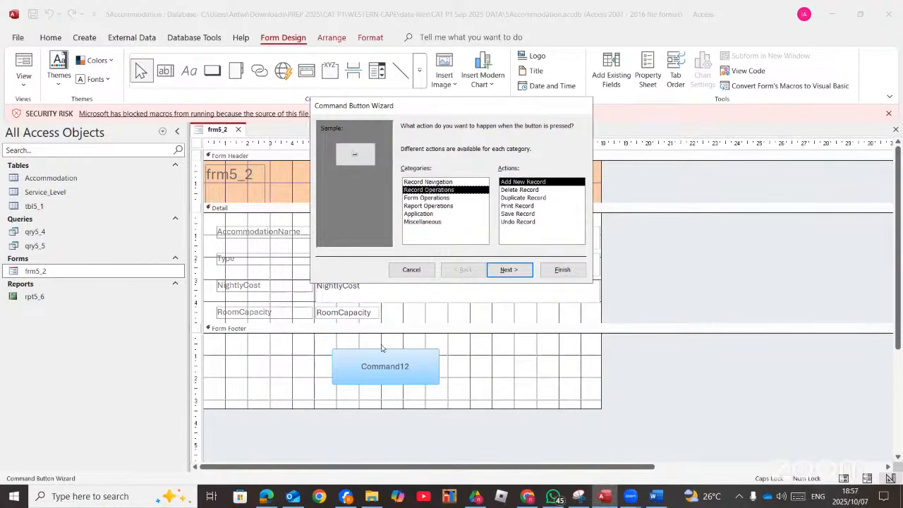
pyautogui.click(266, 496)
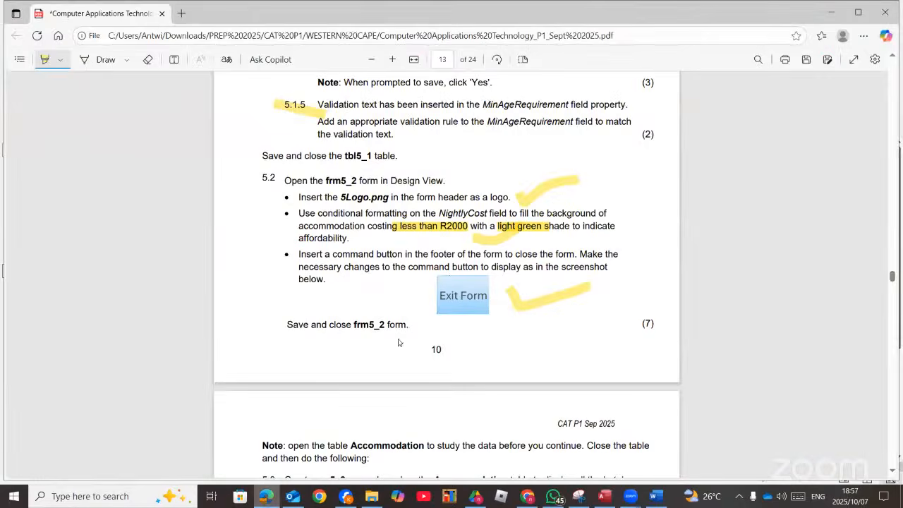
pyautogui.hotkey('alt', 'Tab')
pyautogui.click(431, 197)
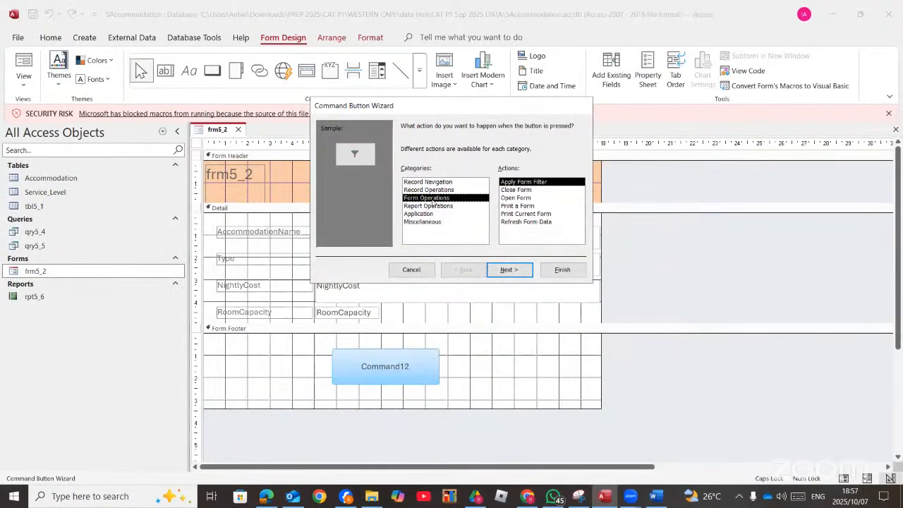
pyautogui.click(514, 191)
pyautogui.click(505, 269)
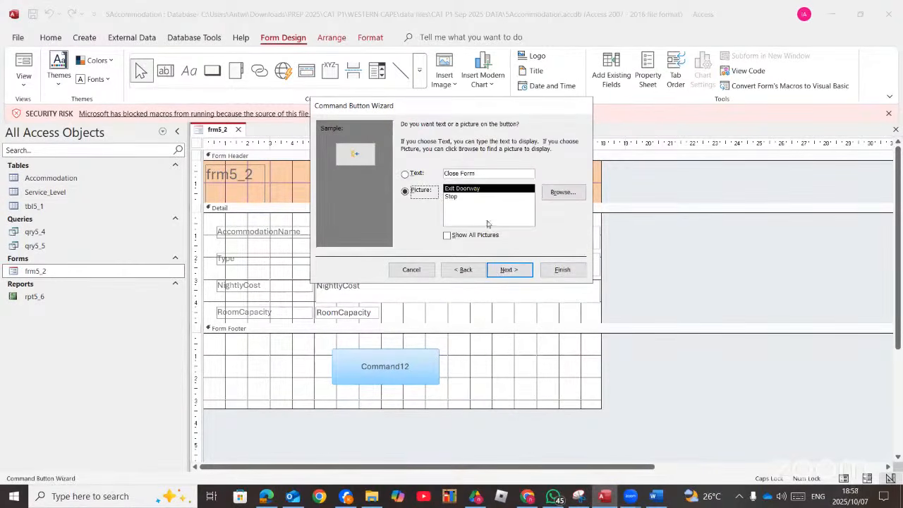
# Make the command button show text instead of a picture and name the button EXIT FORM.
pyautogui.click(266, 495)
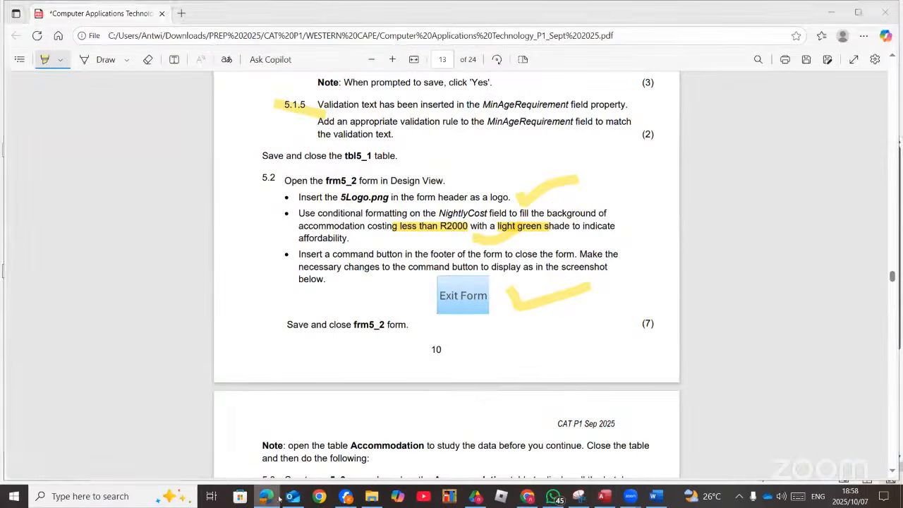
pyautogui.hotkey('alt', 'Tab')
pyautogui.click(412, 174)
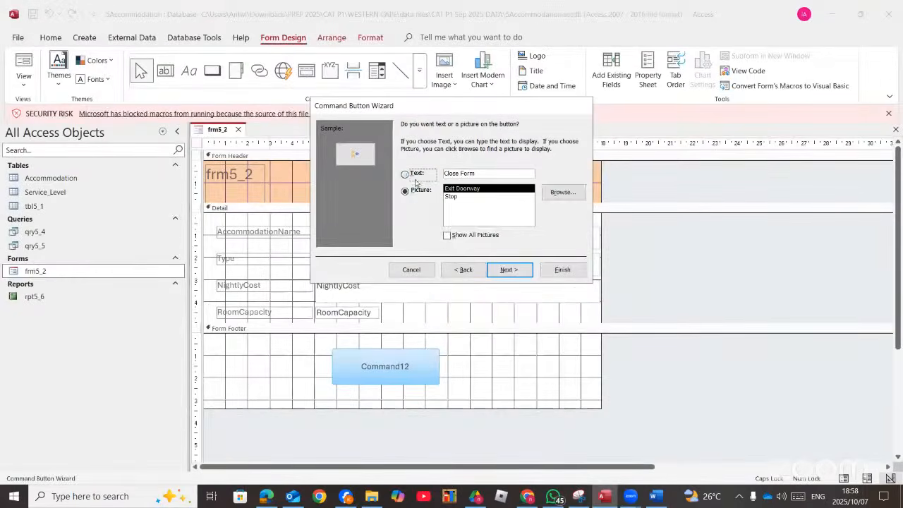
pyautogui.click(505, 269)
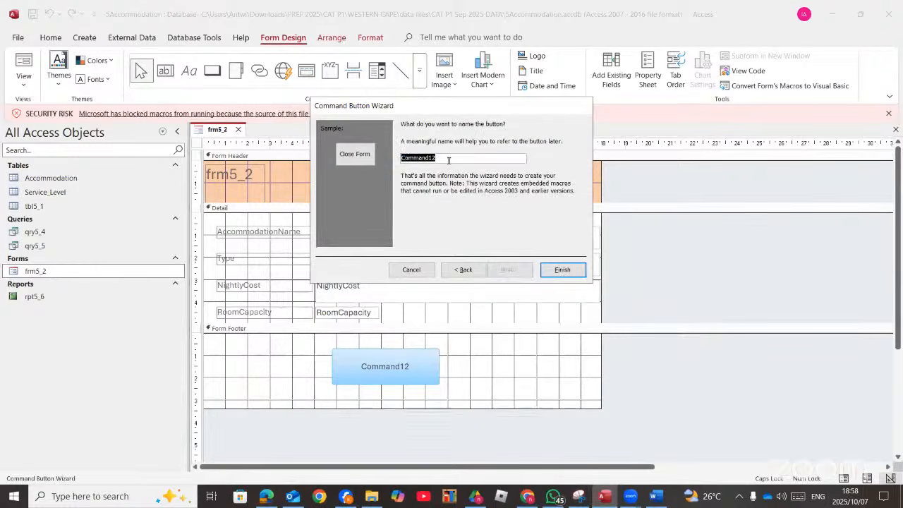
pyautogui.write('ex')
pyautogui.press('BackSpace')
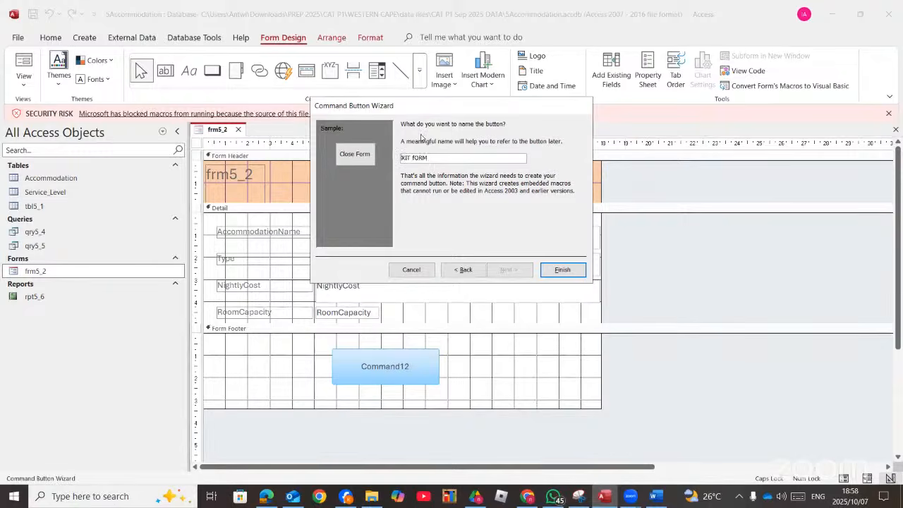
pyautogui.write('e')
pyautogui.press('BackSpace')
pyautogui.write('E')
# Go back and set the button's display text to EXIT FORM, then finish the Command Button Wizard.
pyautogui.click(464, 269)
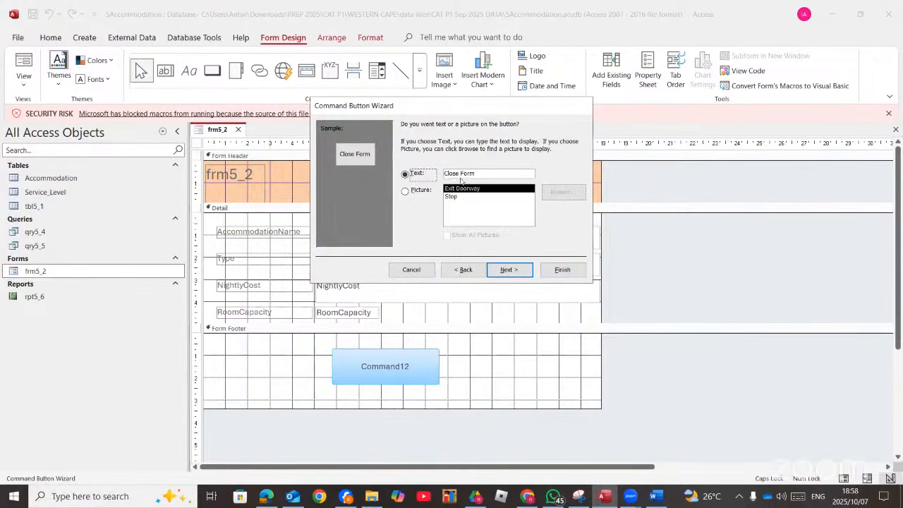
pyautogui.moveTo(475, 173); pyautogui.dragTo(427, 174)
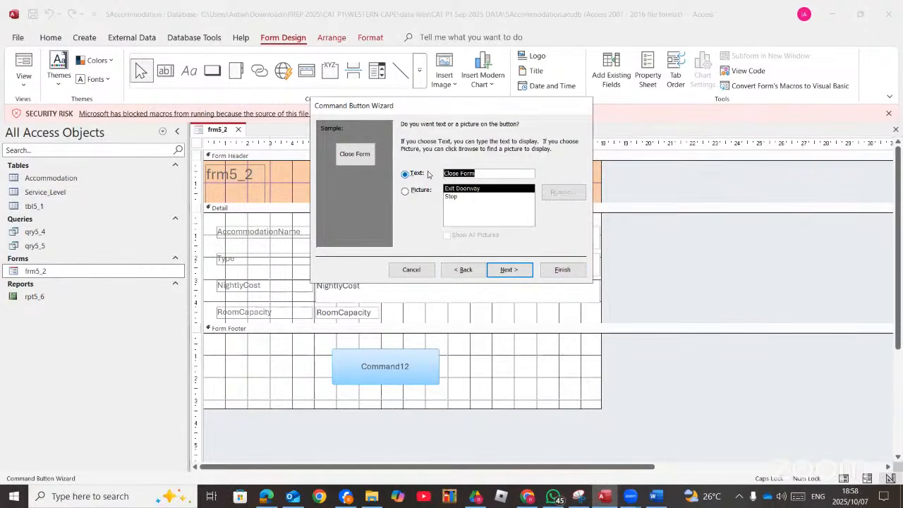
pyautogui.write('e')
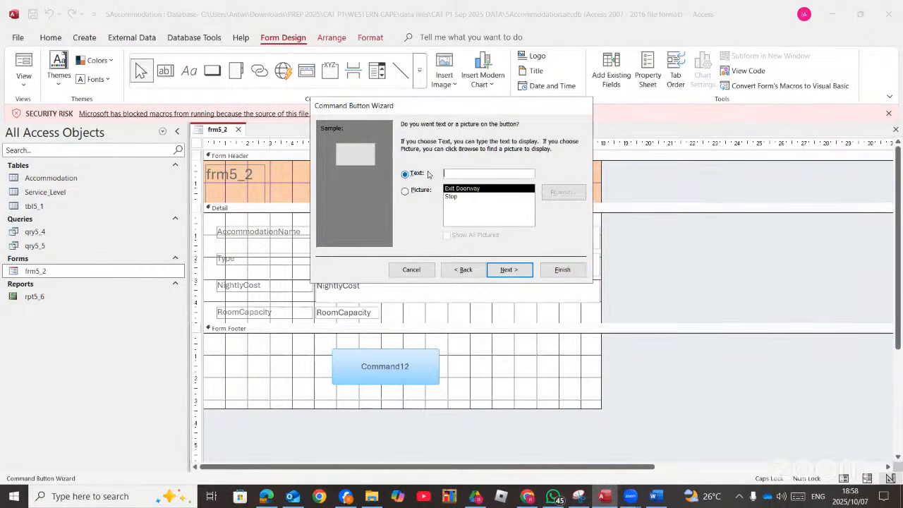
pyautogui.write('EXIT FORM')
pyautogui.click(513, 277)
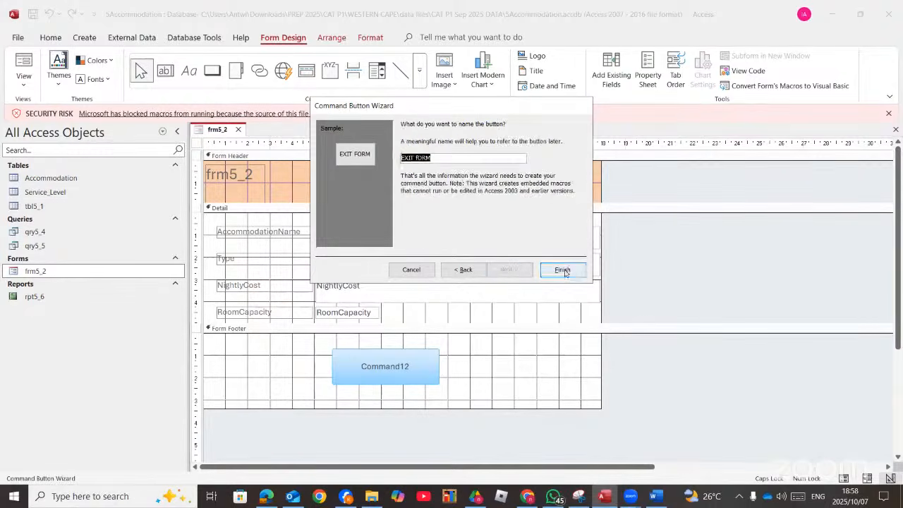
pyautogui.click(562, 270)
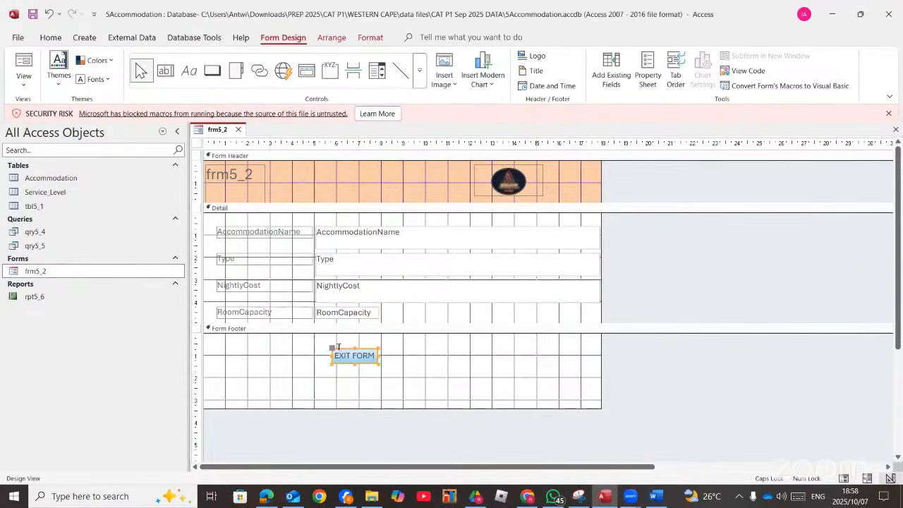
# Display frm5_2 in Form View and close it with the EXIT FORM button, without saving the design changes.
pyautogui.click(29, 66)
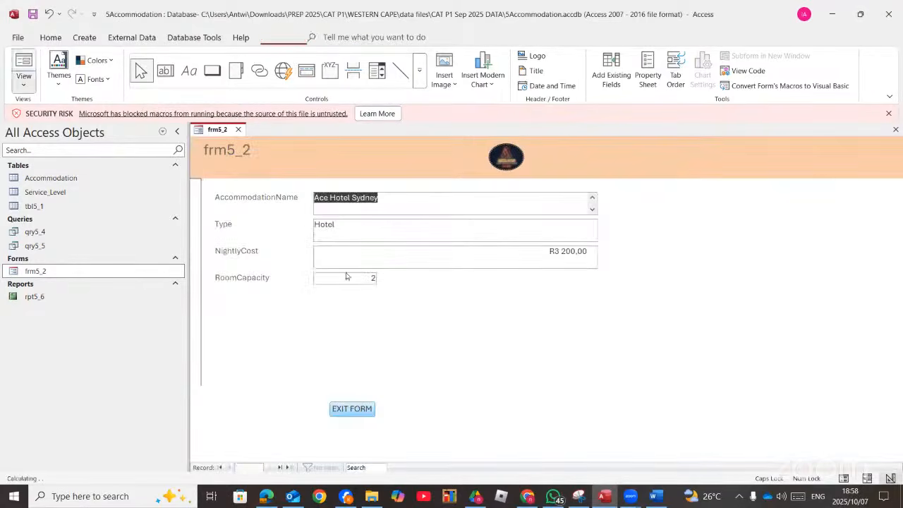
pyautogui.click(354, 414)
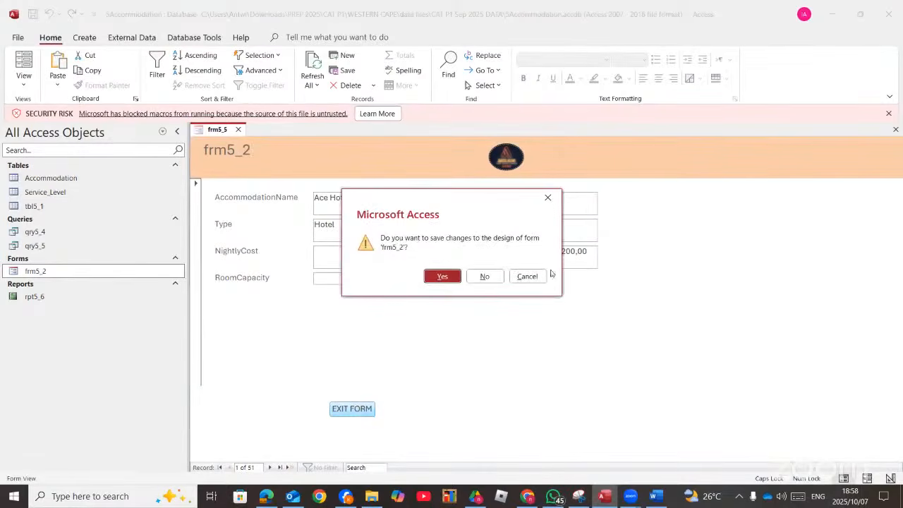
pyautogui.click(484, 277)
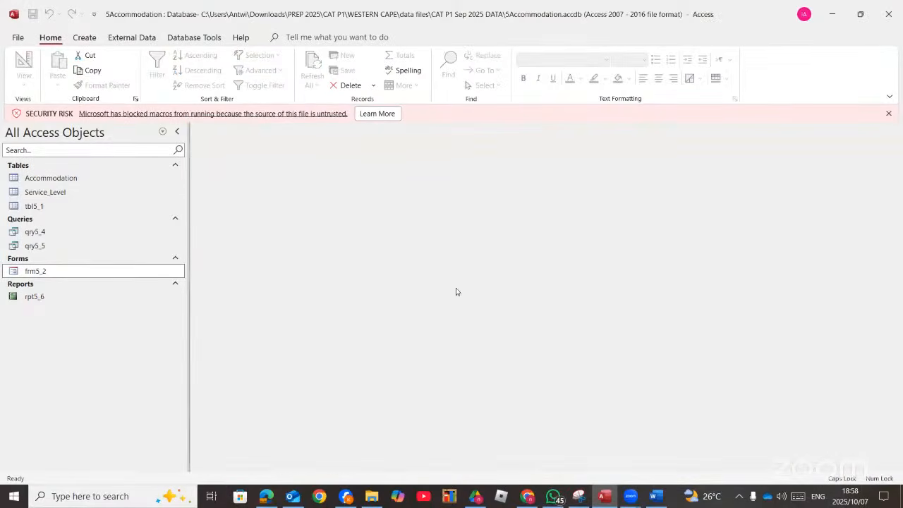
# Switch to the exam PDF in Edge and highlight "hotel names" and "more than 2 people" in question 5.3.
pyautogui.click(266, 498)
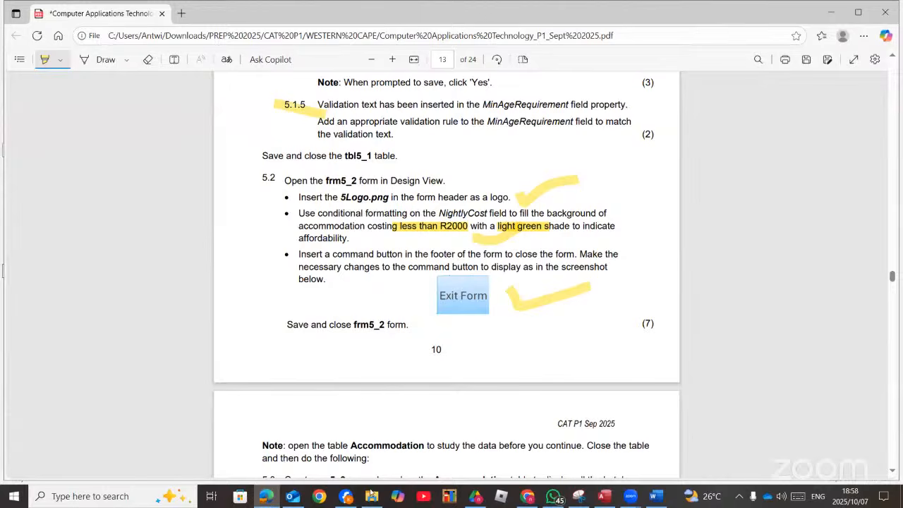
pyautogui.scroll(-3, 361, 400)
pyautogui.scroll(-2, 361, 400)
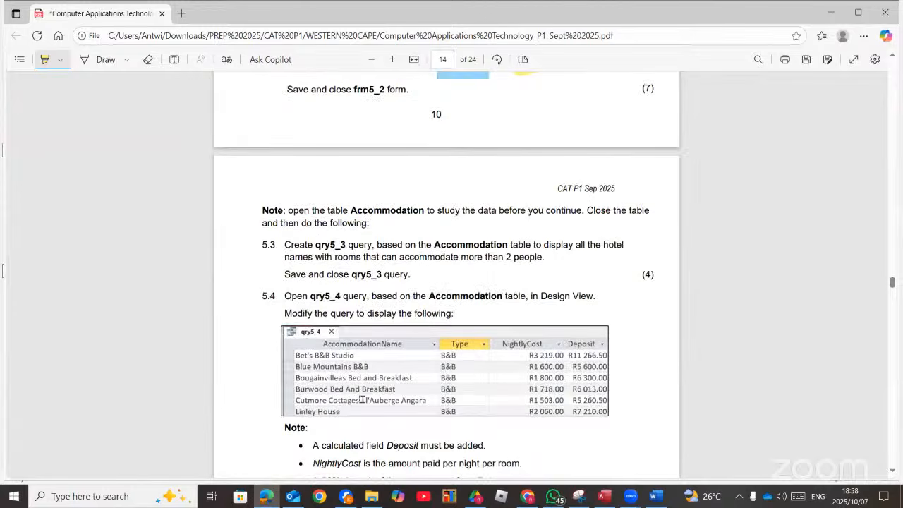
pyautogui.scroll(-1, 362, 399)
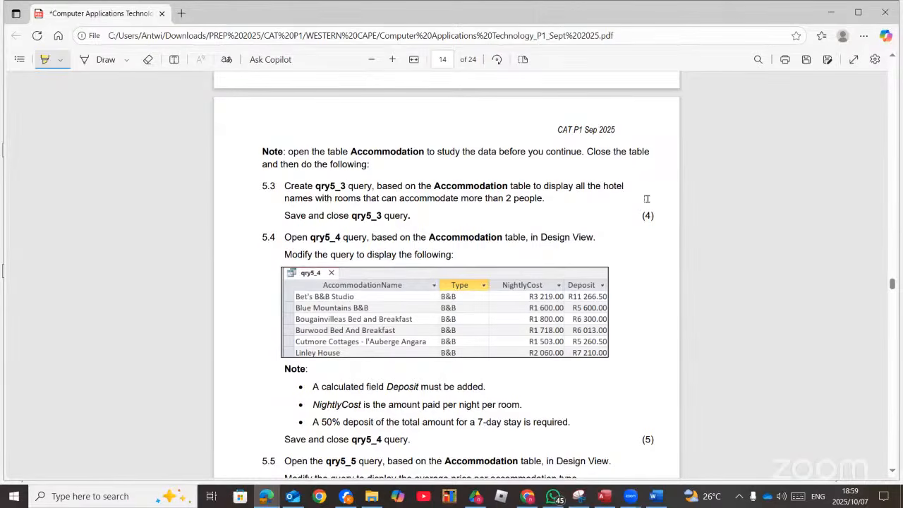
pyautogui.moveTo(601, 184); pyautogui.dragTo(626, 183)
pyautogui.moveTo(283, 198); pyautogui.dragTo(313, 198)
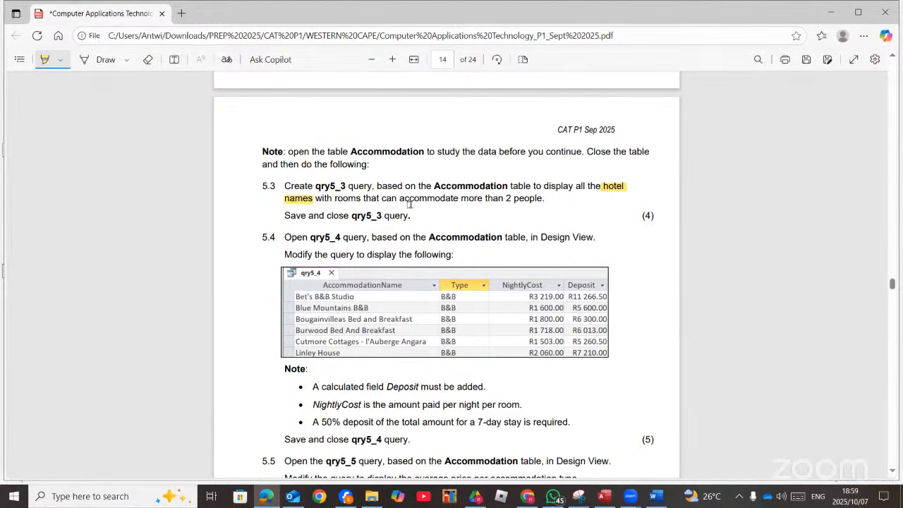
pyautogui.moveTo(551, 199)
pyautogui.mouseDown()
pyautogui.moveTo(478, 198)
pyautogui.moveTo(486, 209)
pyautogui.moveTo(462, 195)
pyautogui.moveTo(546, 199)
pyautogui.mouseUp()
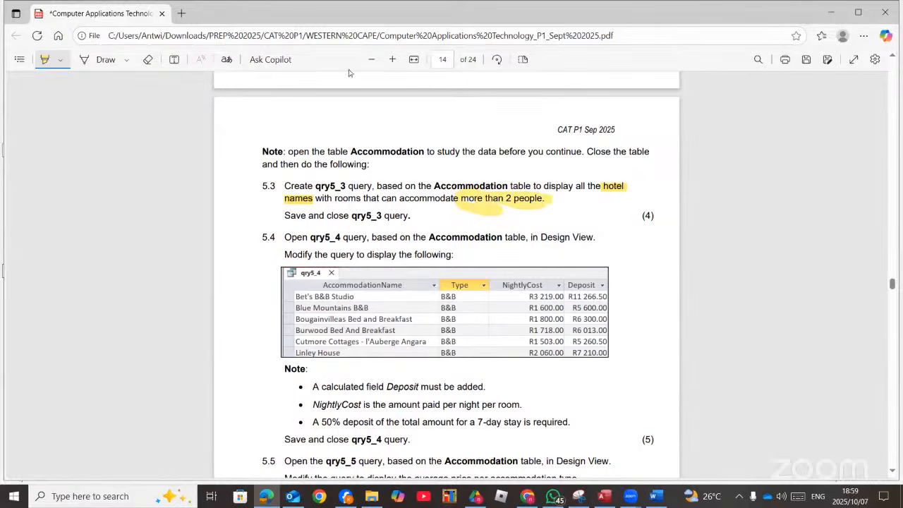
# Switch to Access and create a query in Design View based on the Accommodation table, consulting question 5.3 in the exam PDF.
pyautogui.hotkey('alt', 'Tab')
pyautogui.click(198, 83)
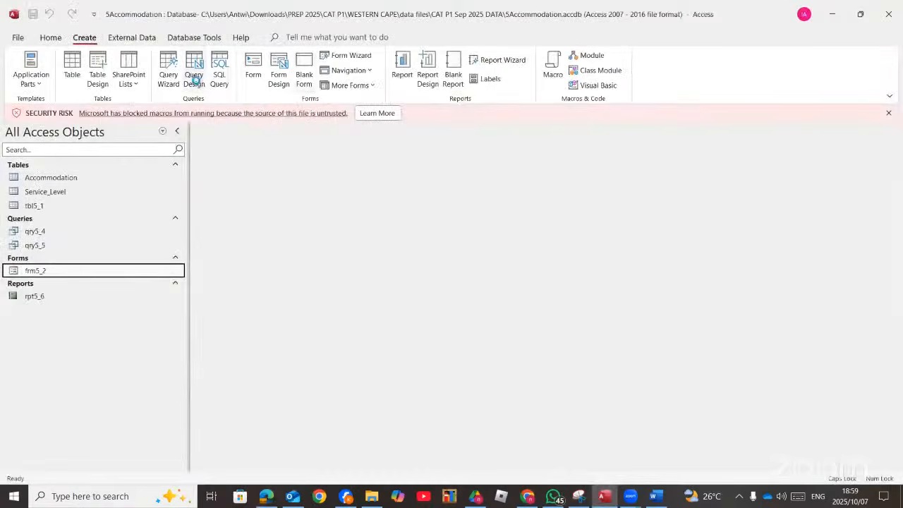
pyautogui.click(263, 500)
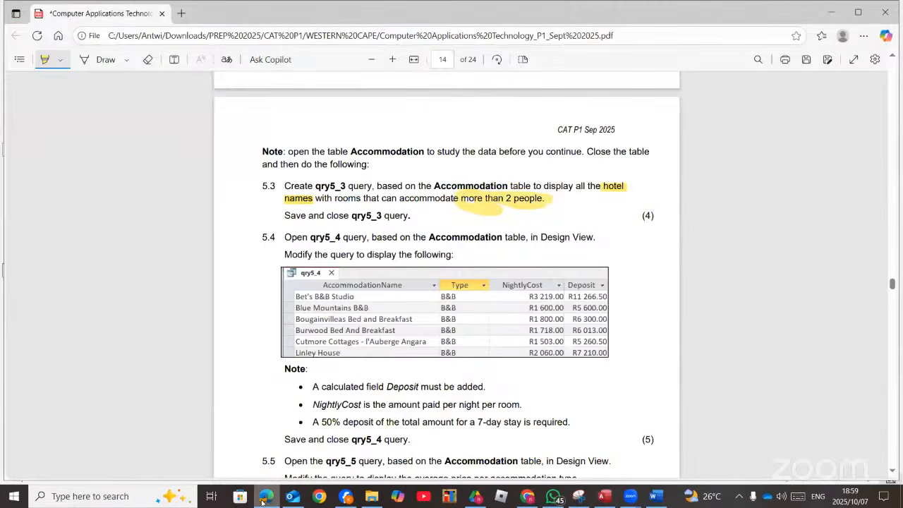
pyautogui.click(262, 501)
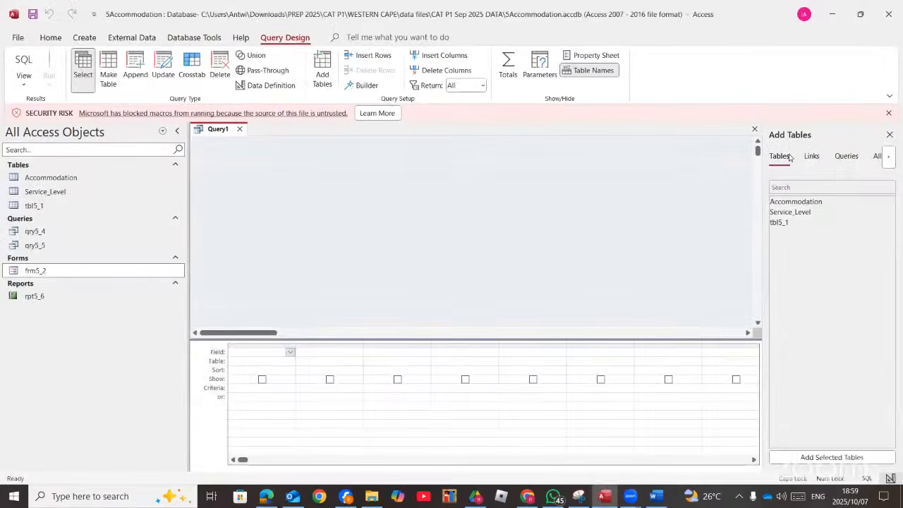
pyautogui.doubleClick(787, 203)
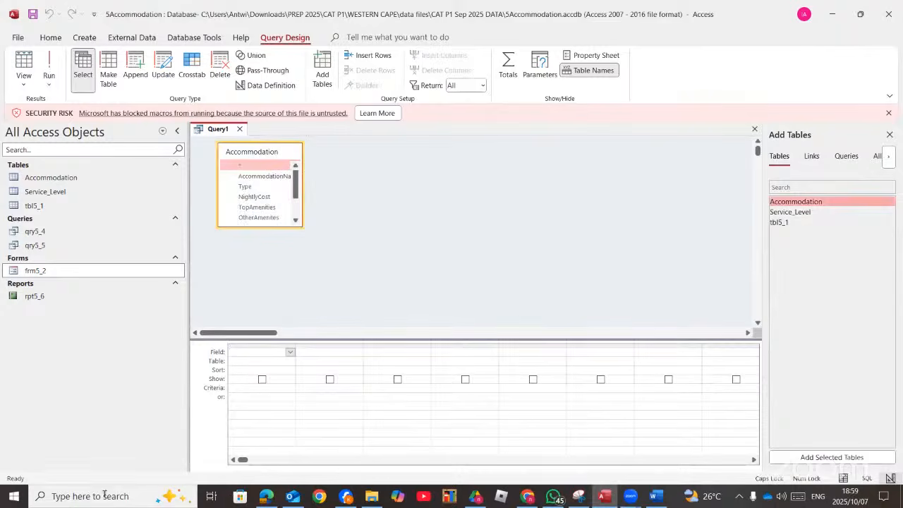
pyautogui.click(267, 497)
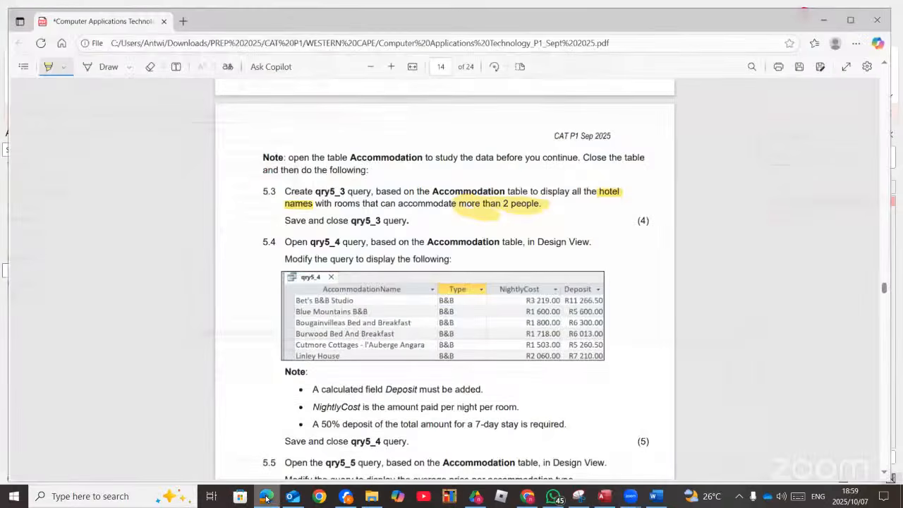
pyautogui.click(266, 497)
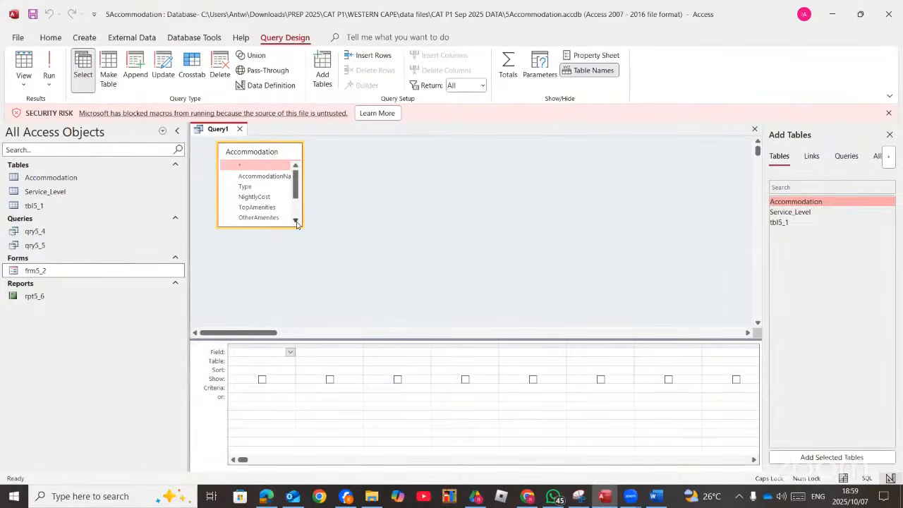
pyautogui.click(267, 496)
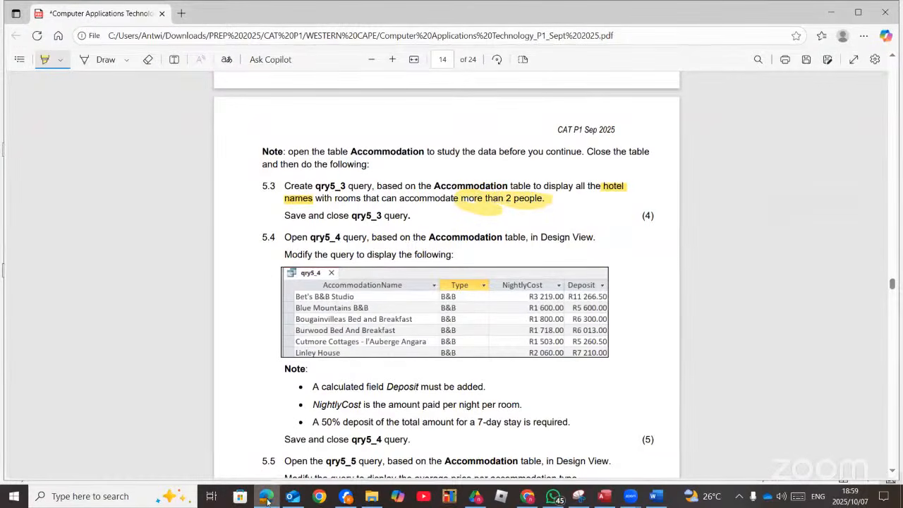
pyautogui.hotkey('alt', 'Tab')
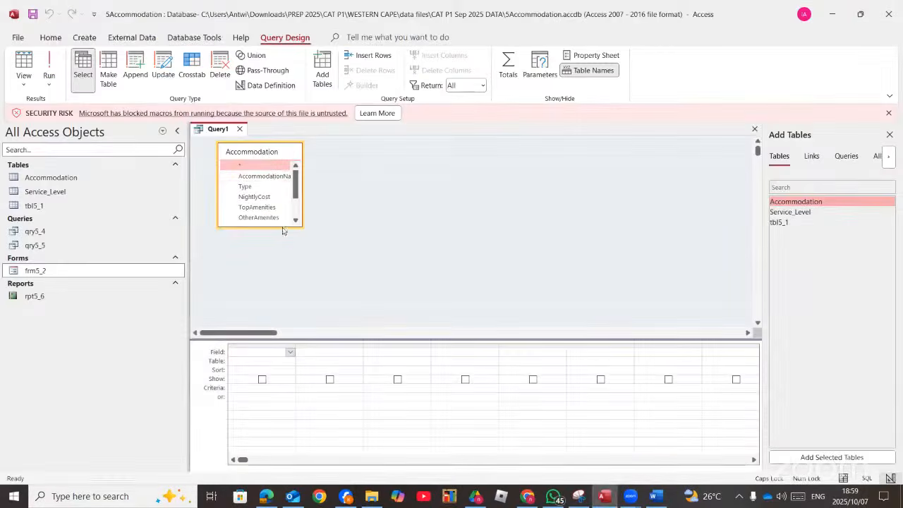
# Add the AccommodationName, Type and RoomCapacity fields from the Accommodation table to the query design.
pyautogui.doubleClick(263, 177)
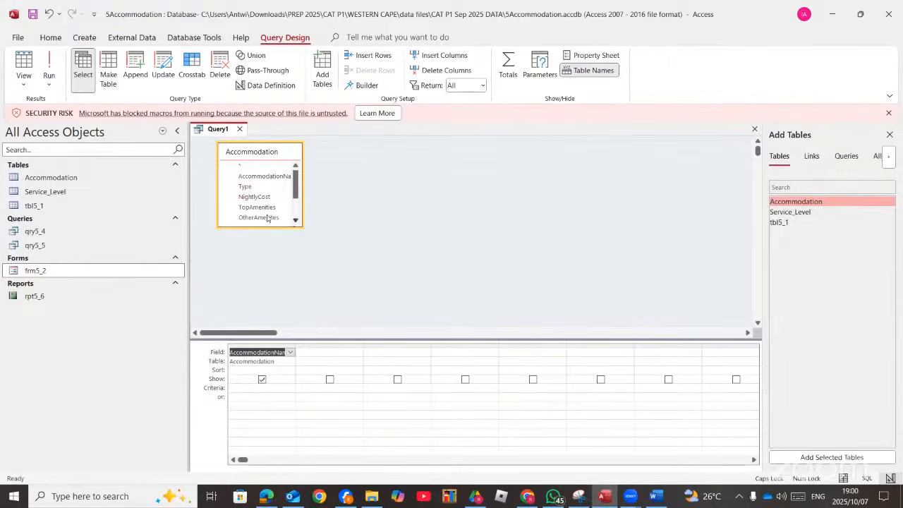
pyautogui.doubleClick(246, 187)
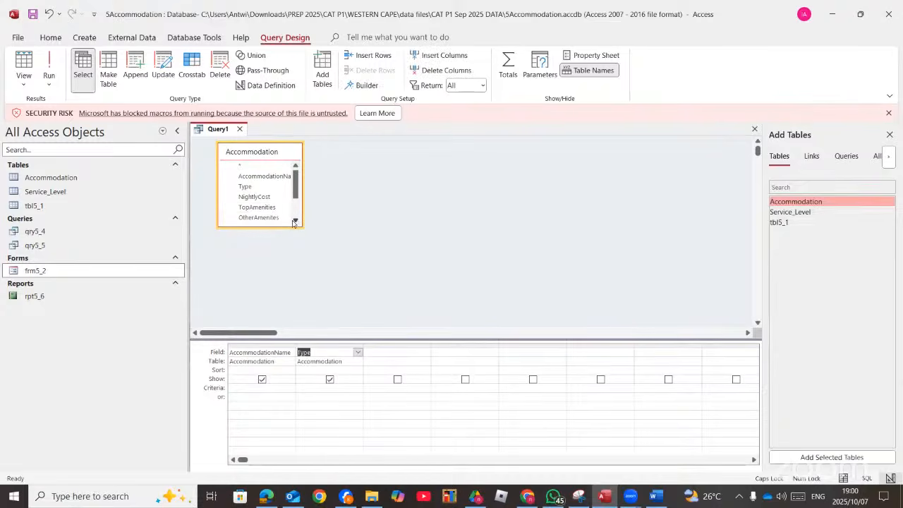
pyautogui.click(295, 221)
pyautogui.click(295, 221)
pyautogui.click(295, 220)
pyautogui.click(295, 221)
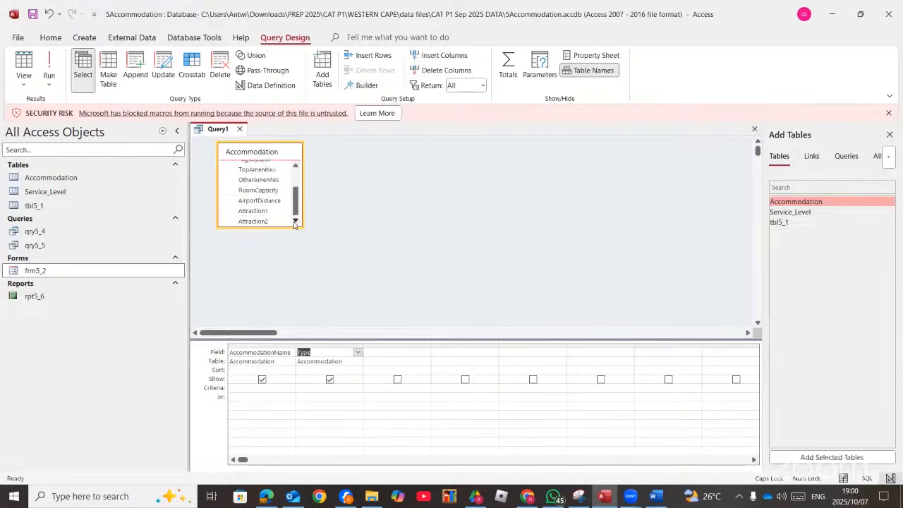
pyautogui.click(295, 221)
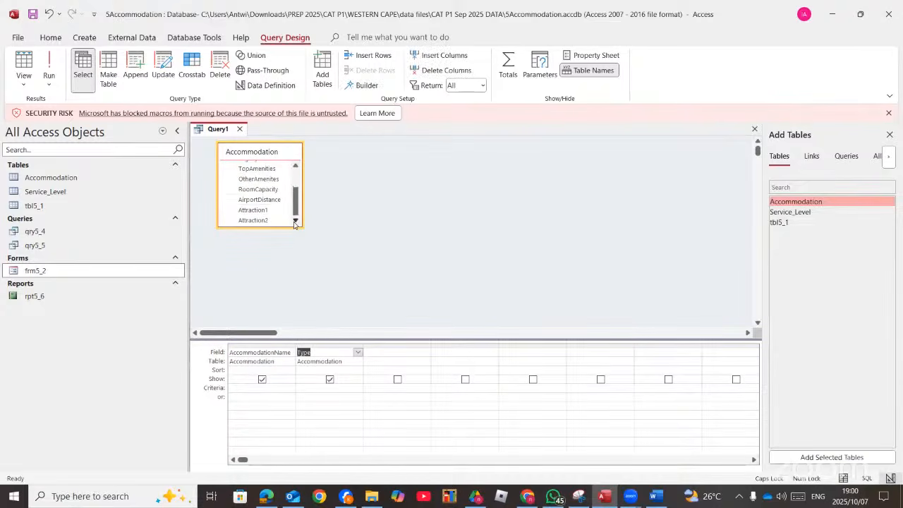
pyautogui.click(295, 167)
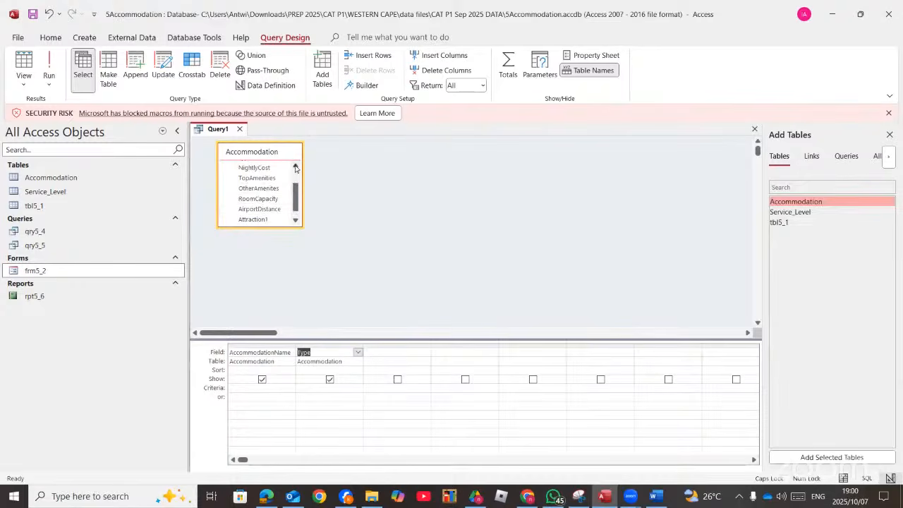
pyautogui.doubleClick(258, 200)
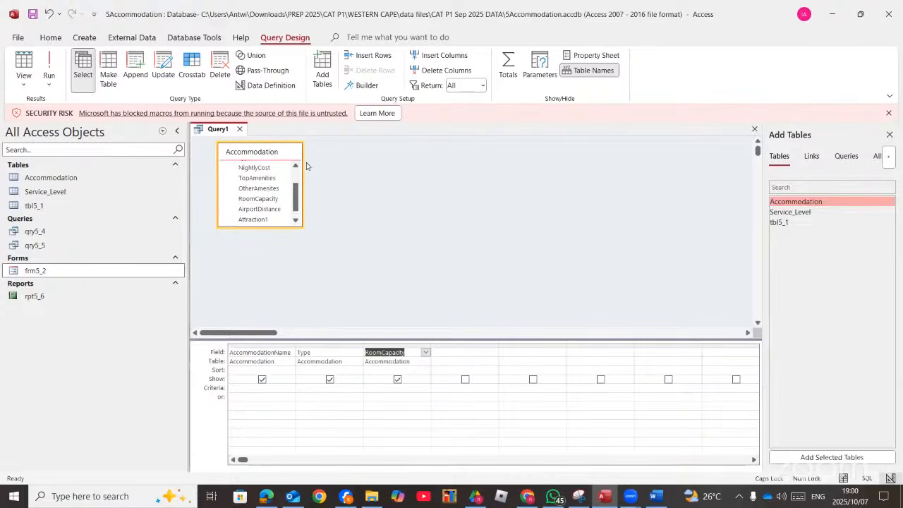
# Run the query, widen the RoomCapacity column and compare the records with question 5.3 in the exam PDF.
pyautogui.click(50, 70)
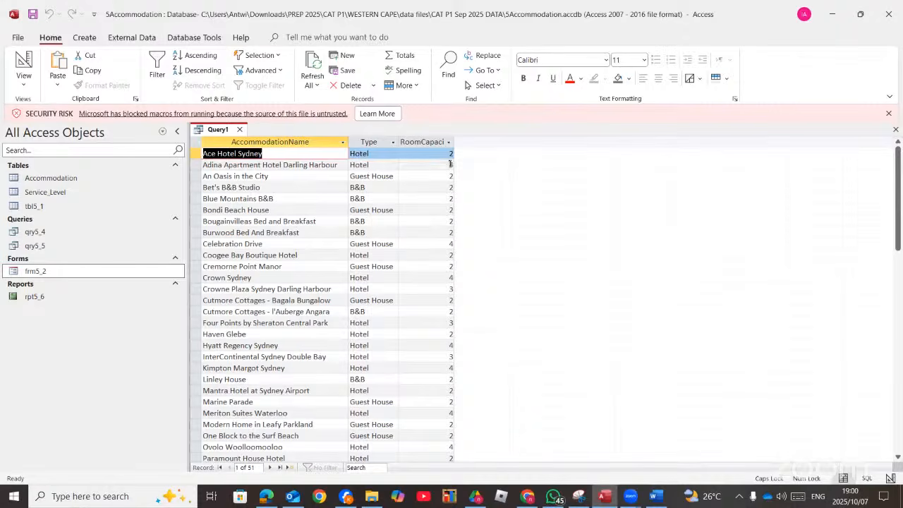
pyautogui.moveTo(454, 142); pyautogui.dragTo(493, 142)
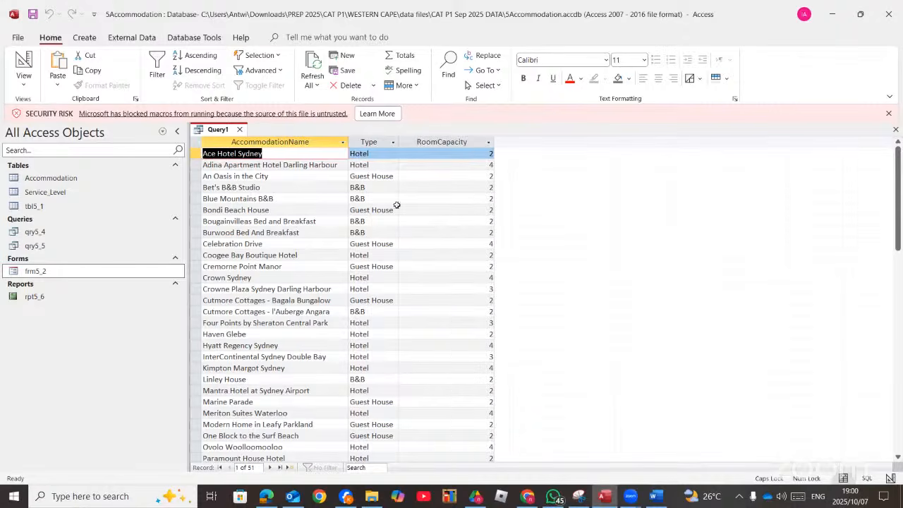
pyautogui.click(272, 501)
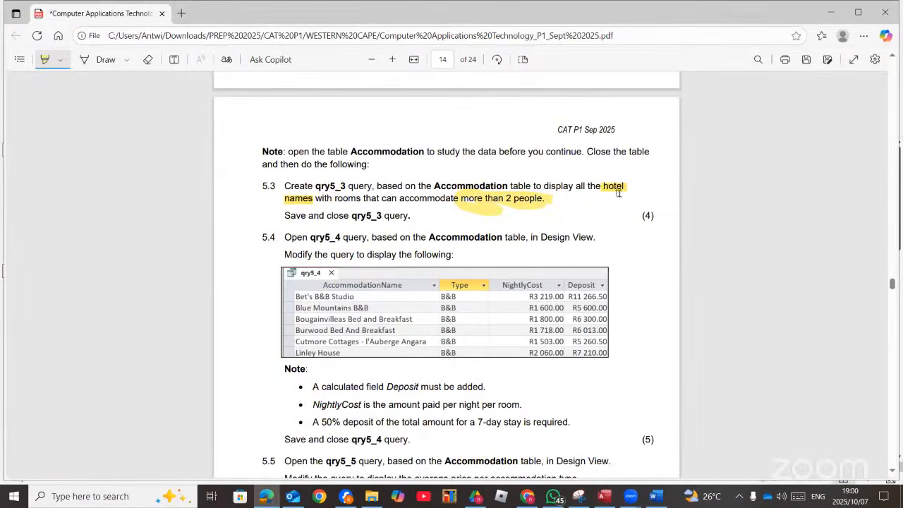
pyautogui.click(267, 497)
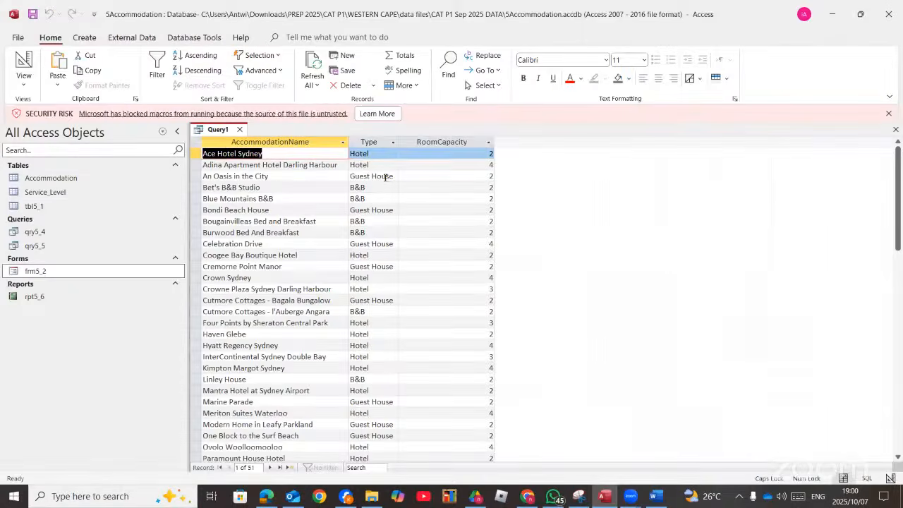
pyautogui.click(264, 498)
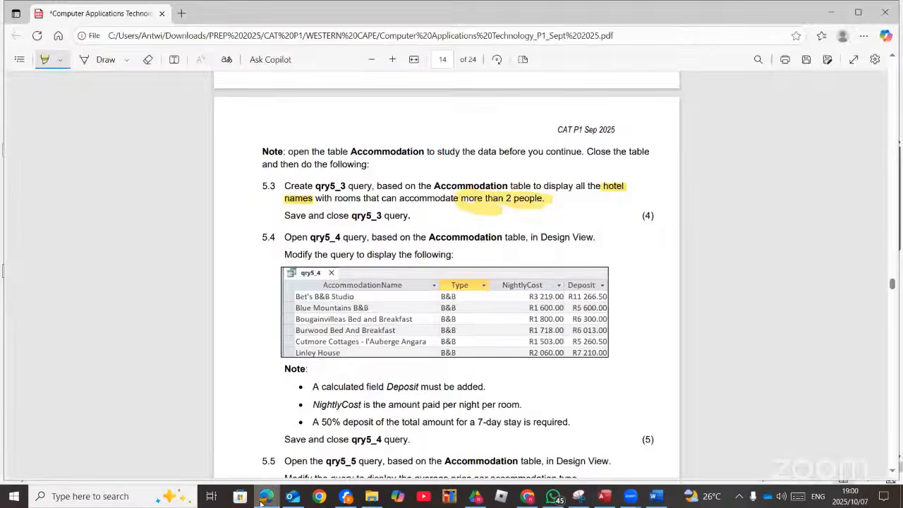
pyautogui.click(265, 497)
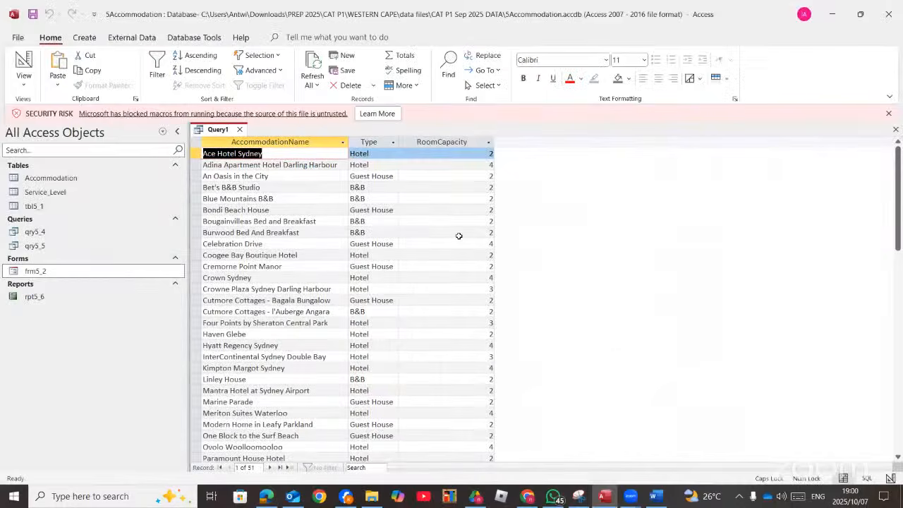
# Set the query datasheet's font size to 24 and widen the AccommodationName, Type and RoomCapacity columns to fit.
pyautogui.hotkey('ctrl', 'a')
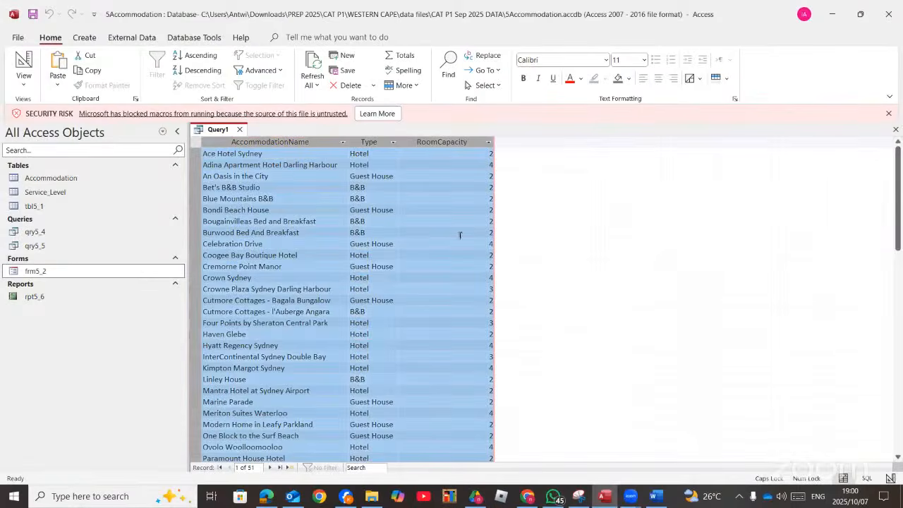
pyautogui.click(644, 60)
pyautogui.click(622, 216)
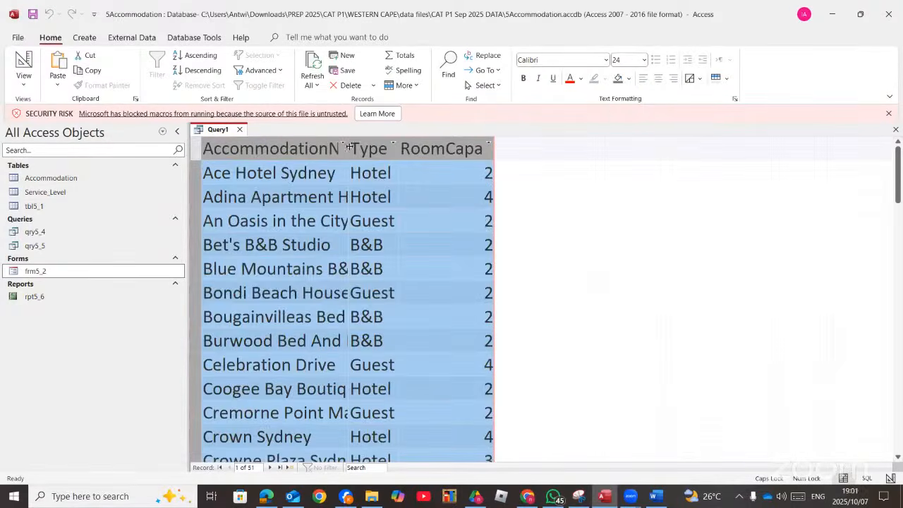
pyautogui.click(438, 149)
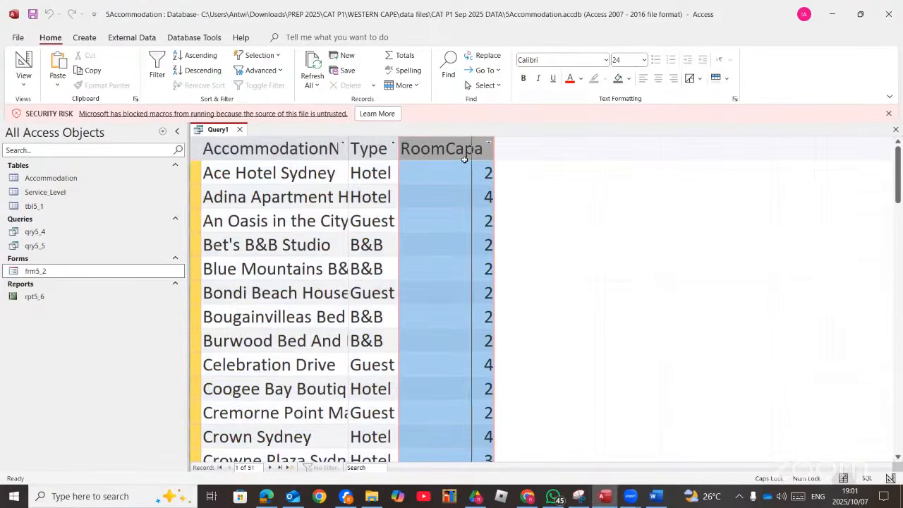
pyautogui.moveTo(464, 159); pyautogui.dragTo(469, 155)
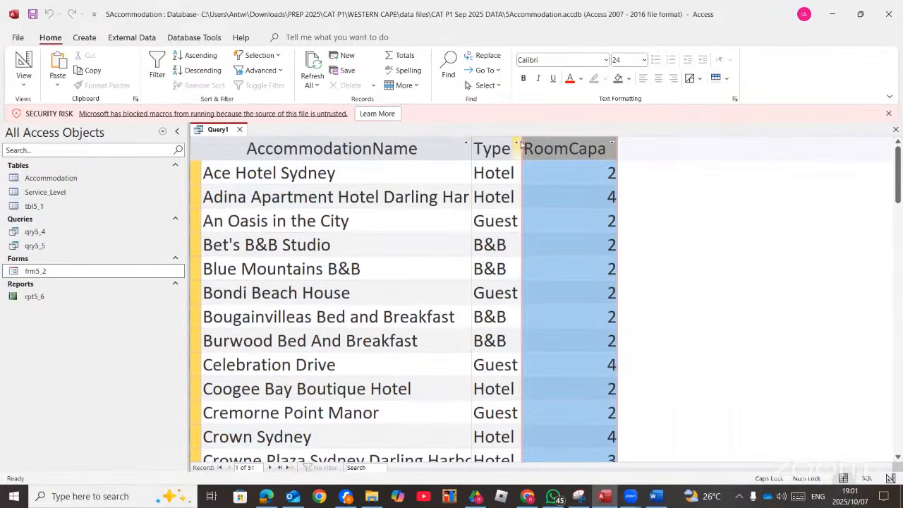
pyautogui.moveTo(521, 143); pyautogui.dragTo(596, 145)
pyautogui.moveTo(692, 149); pyautogui.dragTo(728, 150)
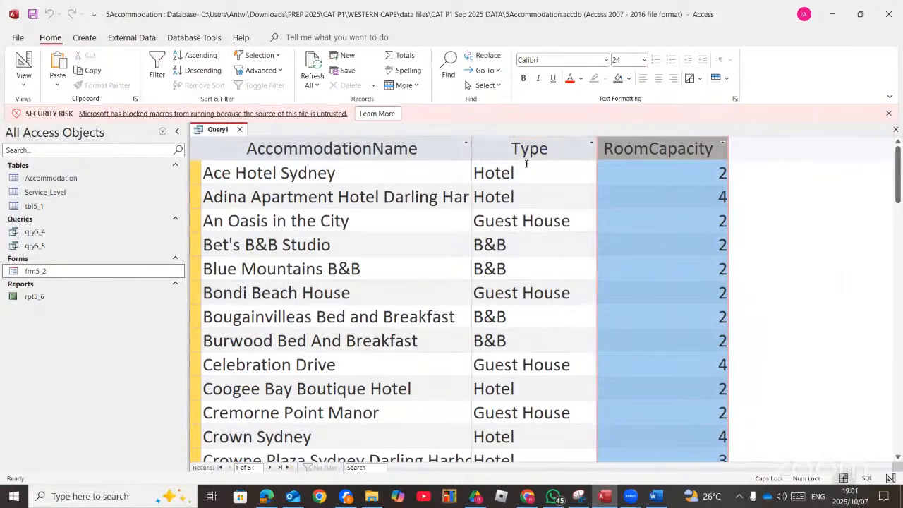
pyautogui.click(526, 172)
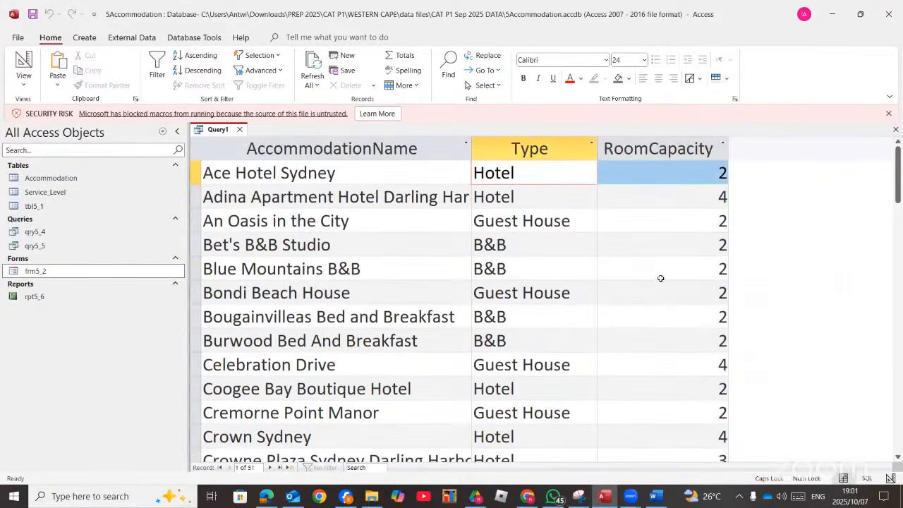
# Recheck question 5.3, return the query to Design View and set the criteria Like "*HO*" for Type and >2 for RoomCapacity.
pyautogui.click(264, 496)
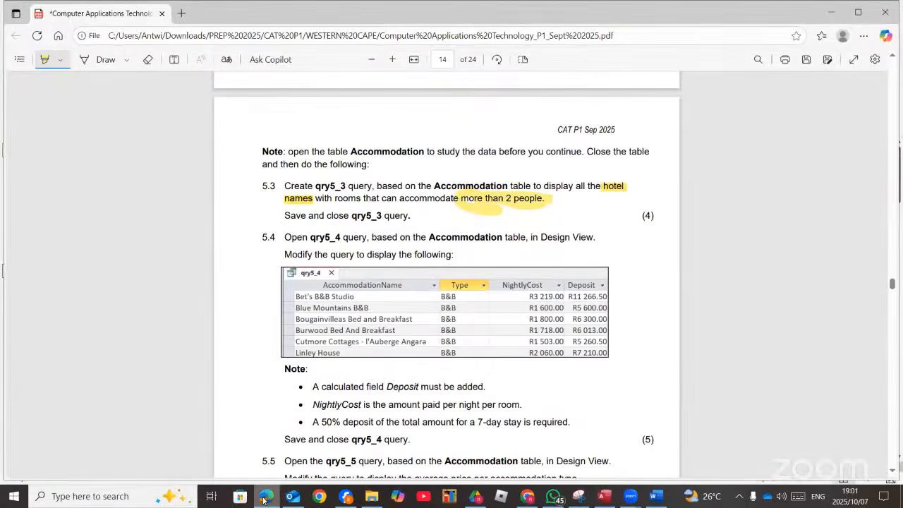
pyautogui.hotkey('alt', 'Tab')
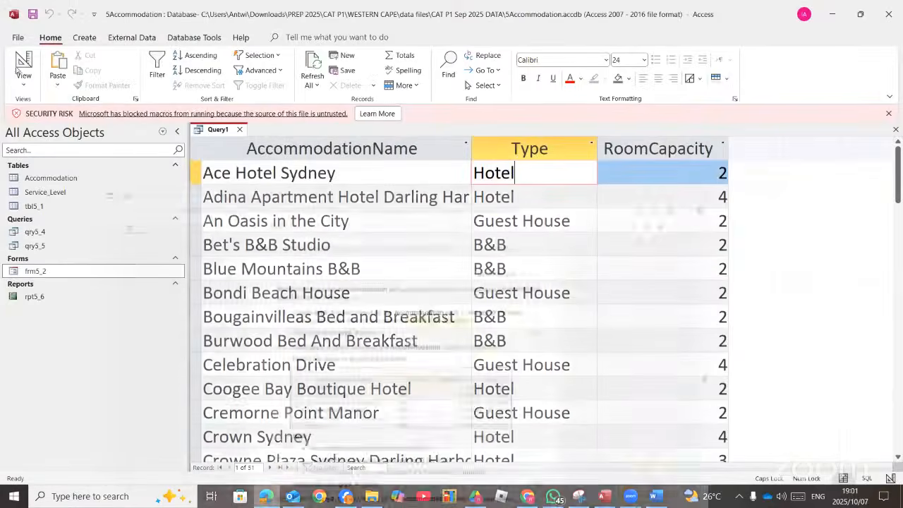
pyautogui.click(23, 83)
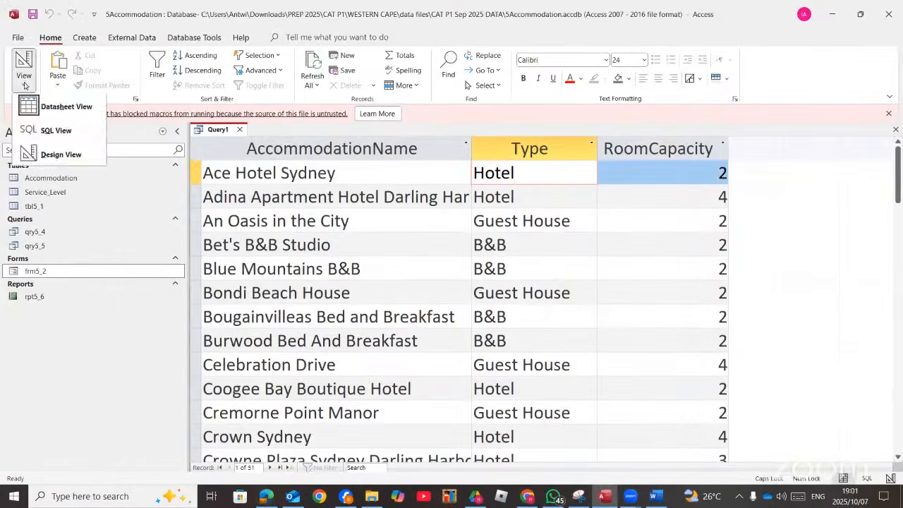
pyautogui.click(45, 155)
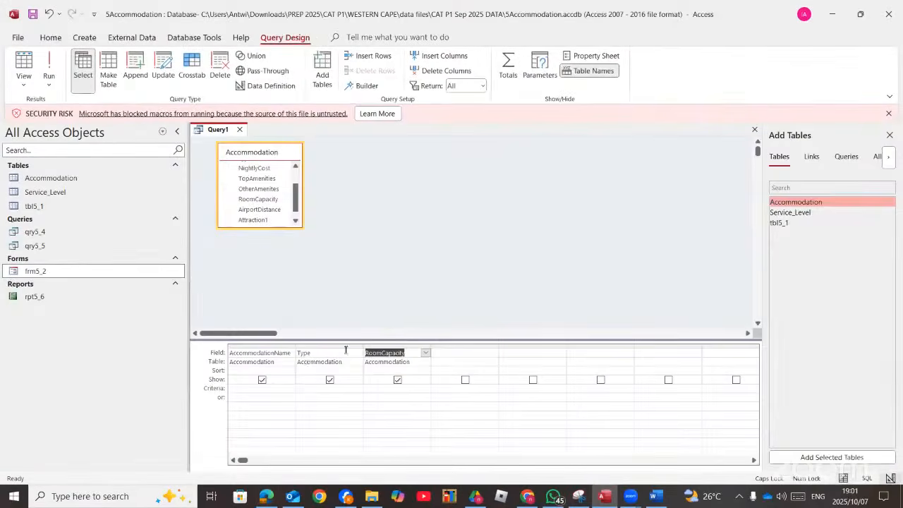
pyautogui.click(306, 384)
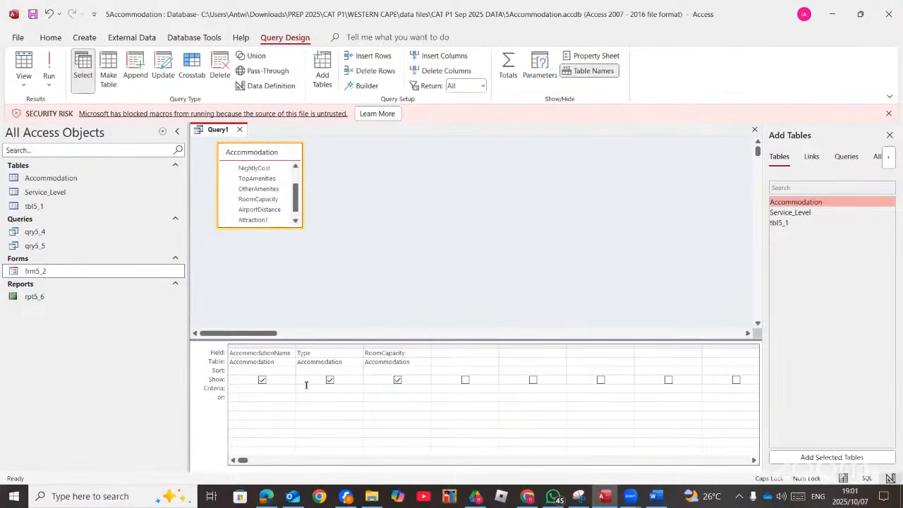
pyautogui.write('"HO"')
pyautogui.click(371, 387)
pyautogui.write('>2')
# Run the filtered query and check the Type and RoomCapacity values throughout its records.
pyautogui.click(49, 61)
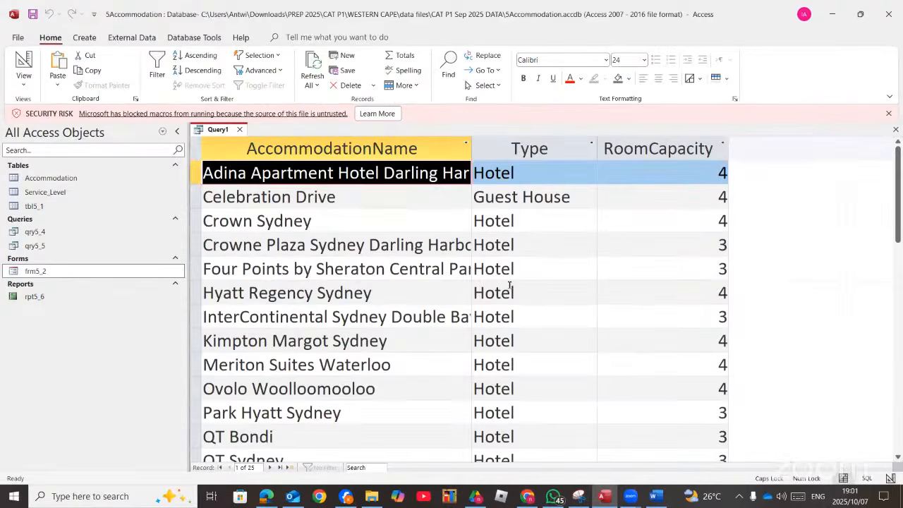
pyautogui.scroll(-8, 509, 285)
pyautogui.scroll(5, 509, 285)
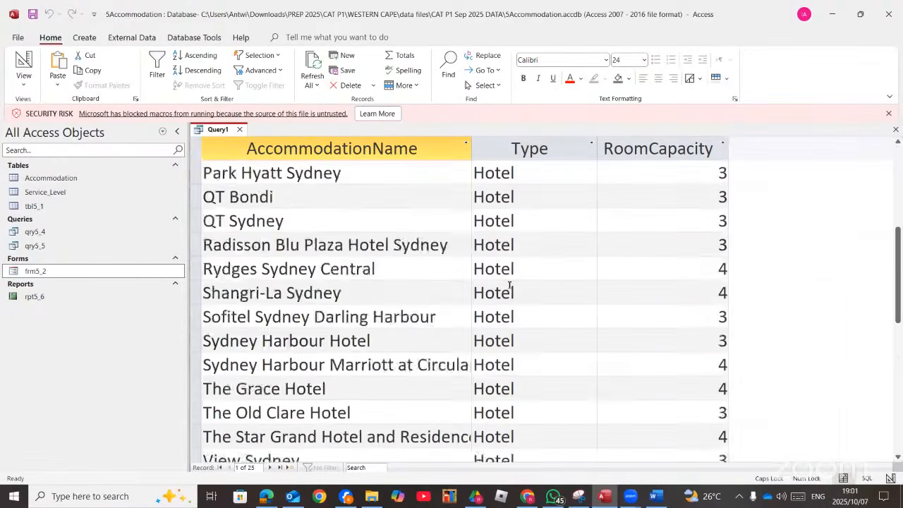
pyautogui.scroll(-3, 509, 285)
pyautogui.scroll(7, 510, 288)
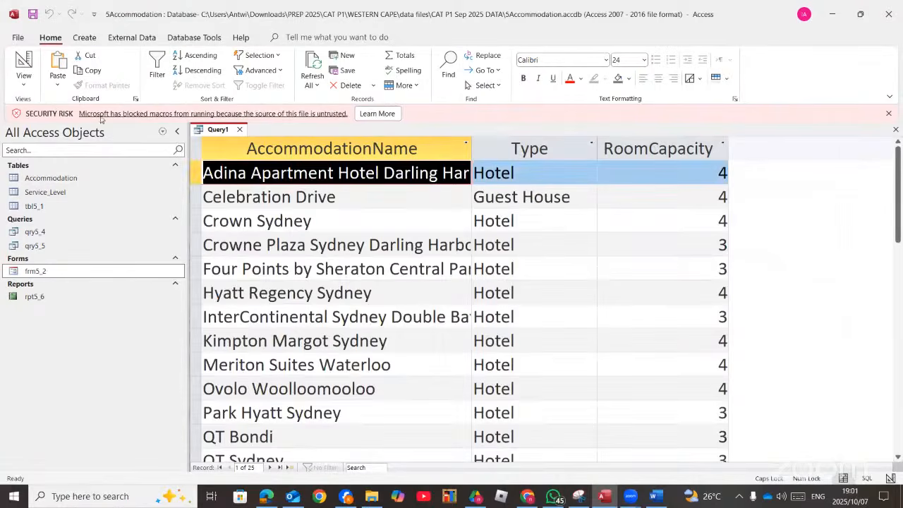
# Return the query to Design View and replace the Type criterion with *HOT*.
pyautogui.click(23, 83)
pyautogui.click(56, 154)
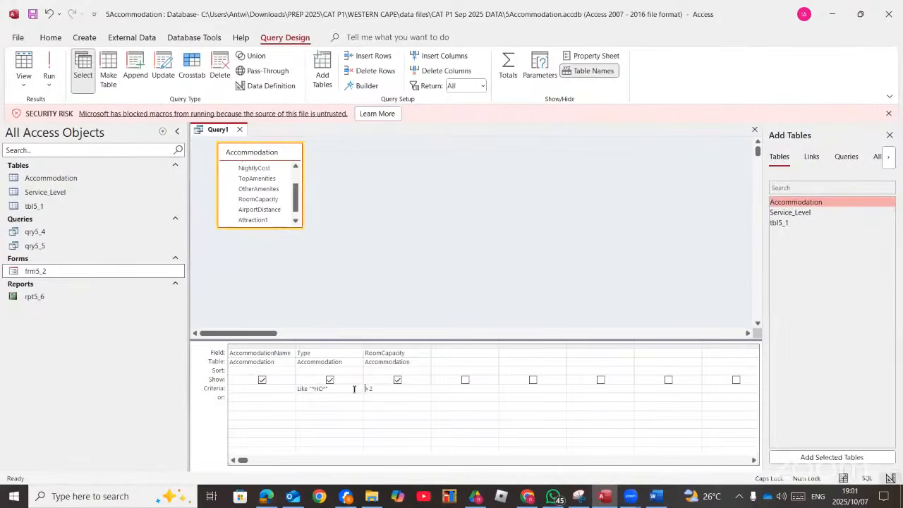
pyautogui.moveTo(329, 388); pyautogui.dragTo(245, 386)
pyautogui.press('Delete')
pyautogui.write('*HOT*')
# Run the revised query, review all of its records and close it without saving the changes.
pyautogui.click(49, 64)
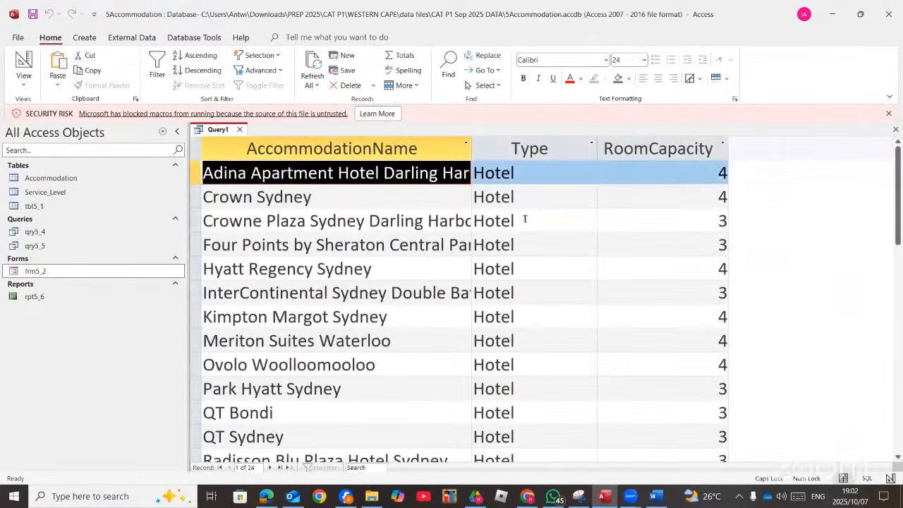
pyautogui.scroll(-8, 503, 325)
pyautogui.scroll(8, 504, 321)
pyautogui.scroll(-8, 426, 314)
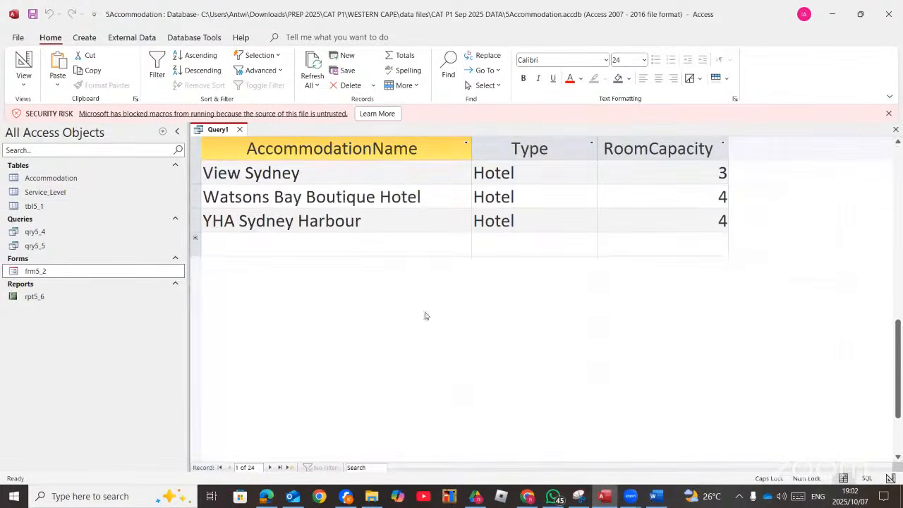
pyautogui.scroll(8, 425, 312)
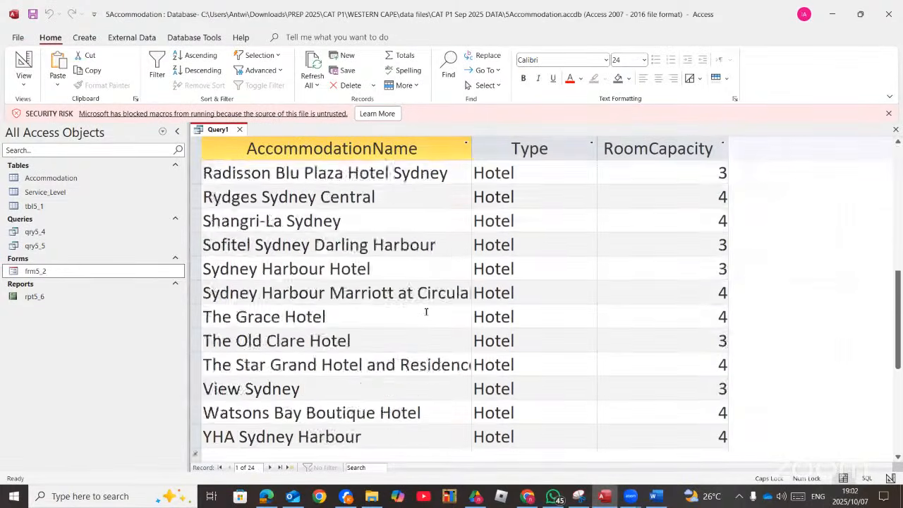
pyautogui.click(240, 129)
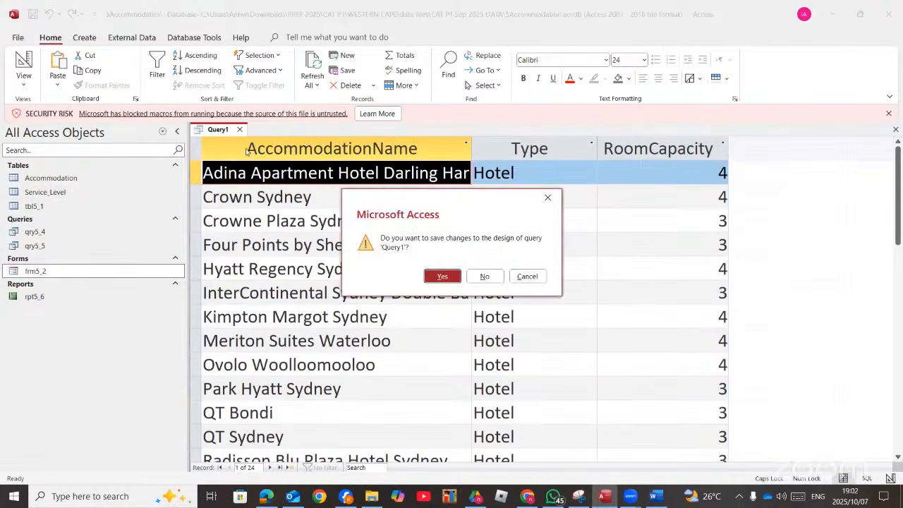
pyautogui.click(485, 277)
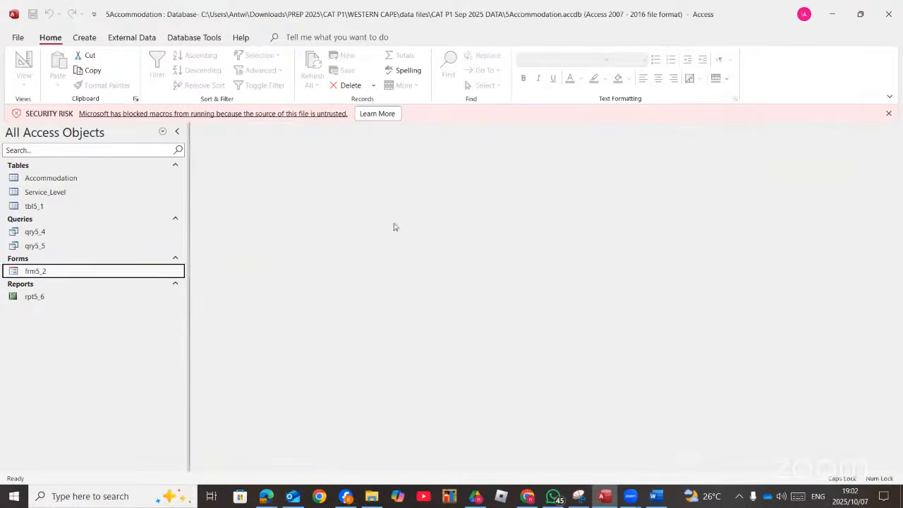
# Switch to the exam PDF in Edge and highlight the field name Deposit in question 5.4's notes.
pyautogui.click(268, 495)
pyautogui.scroll(-1, 331, 317)
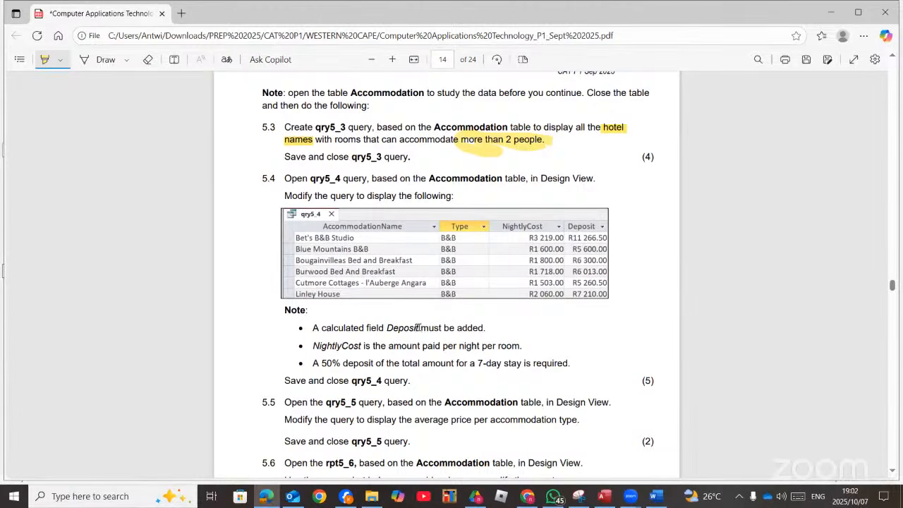
pyautogui.moveTo(421, 329); pyautogui.dragTo(385, 327)
pyautogui.scroll(-2, 312, 371)
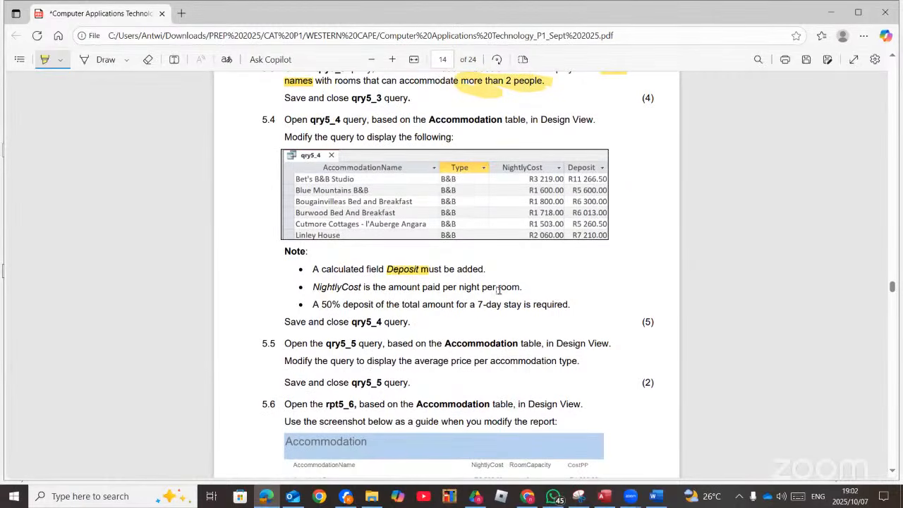
pyautogui.scroll(2, 480, 293)
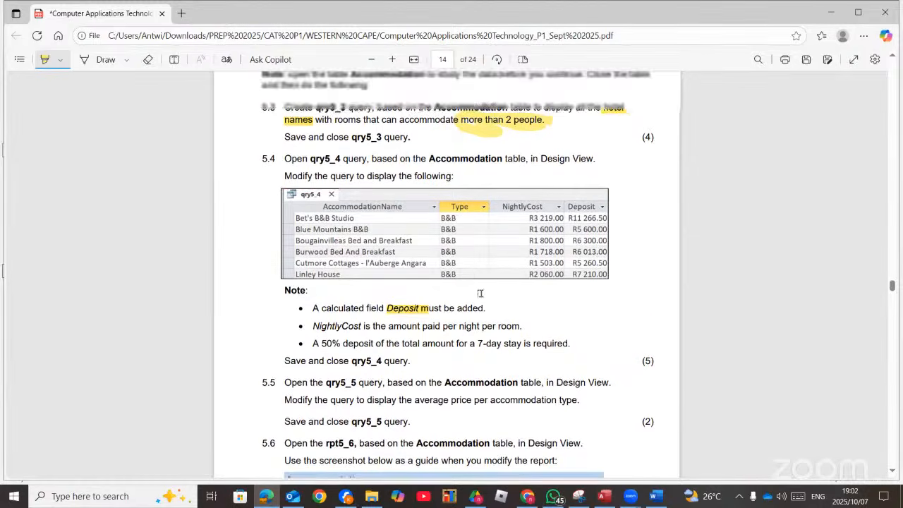
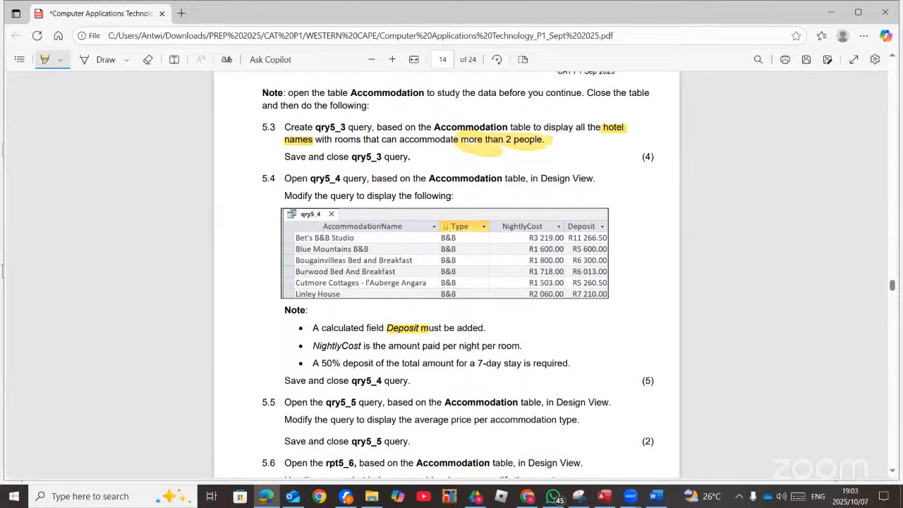
# Circle the B&B values under Type in question 5.4's picture with the highlighter, and open qry5_4 in Design View in Access.
pyautogui.moveTo(430, 210)
pyautogui.mouseDown()
pyautogui.moveTo(488, 218)
pyautogui.moveTo(483, 269)
pyautogui.moveTo(424, 300)
pyautogui.moveTo(428, 209)
pyautogui.mouseUp()
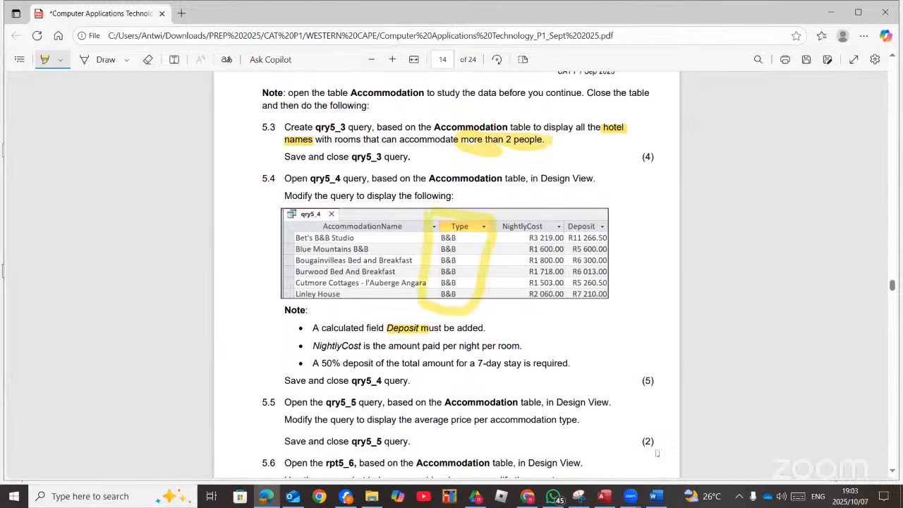
pyautogui.click(603, 497)
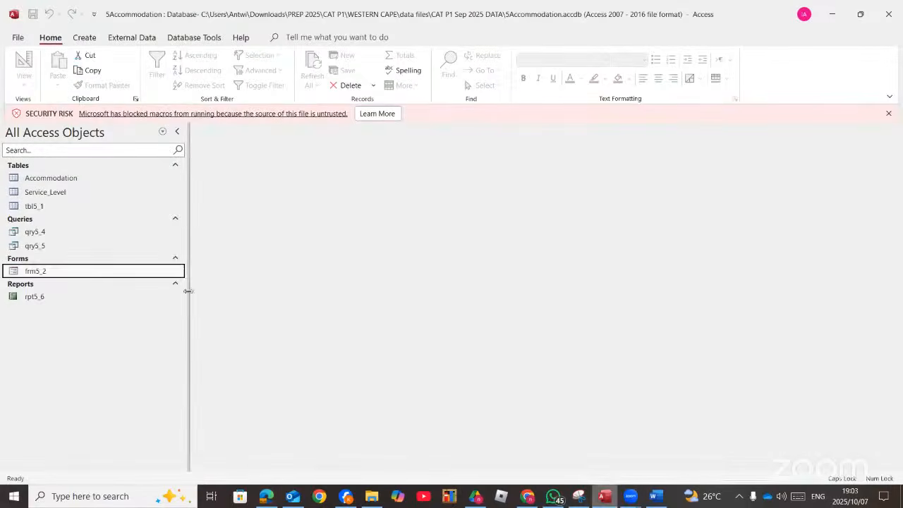
pyautogui.rightClick(39, 232)
pyautogui.click(70, 262)
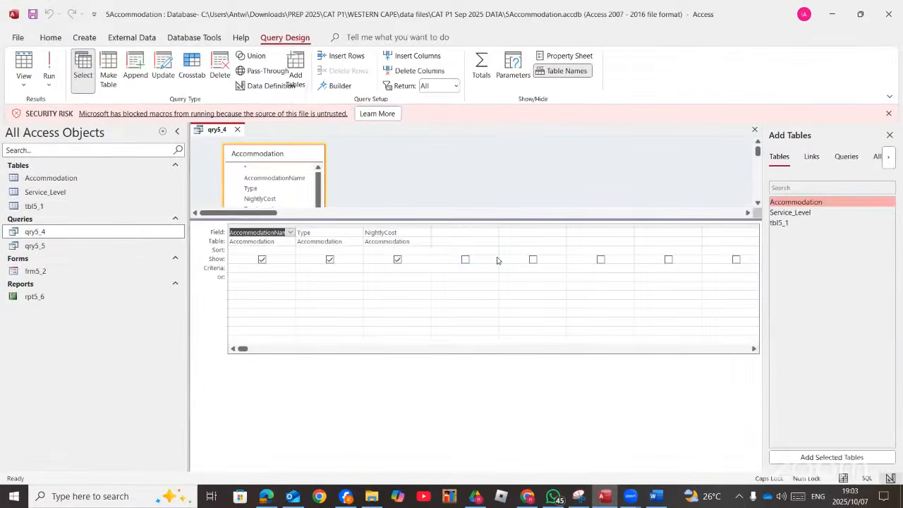
# Build a calculated field [NightlyCost]*7*50/100 in the first empty column of qry5_4 and show the query's results.
pyautogui.rightClick(443, 231)
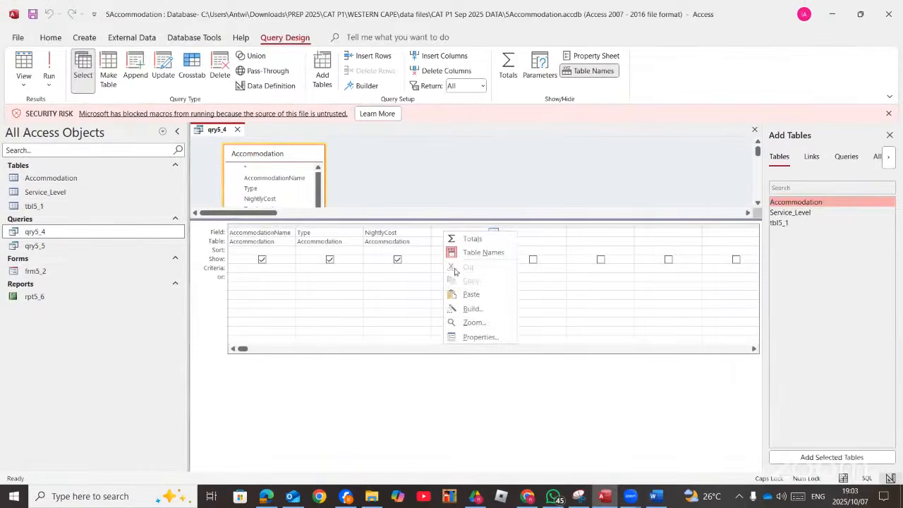
pyautogui.click(469, 310)
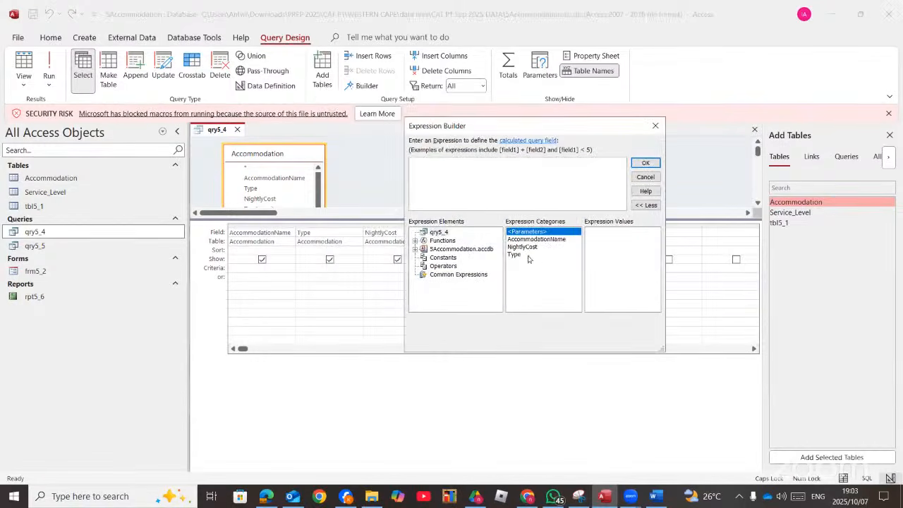
pyautogui.doubleClick(522, 247)
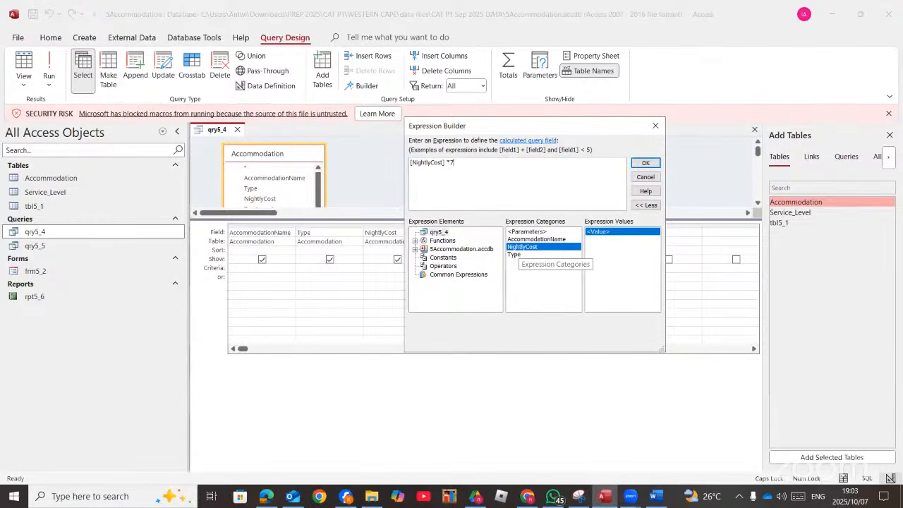
pyautogui.write('*7*')
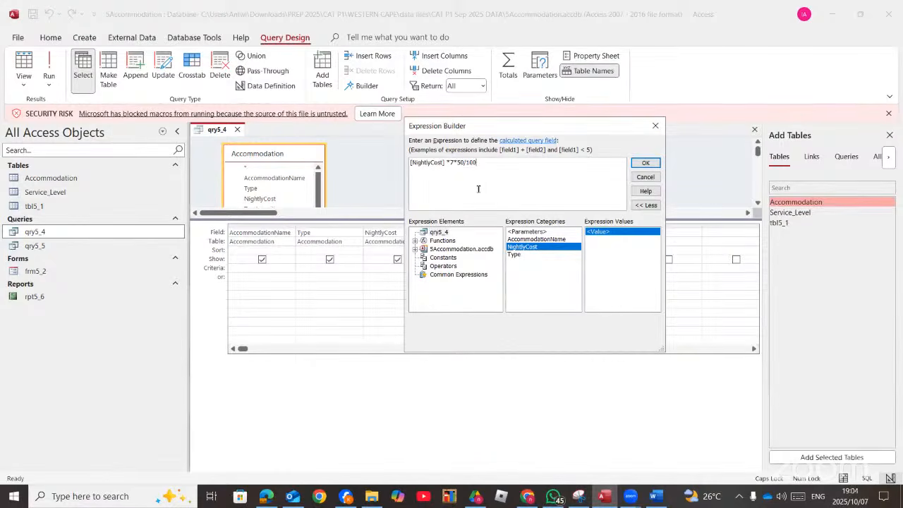
pyautogui.click(645, 163)
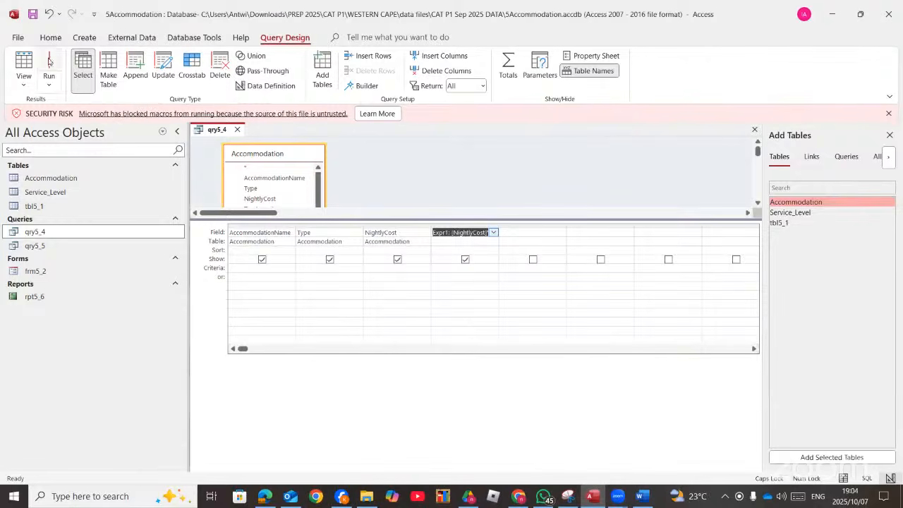
pyautogui.click(24, 63)
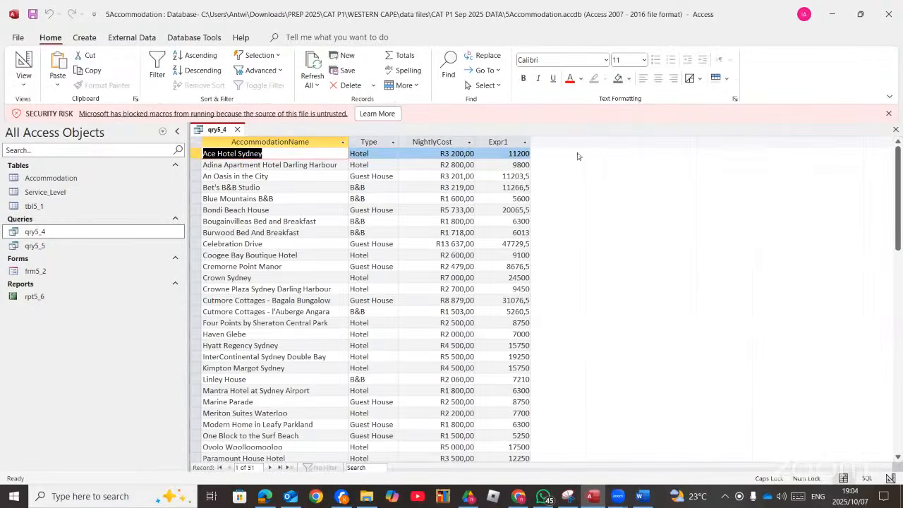
# Enlarge all text in the query datasheet to size 24 and fit every column's width to its contents.
pyautogui.hotkey('ctrl', 'a')
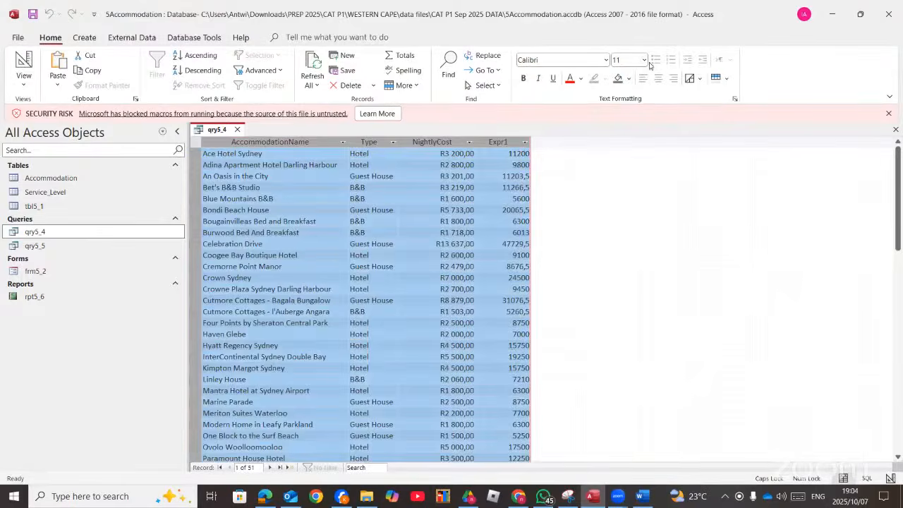
pyautogui.click(643, 60)
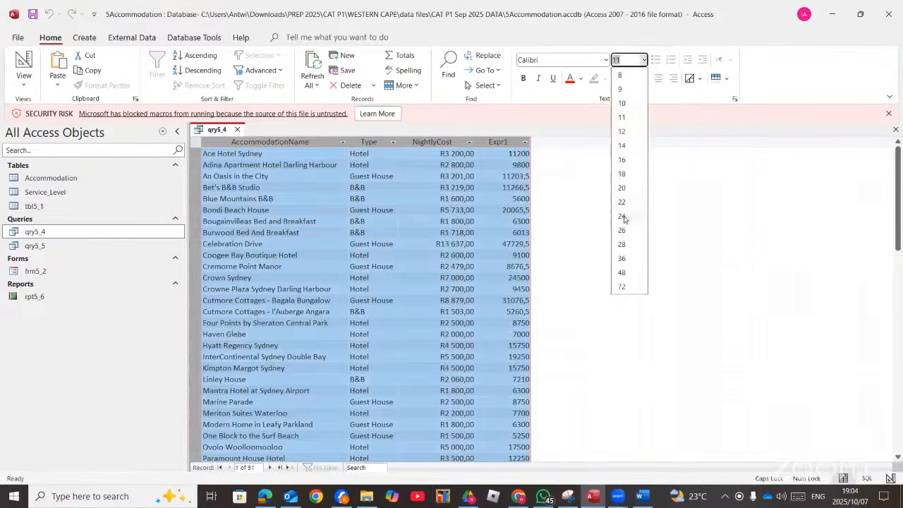
pyautogui.press('Escape')
pyautogui.write('24')
pyautogui.press('Return')
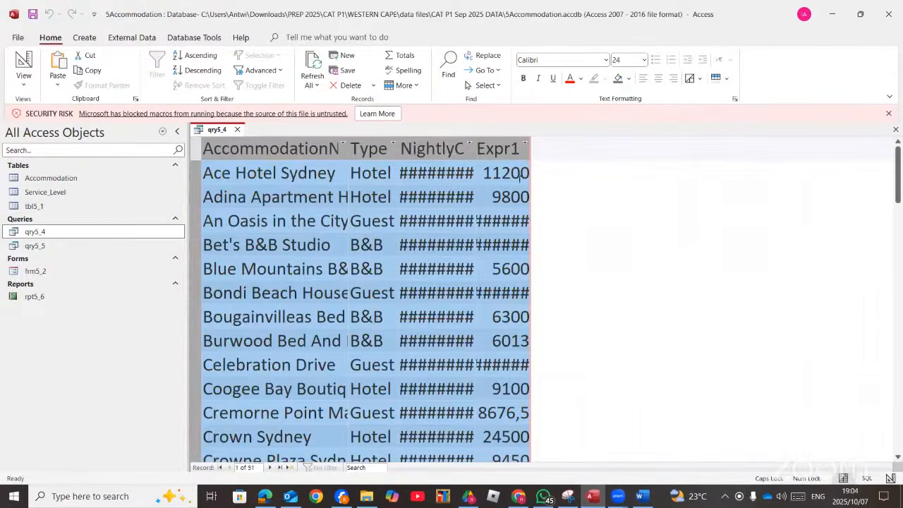
pyautogui.doubleClick(474, 148)
pyautogui.doubleClick(780, 144)
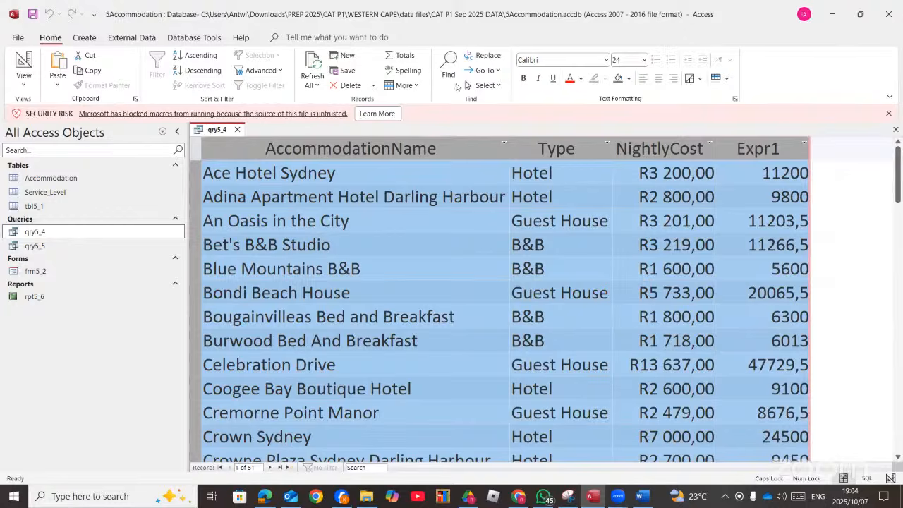
# Return qry5_4 to Design View and rename the calculated field DEPOSIT.
pyautogui.click(23, 84)
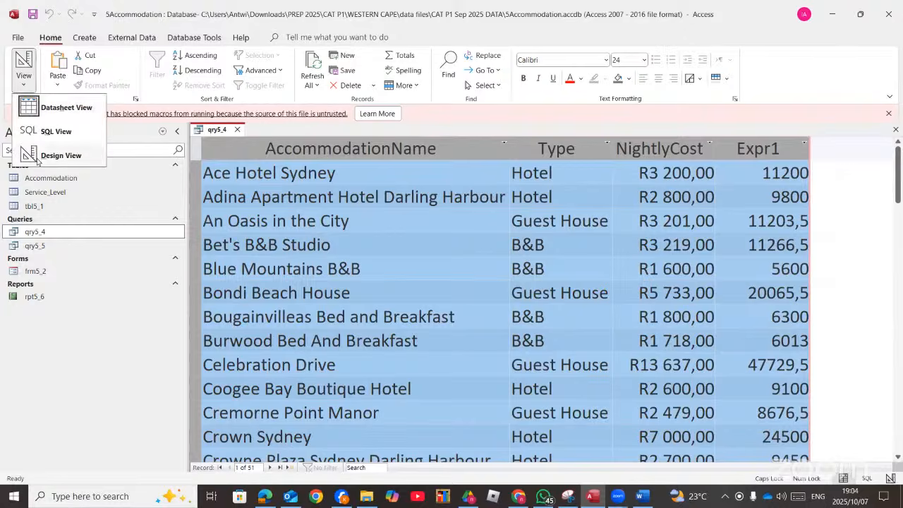
pyautogui.click(401, 222)
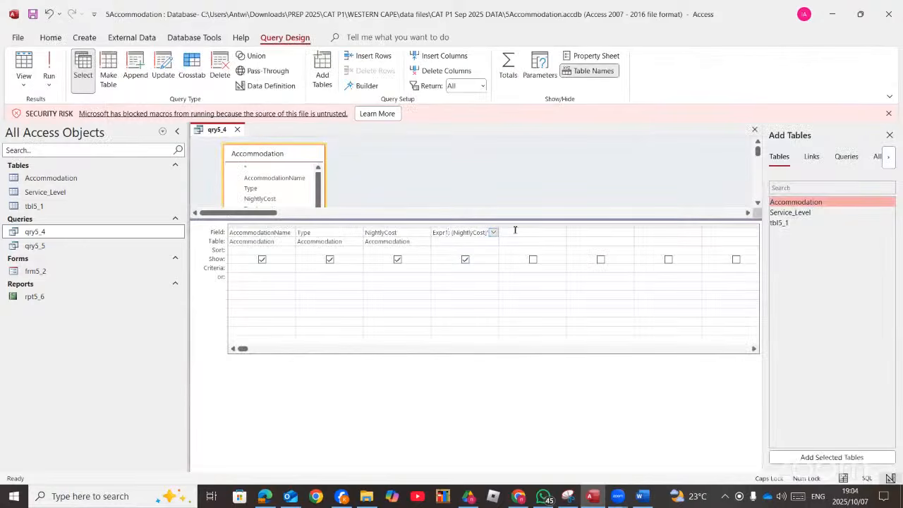
pyautogui.write('*7*50/')
pyautogui.press('Home')
pyautogui.write('DEPOSIT')
# Run qry5_4 and widen the DEPOSIT column to fit its values.
pyautogui.click(49, 67)
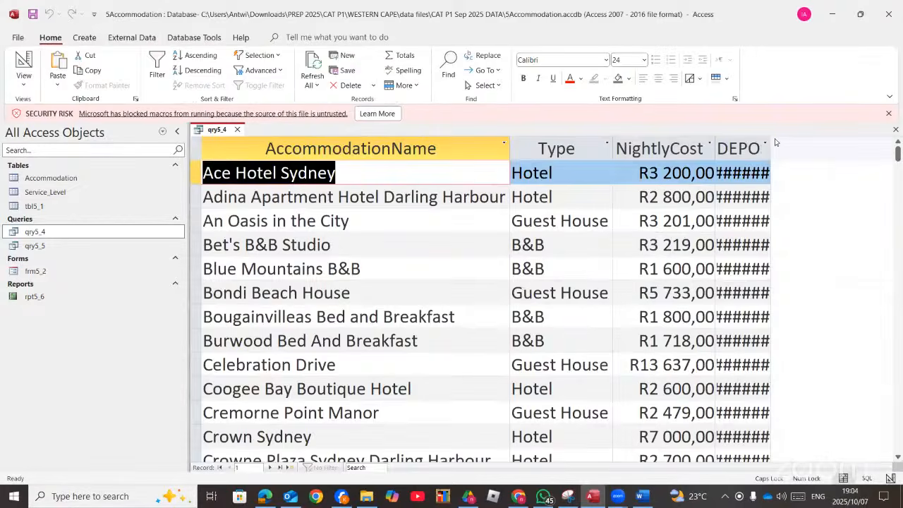
pyautogui.moveTo(771, 153); pyautogui.dragTo(788, 157)
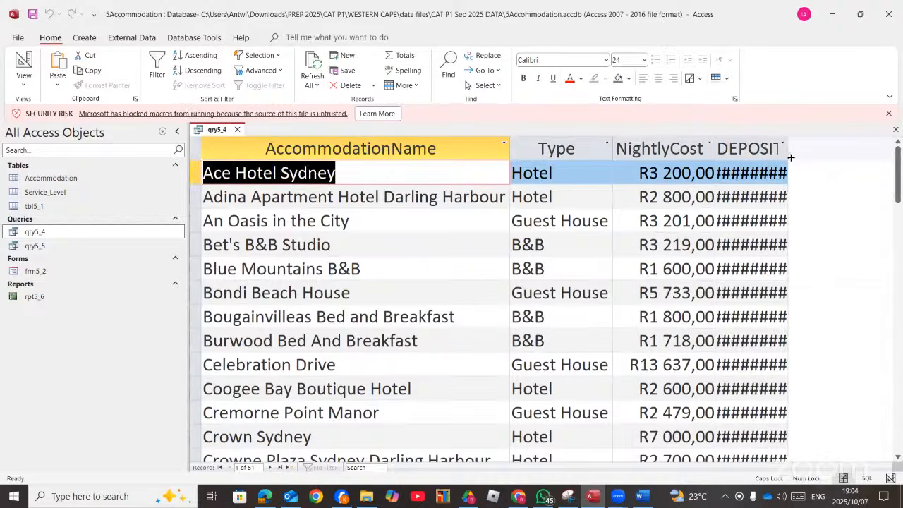
pyautogui.doubleClick(788, 152)
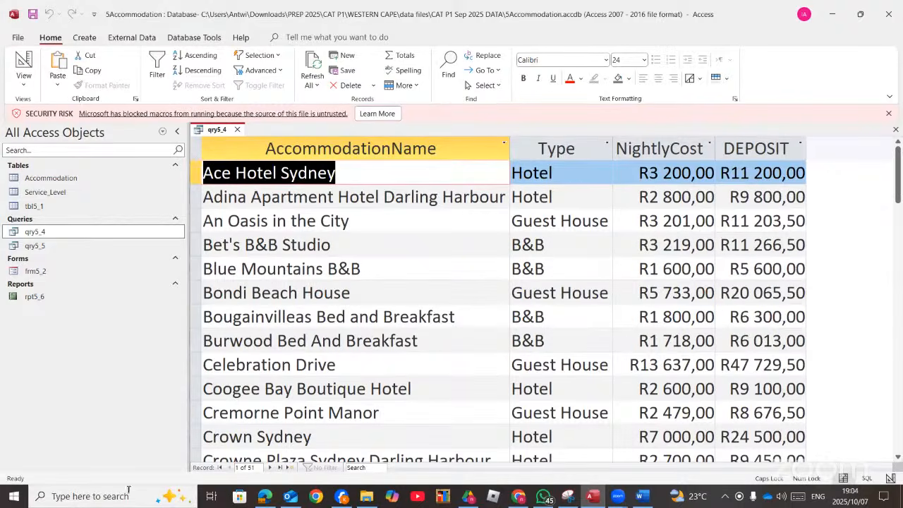
# In the exam PDF in Edge, highlight the average and per accommodation type wording in question 5.5 and draw a Totals sigma beside it.
pyautogui.click(264, 495)
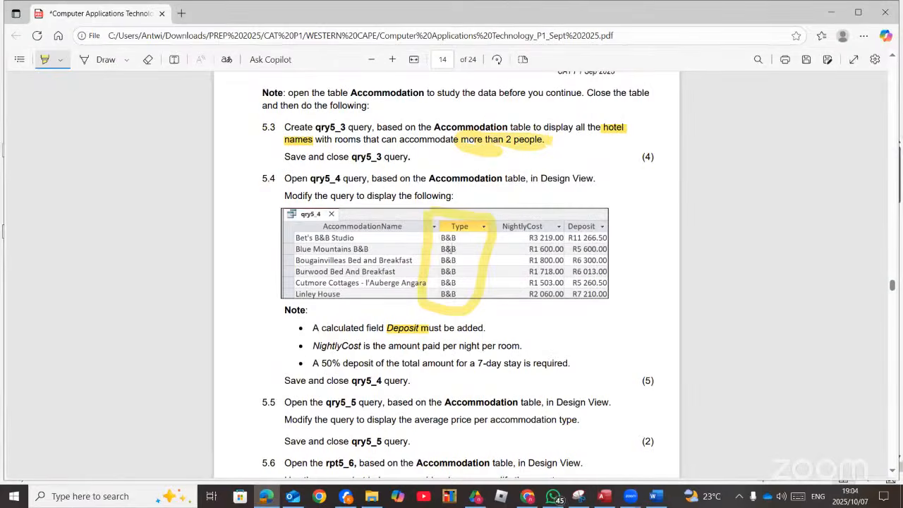
pyautogui.scroll(-5, 411, 305)
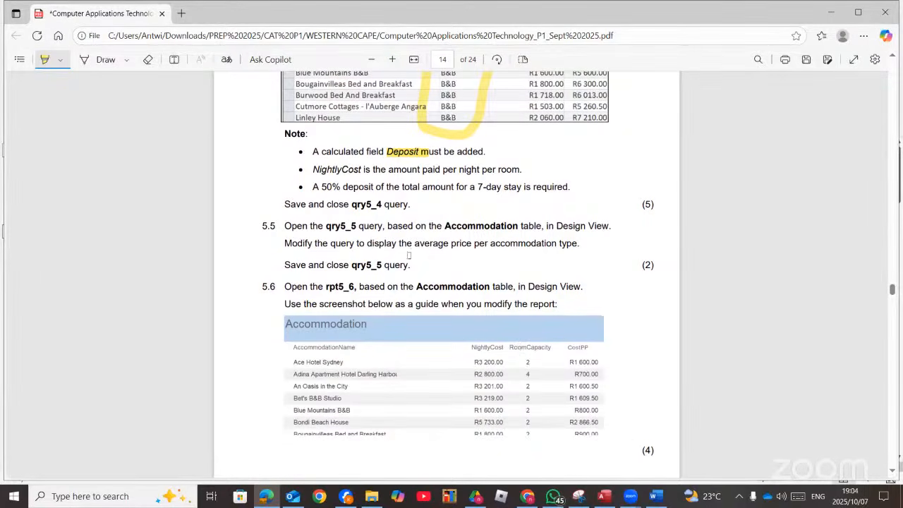
pyautogui.moveTo(415, 244); pyautogui.dragTo(450, 243)
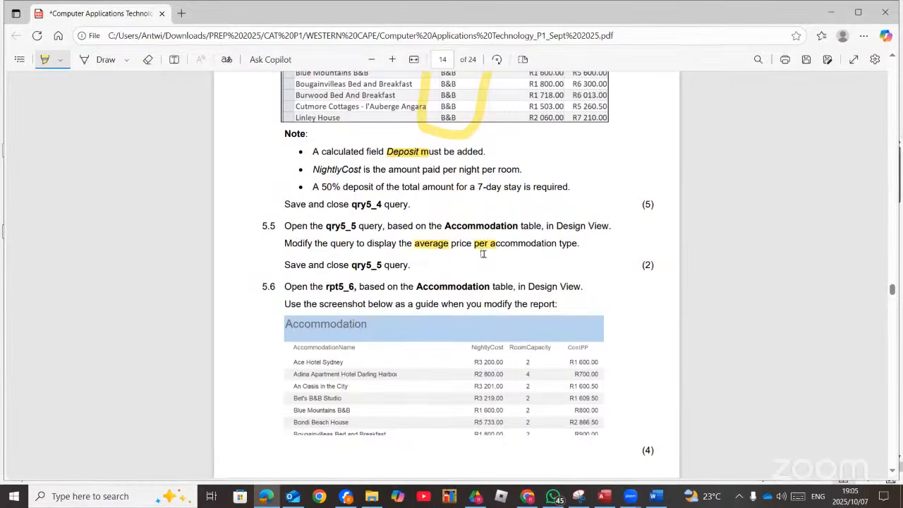
pyautogui.moveTo(588, 244); pyautogui.dragTo(540, 242)
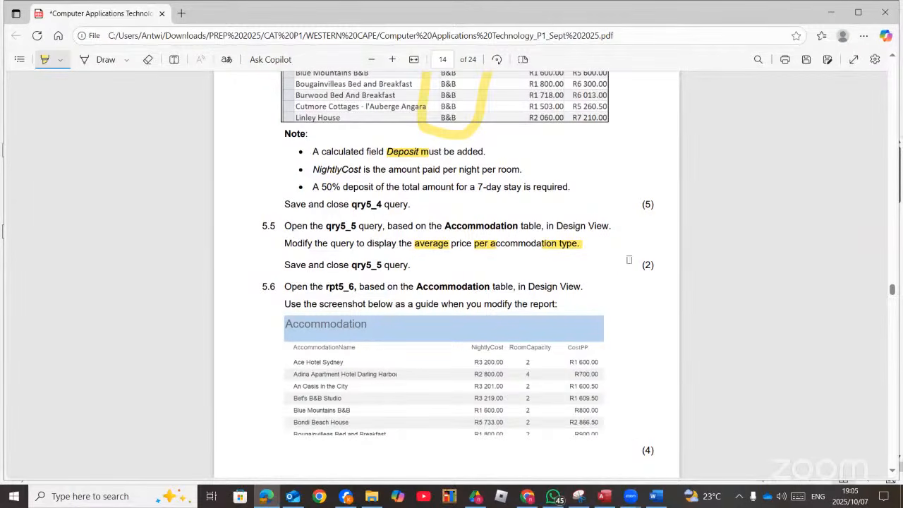
pyautogui.moveTo(626, 261)
pyautogui.mouseDown()
pyautogui.moveTo(648, 272)
pyautogui.moveTo(656, 256)
pyautogui.mouseUp()
pyautogui.moveTo(630, 154)
pyautogui.mouseDown()
pyautogui.moveTo(572, 171)
pyautogui.moveTo(639, 193)
pyautogui.moveTo(657, 217)
pyautogui.mouseUp()
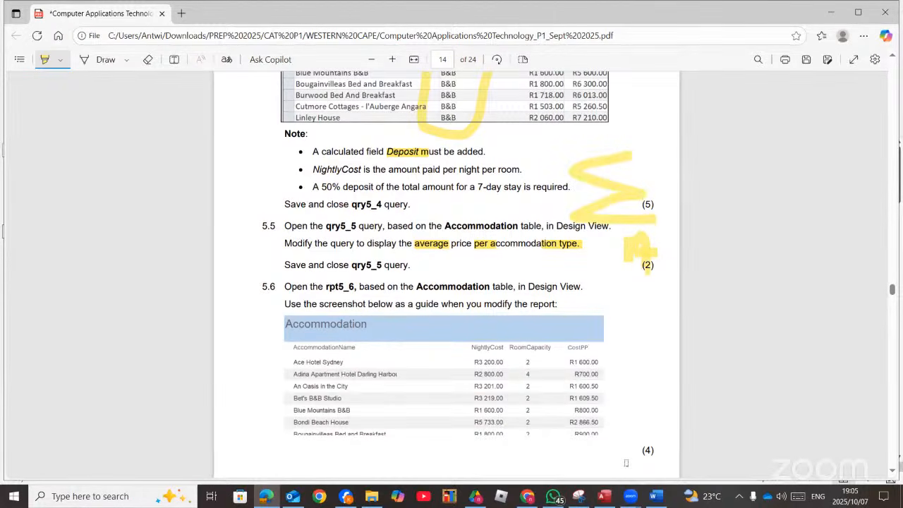
# Open qry5_5 in Design View in Access, add totals that average NightlyCost for each Type, and run the query.
pyautogui.rightClick(17, 242)
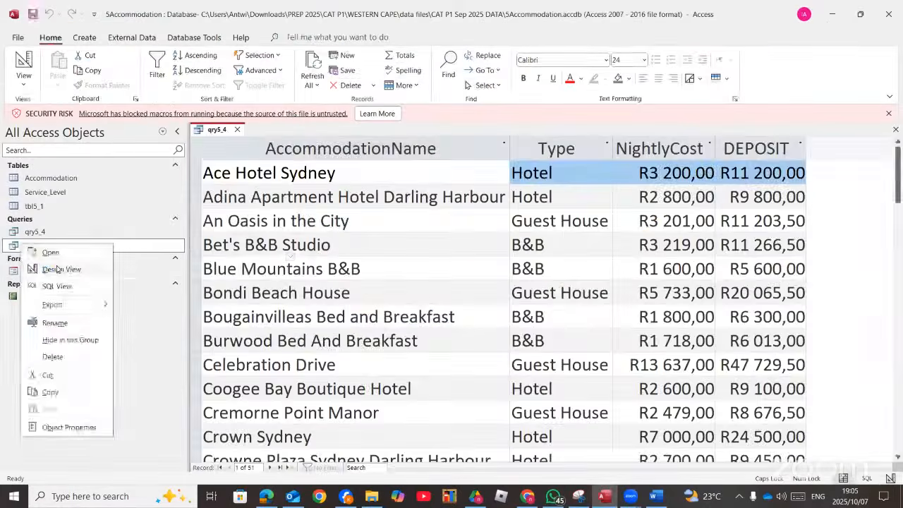
pyautogui.click(54, 269)
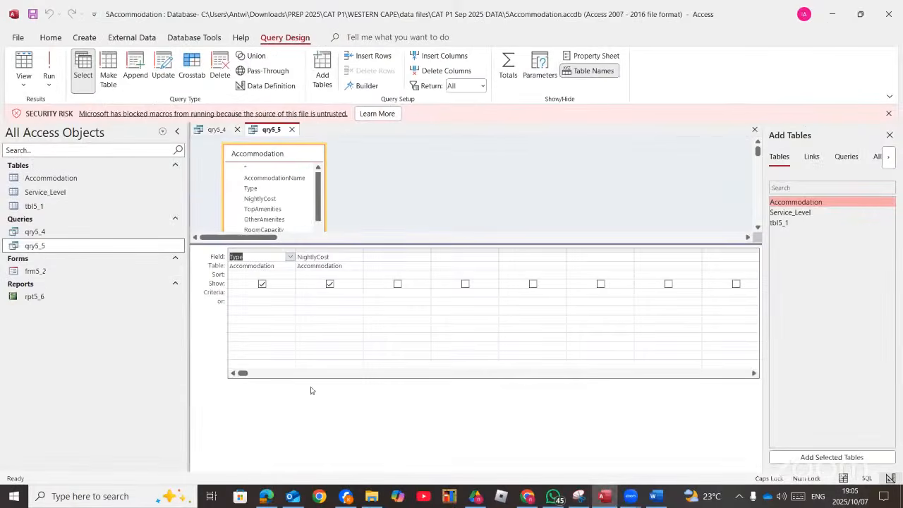
pyautogui.click(508, 69)
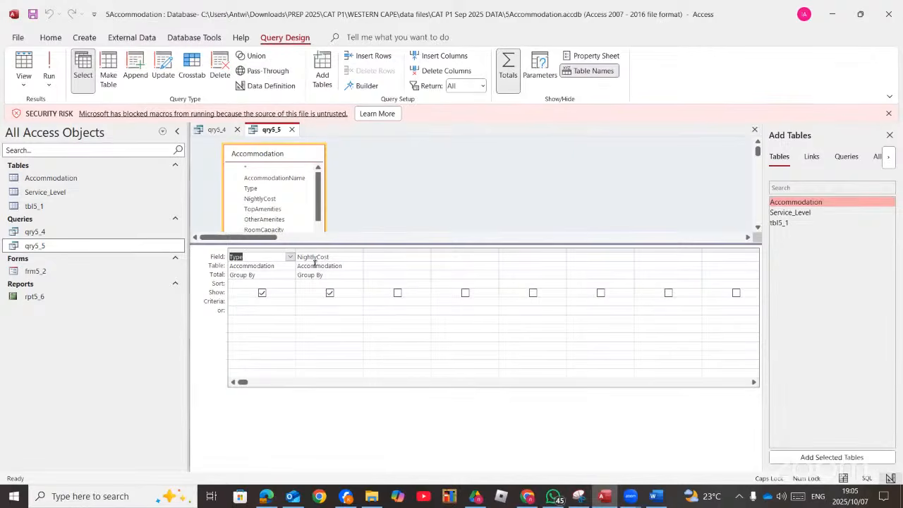
pyautogui.click(333, 276)
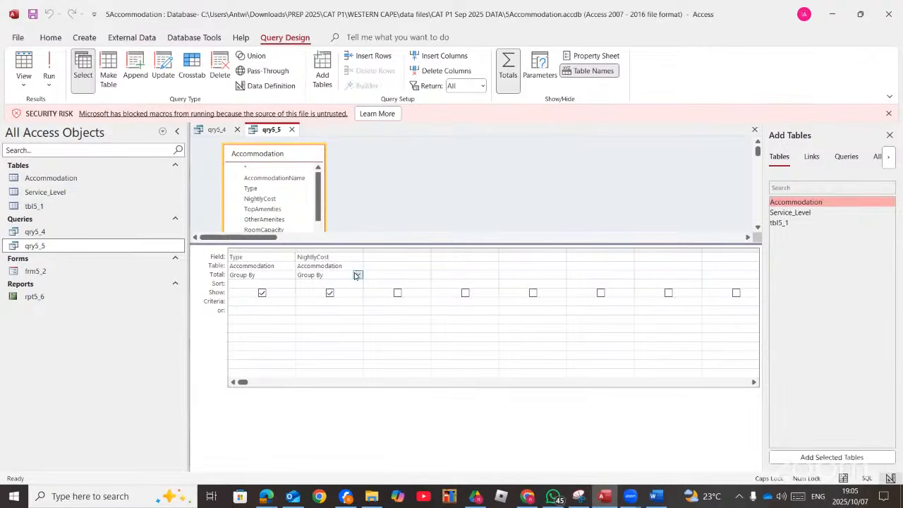
pyautogui.click(356, 276)
pyautogui.click(324, 300)
pyautogui.click(50, 63)
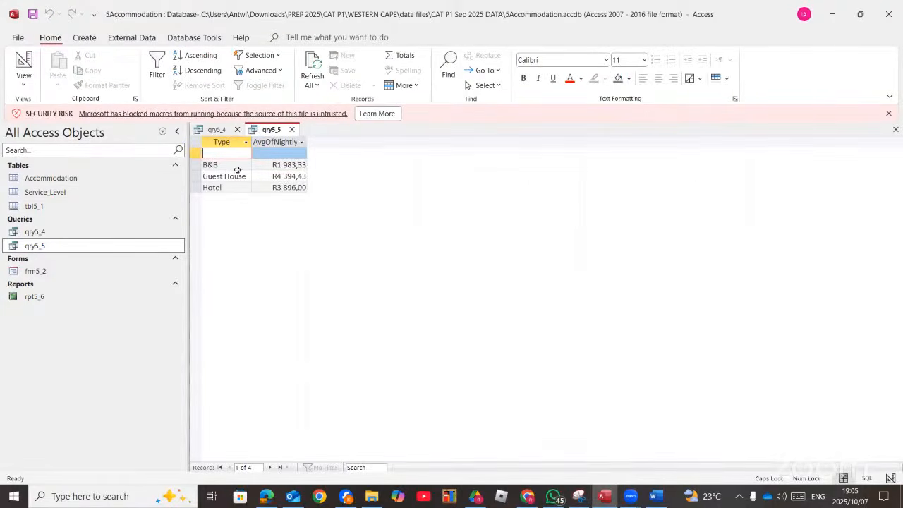
# Bring up the qry5_4 results and compare them with the question 5.4 example table in the exam PDF in Edge.
pyautogui.click(224, 134)
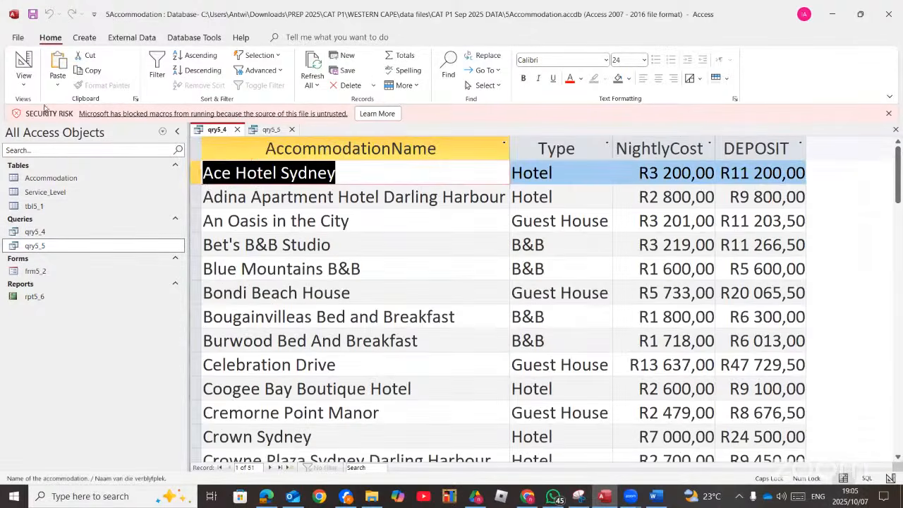
pyautogui.click(267, 496)
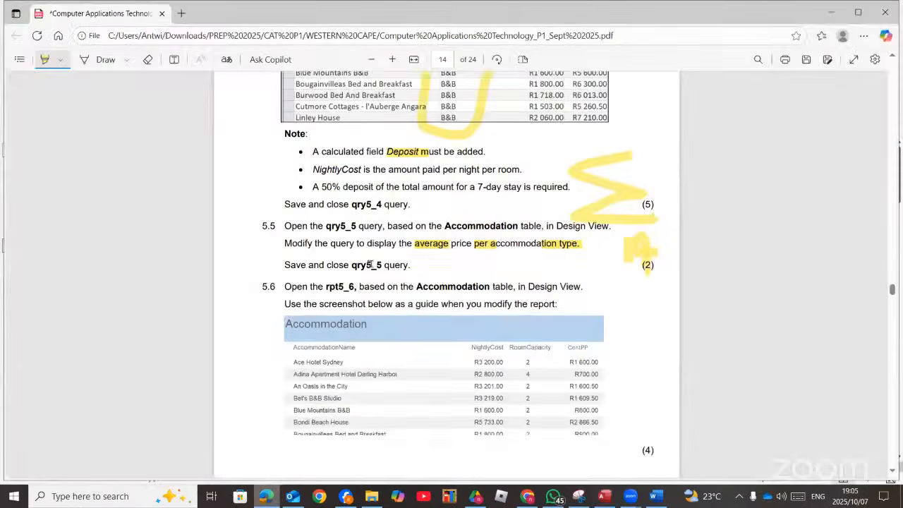
pyautogui.scroll(3, 458, 259)
pyautogui.scroll(1, 458, 259)
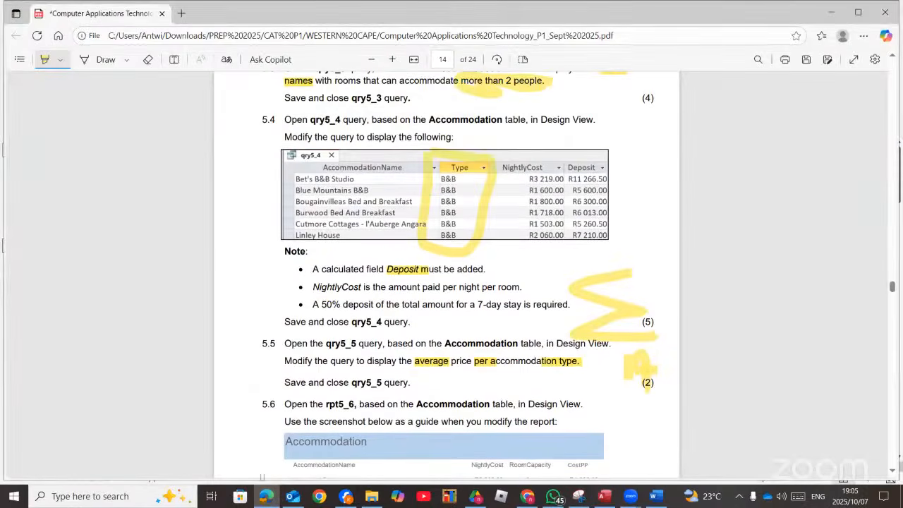
# Switch back to Access, open qry5_4 in Design View, enter *B&B* as the Type criterion, and run the query.
pyautogui.hotkey('alt', 'Tab')
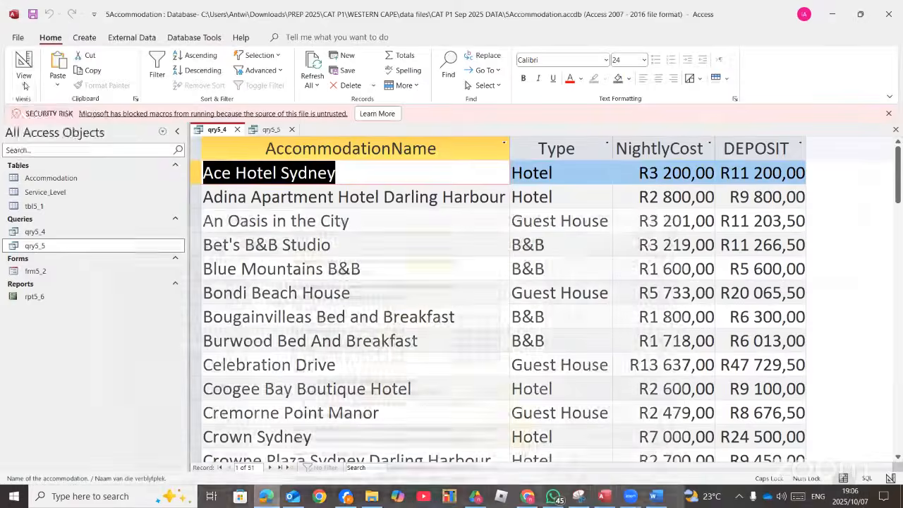
pyautogui.click(24, 84)
pyautogui.click(47, 147)
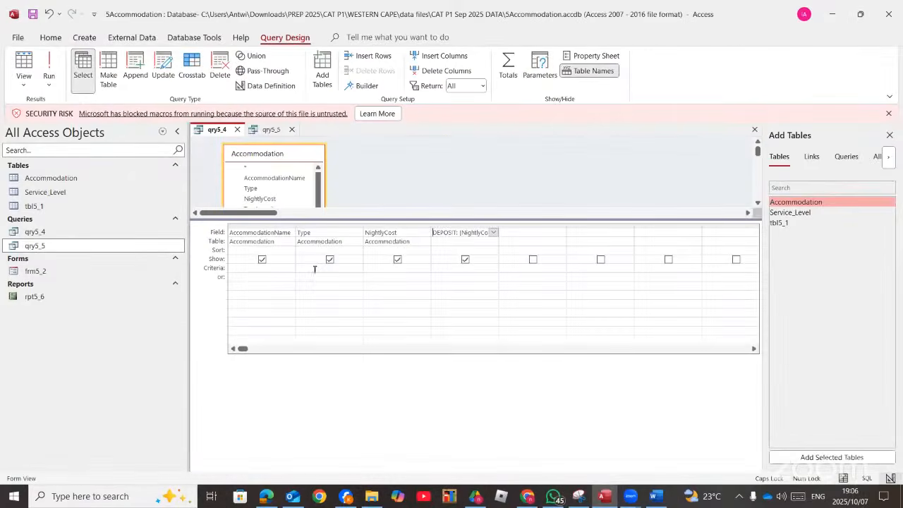
pyautogui.click(315, 269)
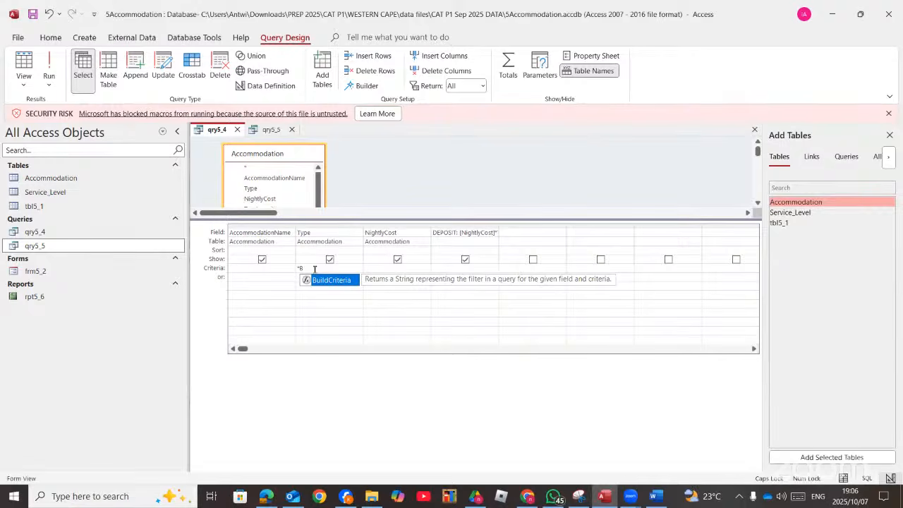
pyautogui.write('&')
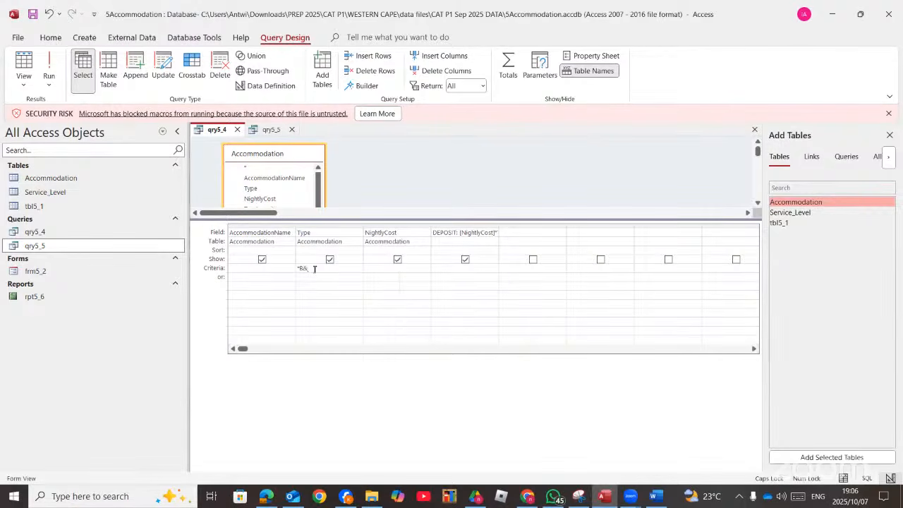
pyautogui.write('B*')
pyautogui.click(48, 65)
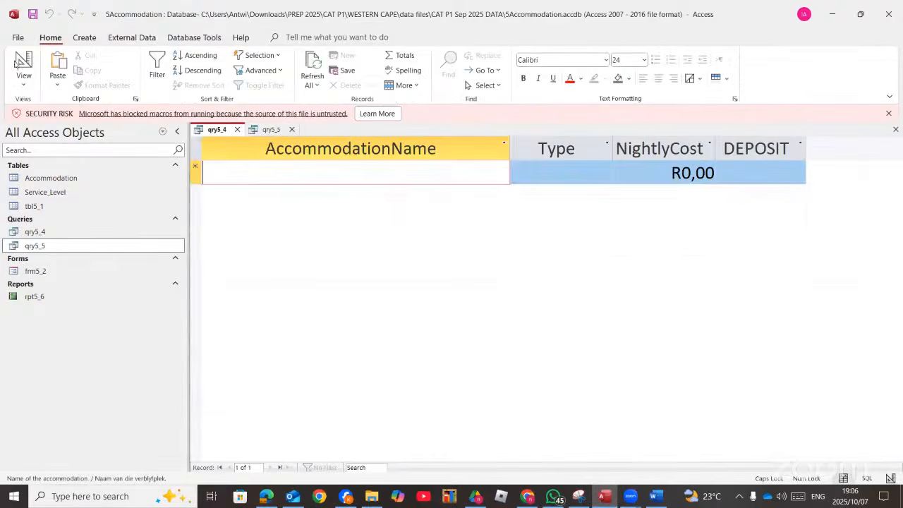
# Return qry5_4 to Design View, clear the Type criterion, and run the query without it.
pyautogui.click(24, 62)
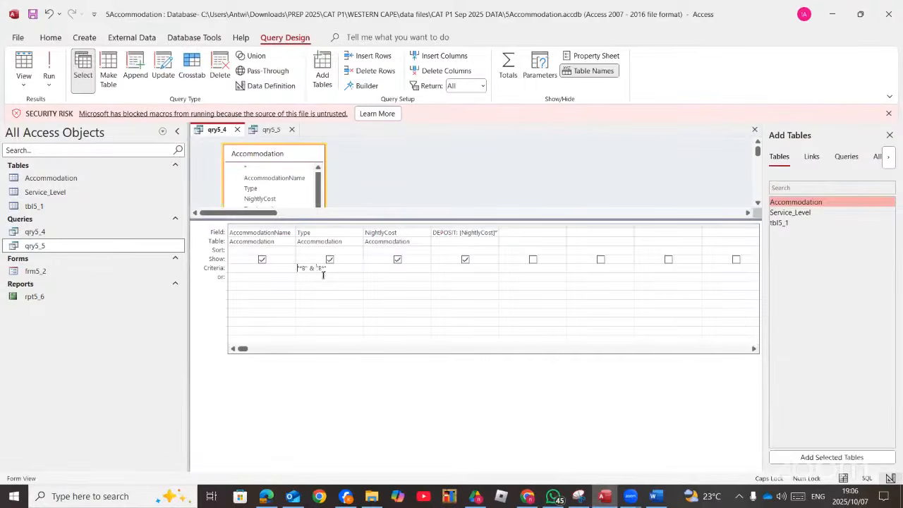
pyautogui.moveTo(332, 268); pyautogui.dragTo(296, 267)
pyautogui.press('Delete')
pyautogui.write('b')
pyautogui.press('BackSpace')
pyautogui.click(49, 67)
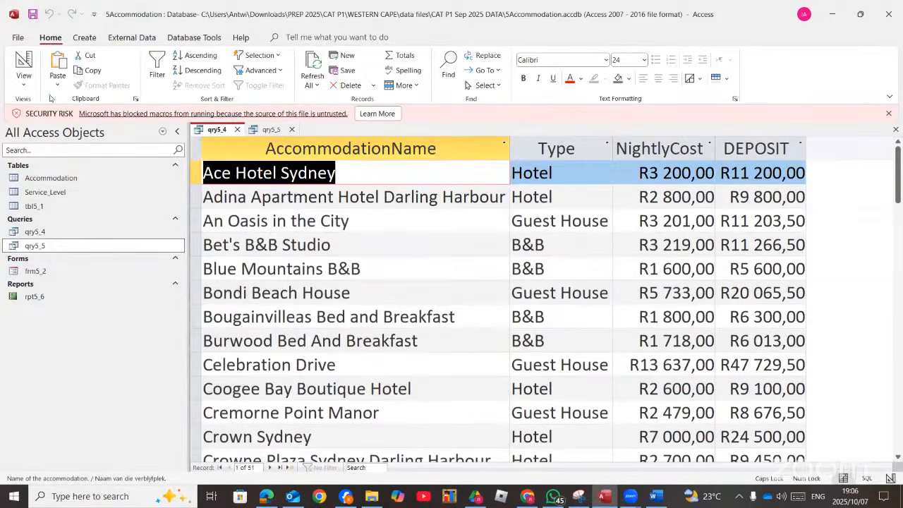
# Try B&B without wildcards as the Type criterion in qry5_4's design and run the query.
pyautogui.click(20, 86)
pyautogui.click(49, 155)
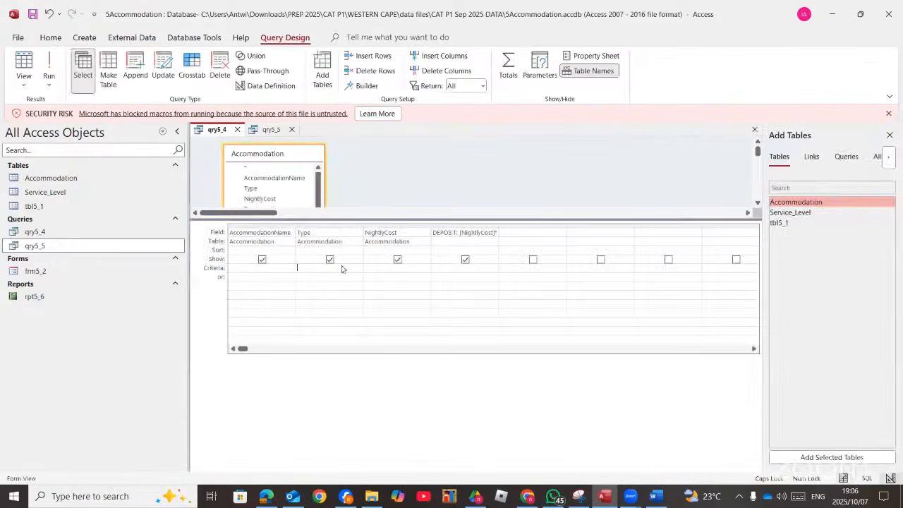
pyautogui.write('B')
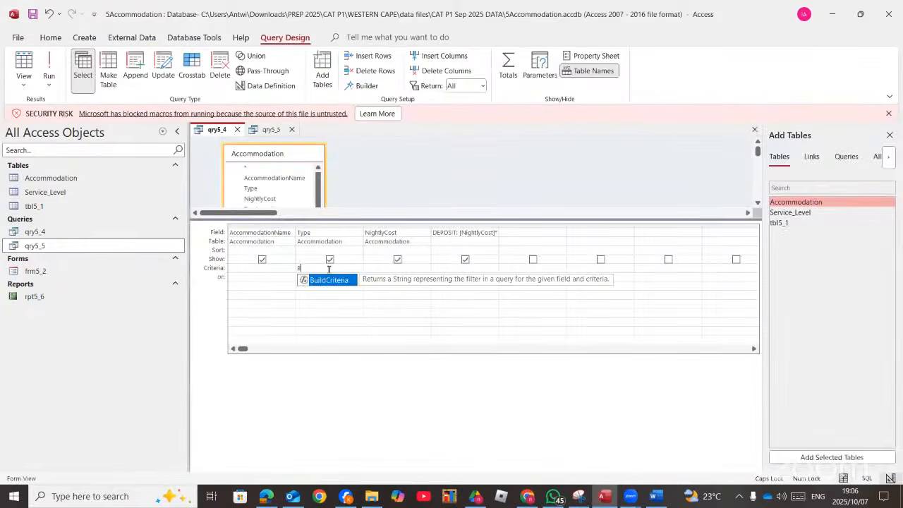
pyautogui.write('&')
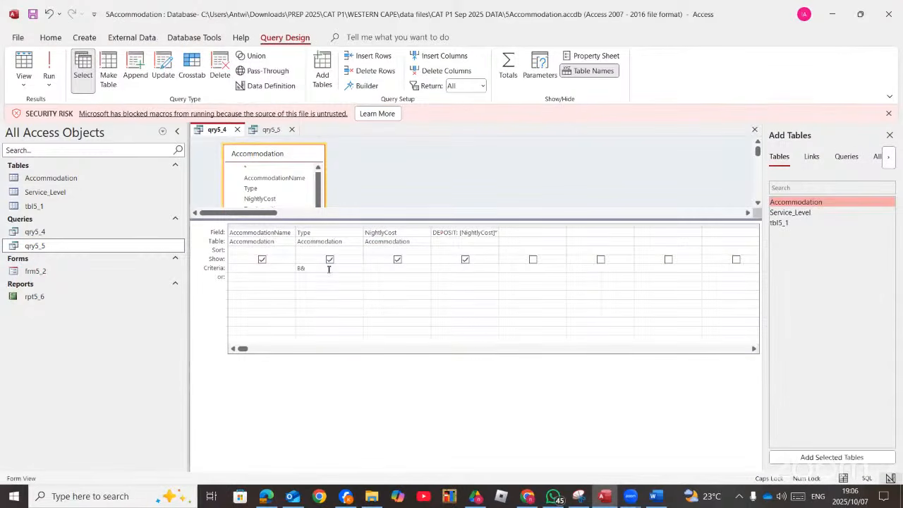
pyautogui.write('B')
pyautogui.click(48, 64)
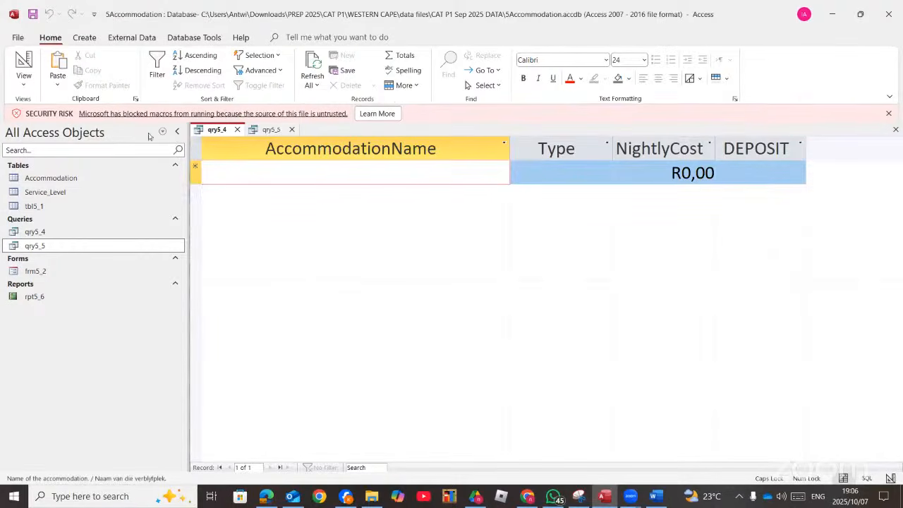
# Replace the Type criterion in qry5_4's design with the wildcard B* and run the query.
pyautogui.click(23, 83)
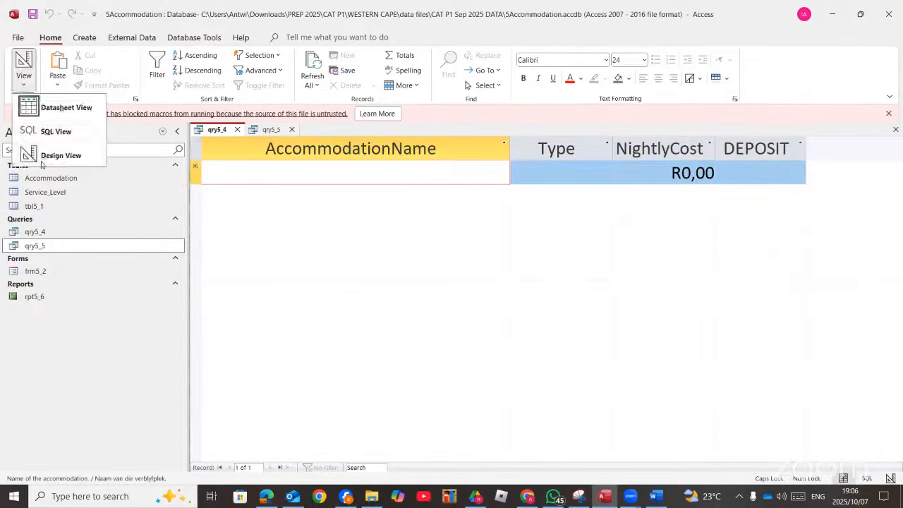
pyautogui.click(42, 155)
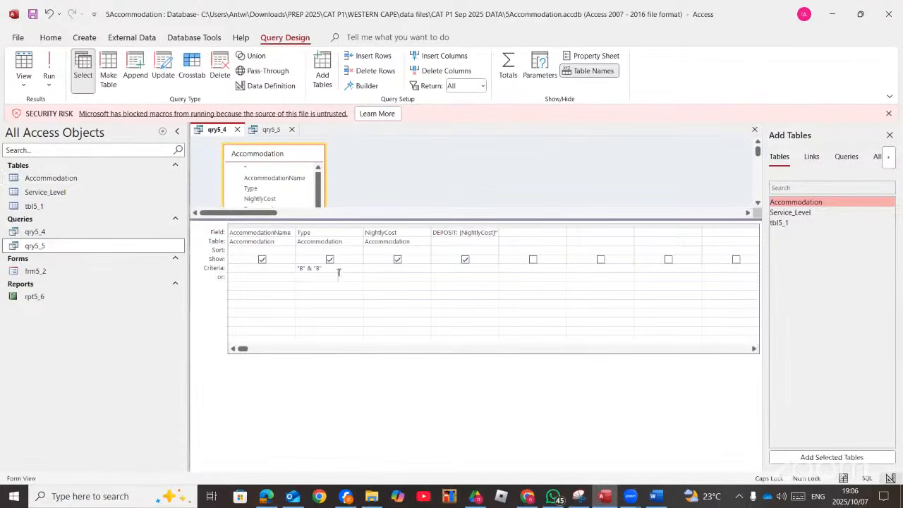
pyautogui.moveTo(339, 272); pyautogui.dragTo(282, 265)
pyautogui.press('Delete')
pyautogui.write('B*')
pyautogui.click(52, 67)
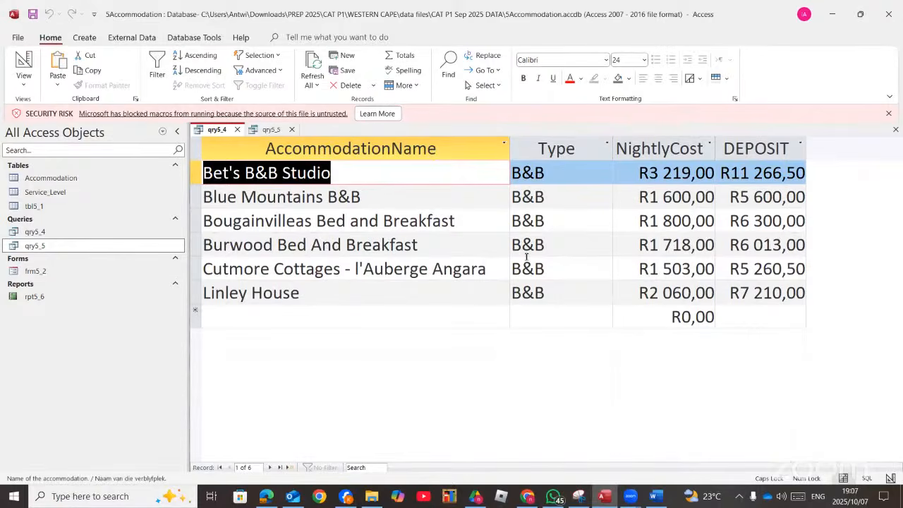
# Check qry5_4's criterion in Design View, and close qry5_4 and qry5_5 without saving their design changes.
pyautogui.click(24, 63)
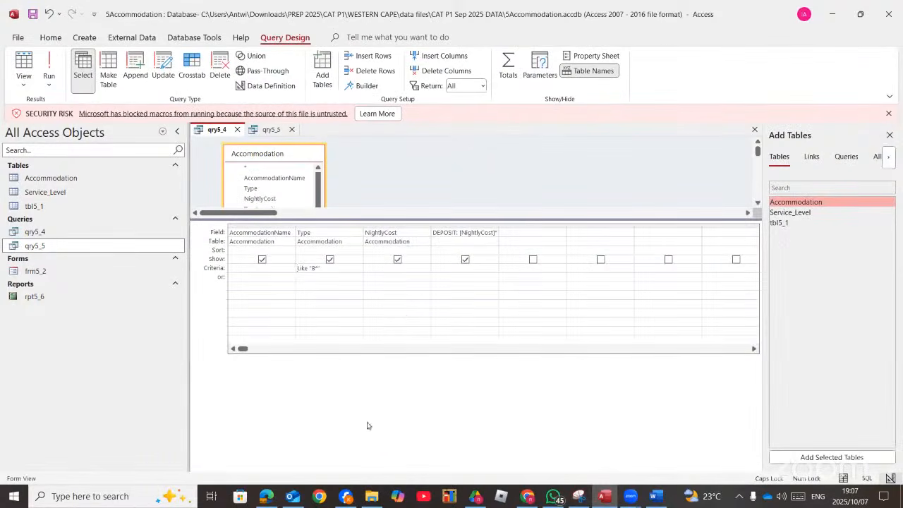
pyautogui.click(237, 130)
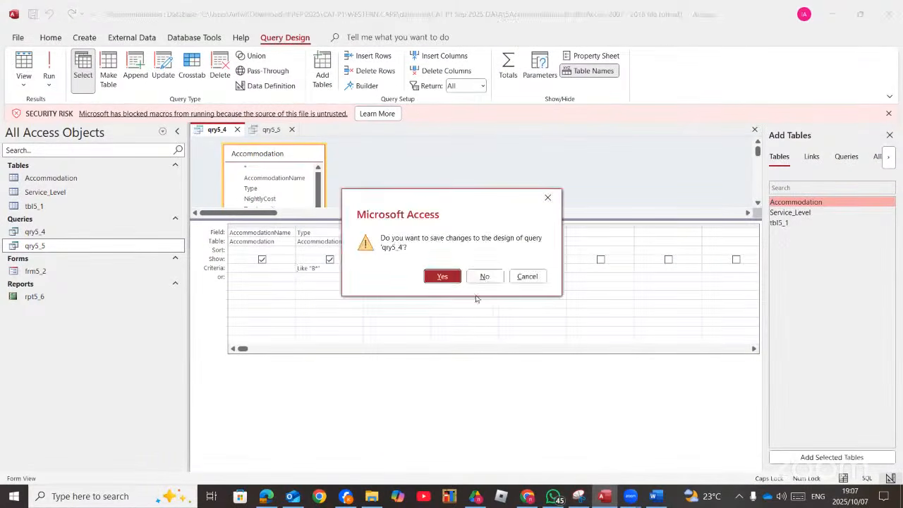
pyautogui.click(483, 279)
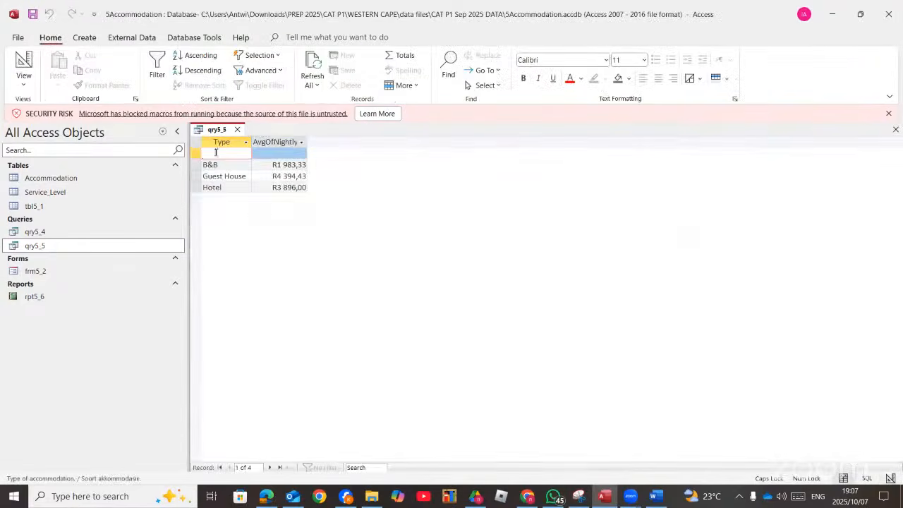
pyautogui.click(236, 130)
pyautogui.click(483, 276)
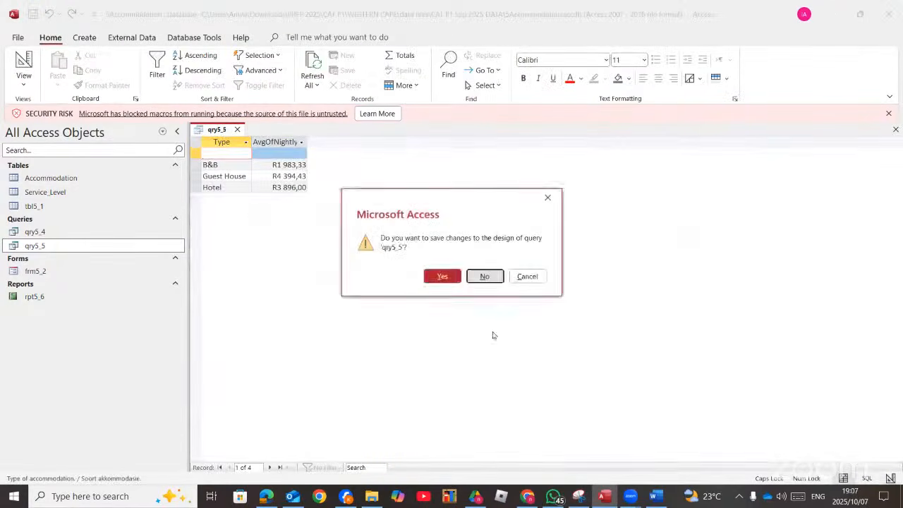
# Check the YouTube Studio live stream dashboard in Chrome and return to the exam PDF in Edge.
pyautogui.click(266, 496)
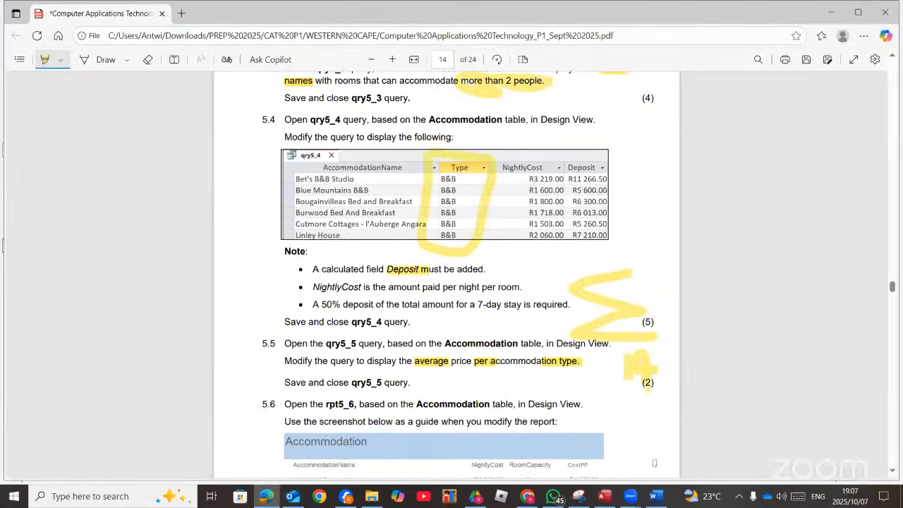
pyautogui.click(529, 497)
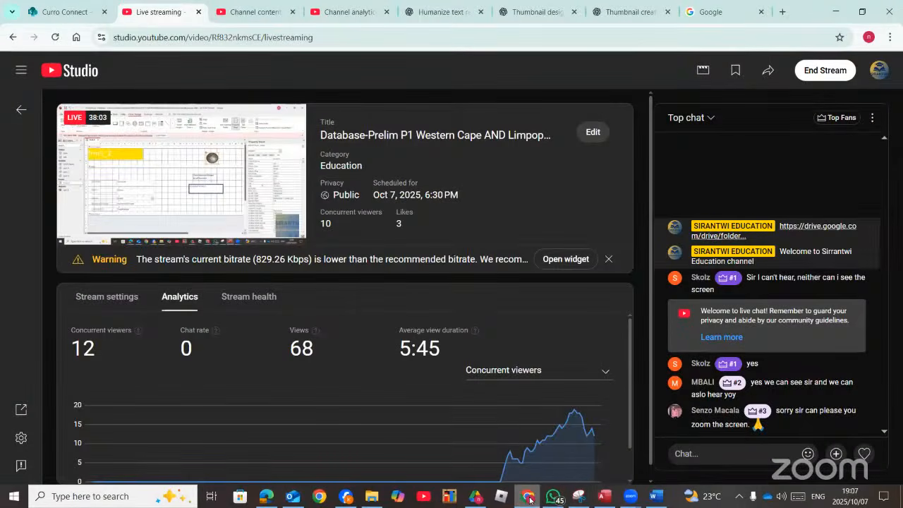
pyautogui.click(529, 498)
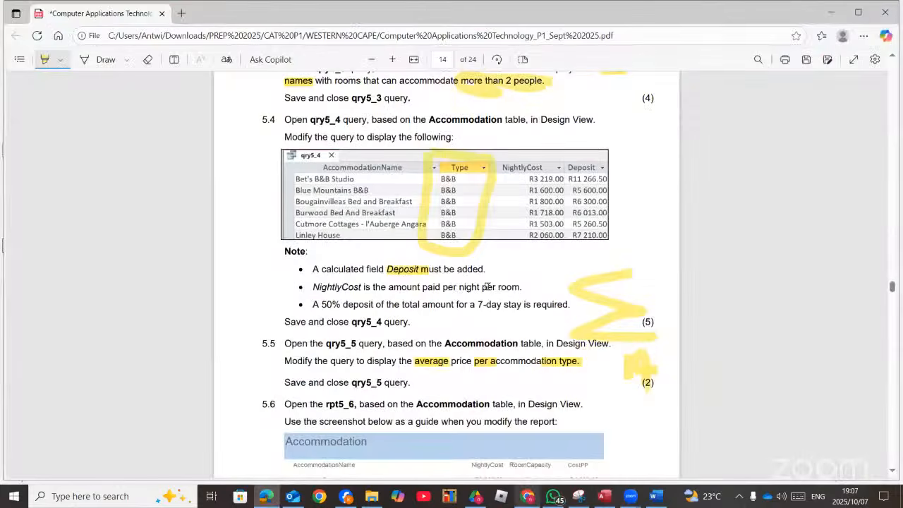
# Examine the report instructions for questions 5.6 and 5.7 in the exam PDF, including the example screenshot and notes.
pyautogui.scroll(-3, 486, 286)
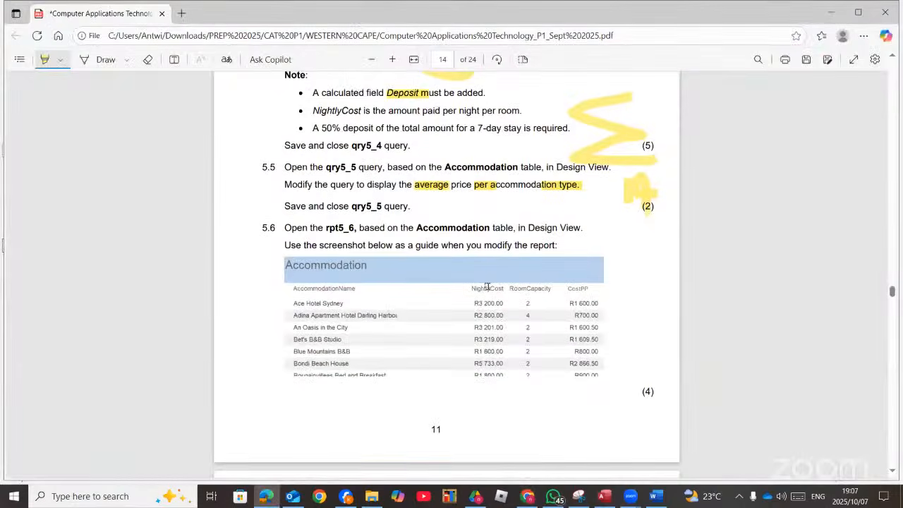
pyautogui.scroll(-2, 487, 286)
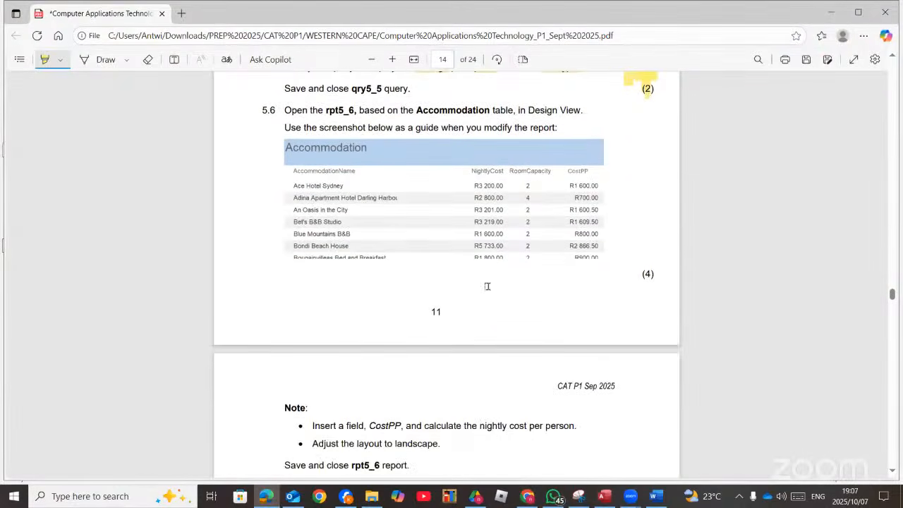
pyautogui.scroll(-1, 486, 286)
pyautogui.scroll(-1, 486, 286)
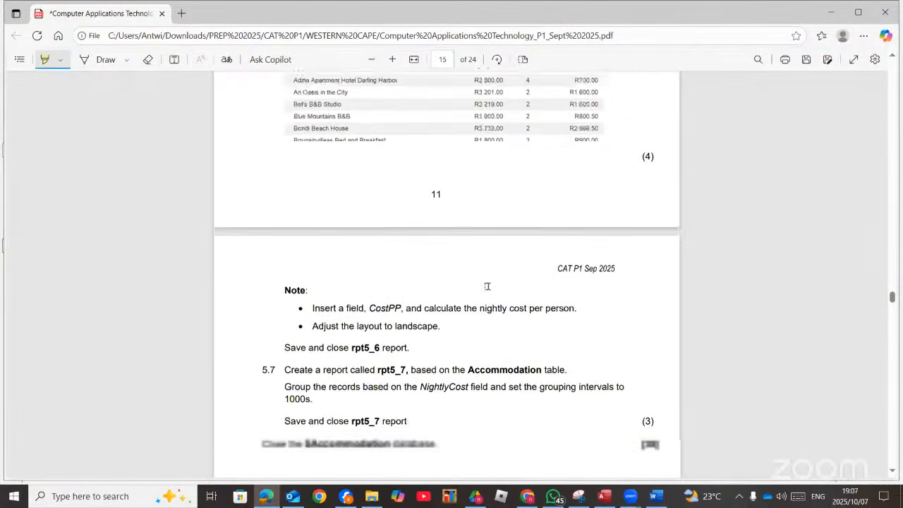
pyautogui.scroll(1, 487, 286)
pyautogui.scroll(2, 486, 286)
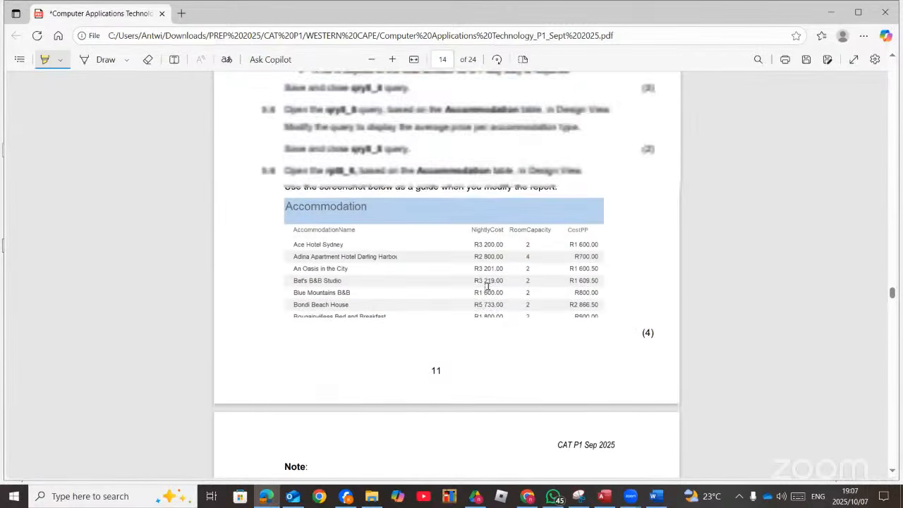
pyautogui.scroll(-1, 487, 286)
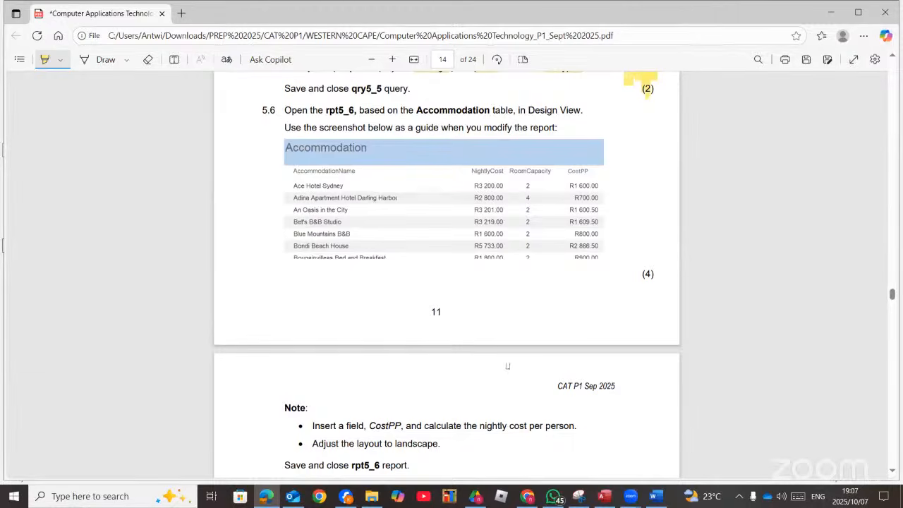
pyautogui.scroll(-2, 507, 366)
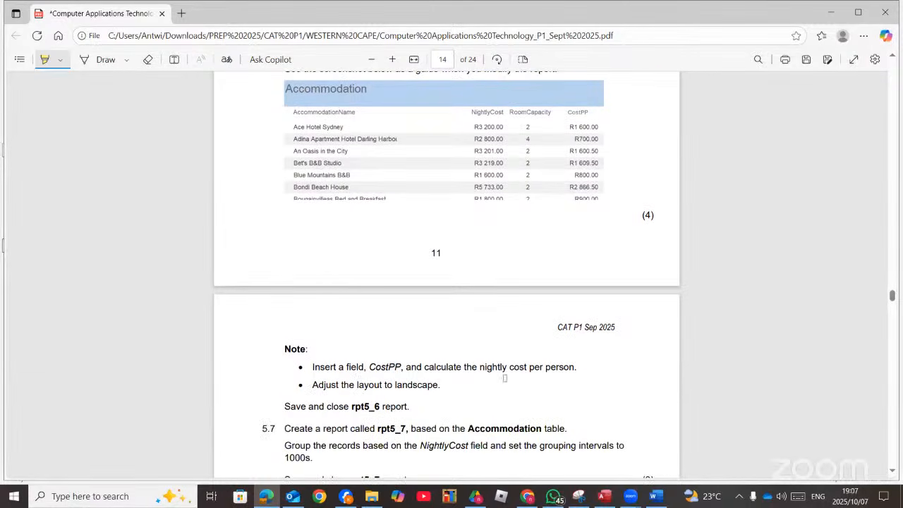
pyautogui.scroll(2, 634, 244)
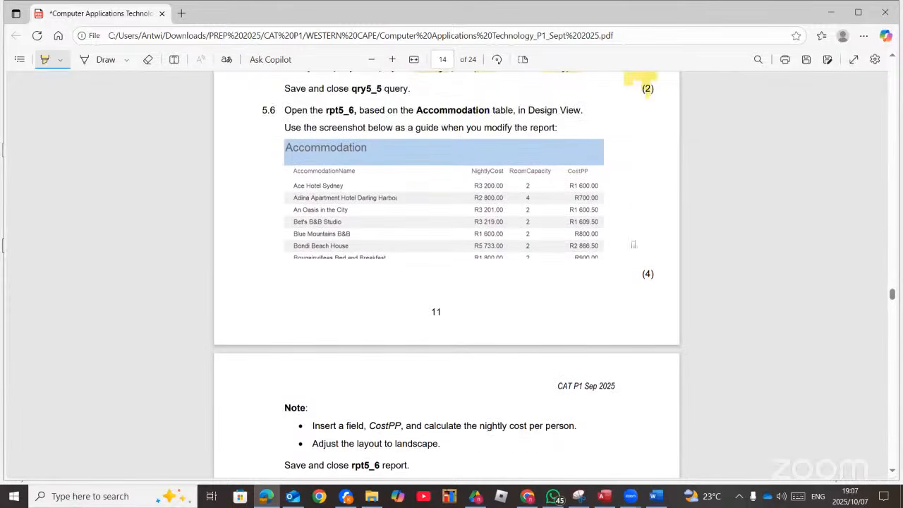
# Circle the CostPP column in the question 5.6 screenshot with the highlighter, review the notes, and switch to Access.
pyautogui.moveTo(560, 157)
pyautogui.mouseDown()
pyautogui.moveTo(619, 173)
pyautogui.moveTo(601, 275)
pyautogui.moveTo(553, 249)
pyautogui.moveTo(558, 156)
pyautogui.mouseUp()
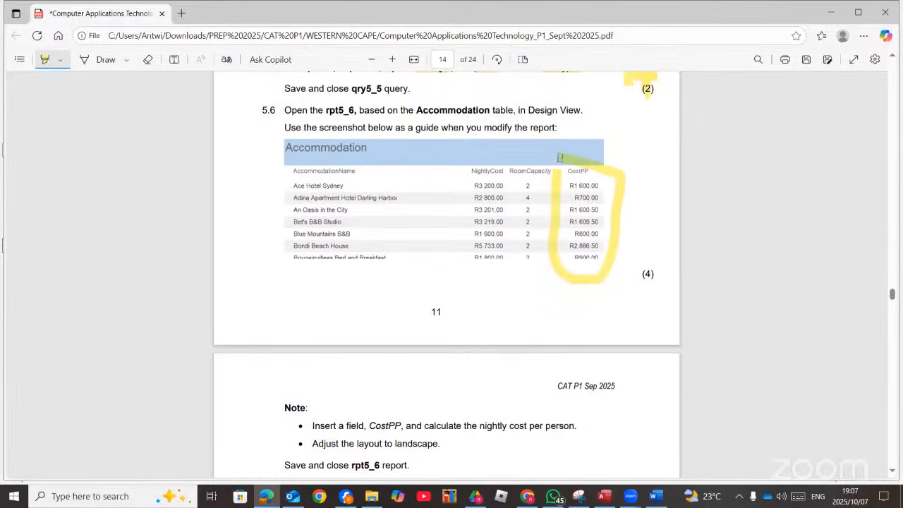
pyautogui.scroll(-3, 475, 304)
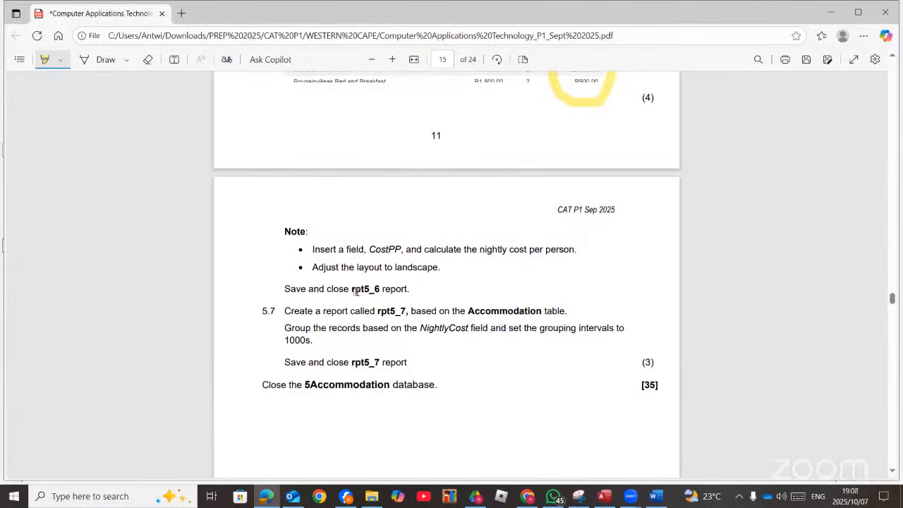
pyautogui.scroll(3, 550, 336)
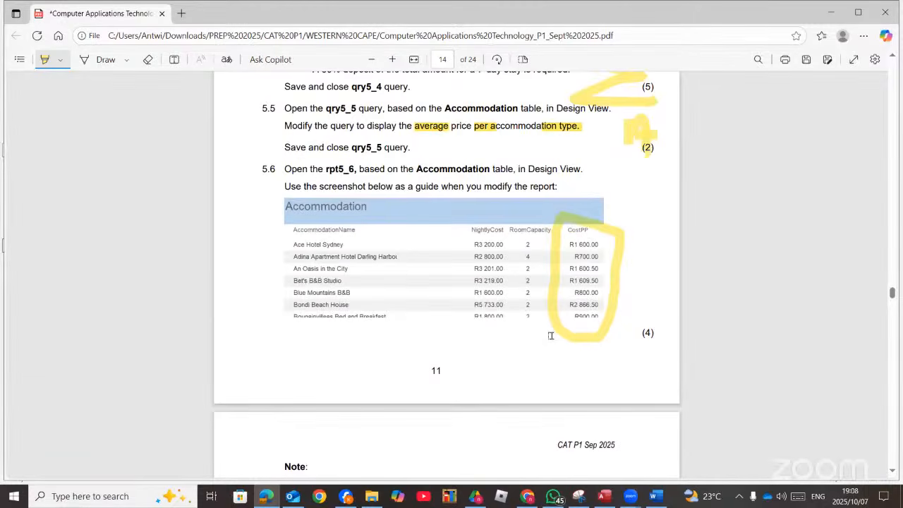
pyautogui.click(610, 499)
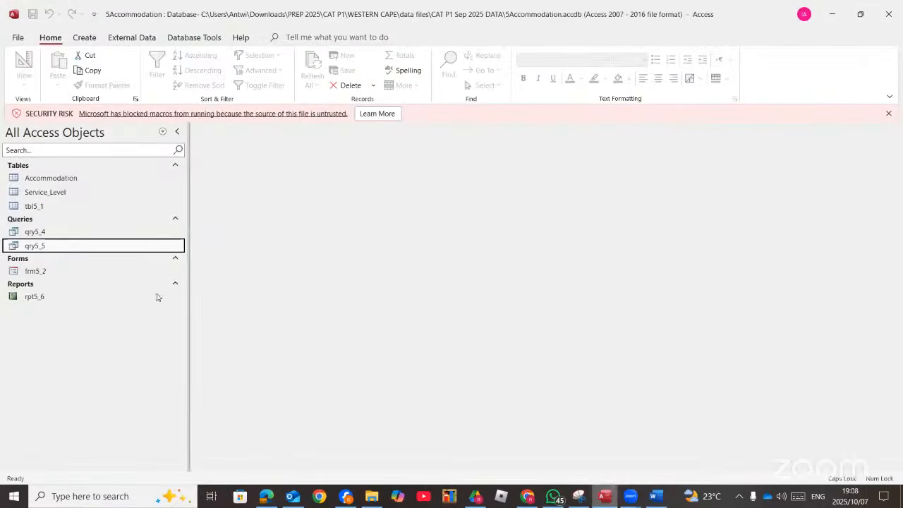
# Open the report rpt5_6 in Design View.
pyautogui.rightClick(42, 304)
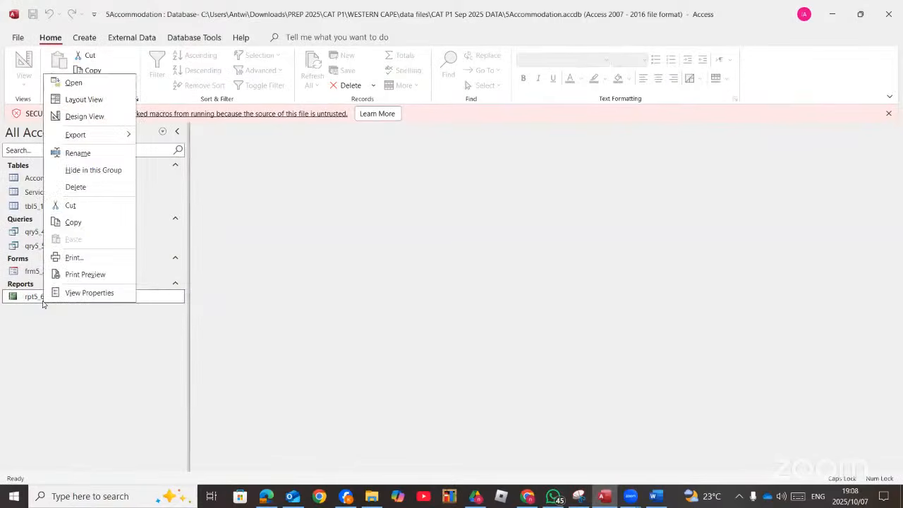
pyautogui.click(86, 116)
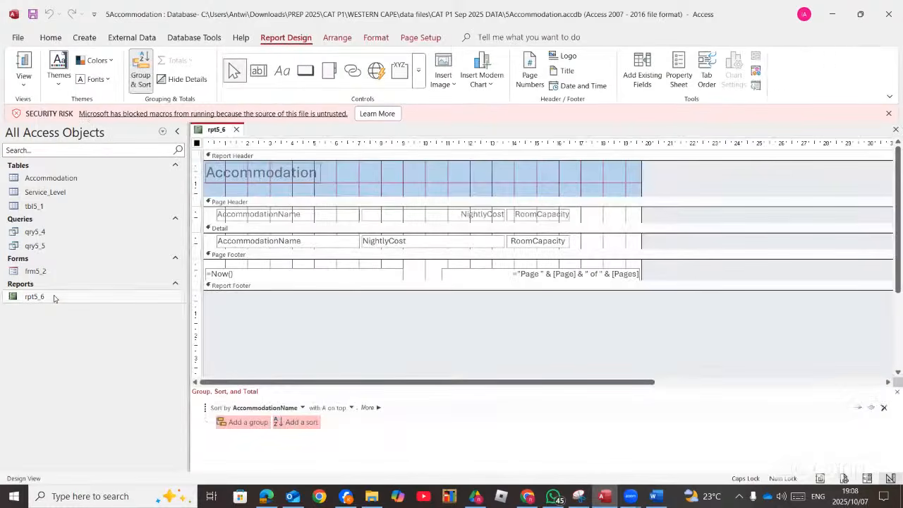
pyautogui.rightClick(55, 296)
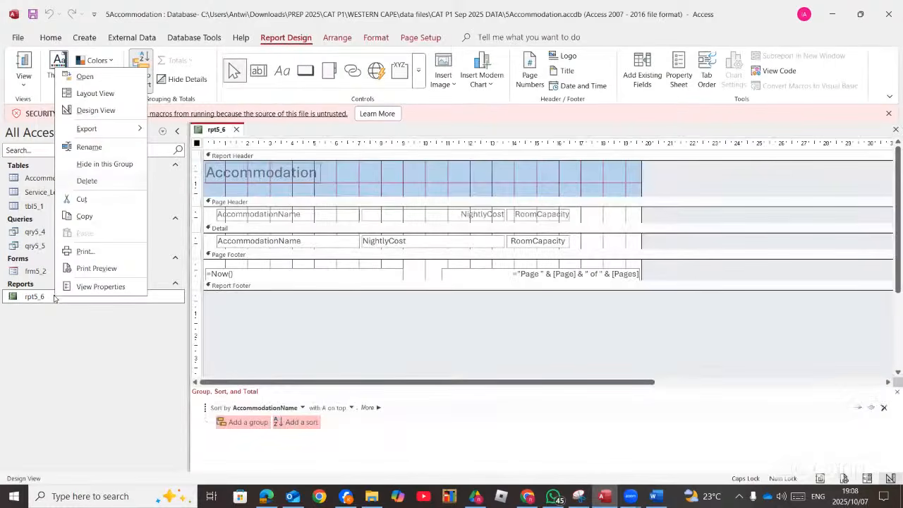
pyautogui.click(110, 118)
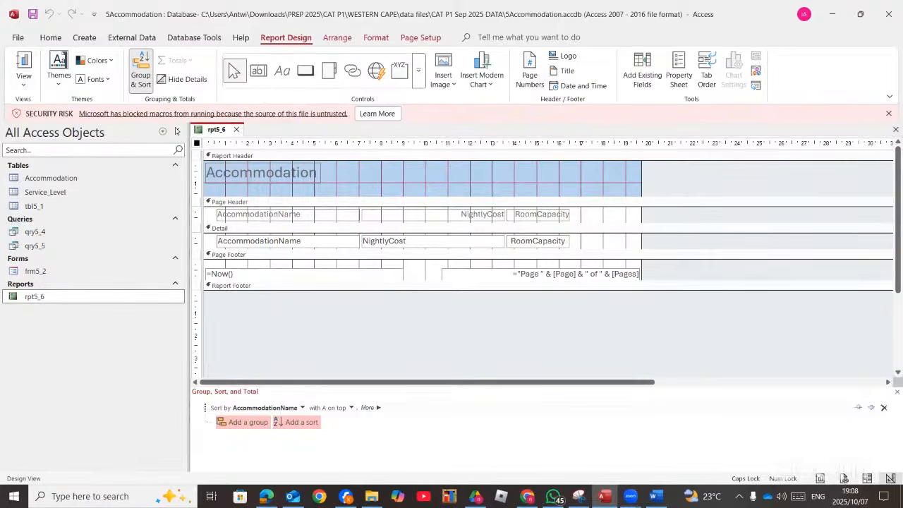
# Check the report in Report View, Layout View and Print Preview, and return to Design View.
pyautogui.click(24, 67)
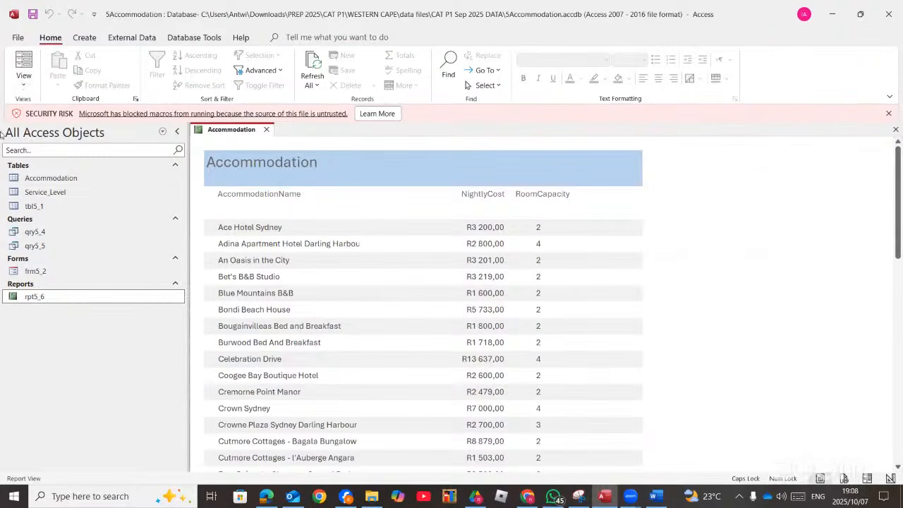
pyautogui.click(24, 85)
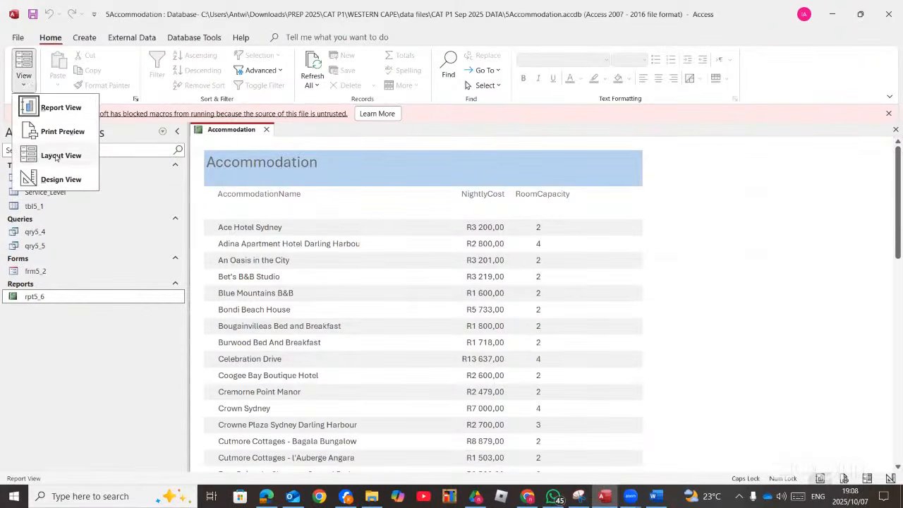
pyautogui.click(56, 156)
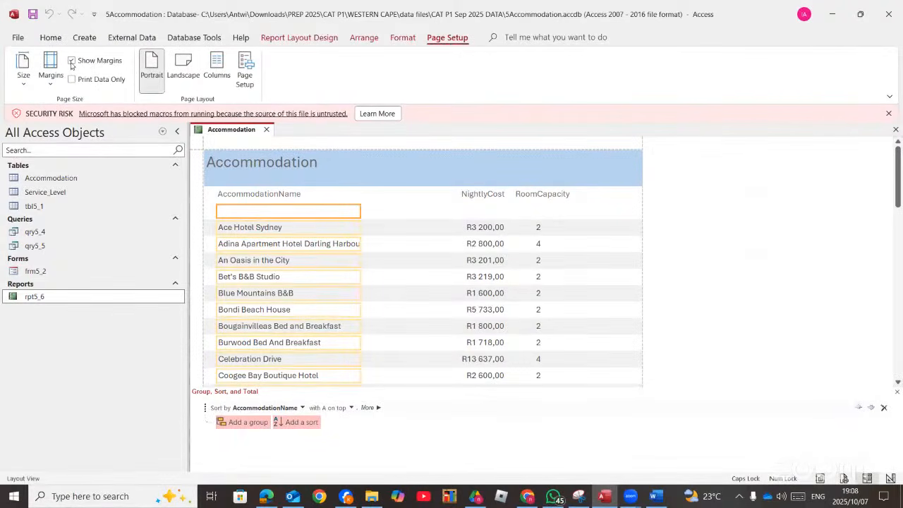
pyautogui.click(51, 37)
pyautogui.click(23, 74)
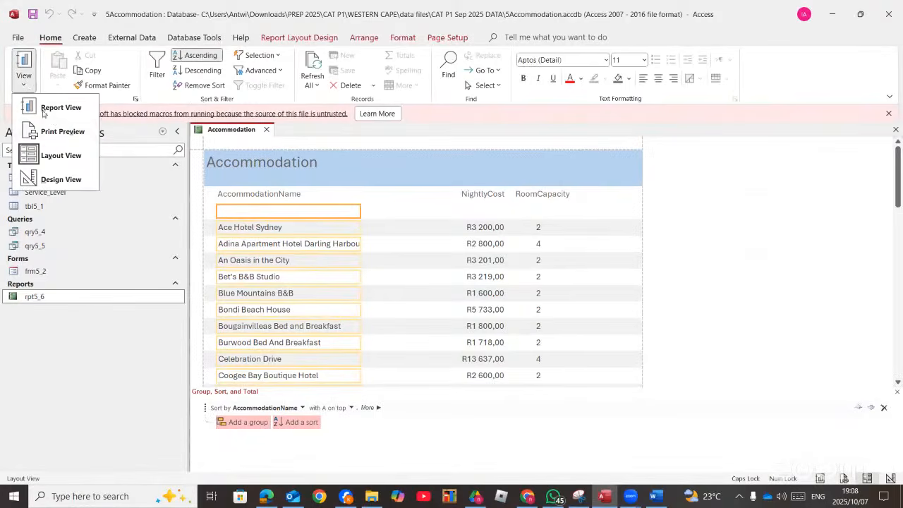
pyautogui.click(55, 129)
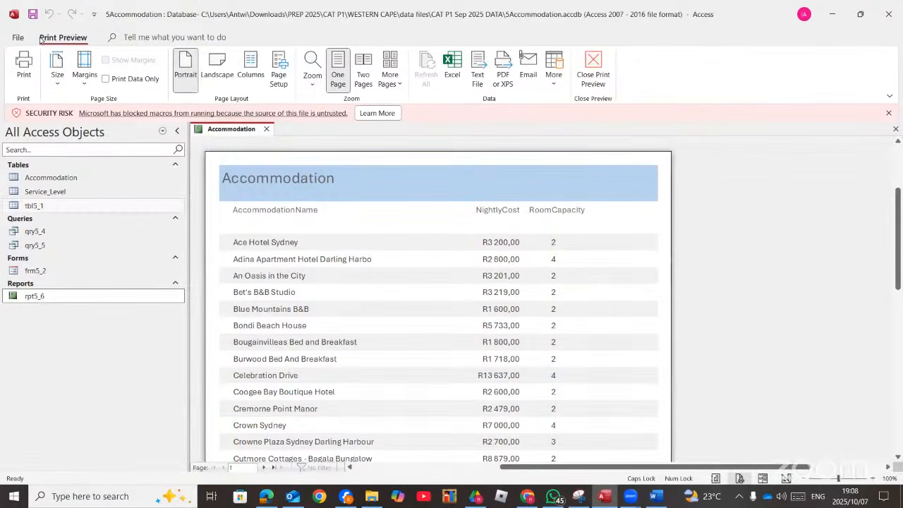
pyautogui.click(593, 69)
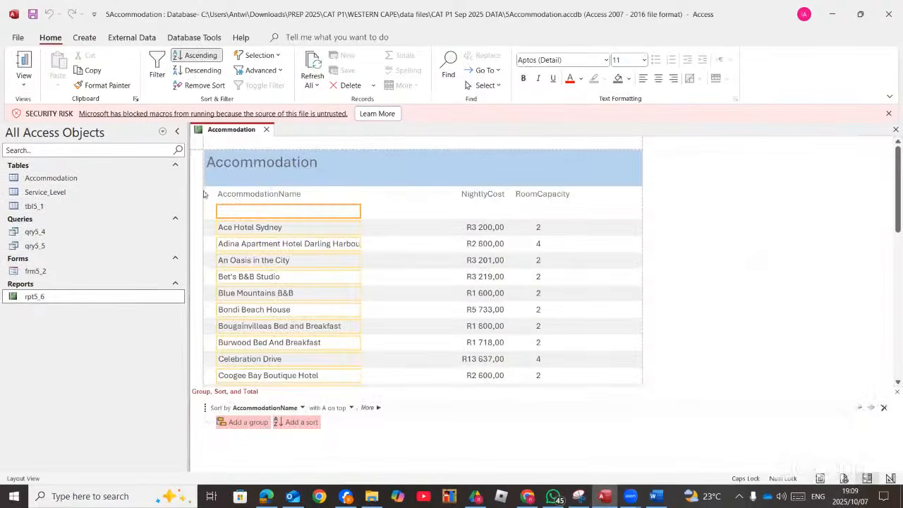
pyautogui.click(31, 87)
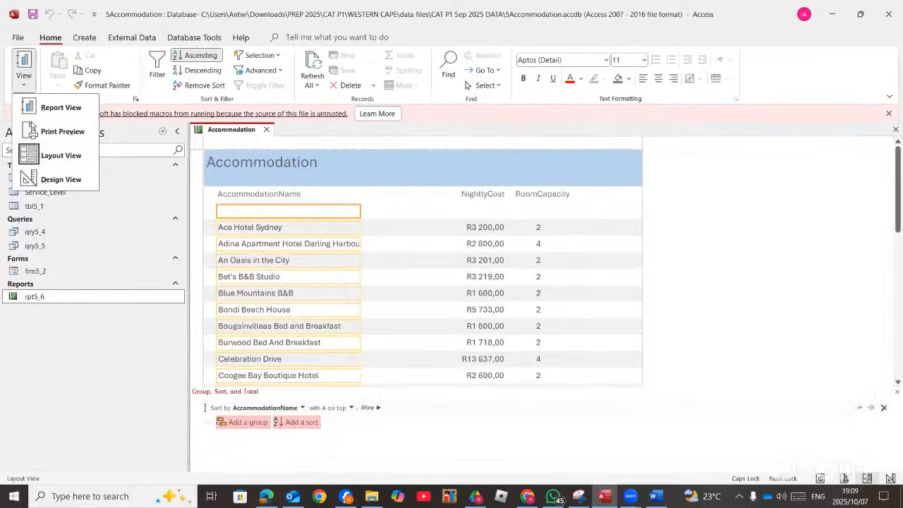
pyautogui.click(65, 182)
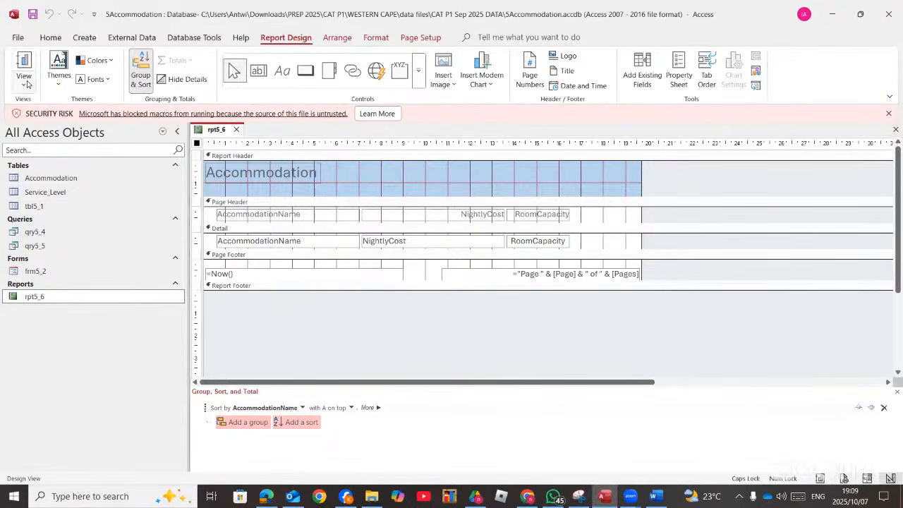
# Examine the available margin and paper size options in the report's Print Preview.
pyautogui.click(25, 83)
pyautogui.click(48, 133)
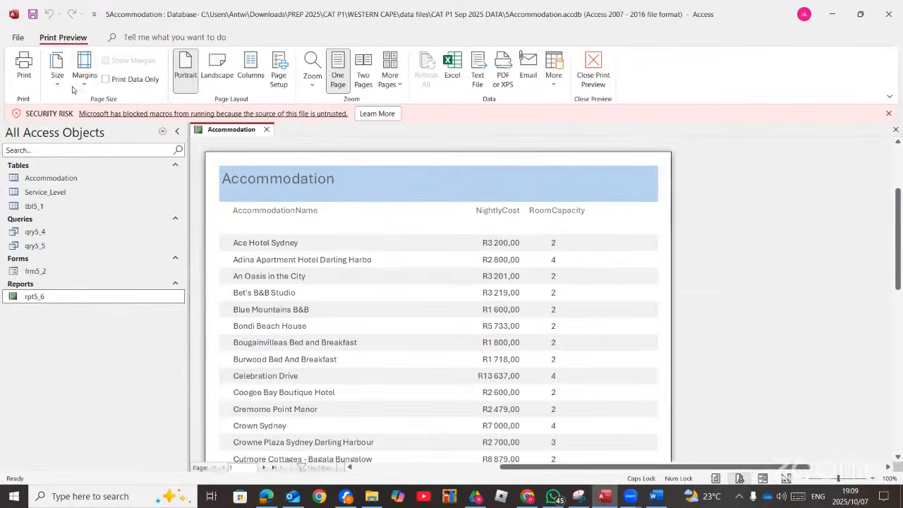
pyautogui.click(73, 89)
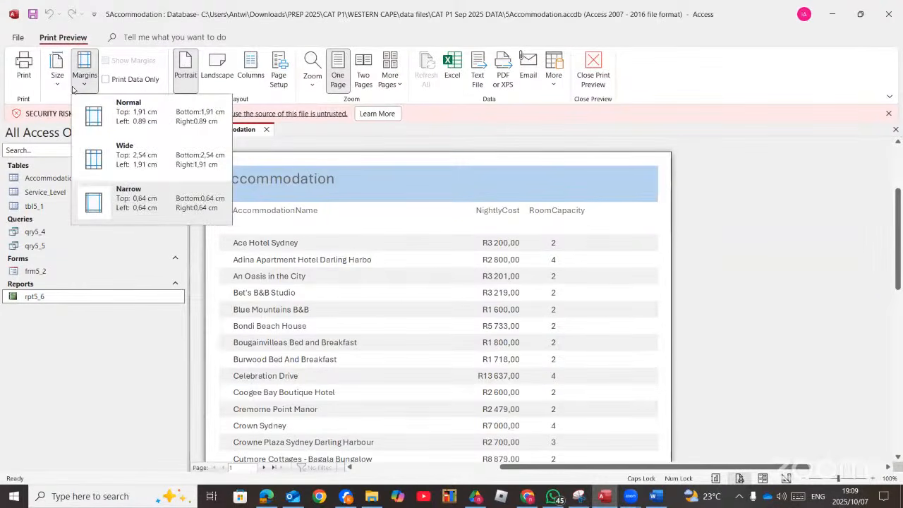
pyautogui.click(59, 84)
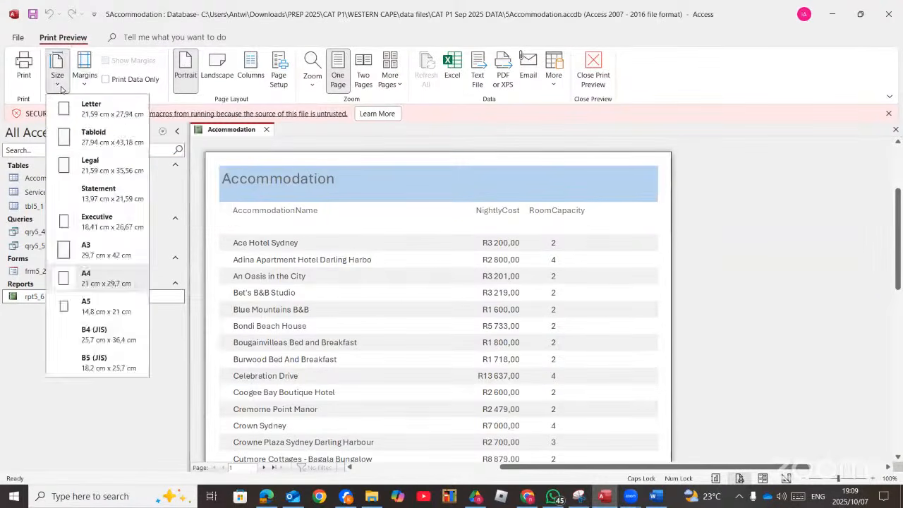
pyautogui.click(60, 89)
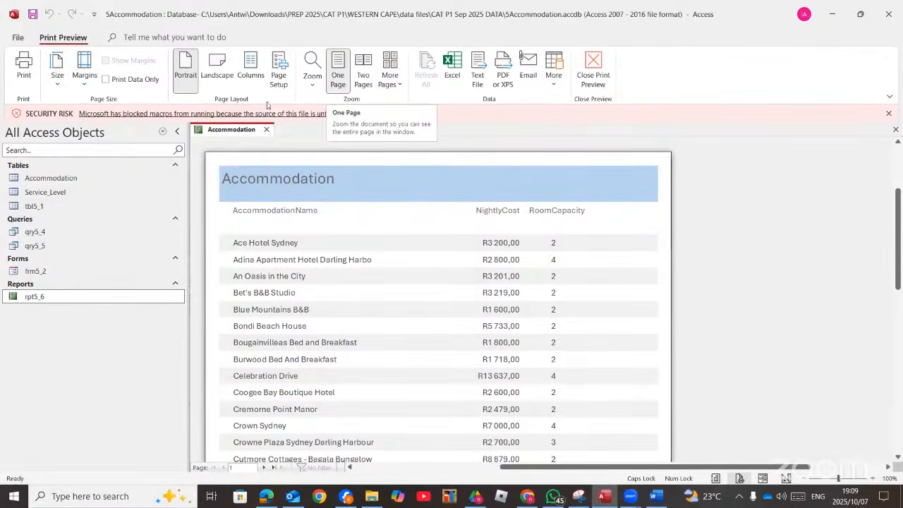
# Set the report's page orientation to landscape and close the preview to return to Design View.
pyautogui.click(216, 70)
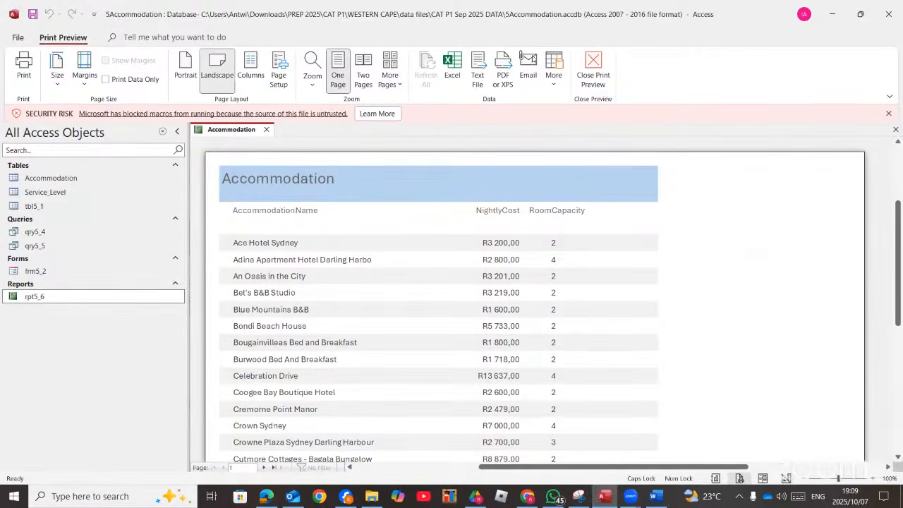
pyautogui.click(592, 74)
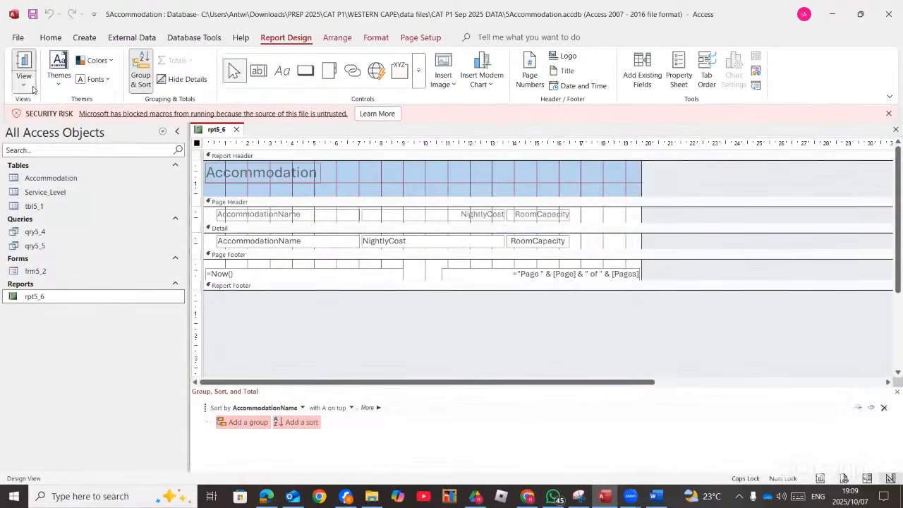
pyautogui.click(31, 86)
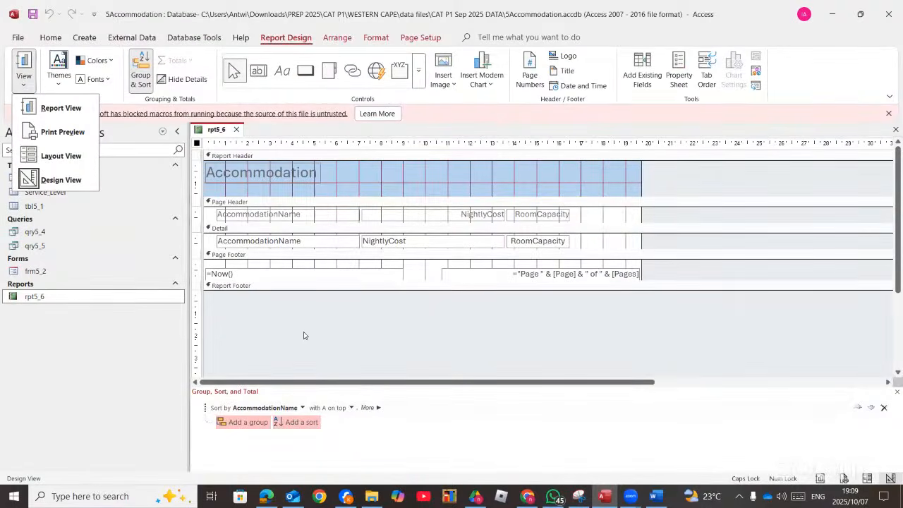
# Check the question 5.6 example, widen the report to about 23 cm, and increase the Page Header section's height.
pyautogui.click(266, 496)
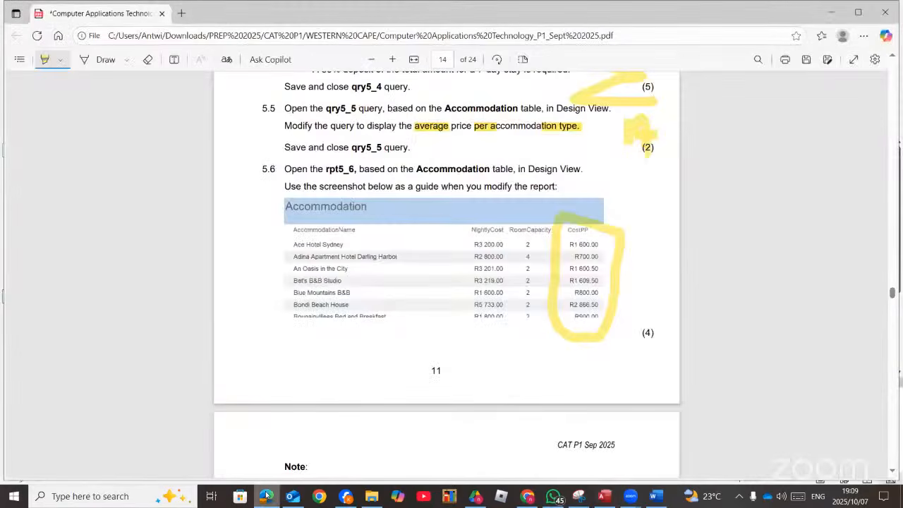
pyautogui.click(604, 496)
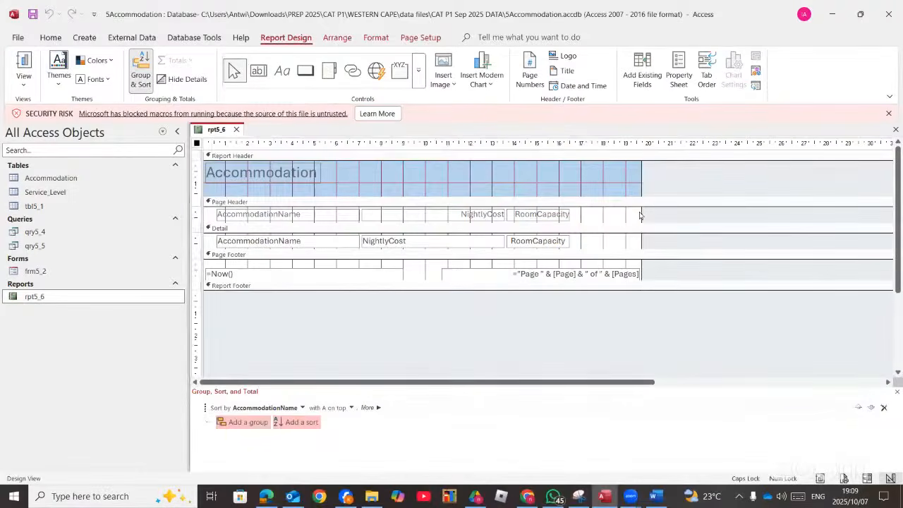
pyautogui.moveTo(638, 212); pyautogui.dragTo(710, 212)
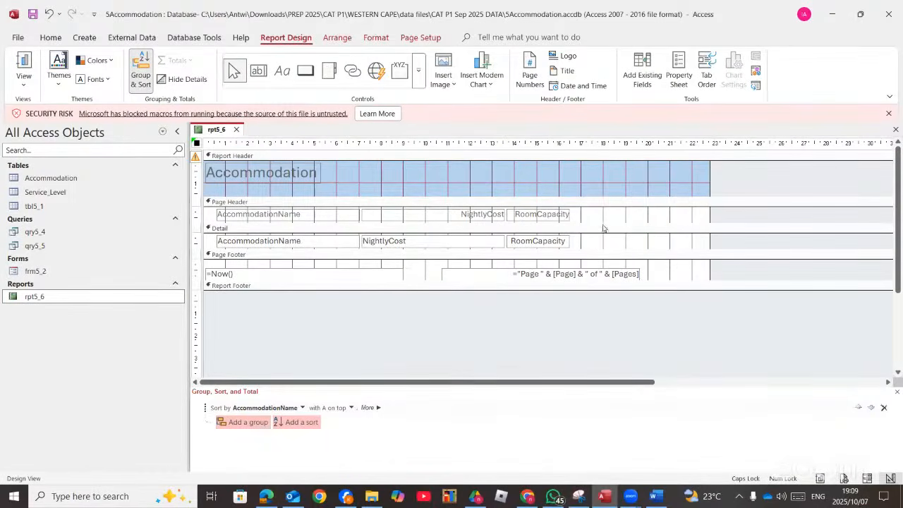
pyautogui.moveTo(605, 226); pyautogui.dragTo(606, 238)
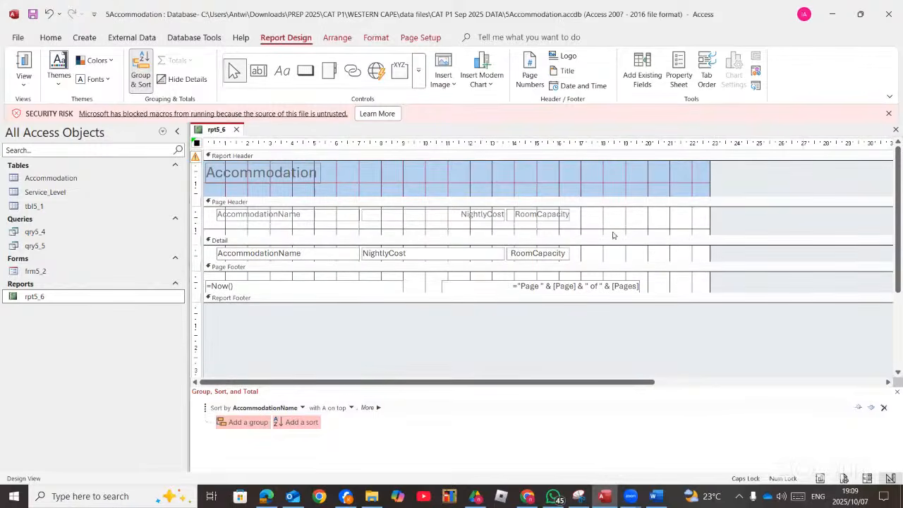
# Add a text box about 2.4 cm wide in the Detail section, to the right of the RoomCapacity field.
pyautogui.click(260, 73)
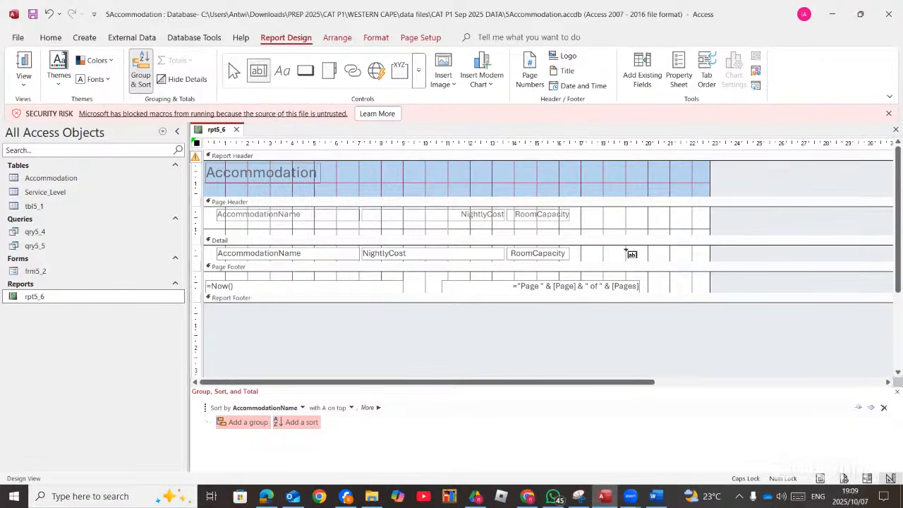
pyautogui.moveTo(625, 250); pyautogui.dragTo(678, 259)
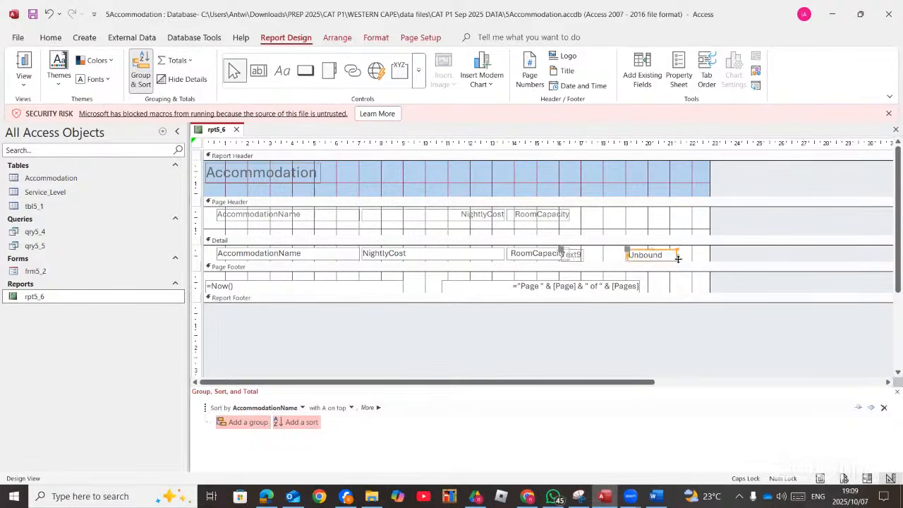
# Try to move the new text box's attached label into the Page Header while keeping the text box in the Detail section.
pyautogui.click(564, 252)
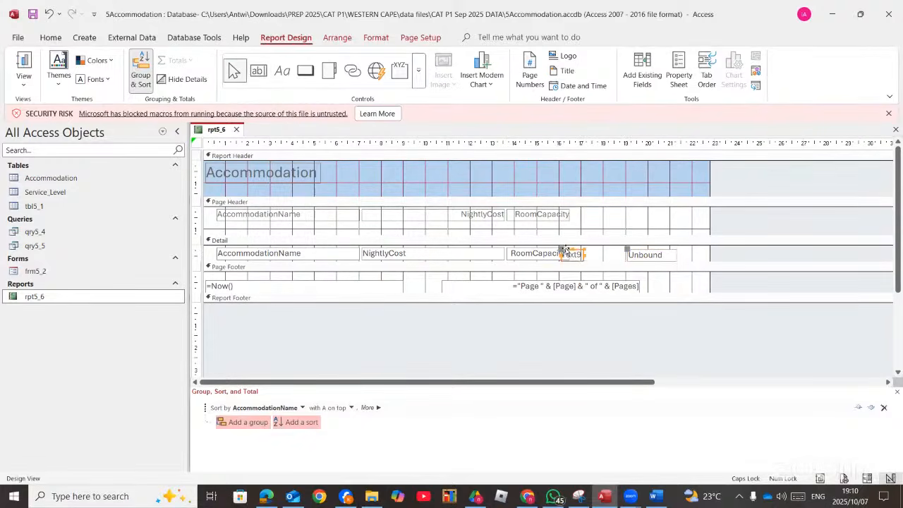
pyautogui.moveTo(565, 253); pyautogui.dragTo(634, 210)
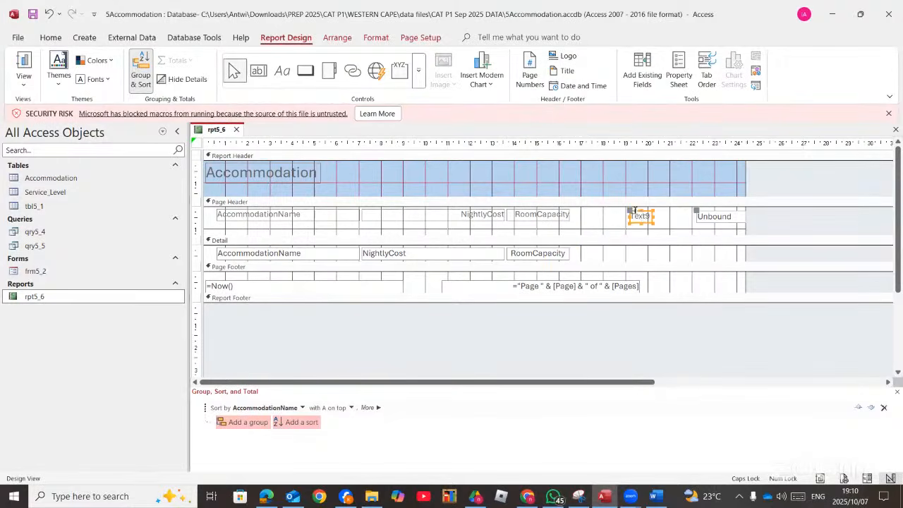
pyautogui.click(706, 215)
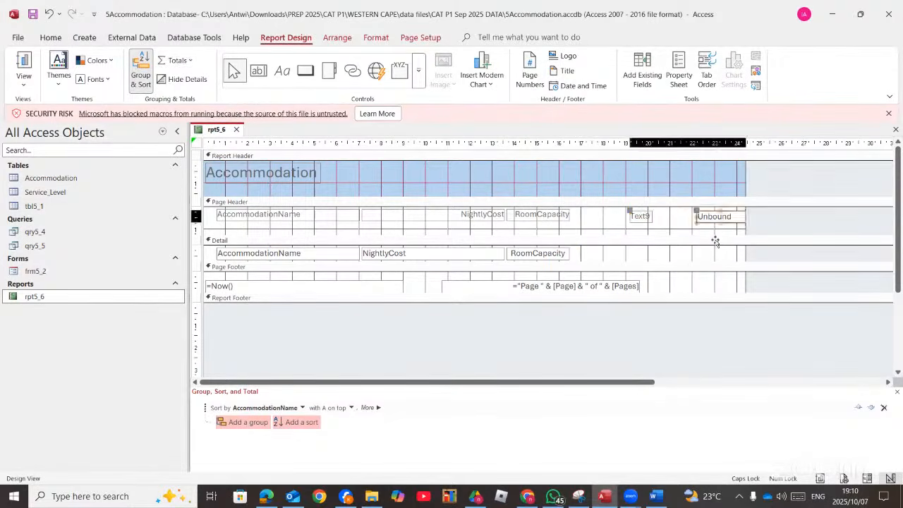
pyautogui.moveTo(705, 216); pyautogui.dragTo(661, 261)
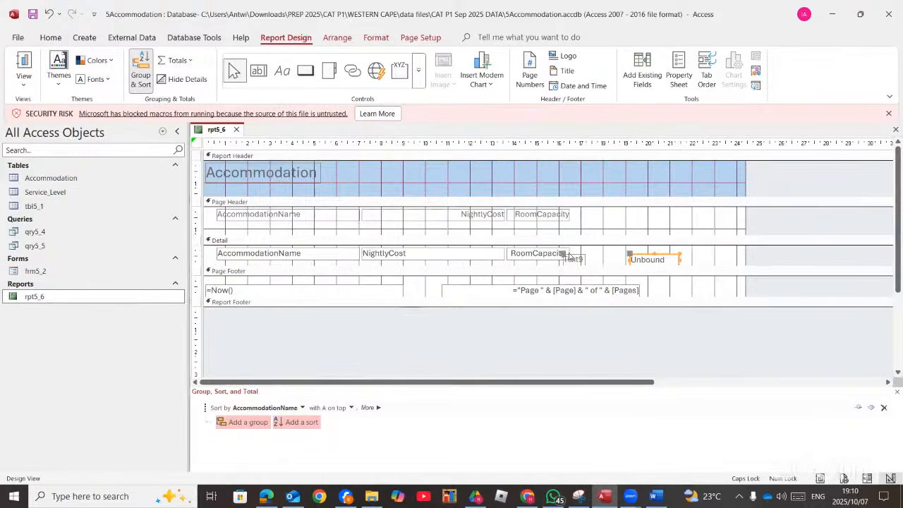
pyautogui.moveTo(571, 256); pyautogui.dragTo(619, 216)
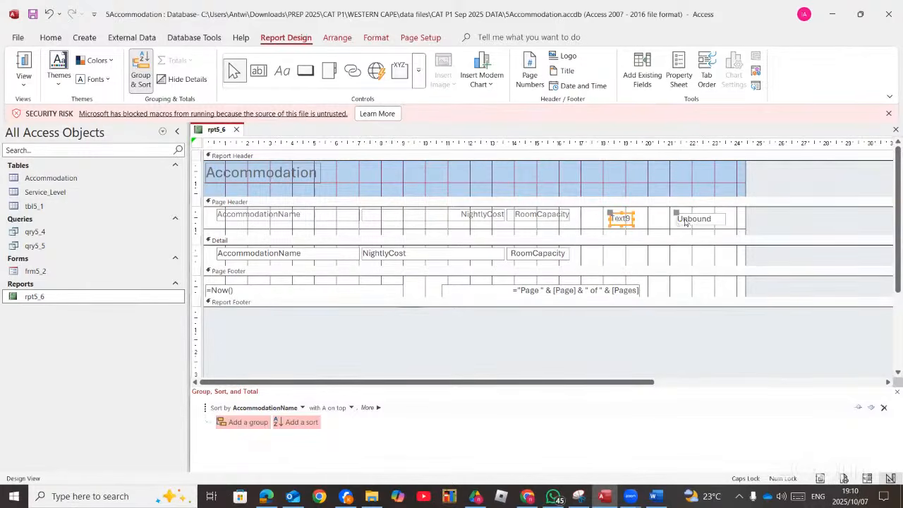
pyautogui.click(694, 221)
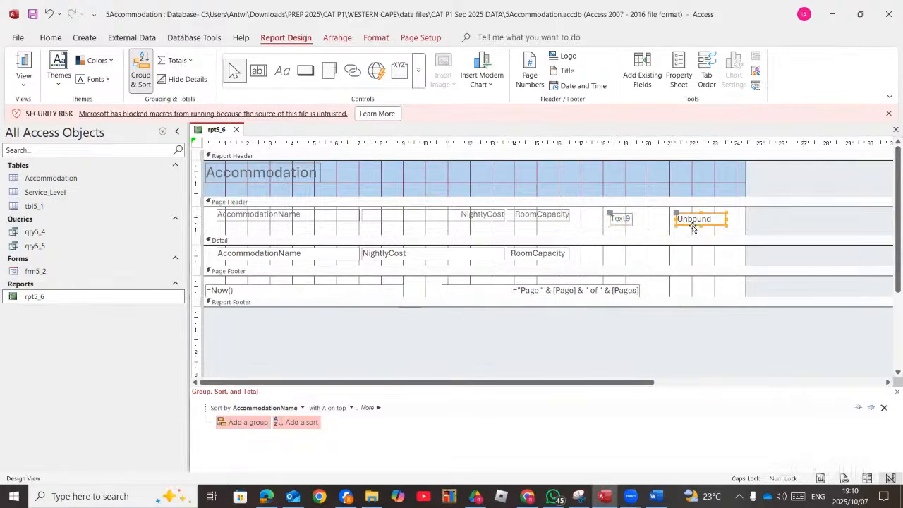
pyautogui.moveTo(694, 228); pyautogui.dragTo(670, 260)
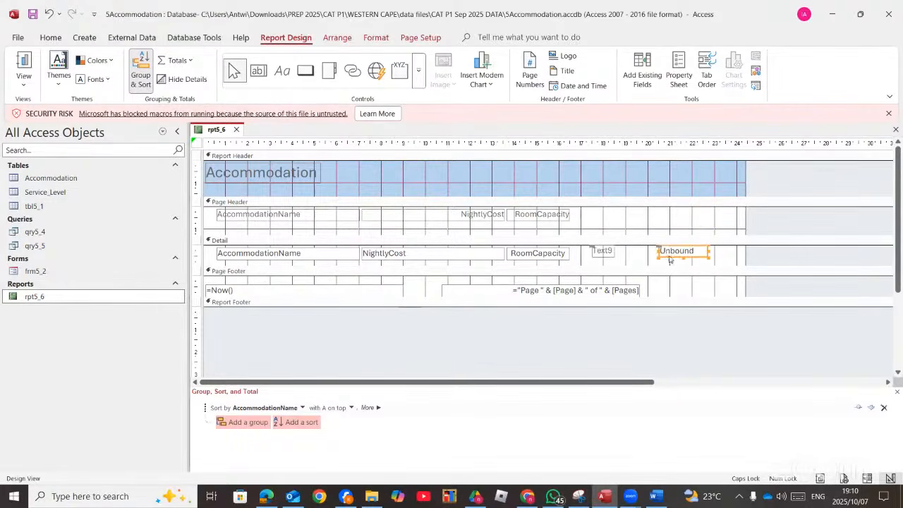
# Delete the new text box's attached label and reposition the unbound text box at about 19 cm in the Detail section.
pyautogui.click(600, 252)
pyautogui.press('Delete')
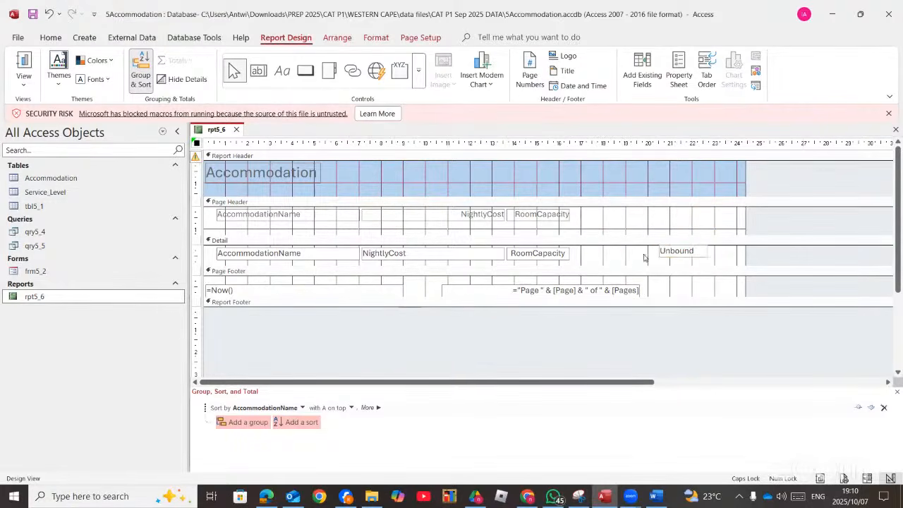
pyautogui.moveTo(659, 254); pyautogui.dragTo(626, 262)
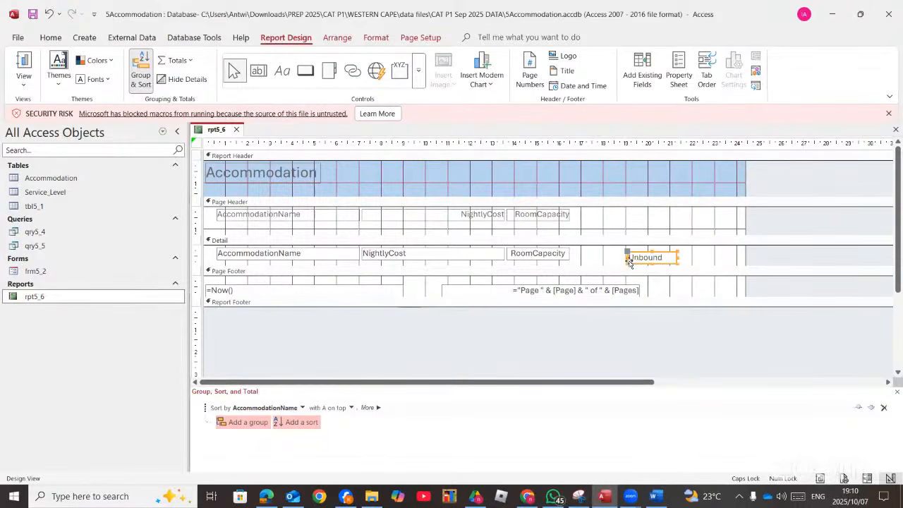
# Add a label reading COSTPP in the Page Header above the unbound text box and increase the Detail section's height.
pyautogui.click(281, 71)
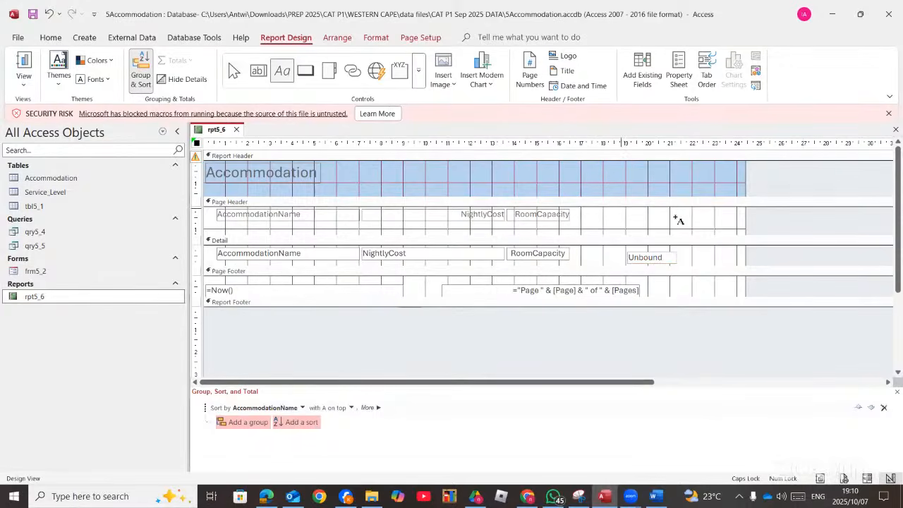
pyautogui.moveTo(622, 208); pyautogui.dragTo(682, 225)
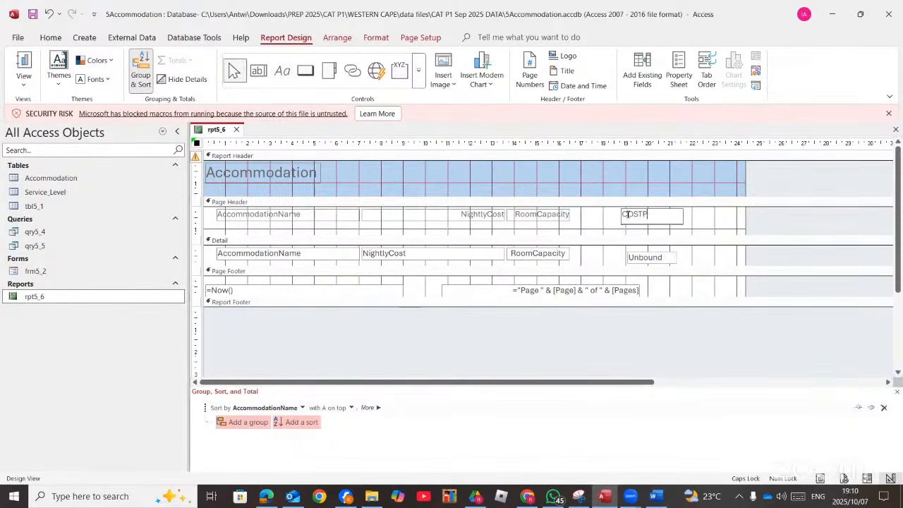
pyautogui.click(647, 258)
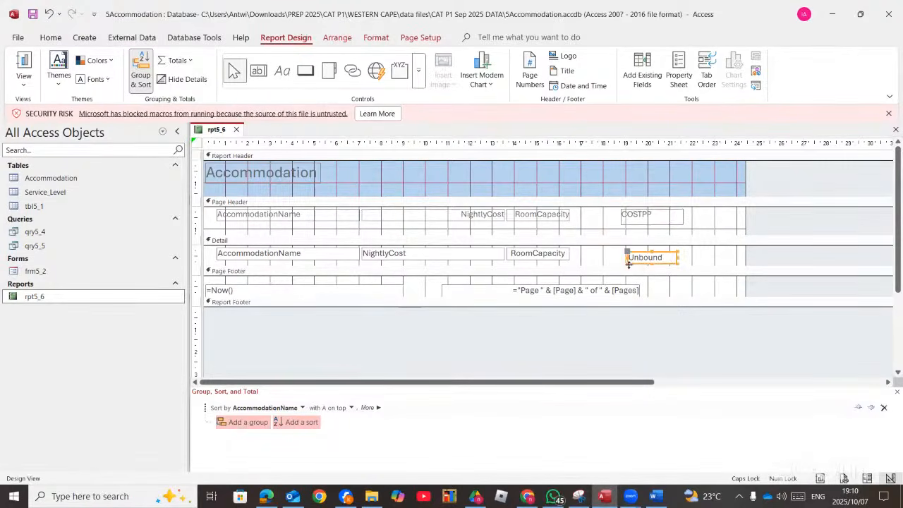
pyautogui.moveTo(628, 267); pyautogui.dragTo(624, 281)
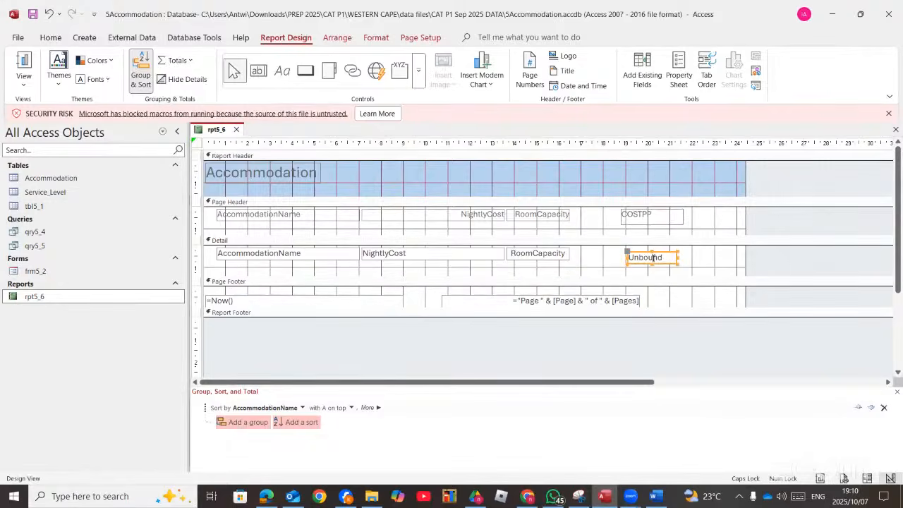
pyautogui.rightClick(652, 261)
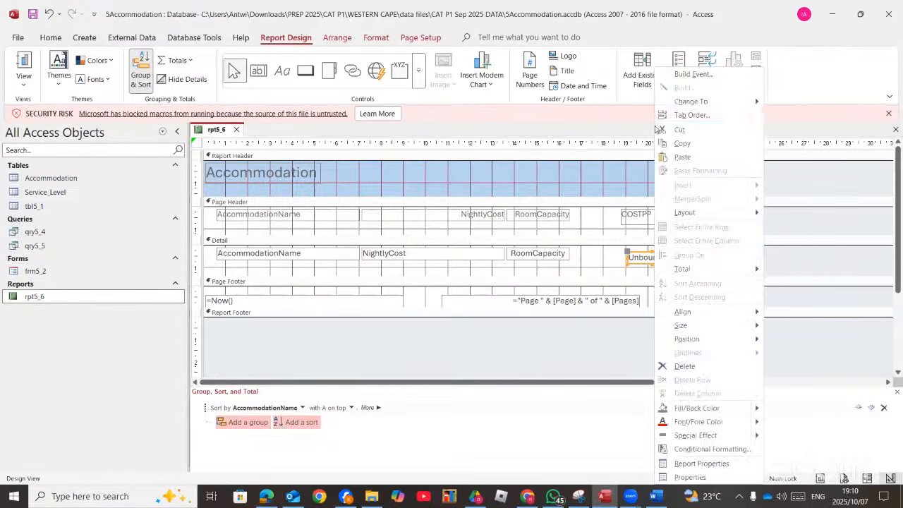
pyautogui.click(698, 73)
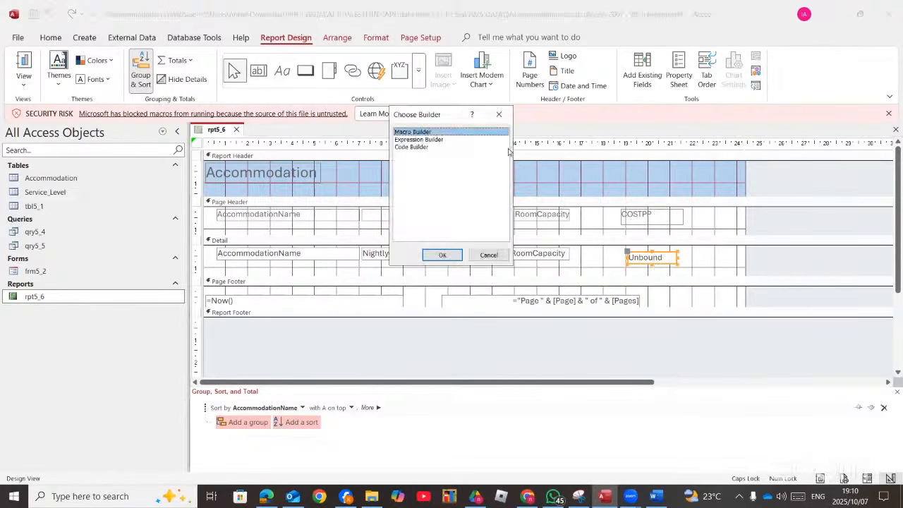
pyautogui.doubleClick(421, 133)
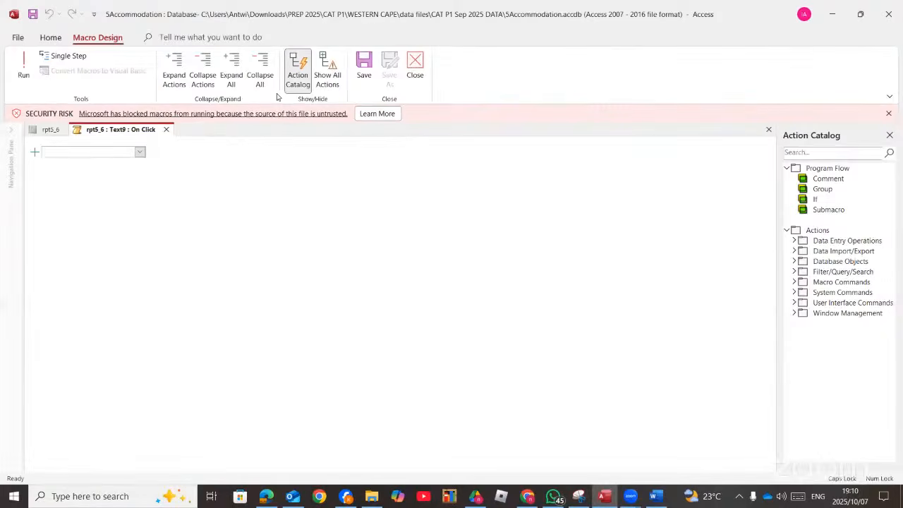
pyautogui.click(166, 129)
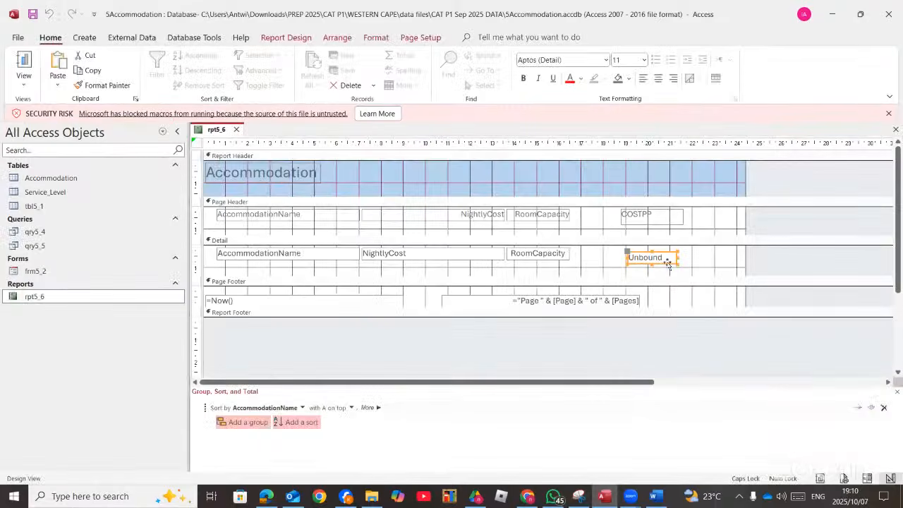
# Open the Expression Builder for the unbound text box in the Detail section.
pyautogui.rightClick(668, 266)
pyautogui.click(693, 71)
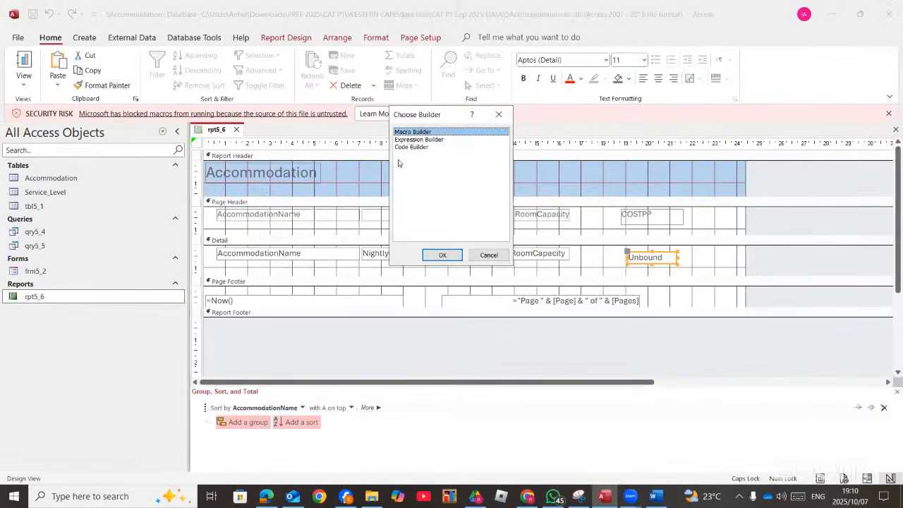
pyautogui.doubleClick(411, 140)
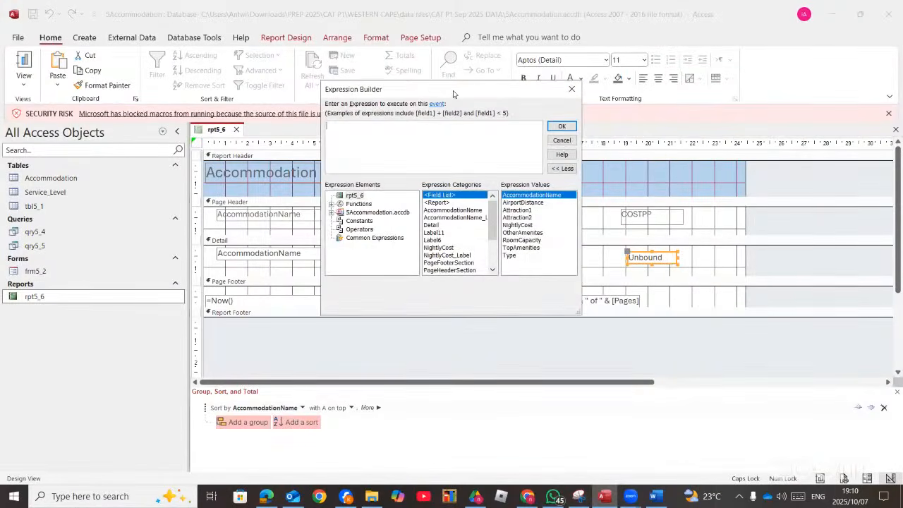
pyautogui.moveTo(453, 94); pyautogui.dragTo(608, 92)
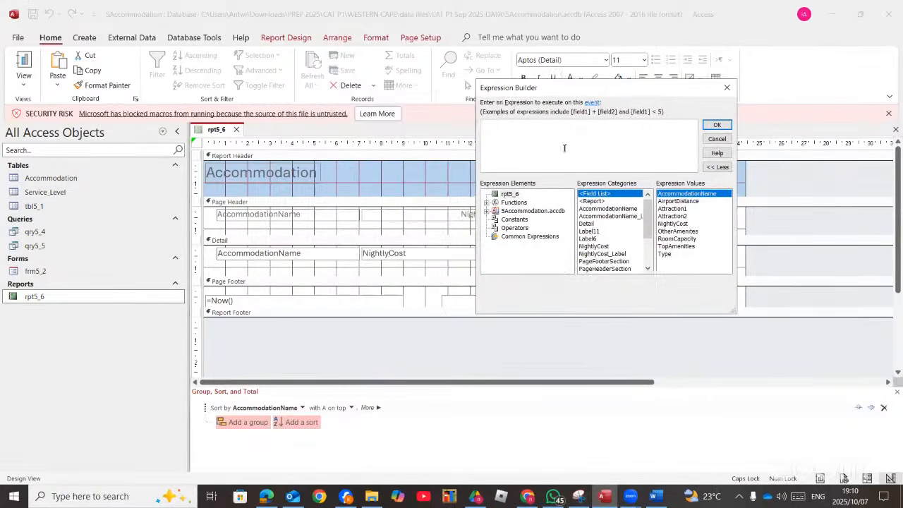
# Check question 5.6's CostPP instructions in the exam PDF and insert the NightlyCost field into the text box's expression.
pyautogui.click(267, 495)
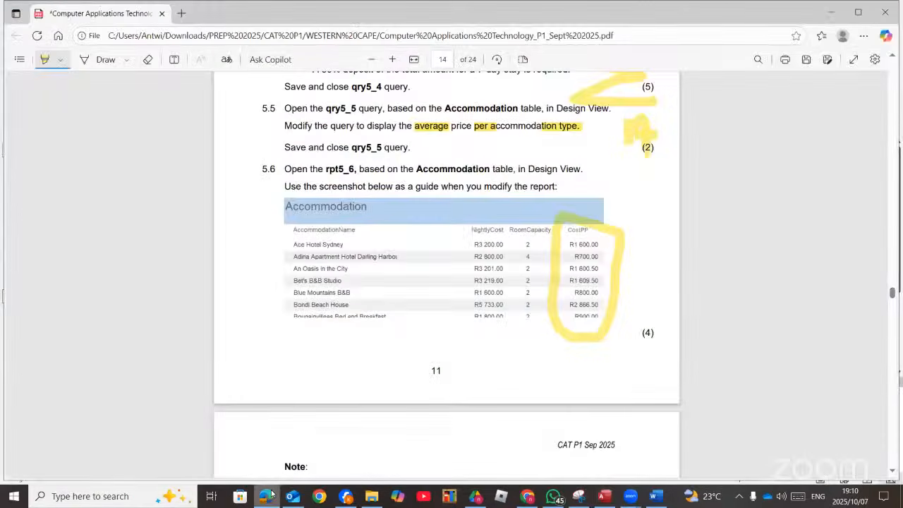
pyautogui.scroll(-3, 369, 383)
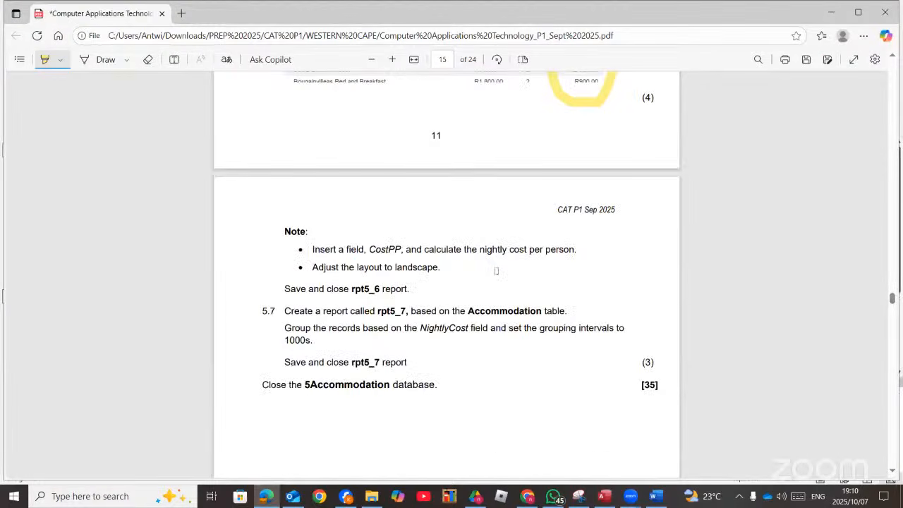
pyautogui.click(267, 496)
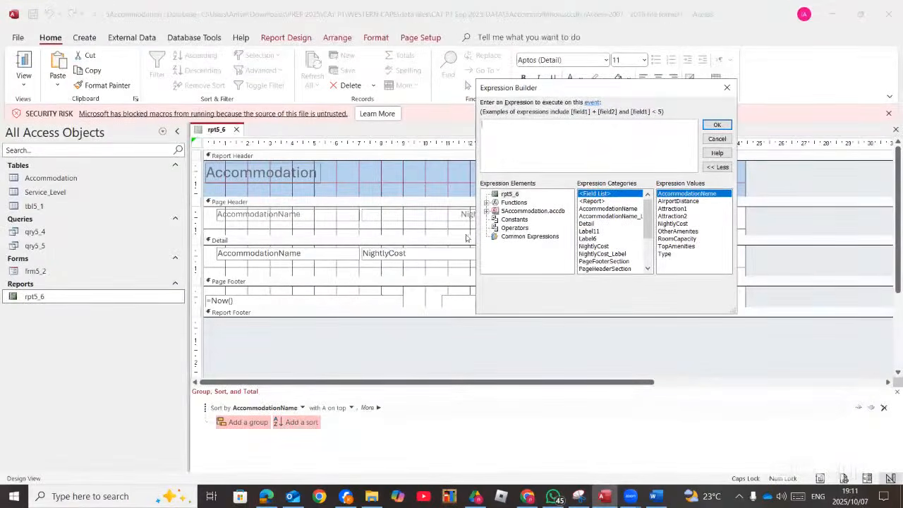
pyautogui.click(683, 224)
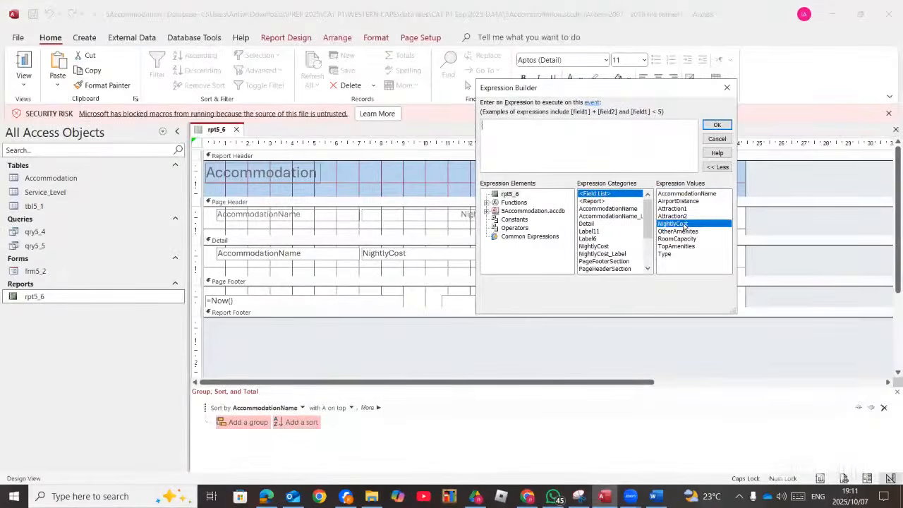
pyautogui.doubleClick(683, 225)
pyautogui.click(268, 497)
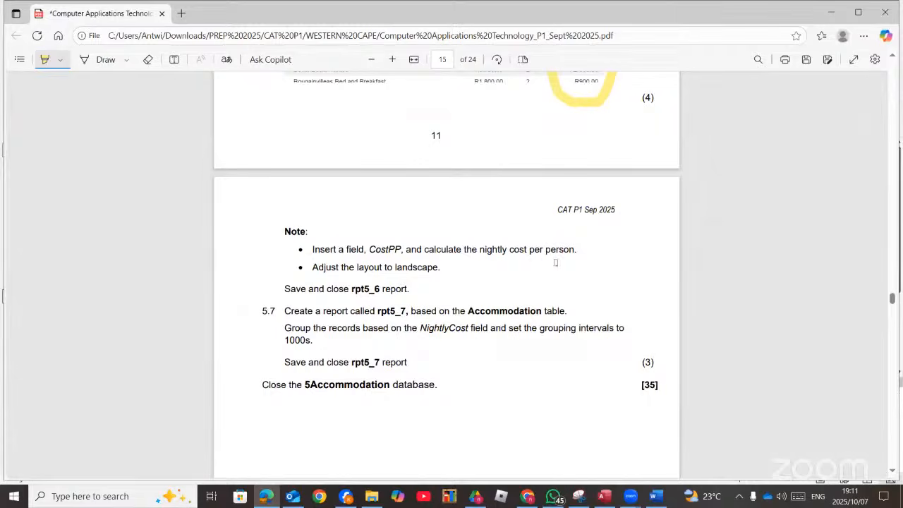
pyautogui.click(270, 498)
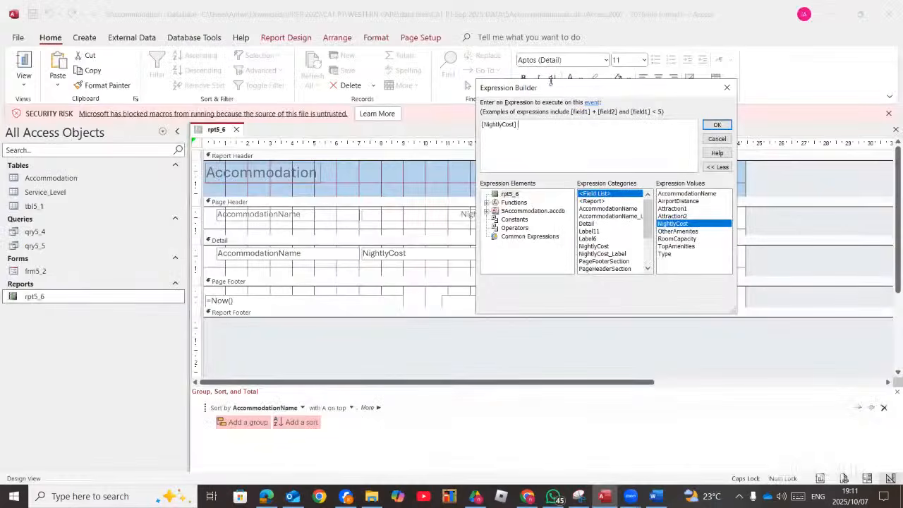
# Complete the expression so that NightlyCost is divided by RoomCapacity, and accept it in the Expression Builder.
pyautogui.moveTo(565, 88); pyautogui.dragTo(545, 261)
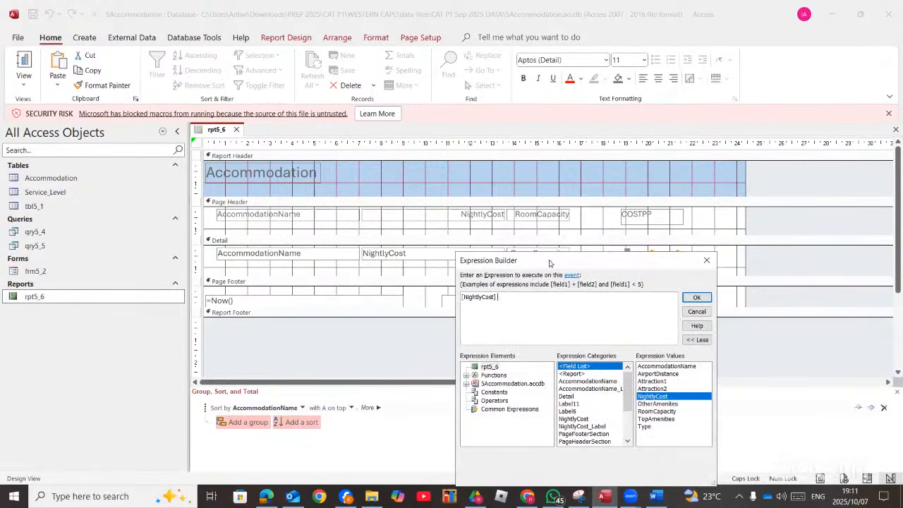
pyautogui.moveTo(550, 263); pyautogui.dragTo(484, 171)
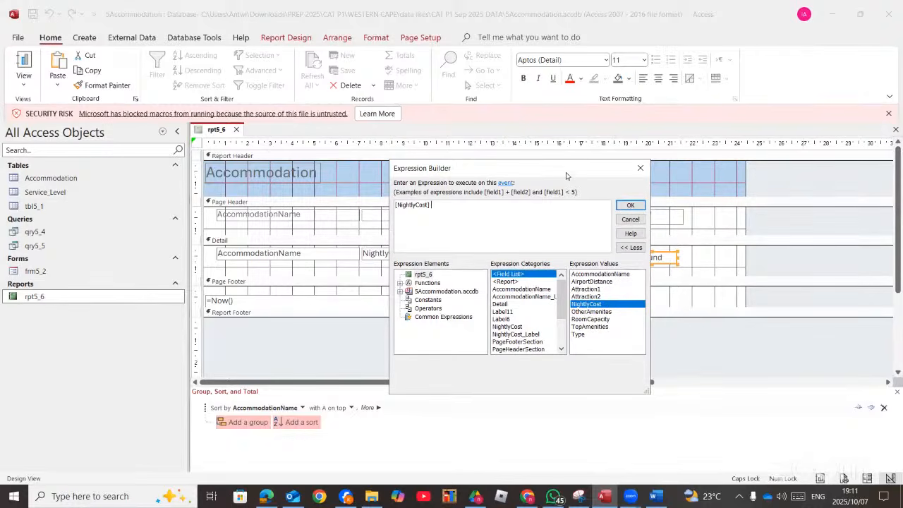
pyautogui.moveTo(565, 171); pyautogui.dragTo(568, 183)
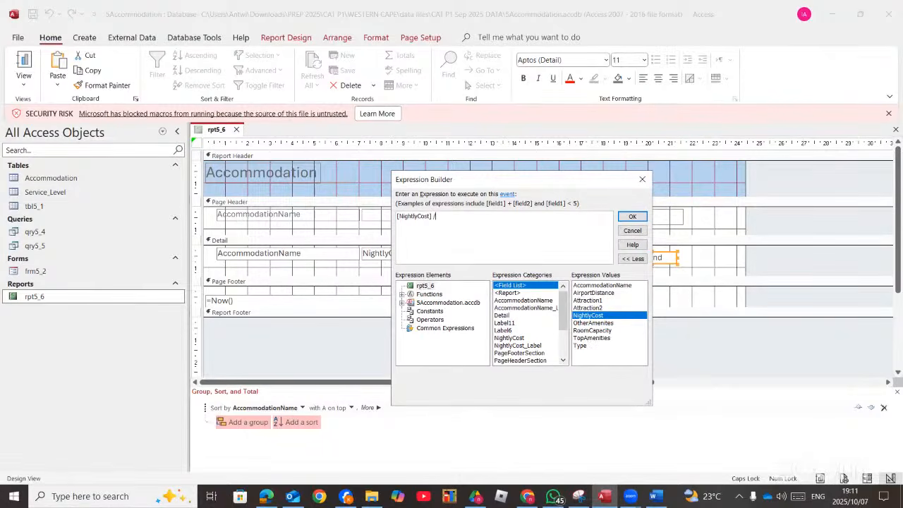
pyautogui.doubleClick(593, 330)
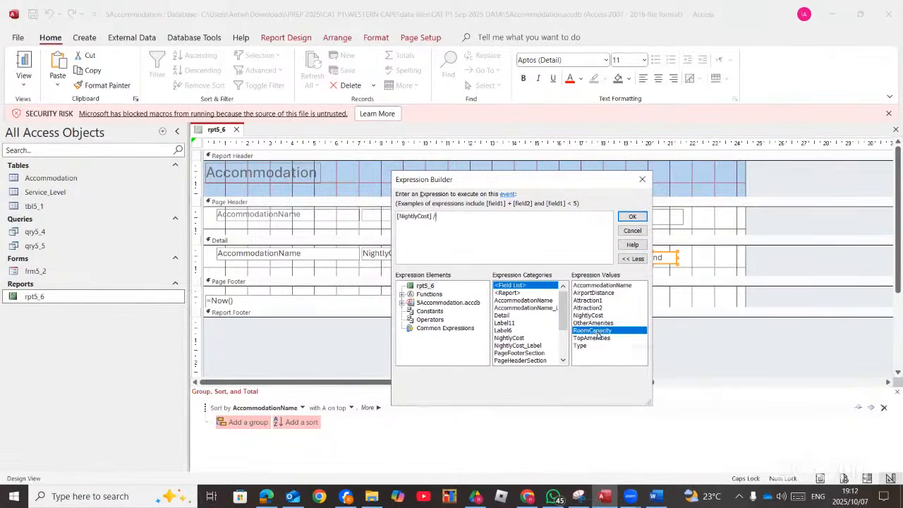
pyautogui.click(632, 217)
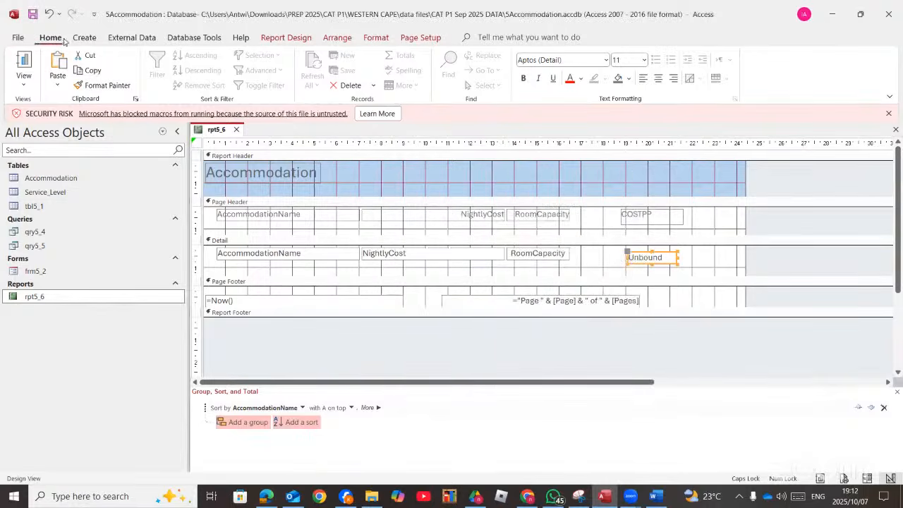
# Preview the COSTPP column in Report View and return to Design View.
pyautogui.click(24, 83)
pyautogui.click(65, 114)
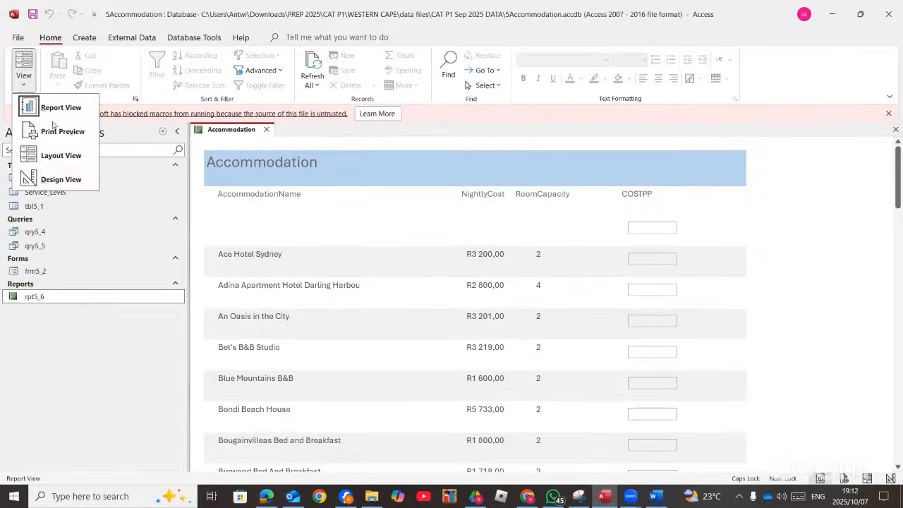
pyautogui.click(62, 182)
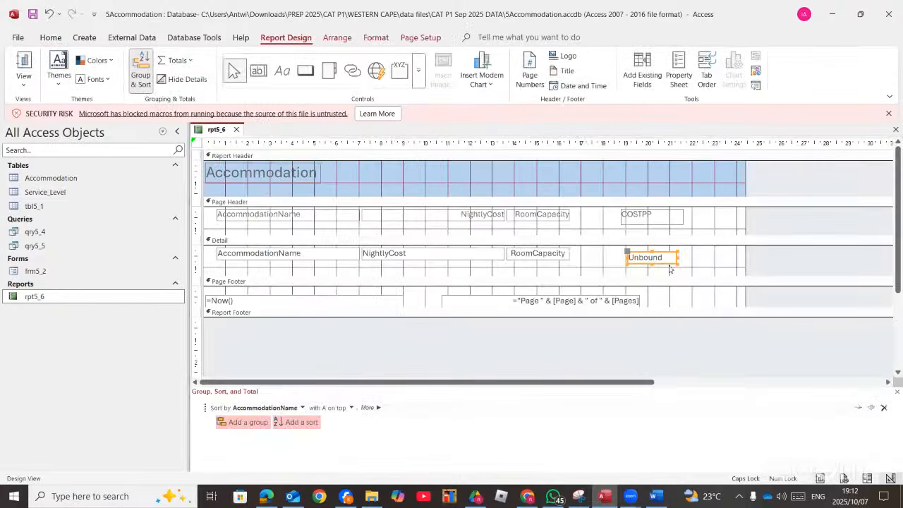
# Widen the unbound text box to about 4 cm and copy the expression =[NightlyCost]/[RoomCapacity] from its Expression Builder.
pyautogui.moveTo(677, 257); pyautogui.dragTo(714, 257)
pyautogui.rightClick(655, 260)
pyautogui.click(682, 77)
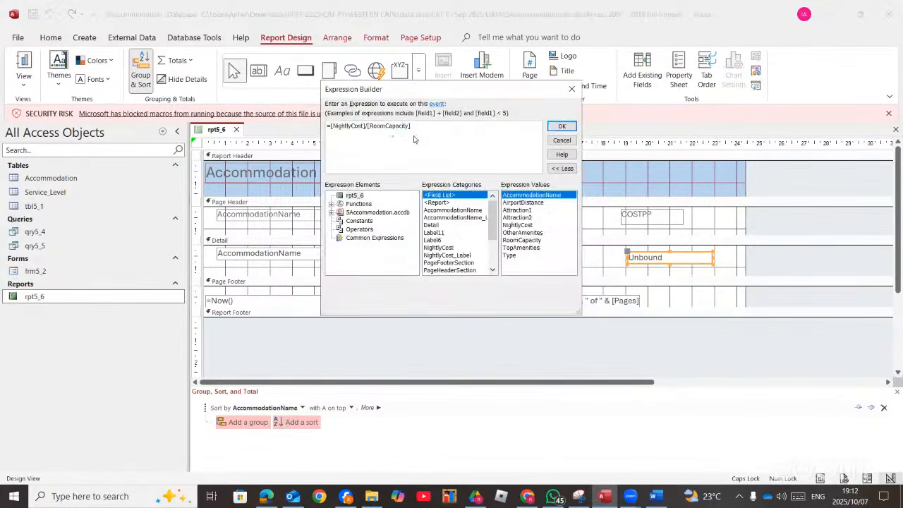
pyautogui.moveTo(411, 126); pyautogui.dragTo(318, 129)
pyautogui.hotkey('ctrl', 'c')
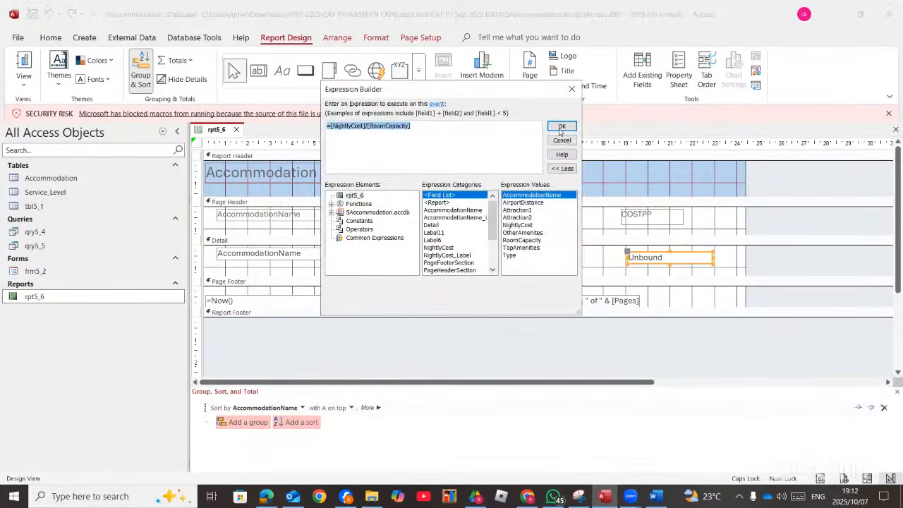
pyautogui.press('Escape')
# Paste =[NightlyCost]/[RoomCapacity] into the unbound text box in the Detail section and display the report in Report View.
pyautogui.click(675, 258)
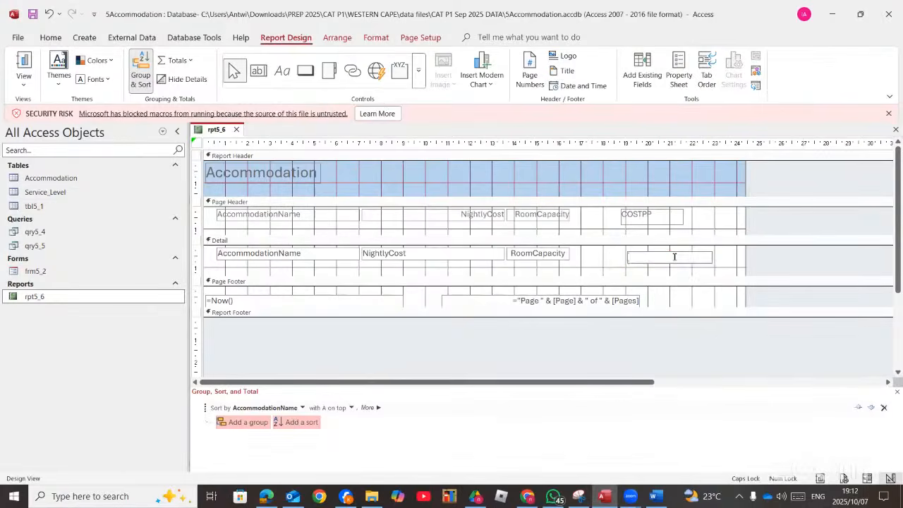
pyautogui.hotkey('ctrl', 'v')
pyautogui.click(24, 62)
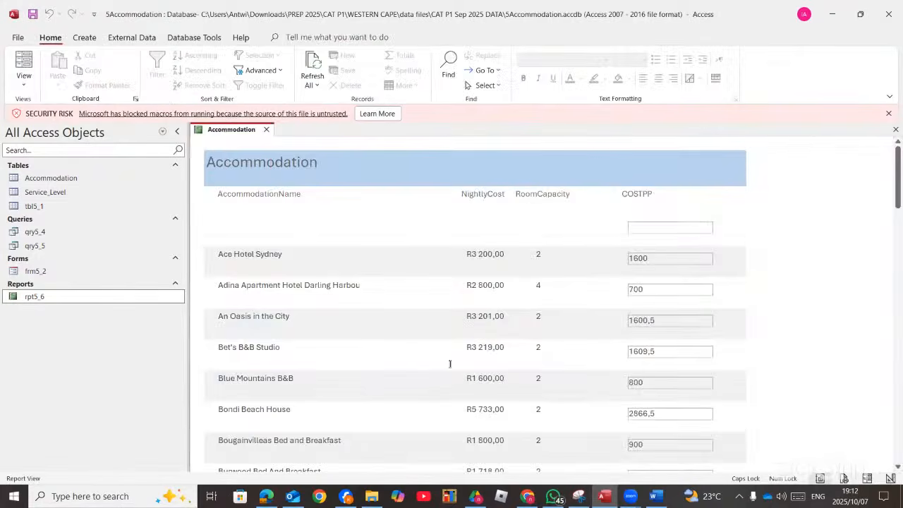
# Compare the COSTPP column with the sample in question 5.6 of the exam PDF and read question 5.7.
pyautogui.click(264, 498)
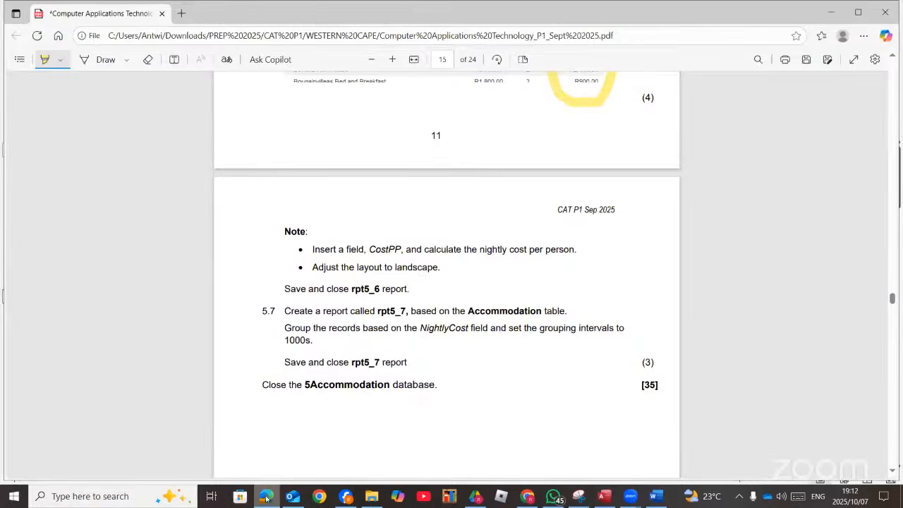
pyautogui.scroll(4, 514, 266)
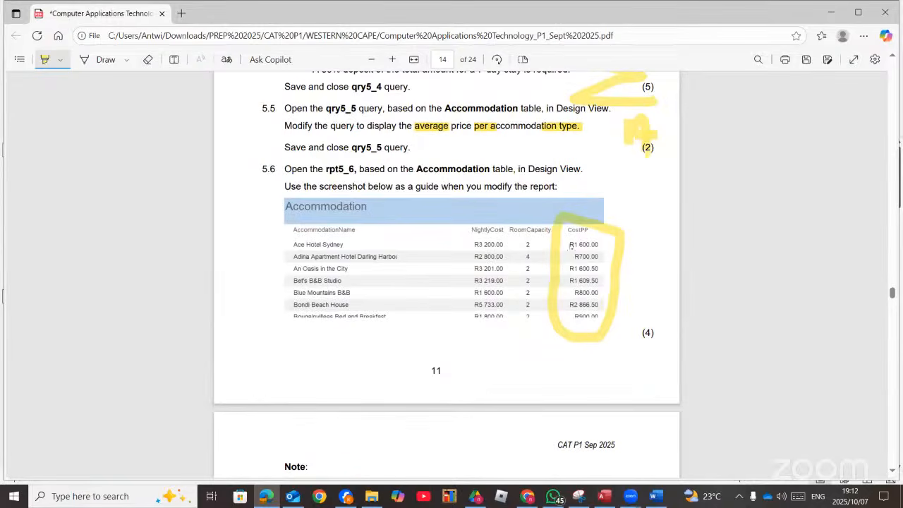
pyautogui.click(265, 500)
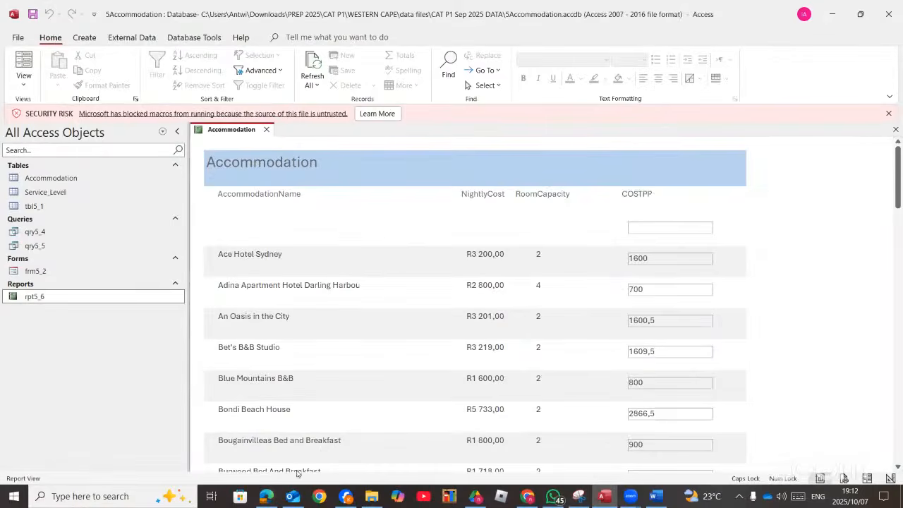
pyautogui.click(266, 495)
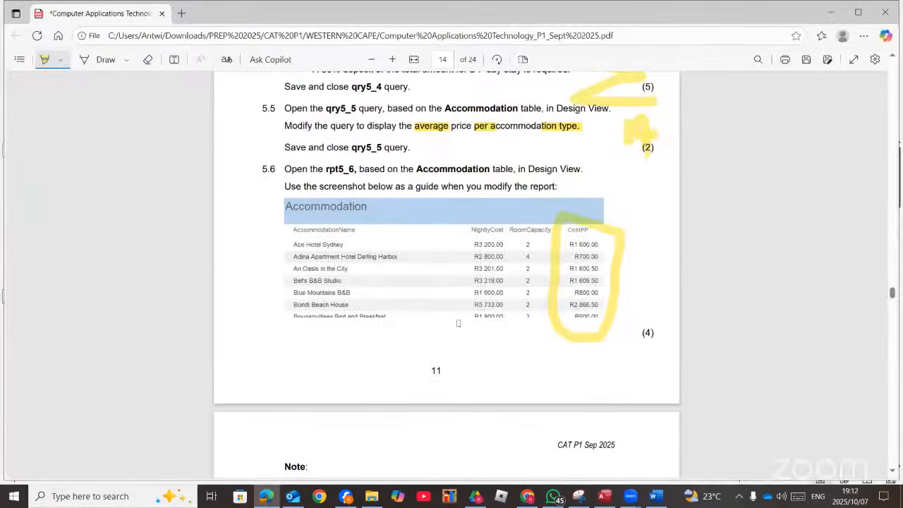
pyautogui.scroll(-4, 458, 323)
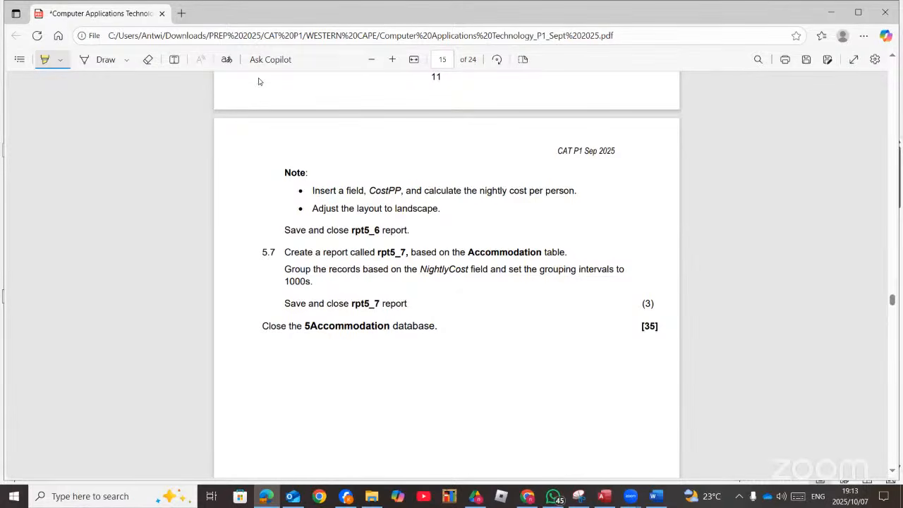
# Start a new report with the Report Wizard in Access, based on the Accommodation table with all of its fields.
pyautogui.hotkey('alt', 'Tab')
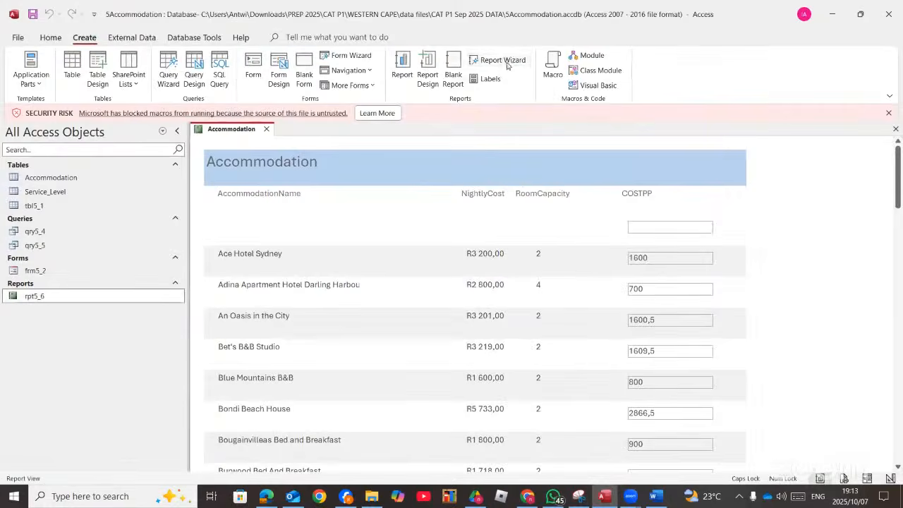
pyautogui.click(502, 60)
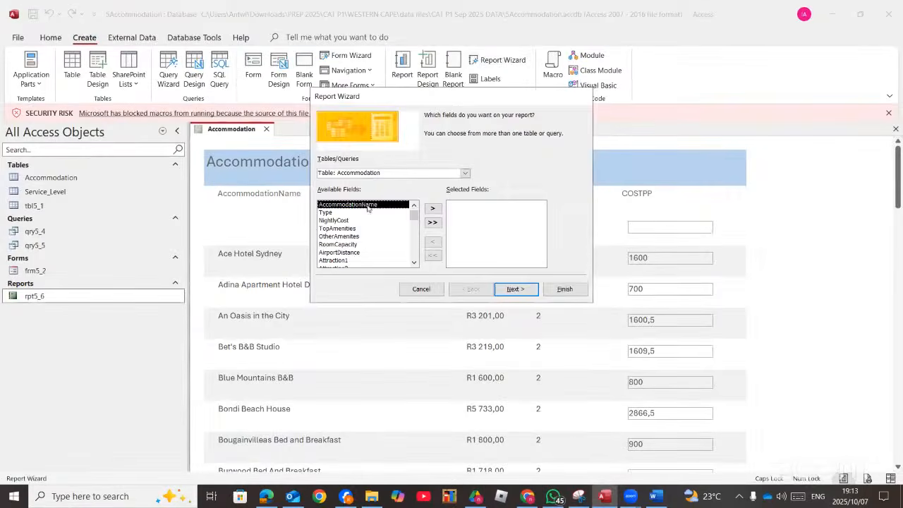
pyautogui.click(267, 495)
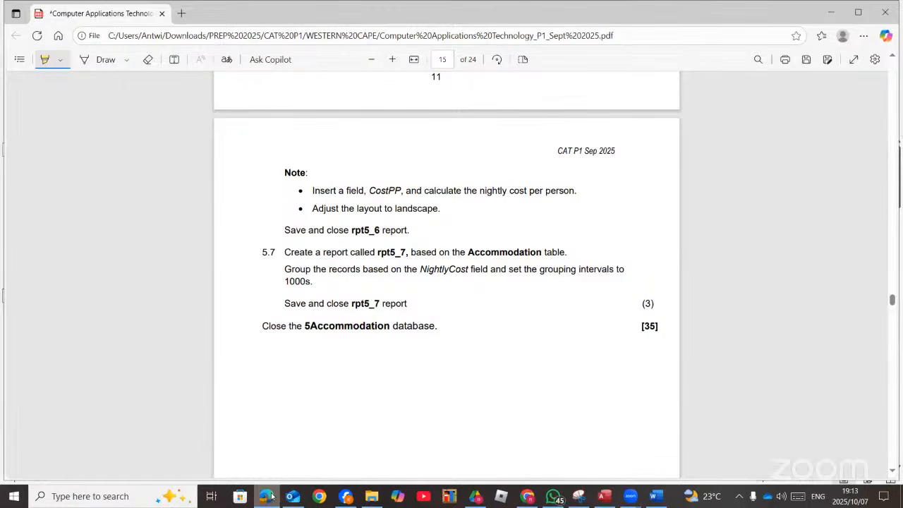
pyautogui.hotkey('alt', 'Tab')
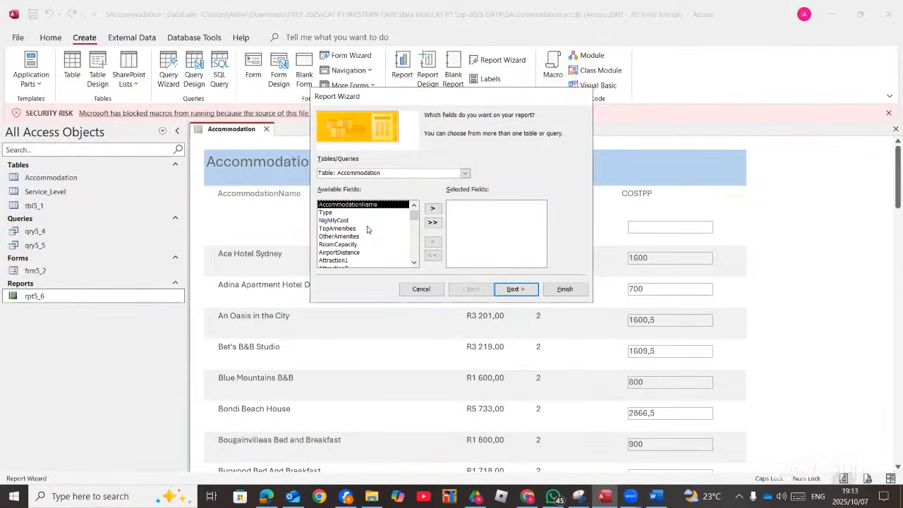
pyautogui.click(437, 227)
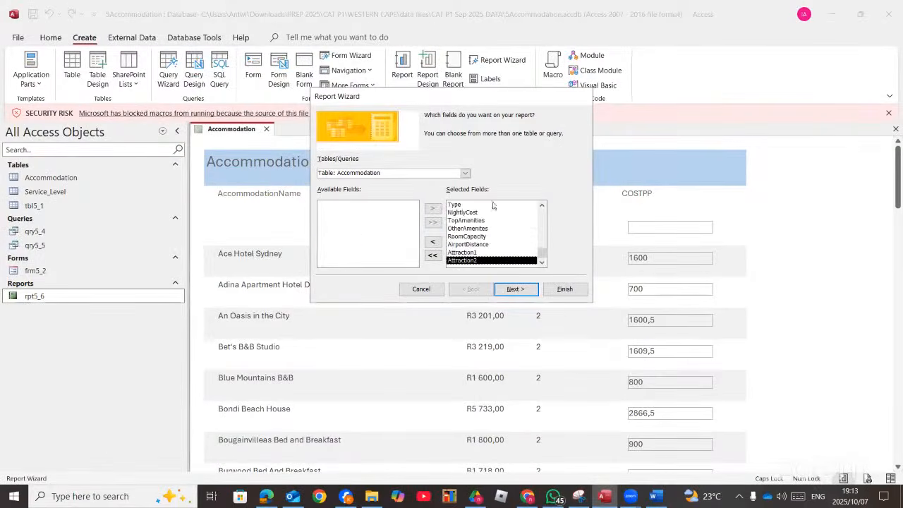
pyautogui.click(515, 289)
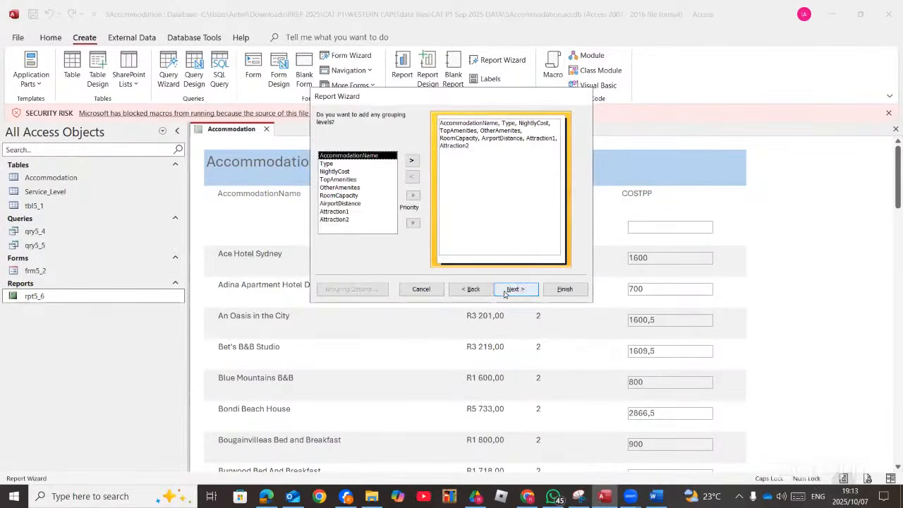
# Check the grouping field in question 5.7 and add NightlyCost as the new report's grouping level.
pyautogui.click(270, 500)
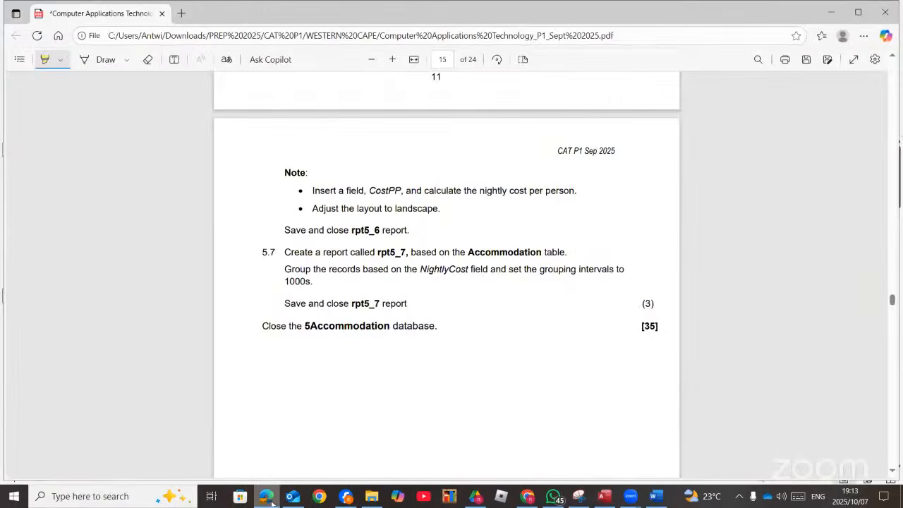
pyautogui.click(270, 499)
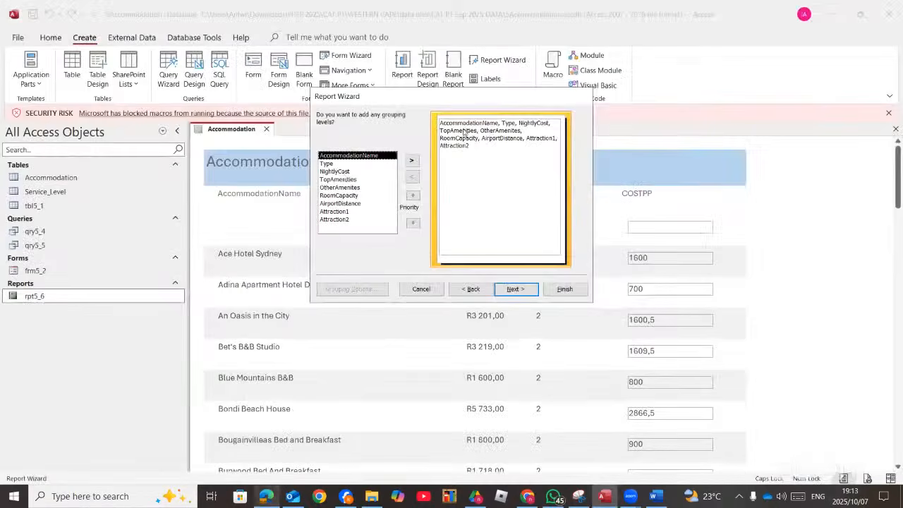
pyautogui.doubleClick(342, 172)
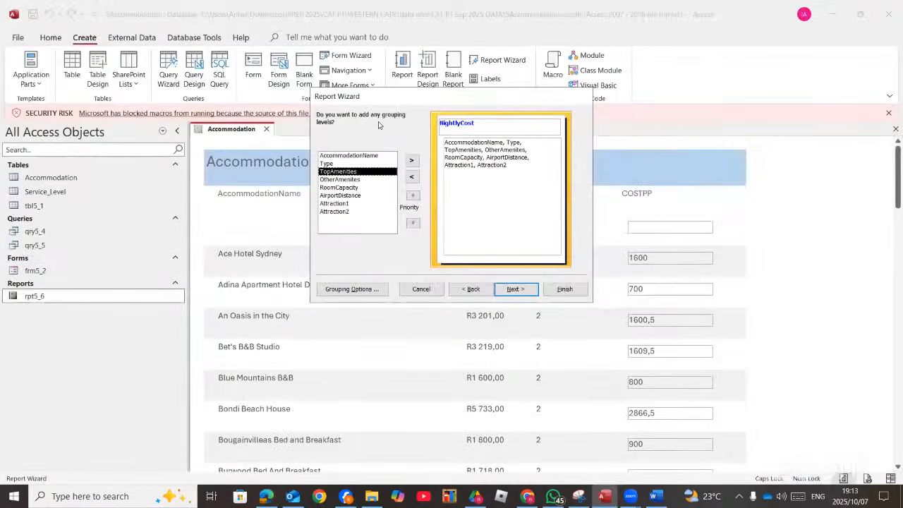
# Highlight "grouping intervals to 1000s" in question 5.7 of the exam PDF and set the NightlyCost grouping interval to 1000s in the Report Wizard.
pyautogui.click(514, 290)
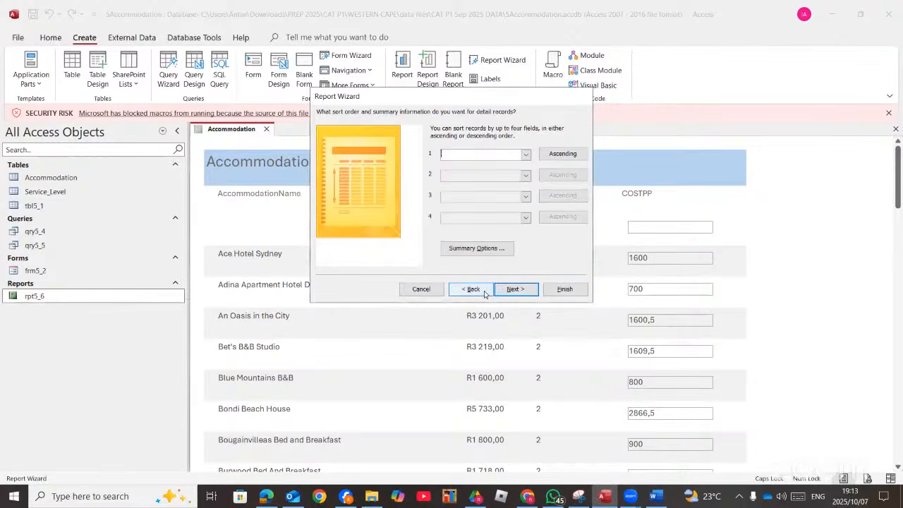
pyautogui.click(485, 291)
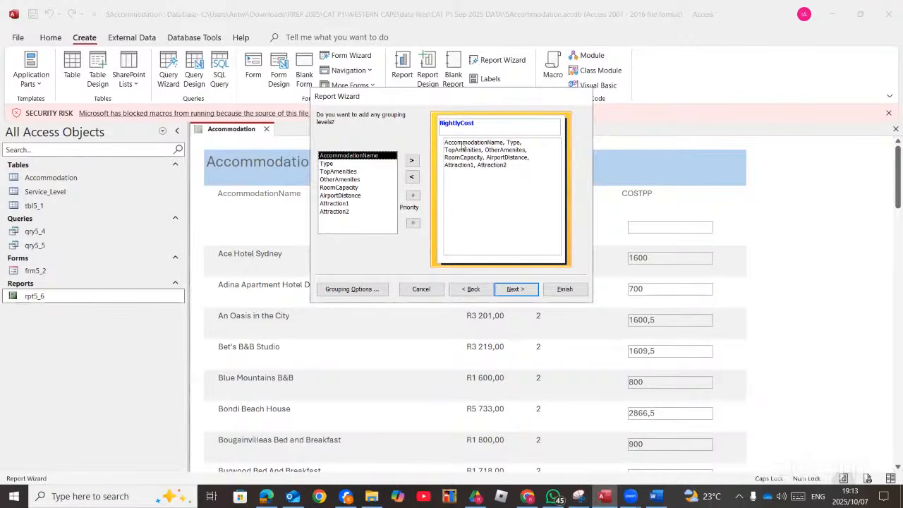
pyautogui.click(356, 289)
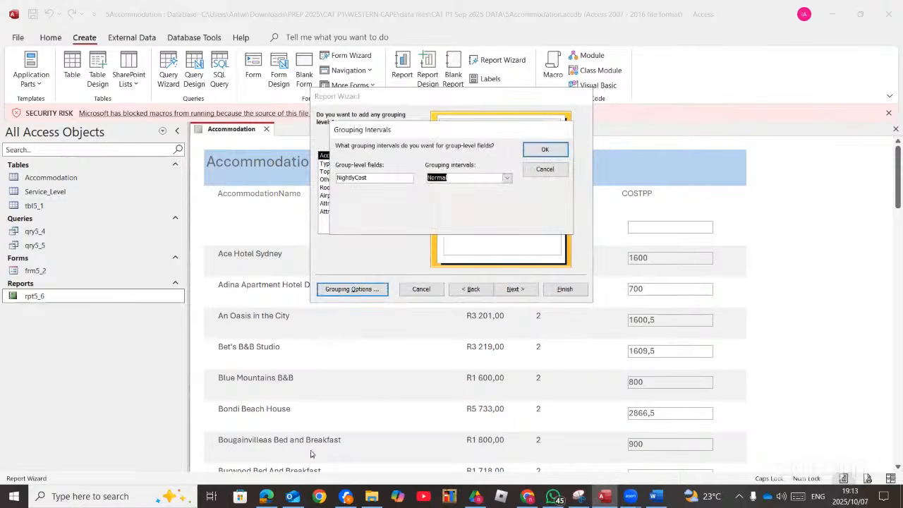
pyautogui.click(266, 496)
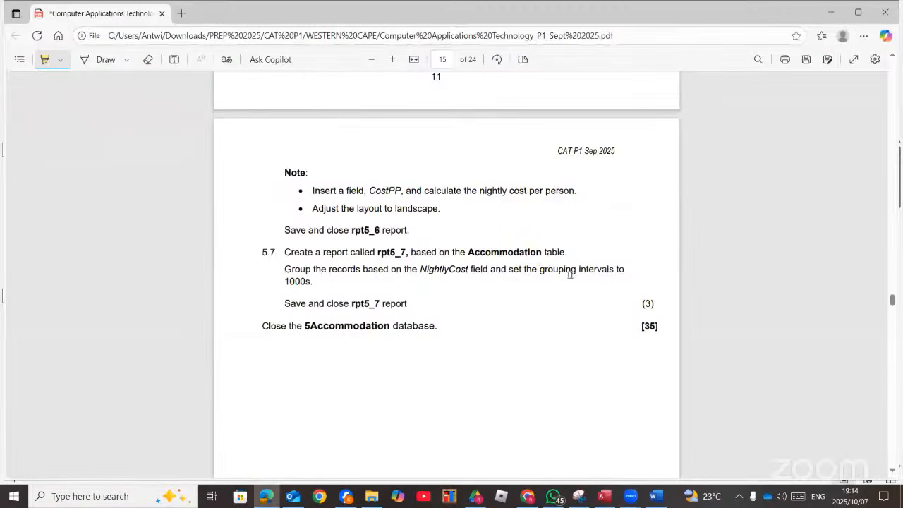
pyautogui.moveTo(394, 293); pyautogui.dragTo(308, 283)
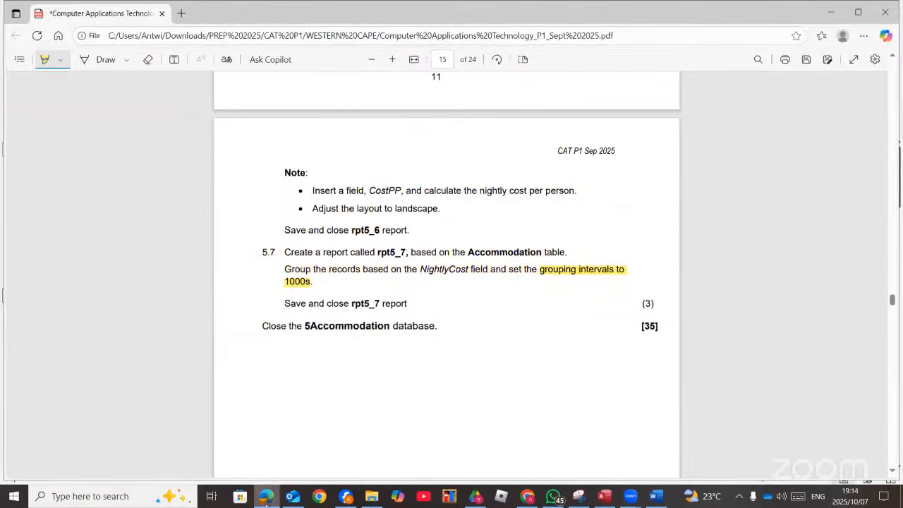
pyautogui.click(267, 499)
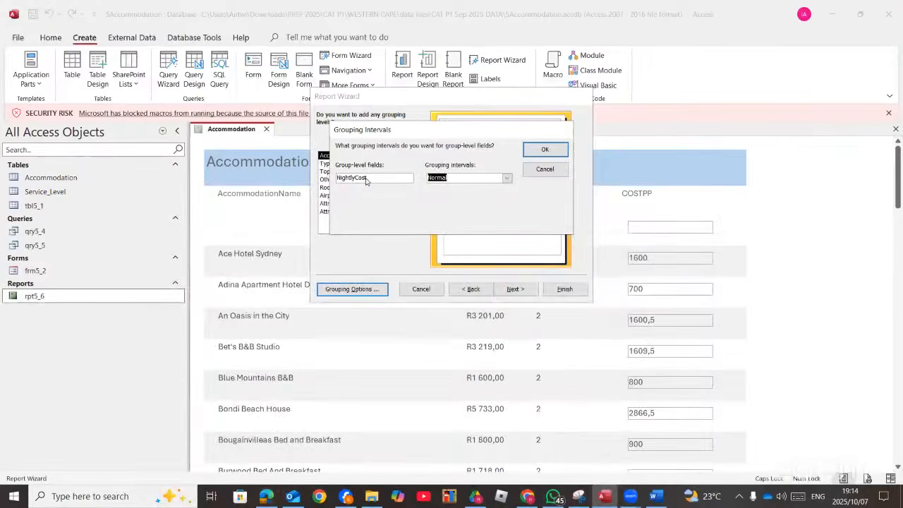
pyautogui.click(507, 179)
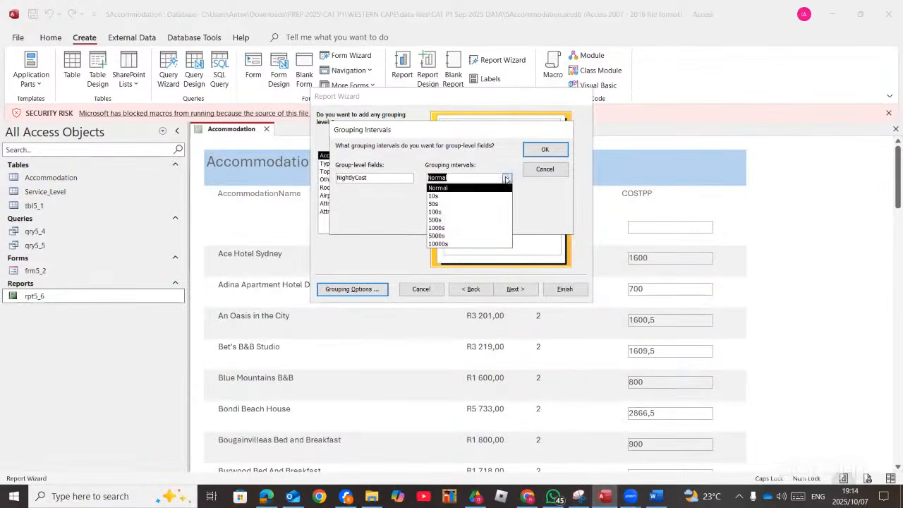
pyautogui.click(442, 230)
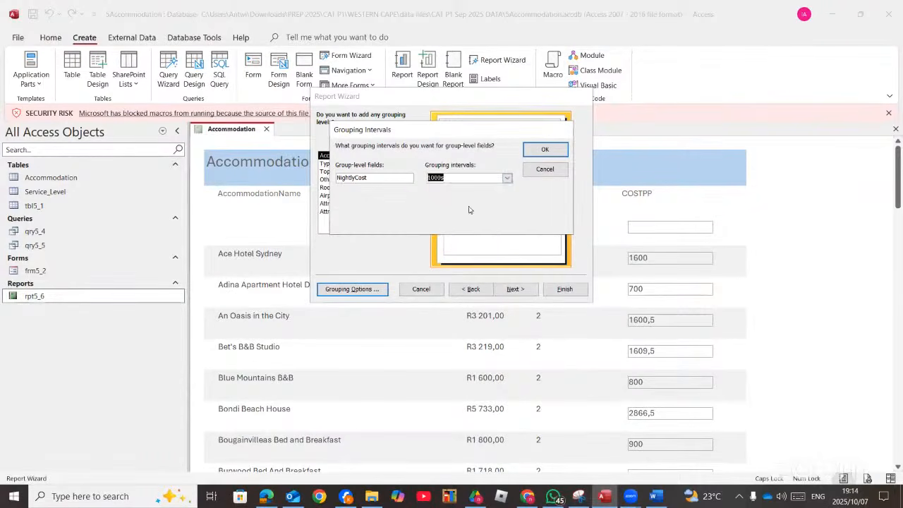
pyautogui.click(544, 149)
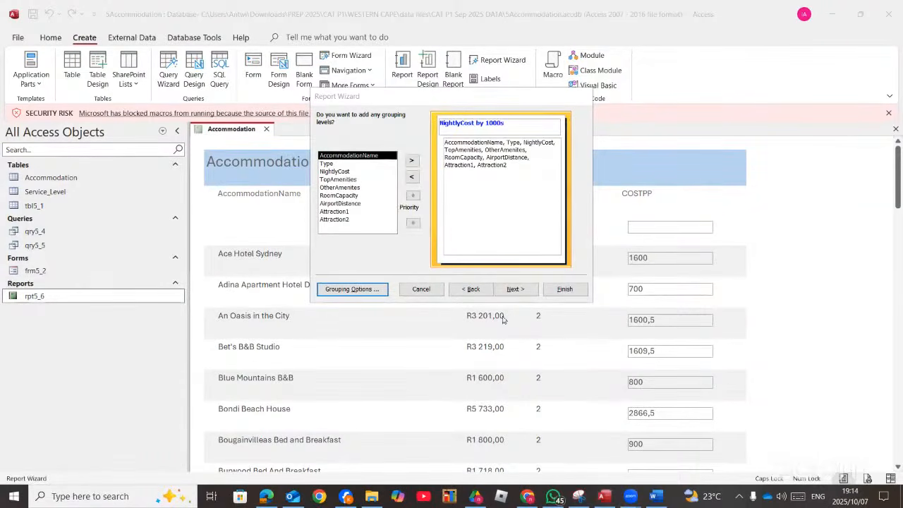
# Finish the Report Wizard with the Stepped layout in Portrait orientation and close the report's print preview.
pyautogui.click(515, 289)
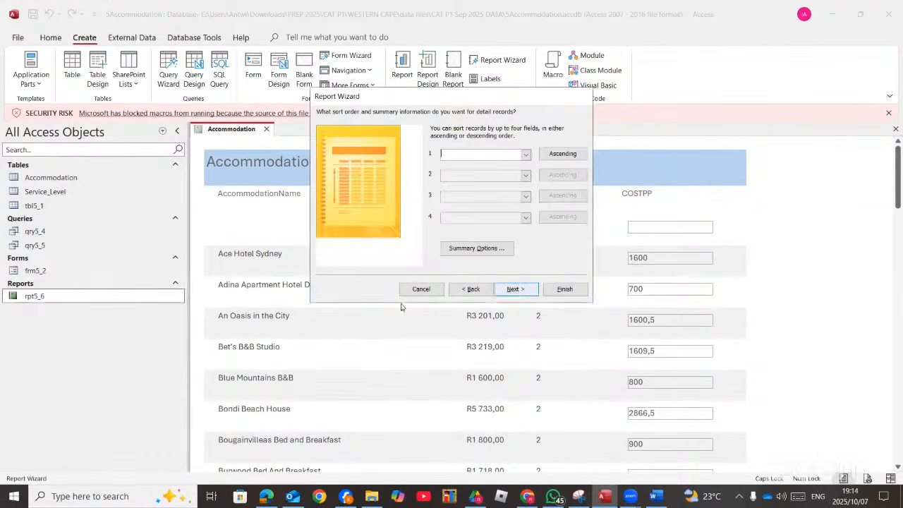
pyautogui.click(514, 289)
pyautogui.click(267, 498)
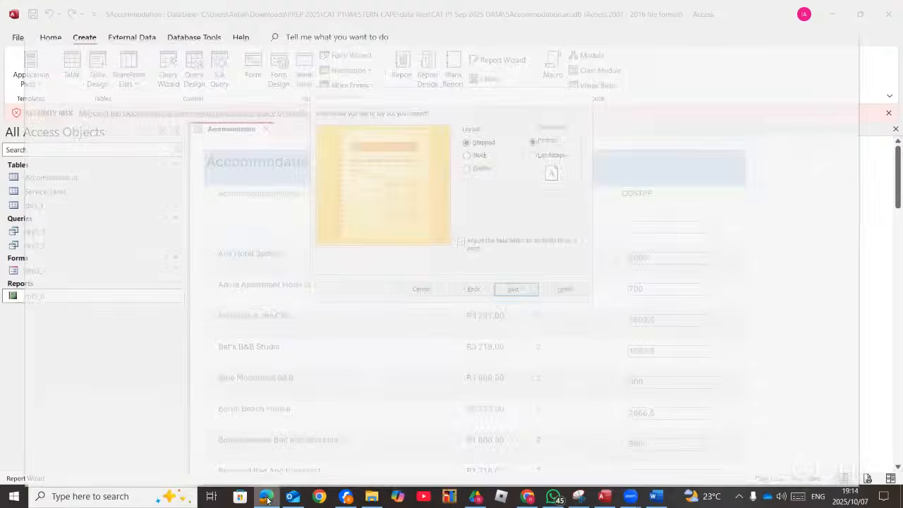
pyautogui.click(266, 497)
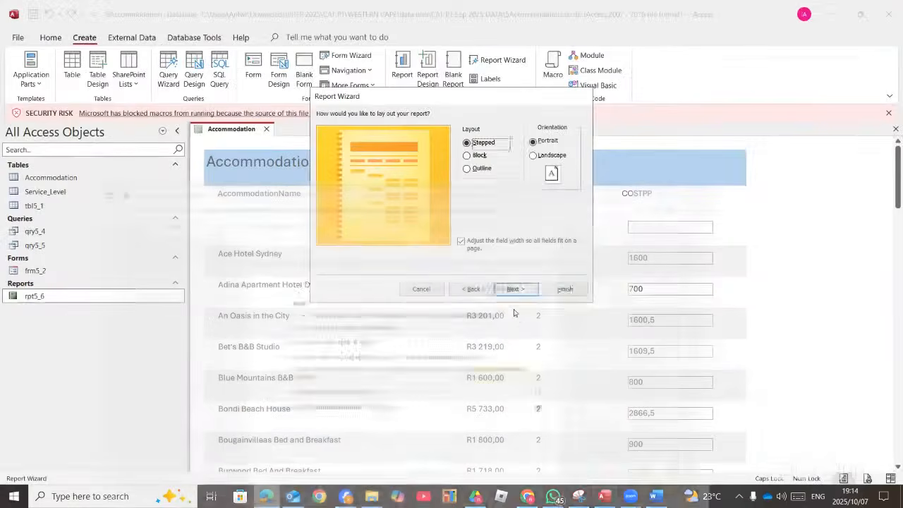
pyautogui.click(570, 289)
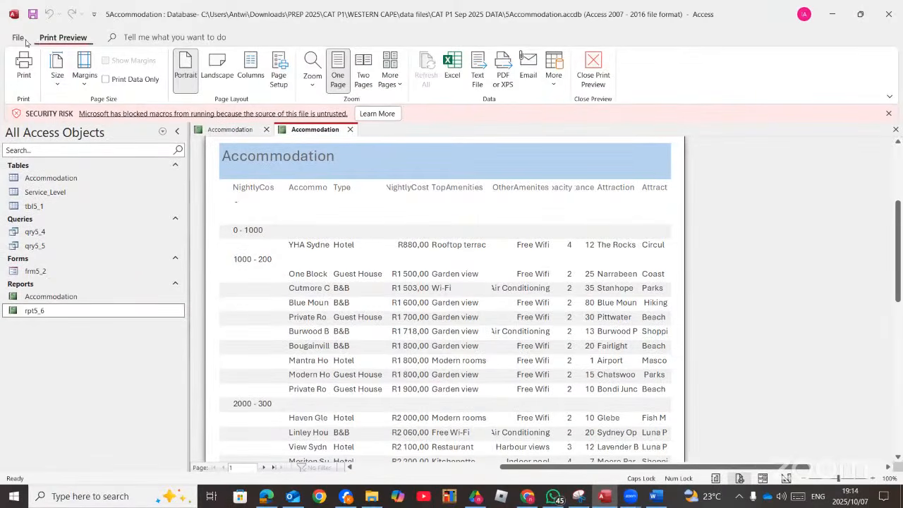
pyautogui.click(593, 67)
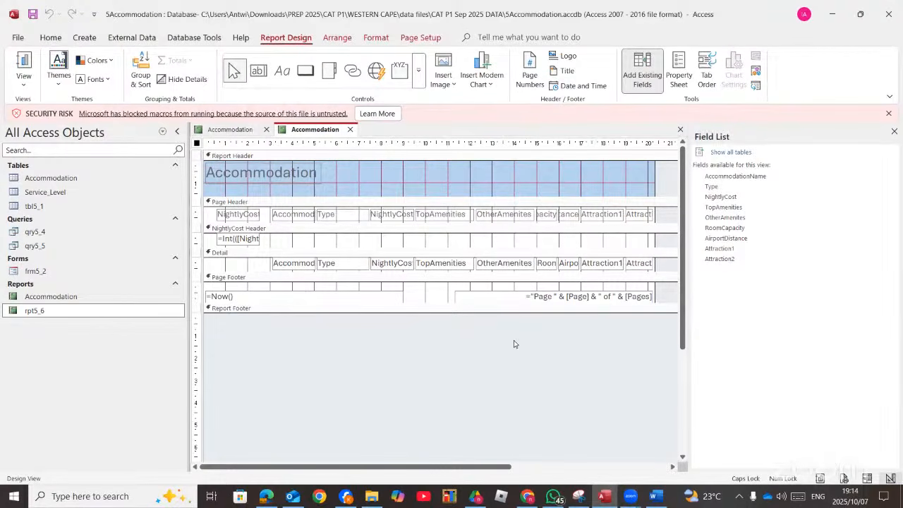
# Check the live stream chat in YouTube Studio and close the 5Accommodation database in Access.
pyautogui.click(530, 499)
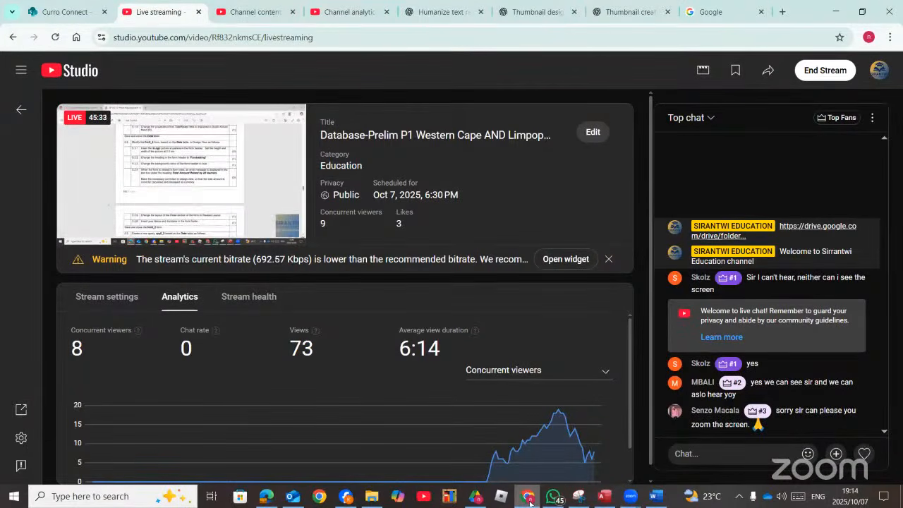
pyautogui.click(529, 502)
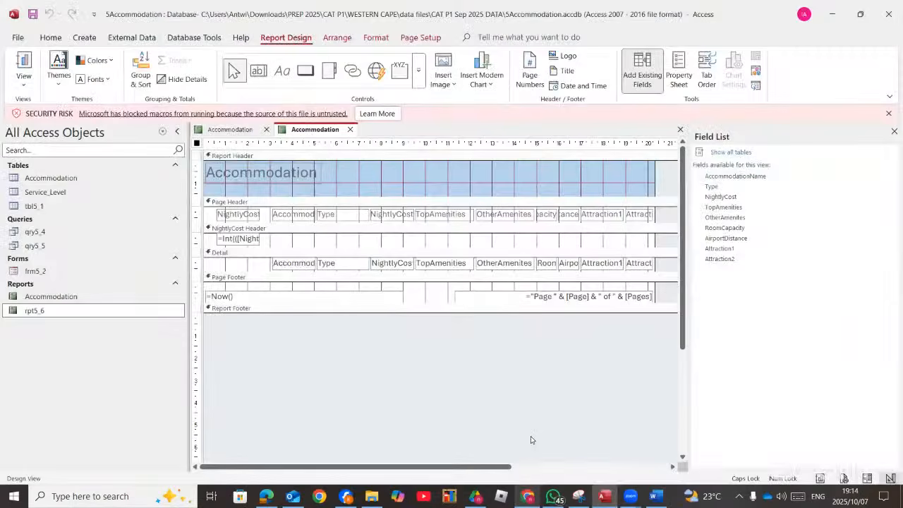
pyautogui.click(888, 14)
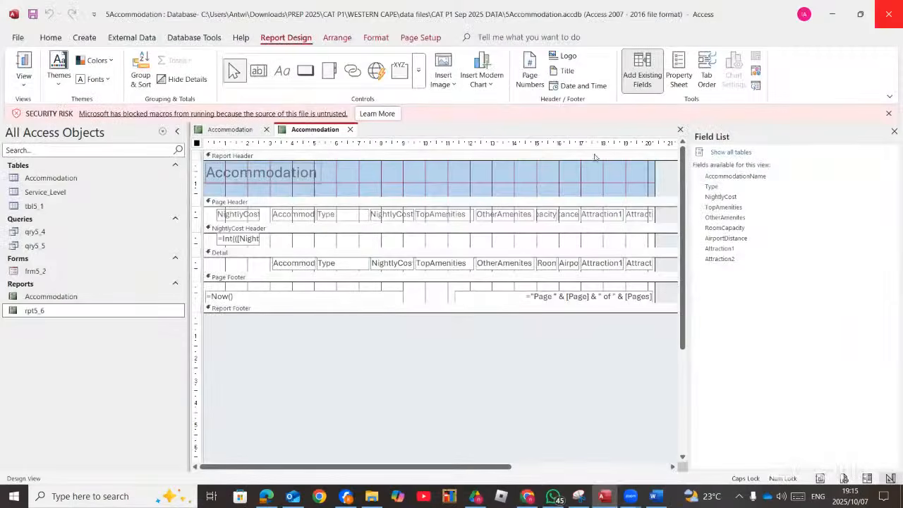
pyautogui.click(485, 278)
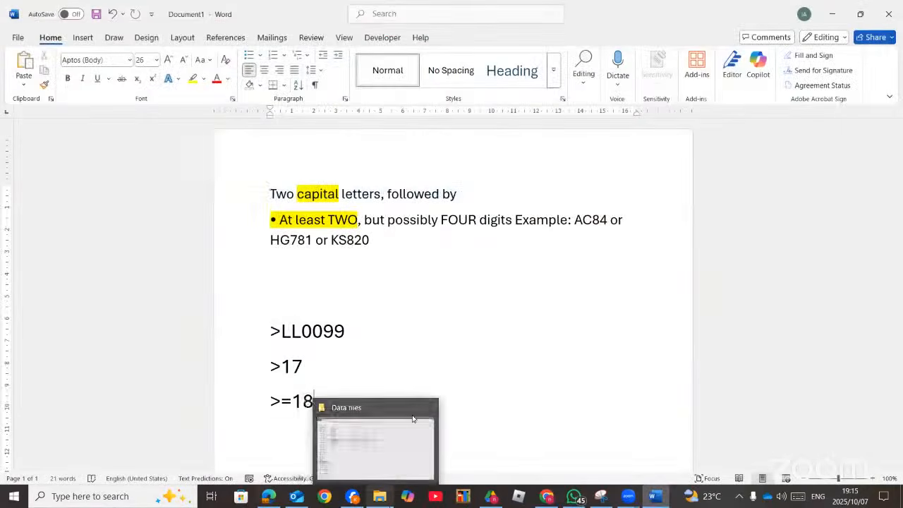
# Browse to the LIMPOPO folder under CAT P1 in File Explorer and open the Gr 12 CAT_P1_Paper_2025 document.
pyautogui.click(395, 437)
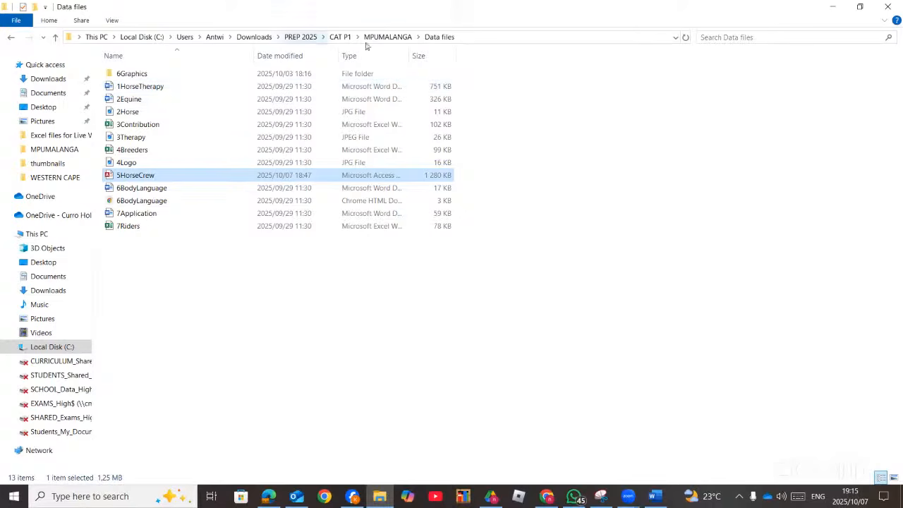
pyautogui.click(340, 36)
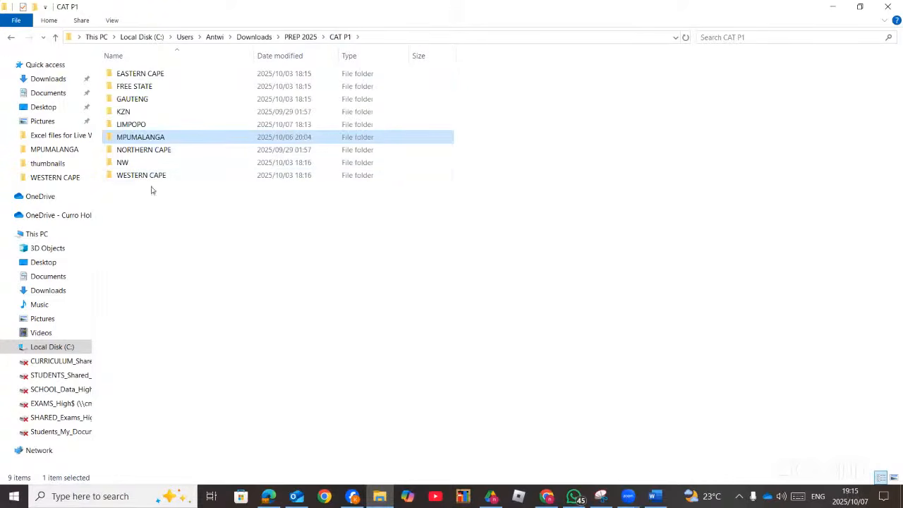
pyautogui.doubleClick(142, 125)
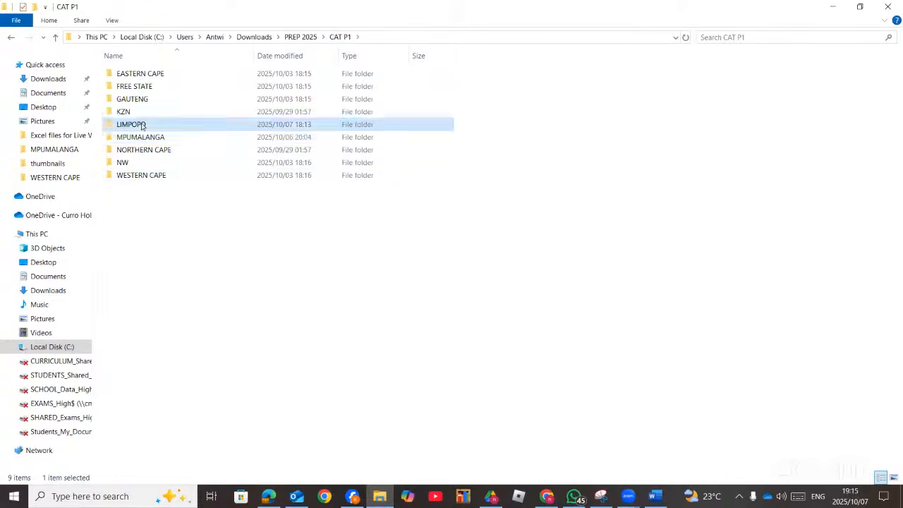
pyautogui.click(166, 78)
pyautogui.doubleClick(167, 76)
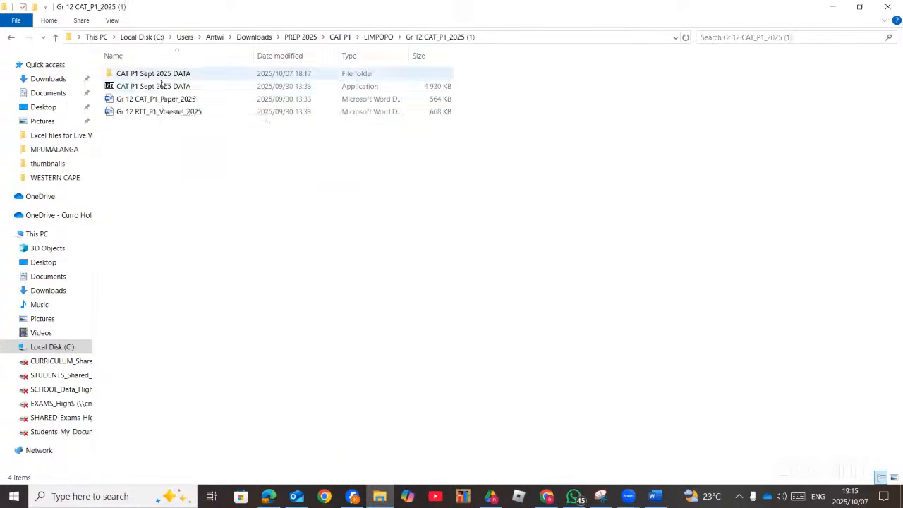
pyautogui.doubleClick(162, 103)
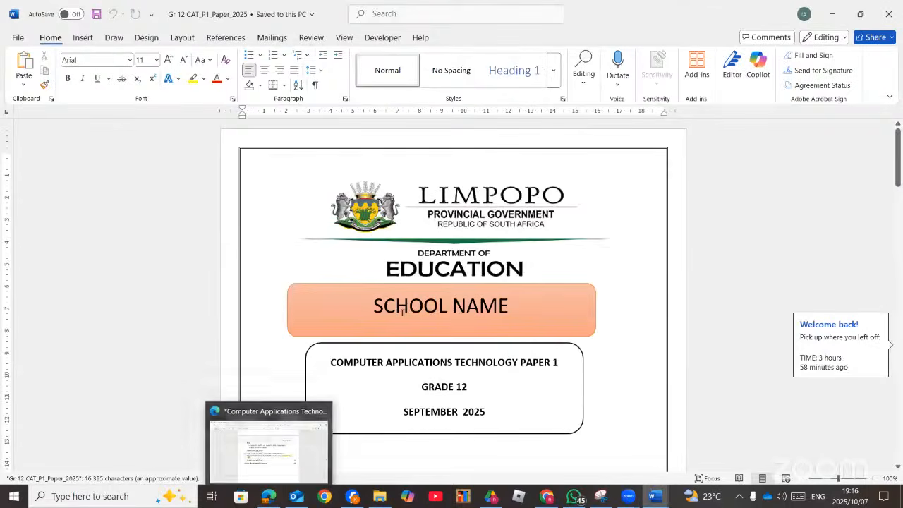
# Look through the Limpopo paper for Question 5: Database and examine the instructions for the TblReg table.
pyautogui.scroll(-3, 437, 352)
pyautogui.scroll(-10, 444, 358)
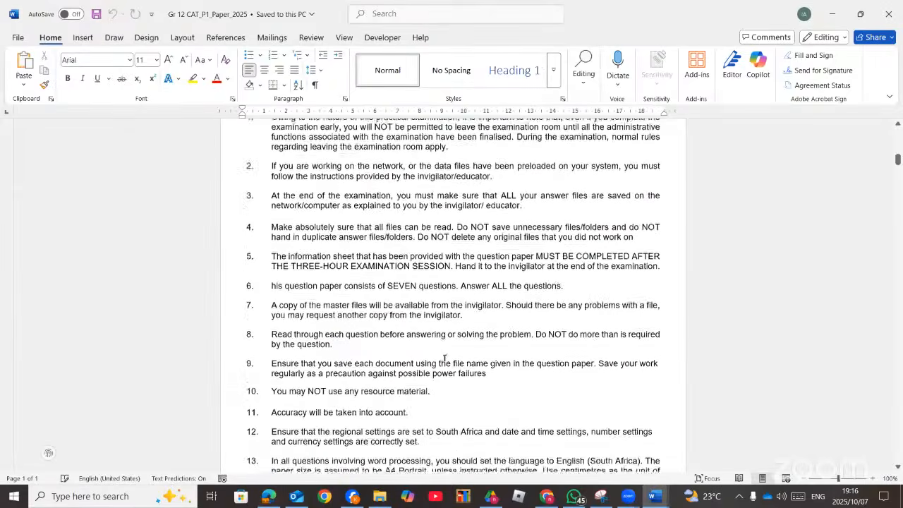
pyautogui.scroll(-15, 445, 360)
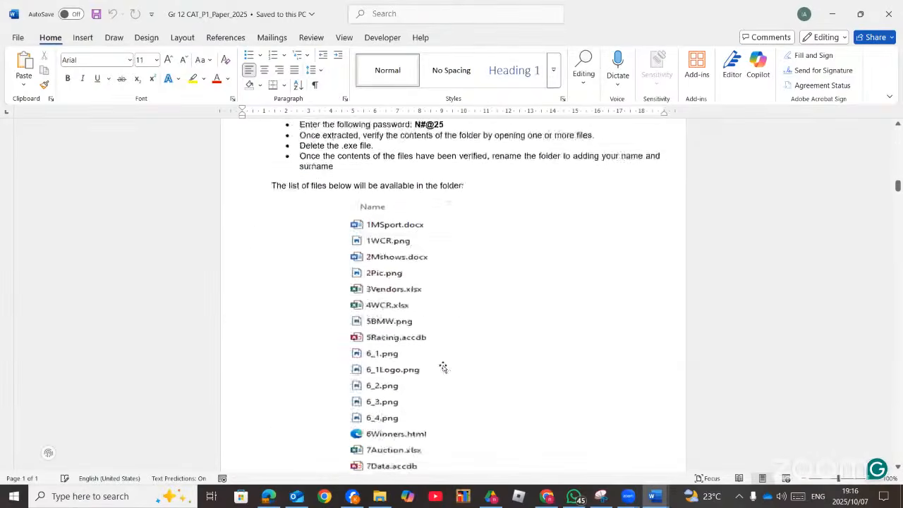
pyautogui.scroll(-15, 444, 367)
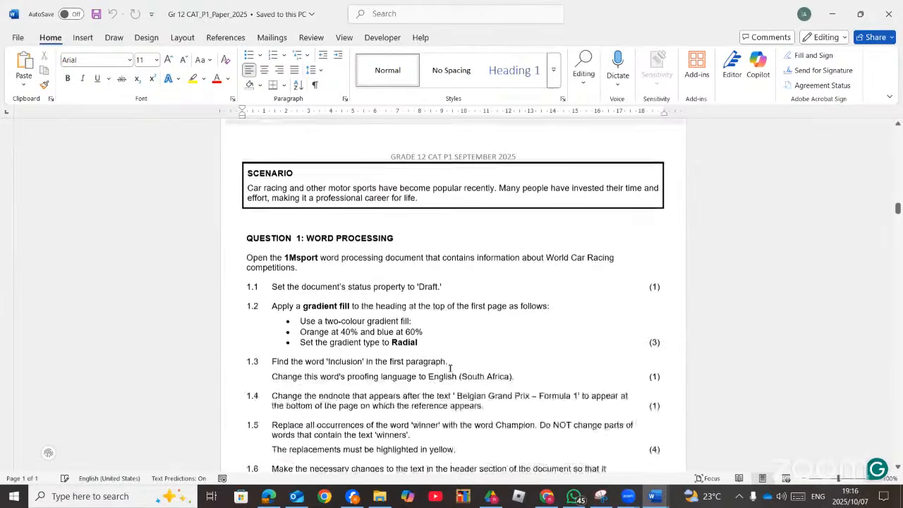
pyautogui.scroll(-15, 449, 368)
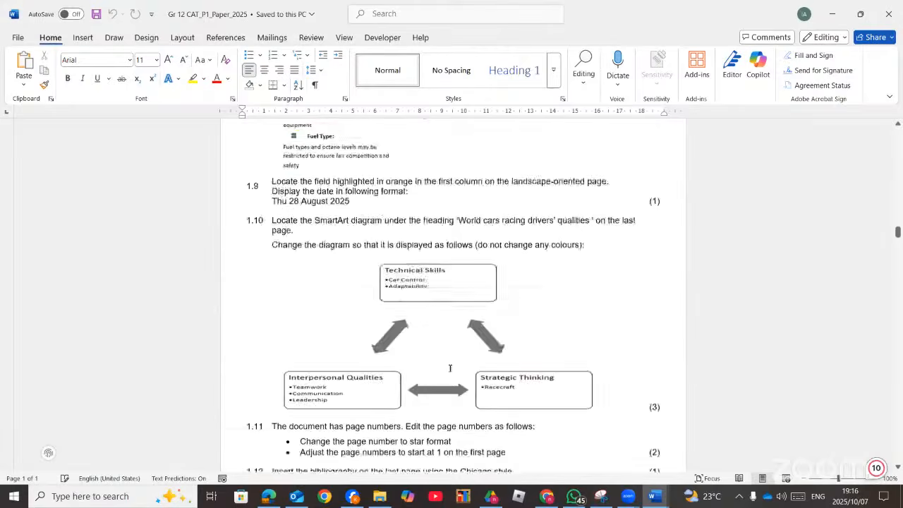
pyautogui.scroll(-15, 444, 369)
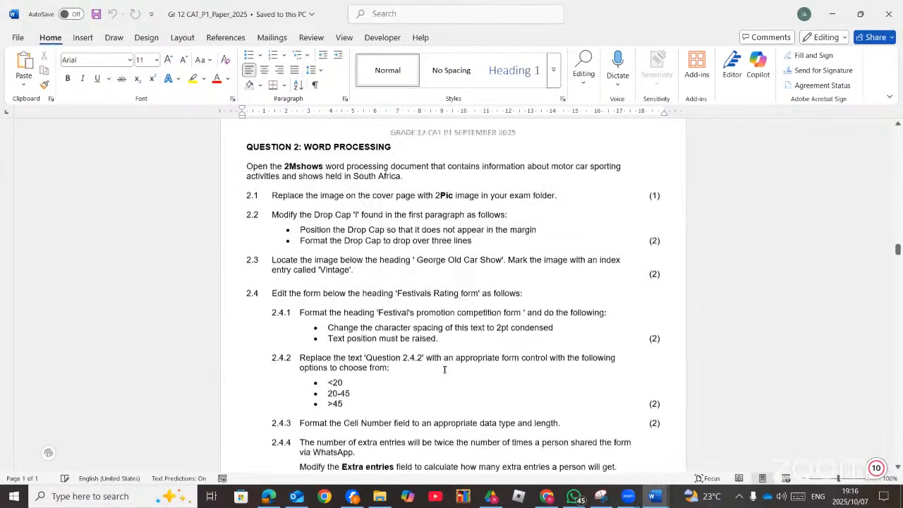
pyautogui.scroll(-8, 444, 368)
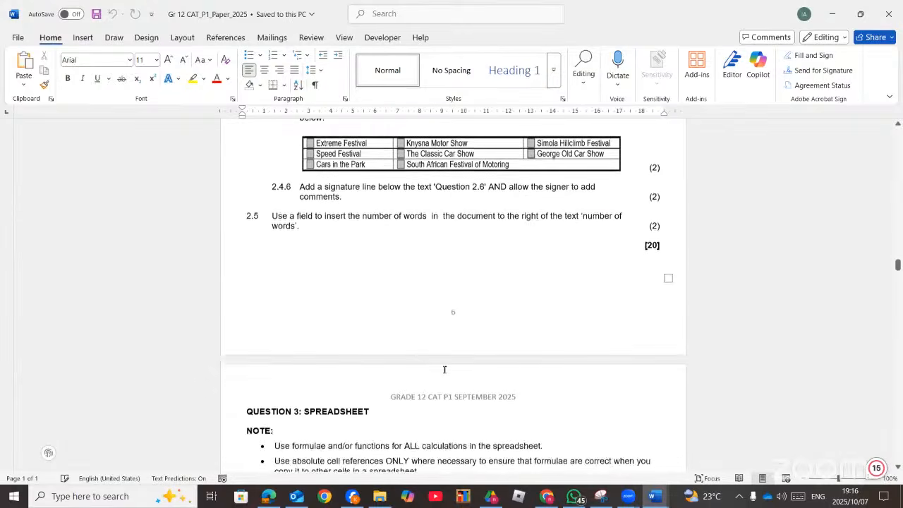
pyautogui.scroll(-8, 444, 369)
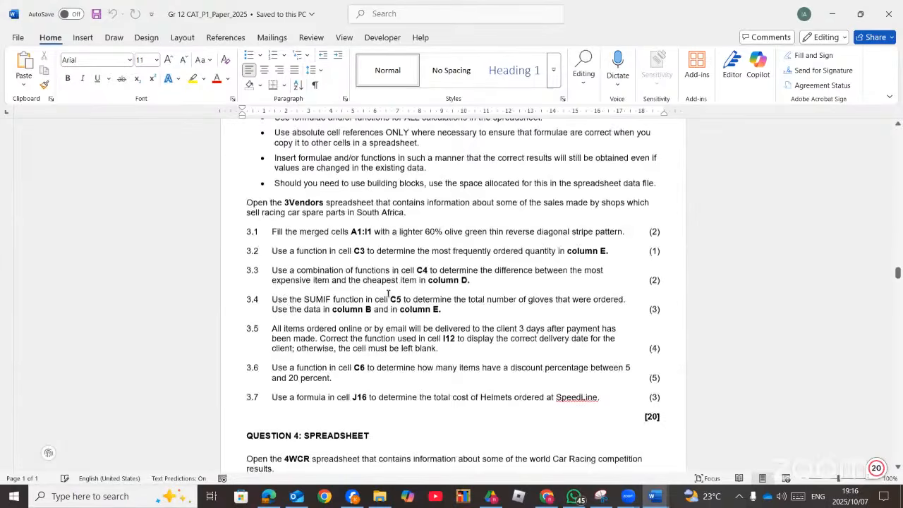
pyautogui.scroll(-8, 387, 294)
pyautogui.scroll(-10, 388, 294)
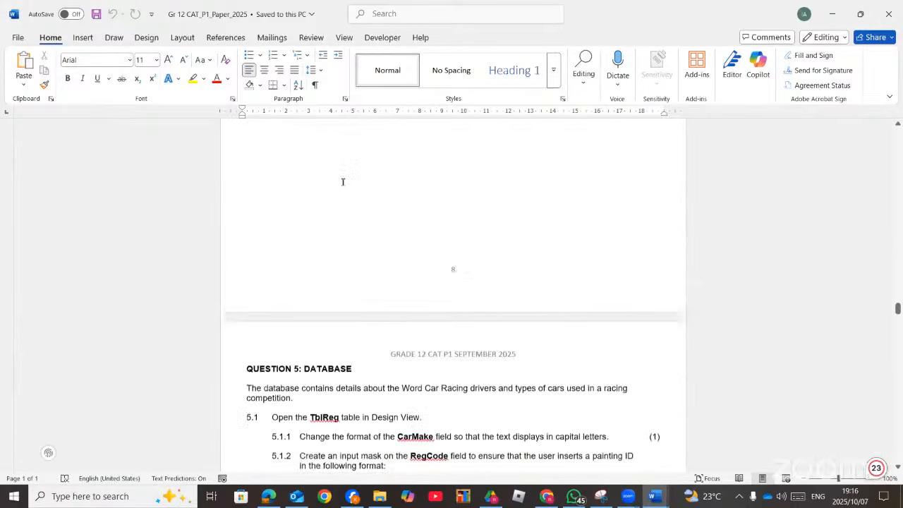
pyautogui.scroll(-7, 342, 181)
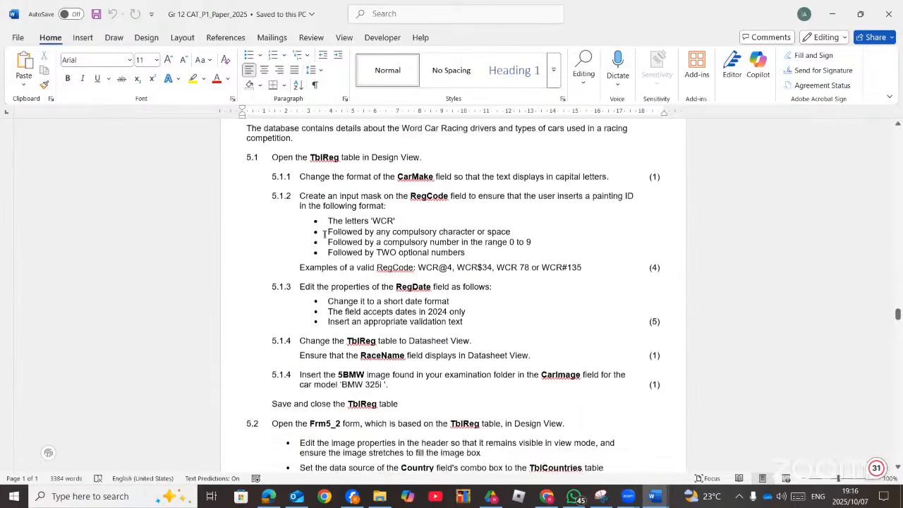
pyautogui.scroll(1, 324, 235)
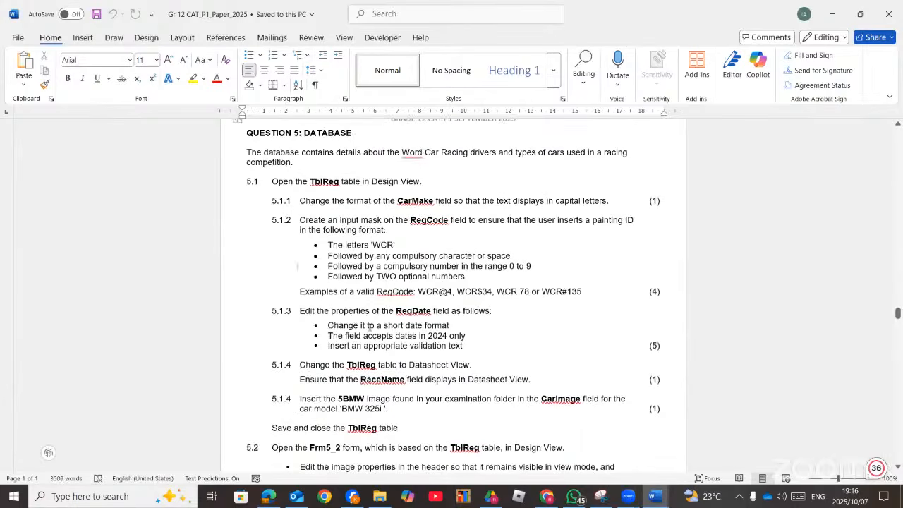
pyautogui.scroll(1, 353, 332)
pyautogui.scroll(3, 319, 437)
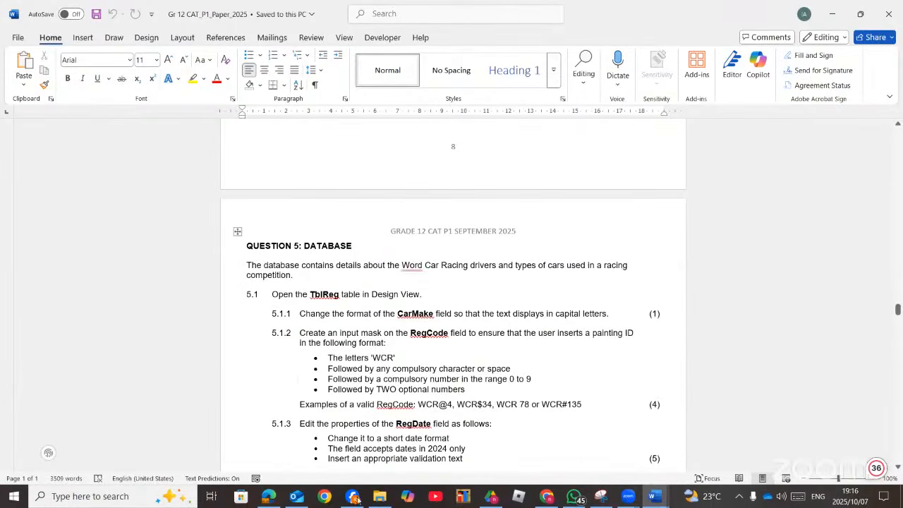
pyautogui.scroll(-2, 177, 141)
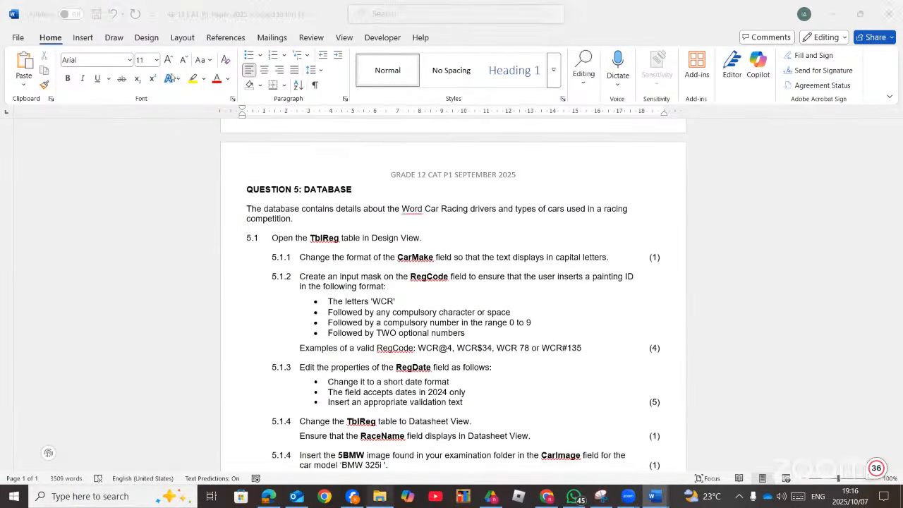
# Switch to File Explorer and open the 5Racing database from the CAT P1 Sept 2025 DATA folder.
pyautogui.hotkey('alt', 'Tab')
pyautogui.press('Up')
pyautogui.press('Up')
pyautogui.press('Return')
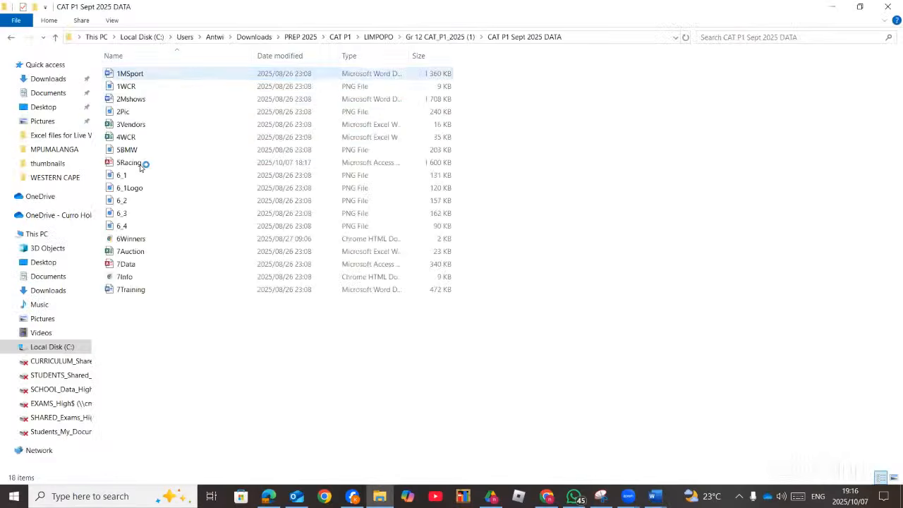
pyautogui.doubleClick(134, 163)
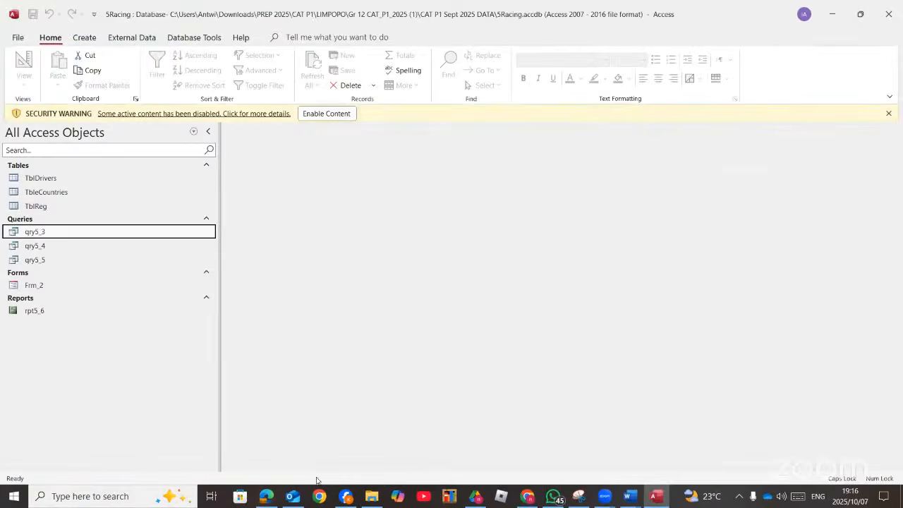
# Switch to Edge and close the Western Cape paper PDF, leaving without saving its changes.
pyautogui.click(263, 497)
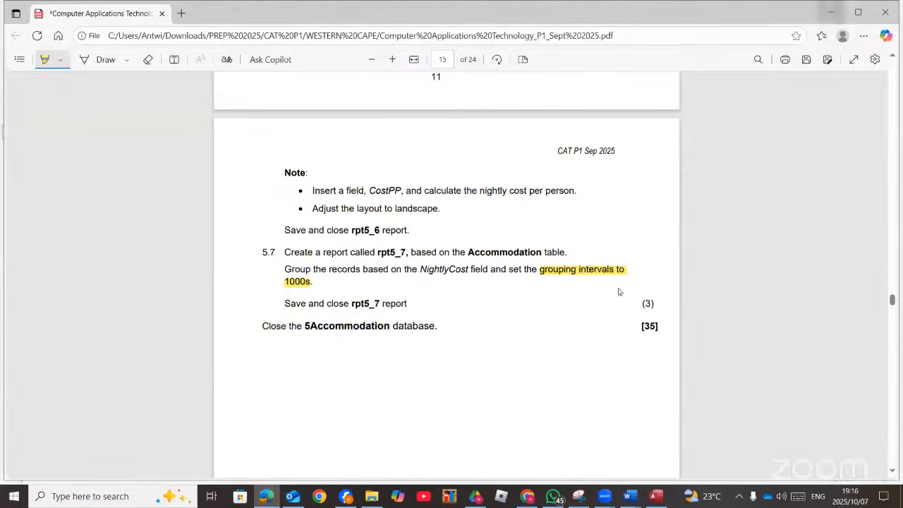
pyautogui.click(884, 11)
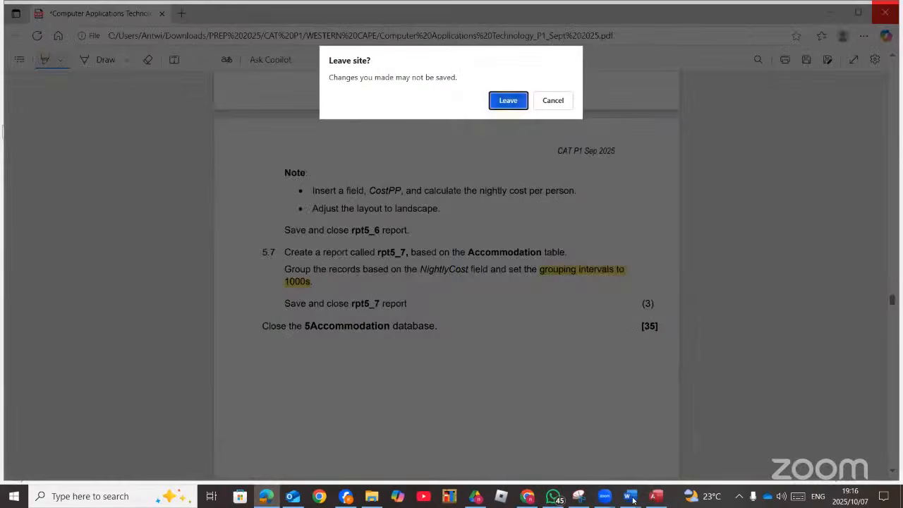
pyautogui.press('Return')
# Return to the Gr 12 CAT_P1_Paper_2025 document in Word and enlarge Question 5.1 to read the TblReg instructions.
pyautogui.moveTo(629, 496)
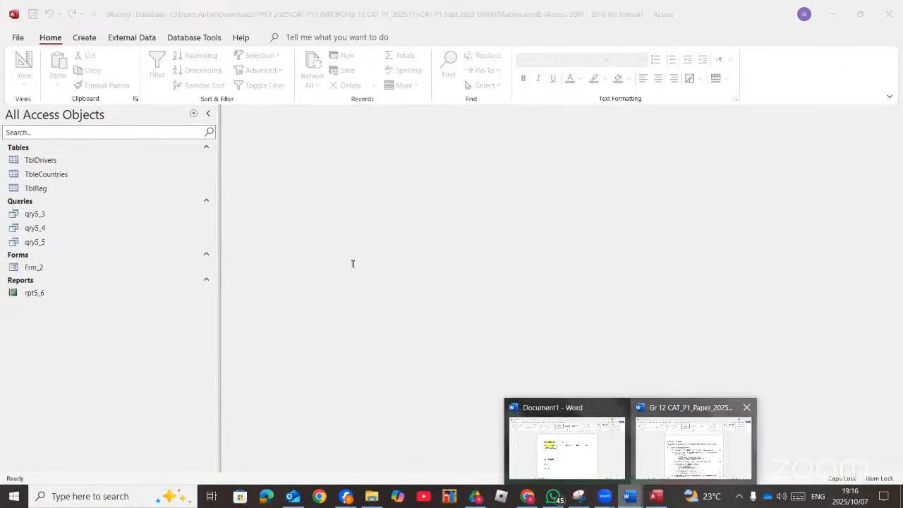
pyautogui.click(693, 448)
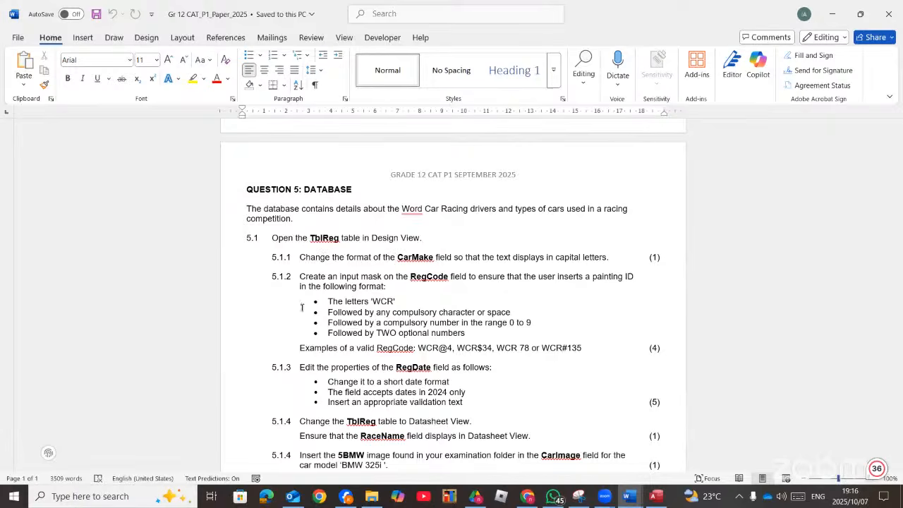
pyautogui.scroll(10, 291, 304)
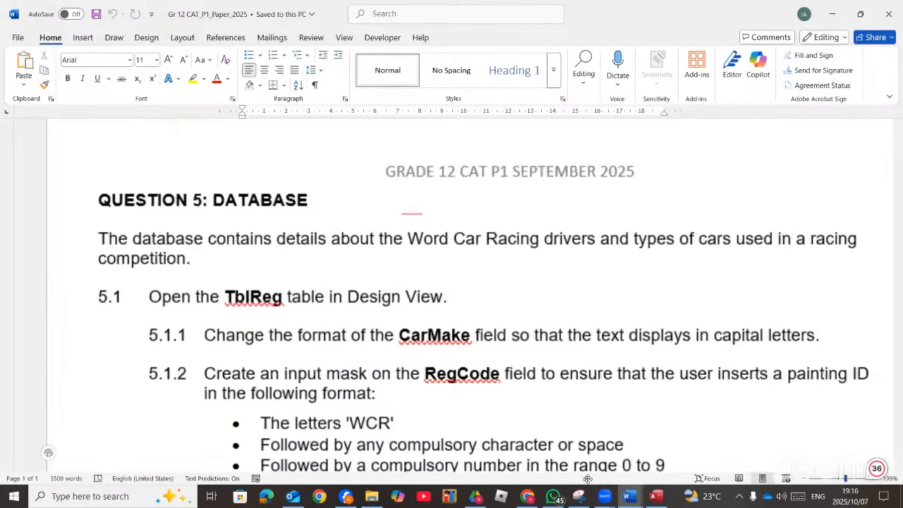
pyautogui.scroll(-2, 588, 479)
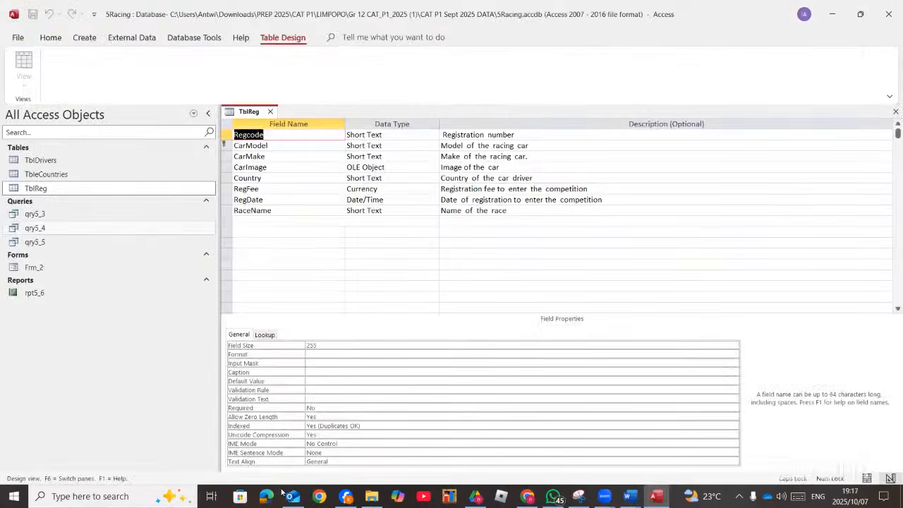
# In Access, set the CarMake field's Format to > in the TblReg design, save the table and show it in Datasheet View.
pyautogui.click(653, 498)
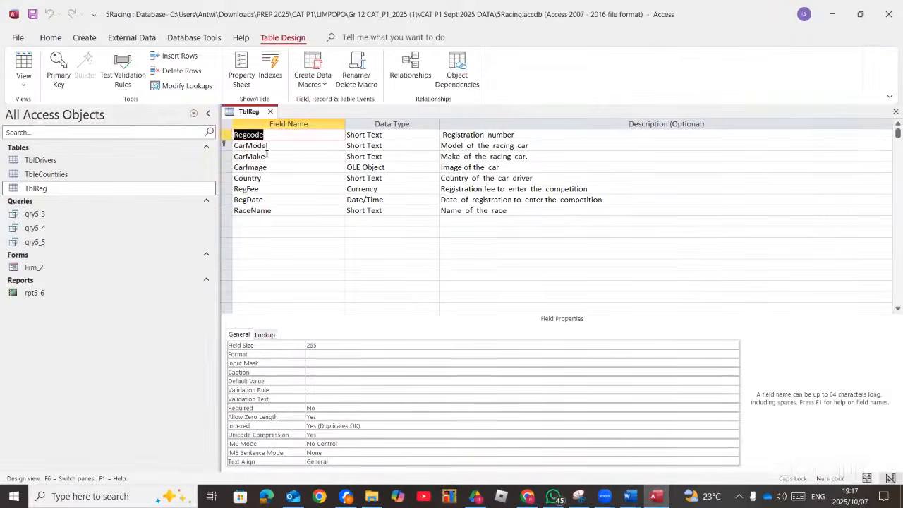
pyautogui.hotkey('alt', 'Tab')
pyautogui.click(263, 157)
pyautogui.click(304, 355)
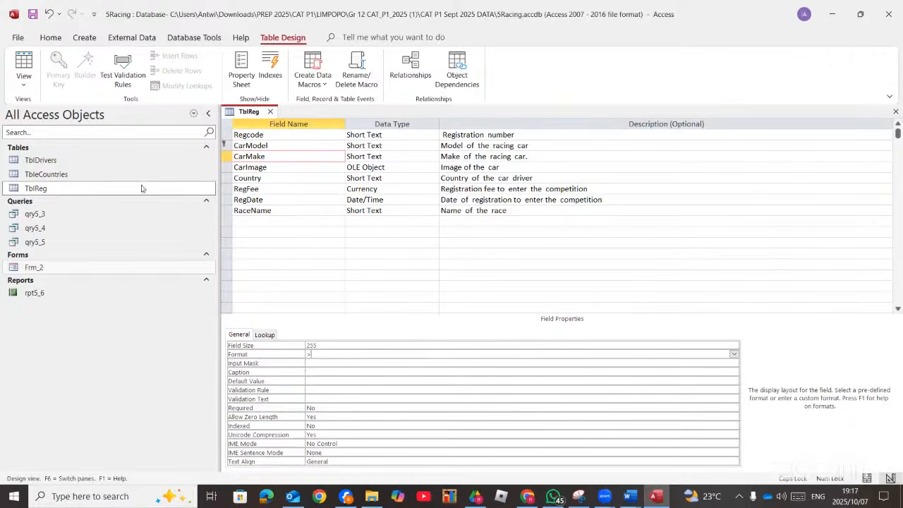
pyautogui.click(26, 64)
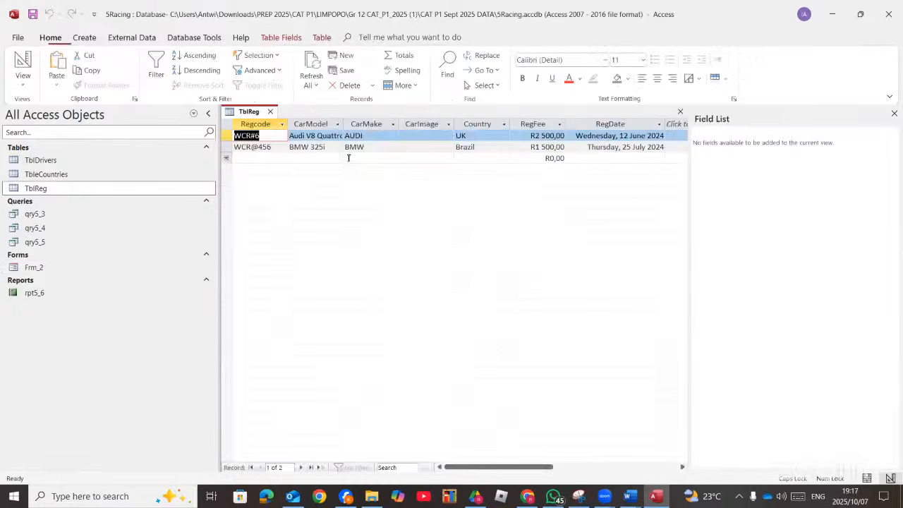
pyautogui.press('Return')
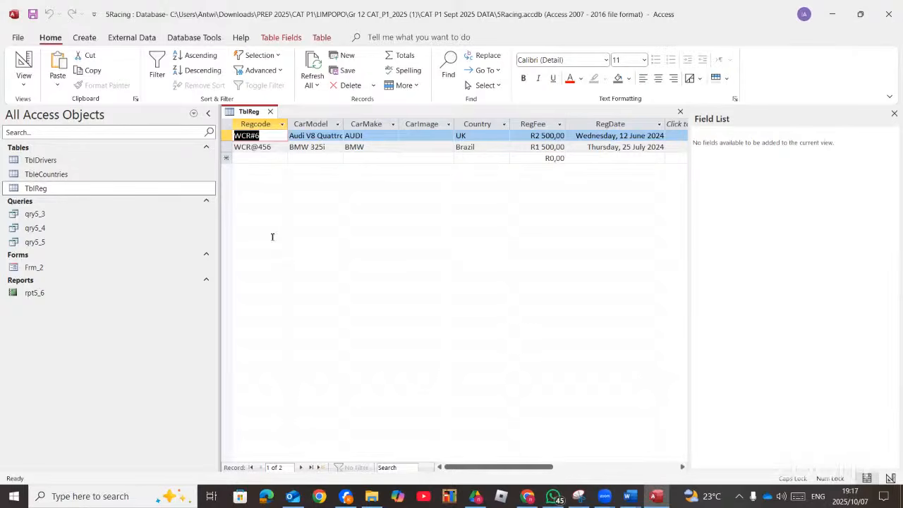
# Return to the Limpopo paper in Word and highlight & and C in yellow in the input mask character table.
pyautogui.hotkey('alt', 'Tab')
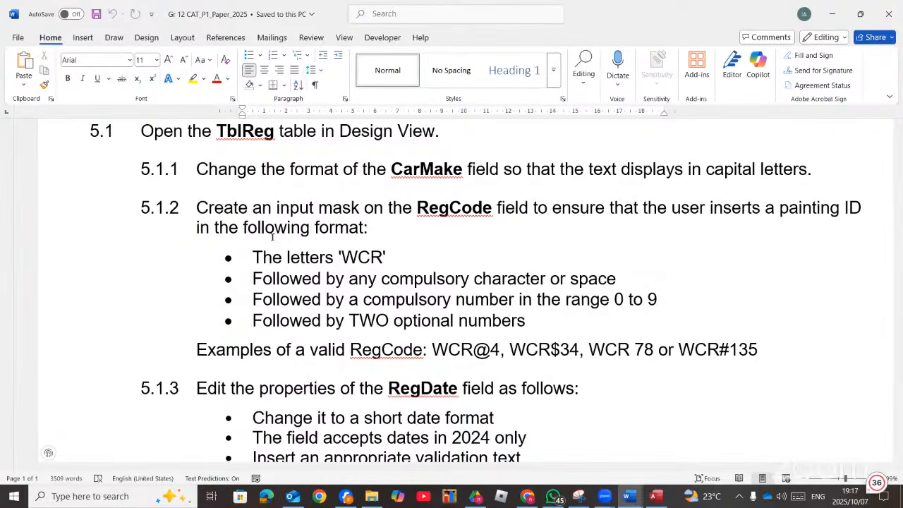
pyautogui.click(400, 261)
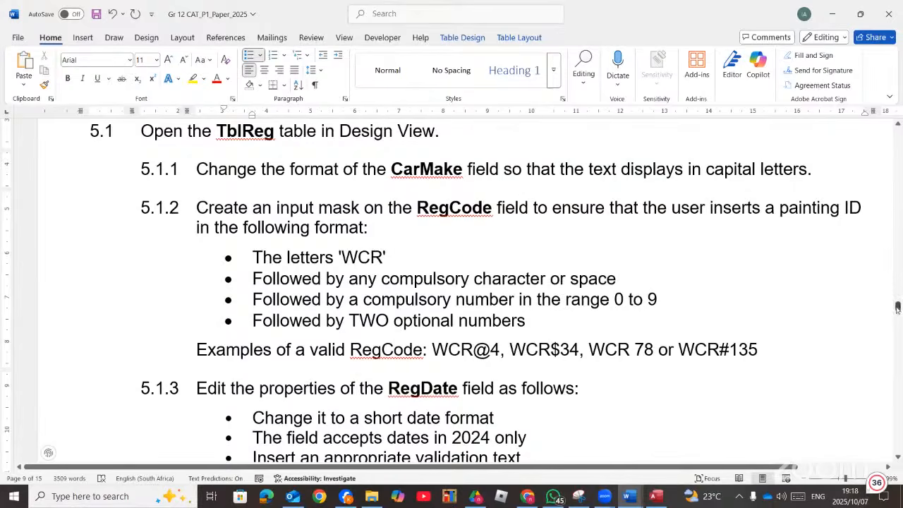
pyautogui.moveTo(887, 367); pyautogui.dragTo(875, 391)
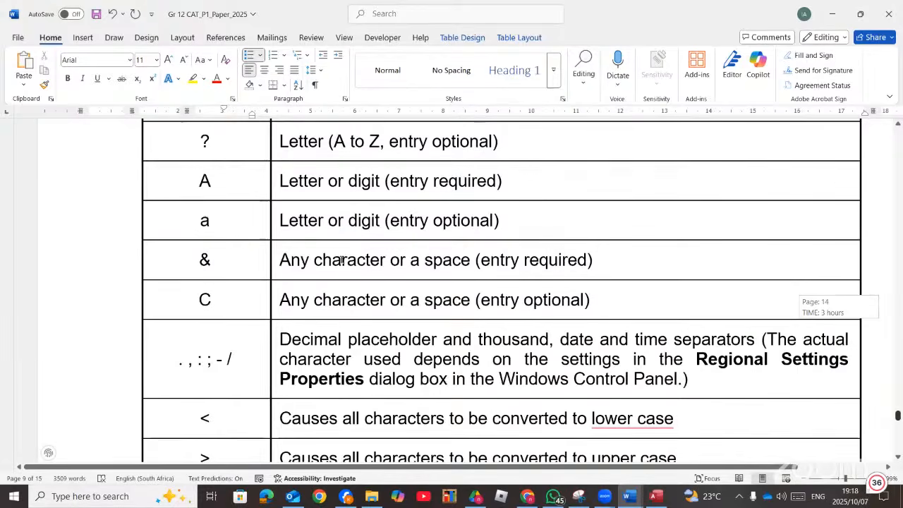
pyautogui.doubleClick(178, 246)
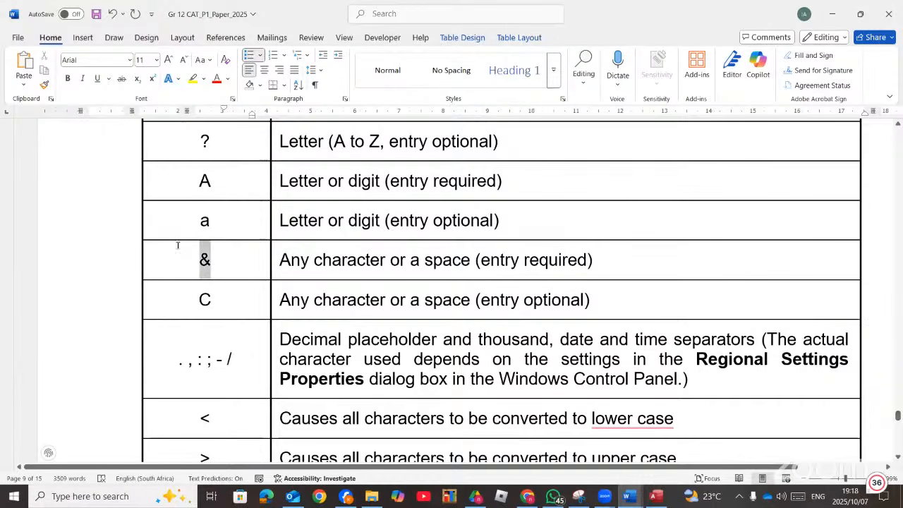
pyautogui.click(193, 79)
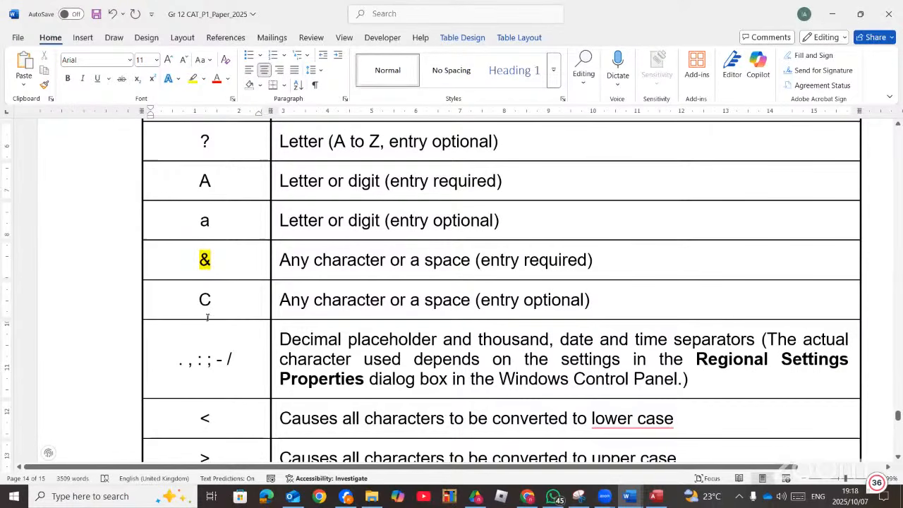
pyautogui.doubleClick(194, 301)
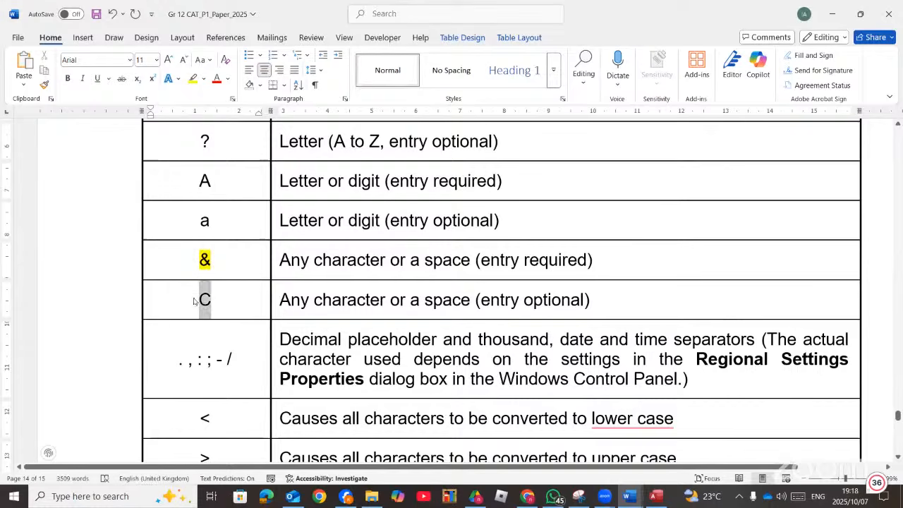
pyautogui.click(192, 80)
# Highlight the letter-or-digit characters A and a in yellow in the input mask character table.
pyautogui.scroll(3, 230, 295)
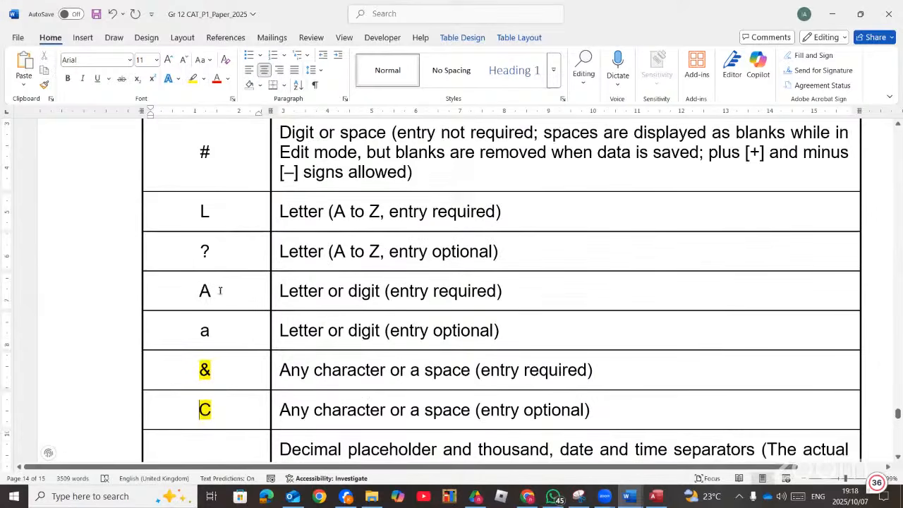
pyautogui.doubleClick(185, 289)
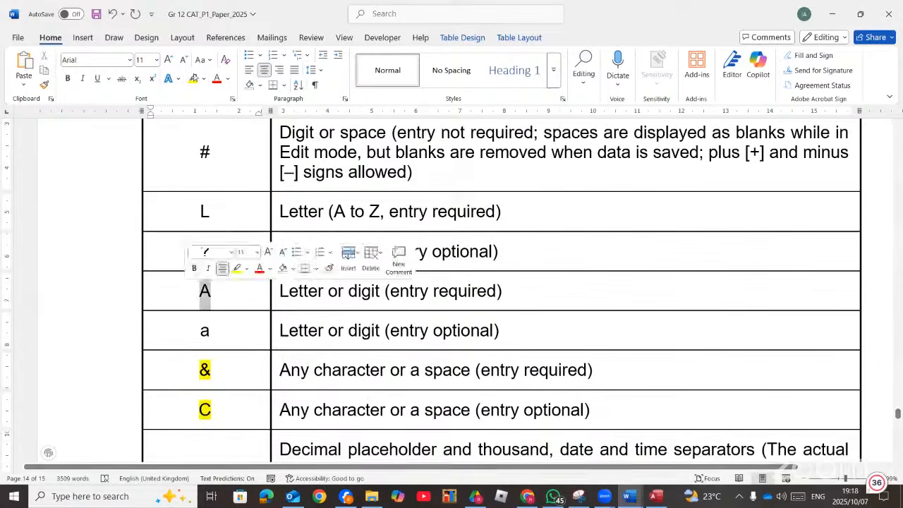
pyautogui.click(193, 78)
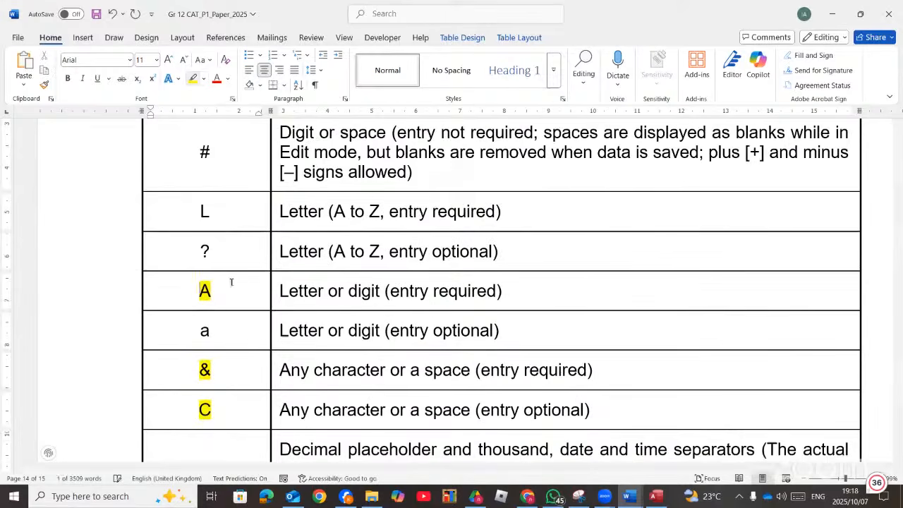
pyautogui.doubleClick(187, 329)
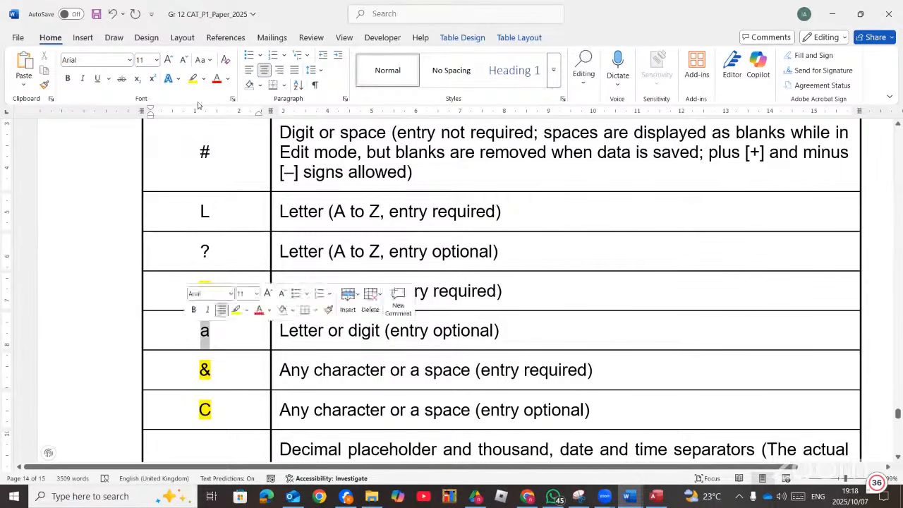
pyautogui.click(193, 78)
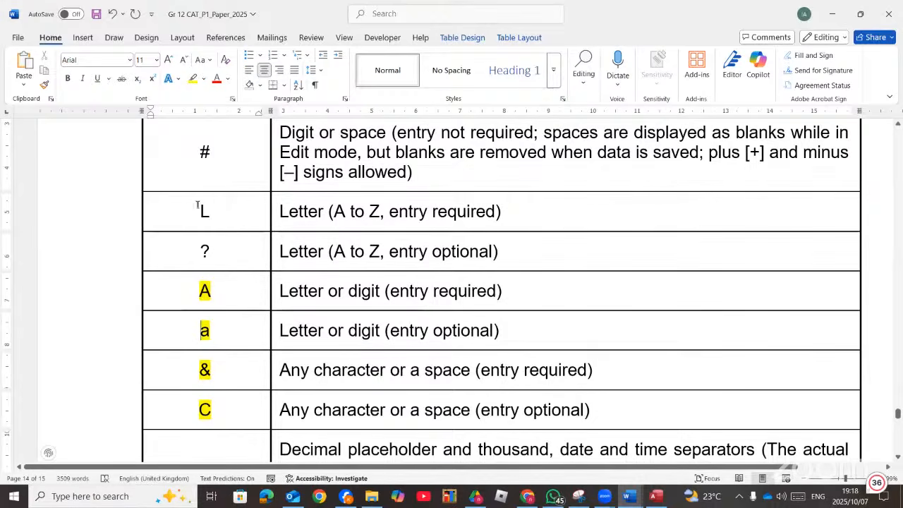
# Highlight the letter characters L and ? in yellow in the input mask character table.
pyautogui.scroll(2, 208, 264)
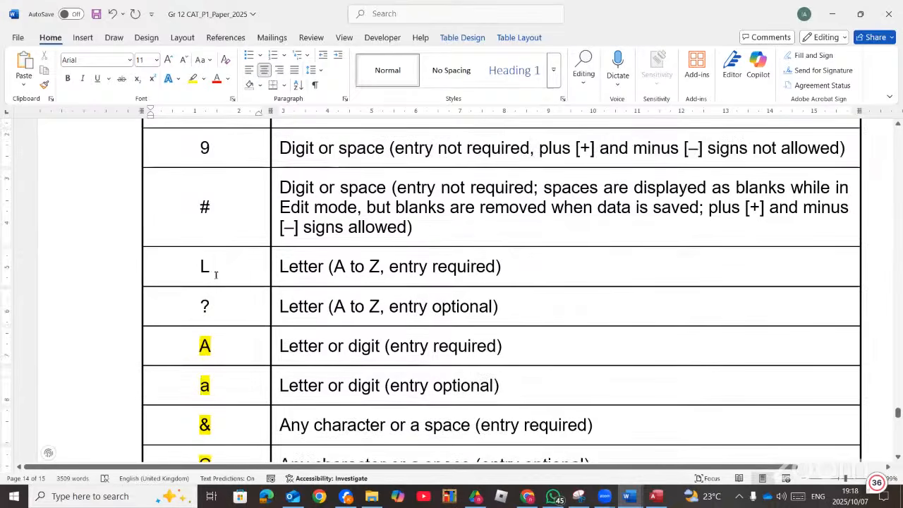
pyautogui.doubleClick(197, 266)
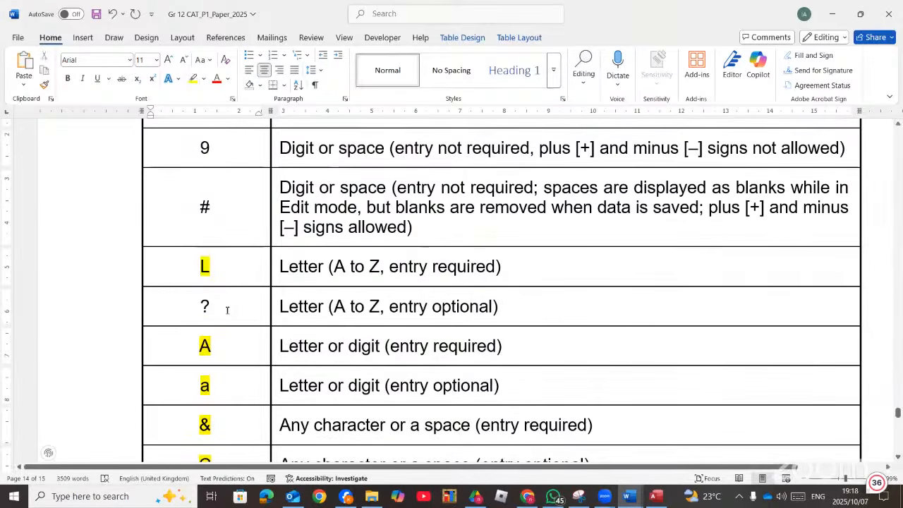
pyautogui.doubleClick(201, 308)
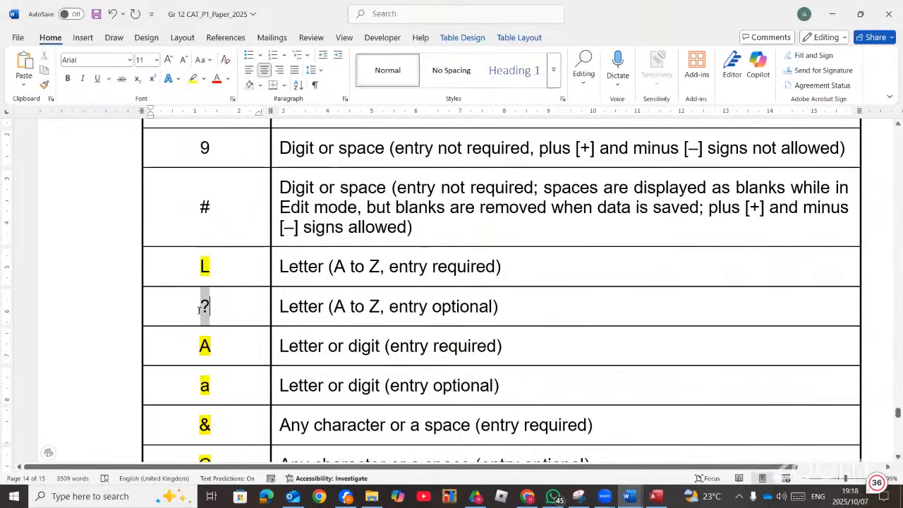
pyautogui.click(194, 79)
# Highlight the digit characters 0, 9 and # in yellow in the input mask character table.
pyautogui.scroll(3, 233, 233)
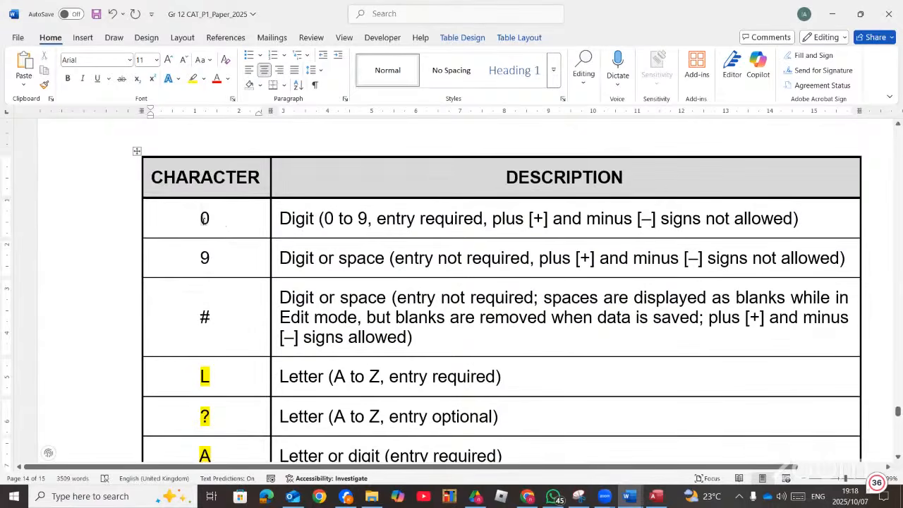
pyautogui.doubleClick(204, 218)
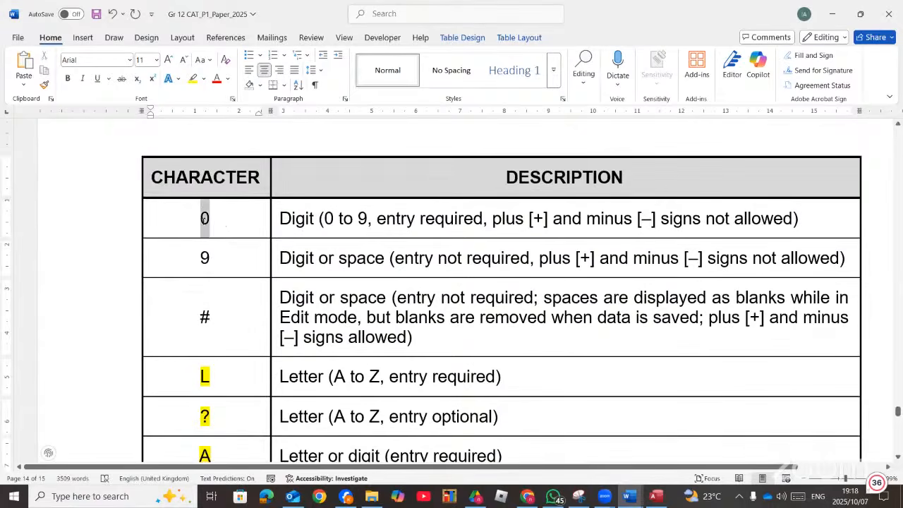
pyautogui.click(193, 79)
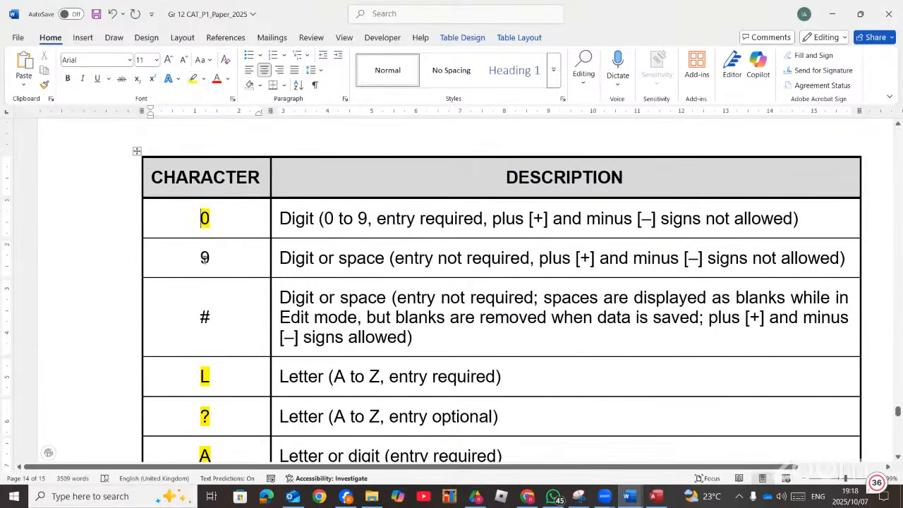
pyautogui.moveTo(208, 258); pyautogui.dragTo(201, 258)
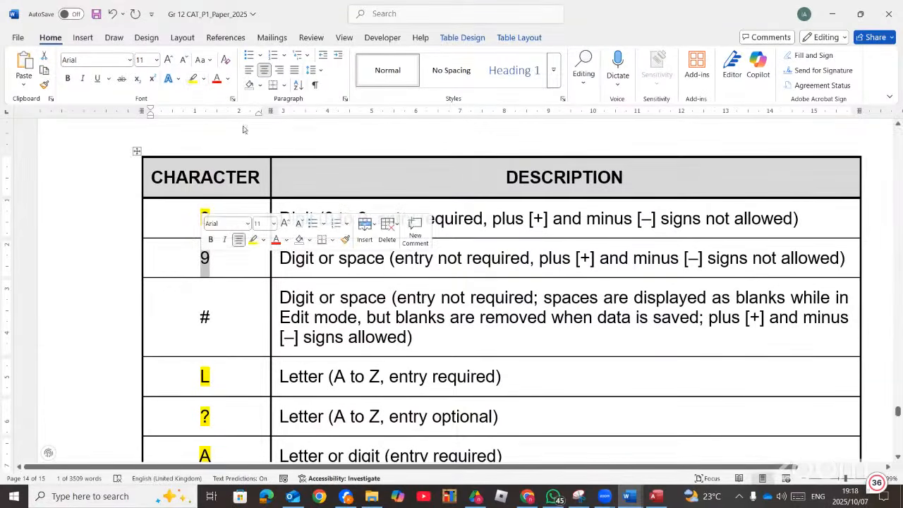
pyautogui.click(194, 78)
pyautogui.press('Left')
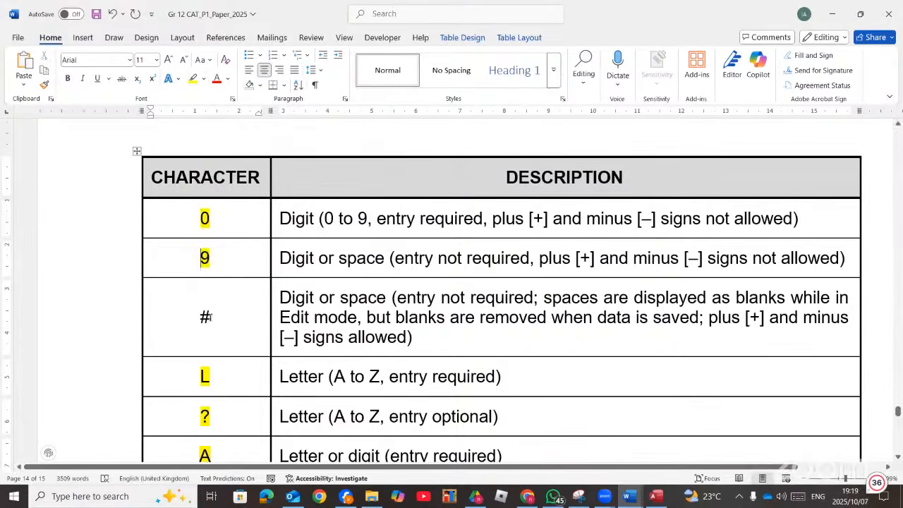
pyautogui.click(210, 318)
pyautogui.doubleClick(201, 317)
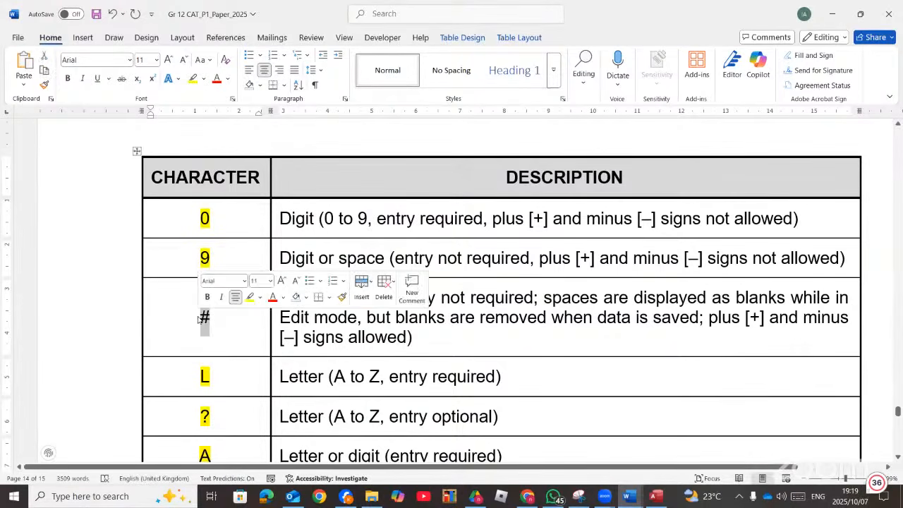
pyautogui.click(192, 79)
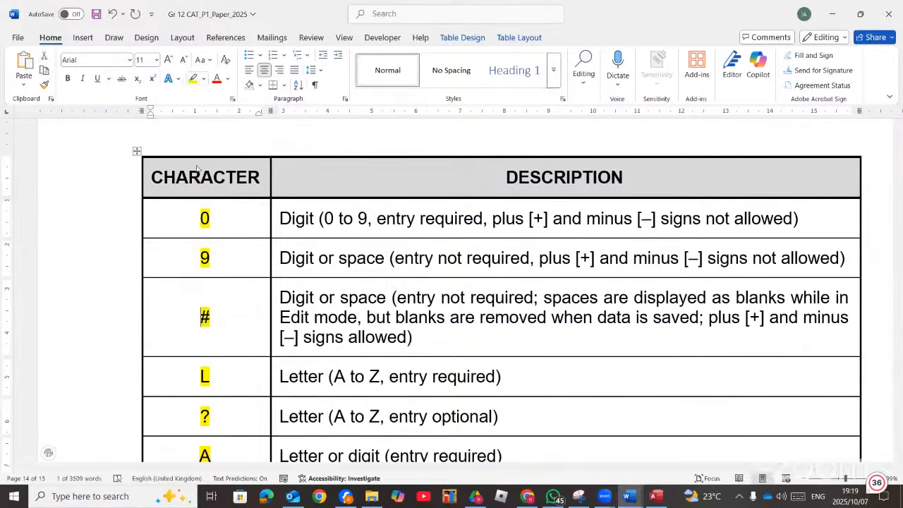
pyautogui.click(169, 258)
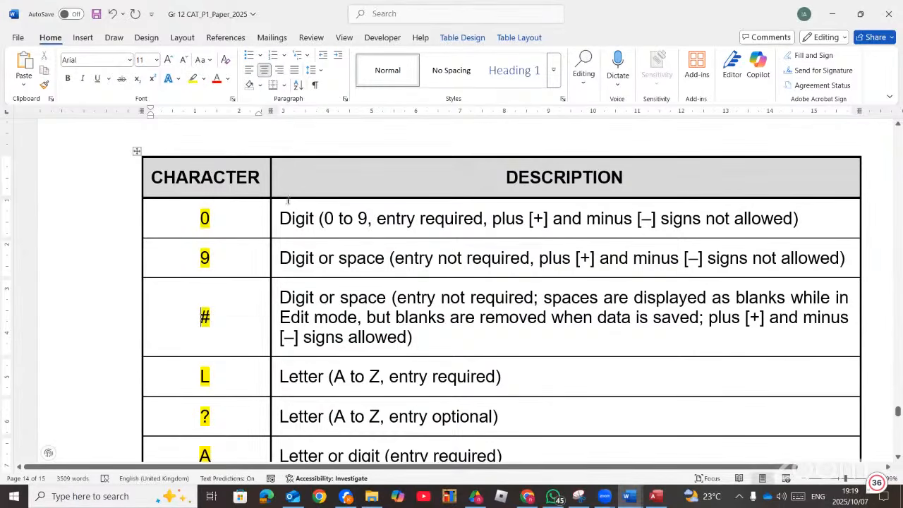
pyautogui.scroll(-3, 227, 328)
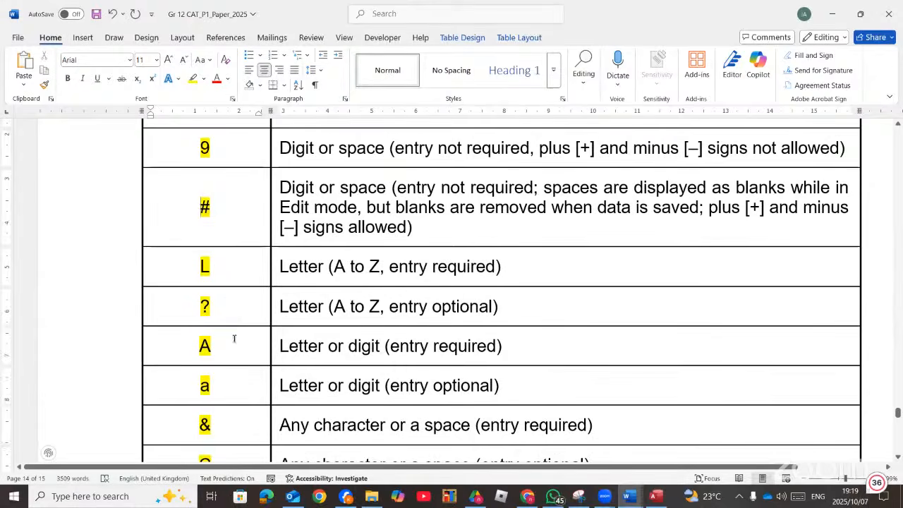
# Review the separator, case, right-to-left and literal characters in the input mask table and return to question 5.1.2.
pyautogui.scroll(-2, 226, 288)
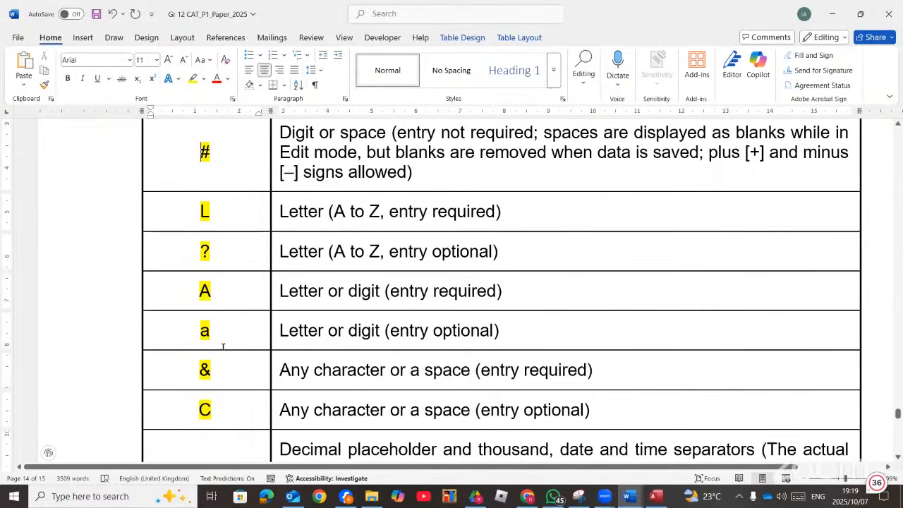
pyautogui.scroll(-3, 224, 339)
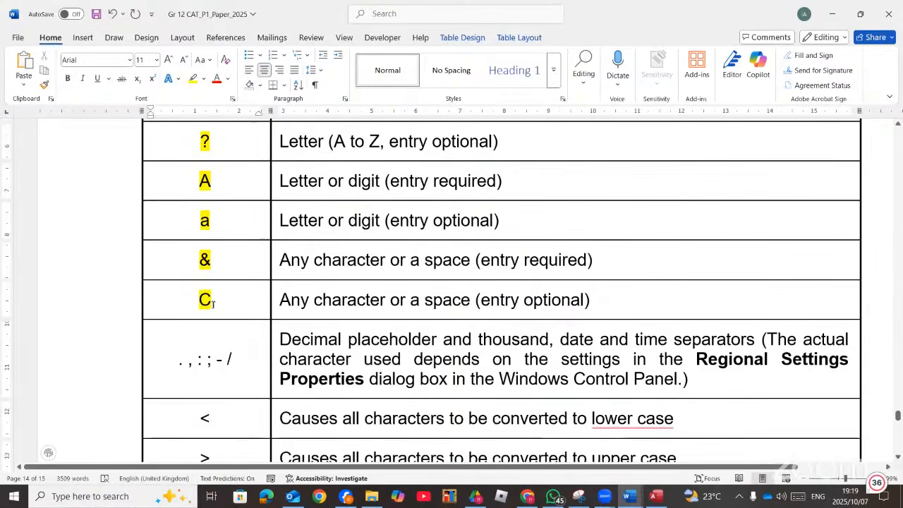
pyautogui.scroll(-3, 212, 303)
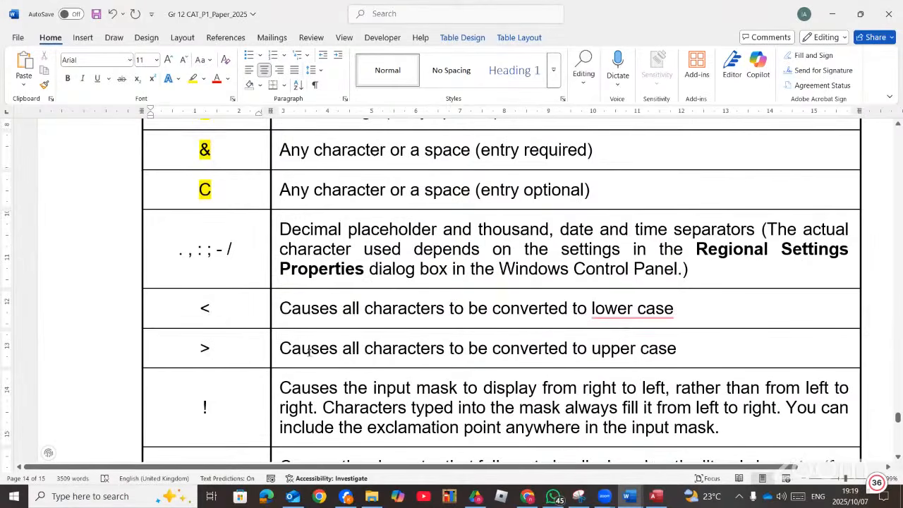
pyautogui.scroll(-4, 309, 353)
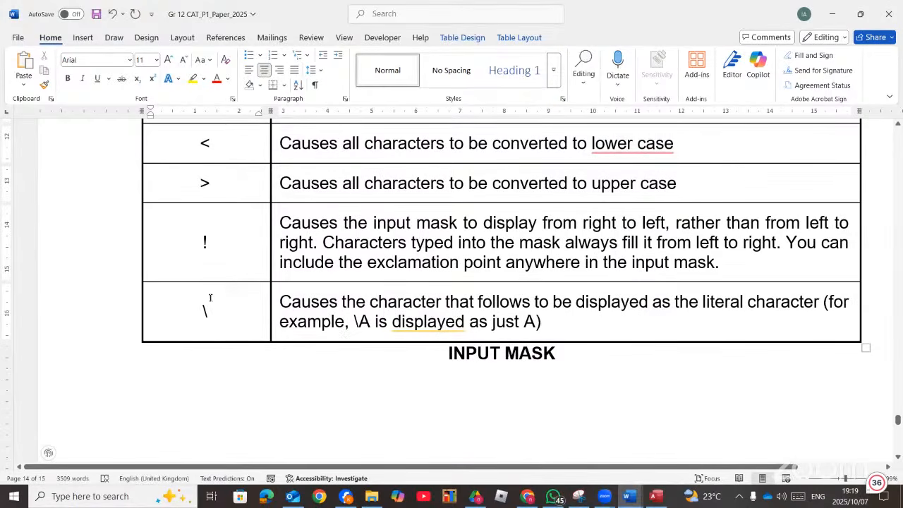
pyautogui.scroll(-4, 303, 344)
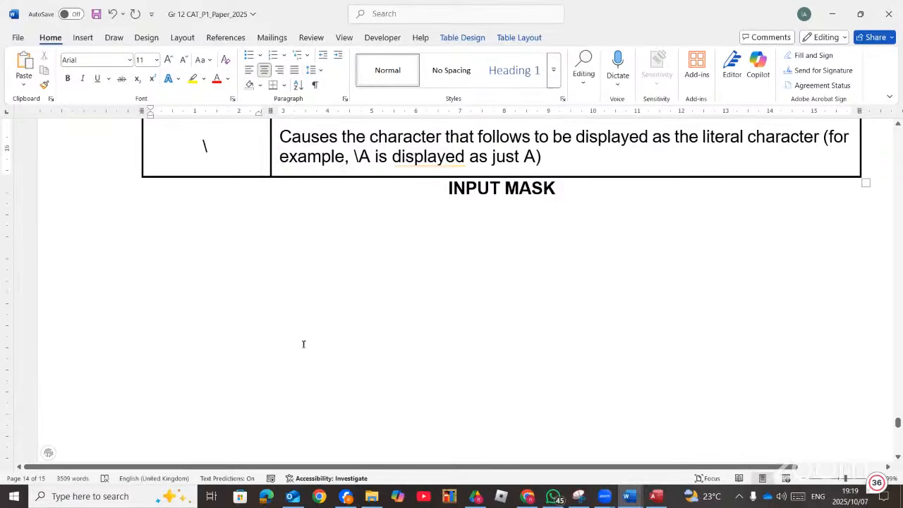
pyautogui.scroll(15, 303, 344)
pyautogui.scroll(20, 305, 331)
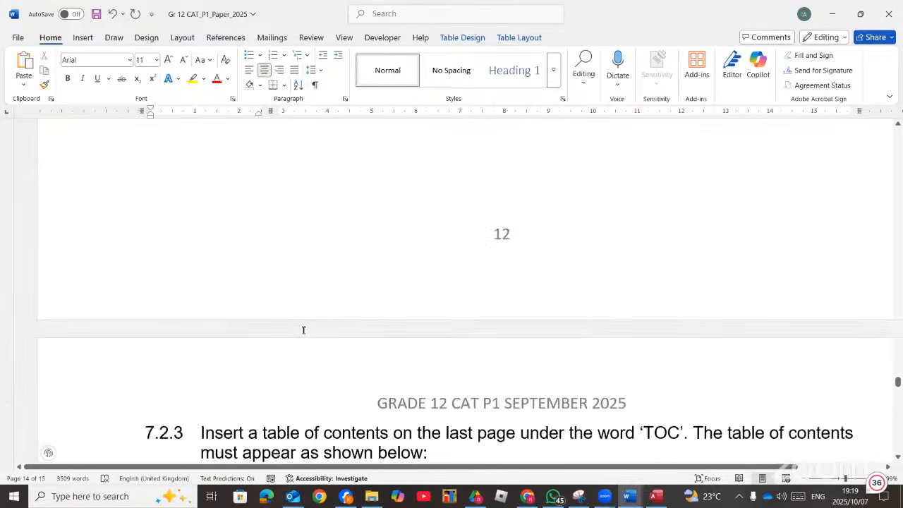
pyautogui.scroll(14, 304, 329)
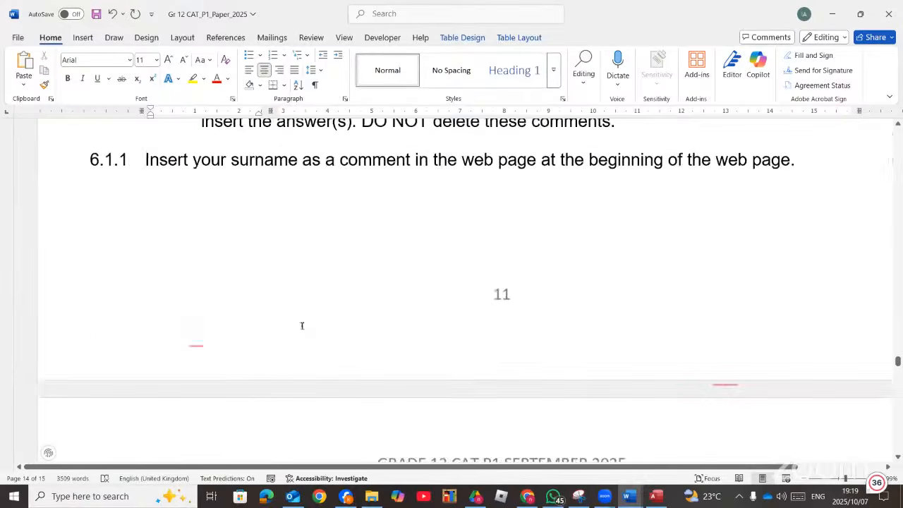
pyautogui.scroll(20, 301, 325)
pyautogui.scroll(6, 302, 325)
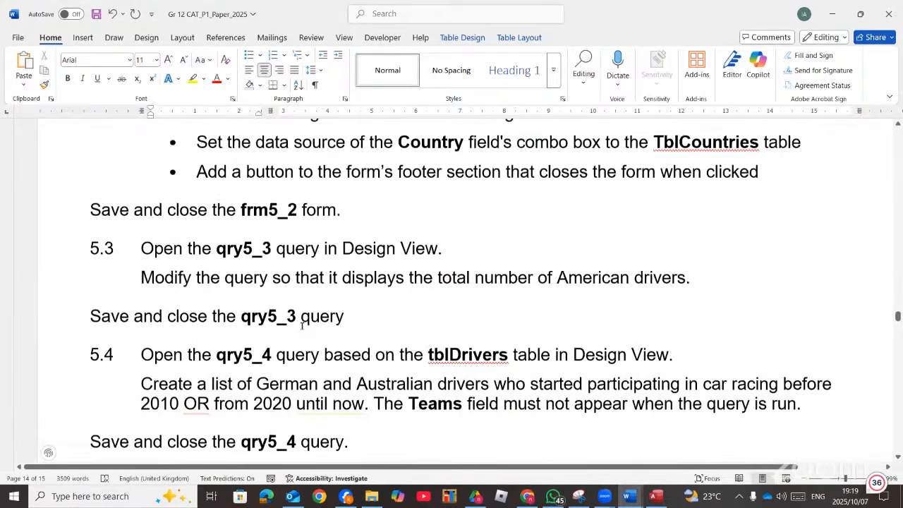
pyautogui.scroll(12, 302, 325)
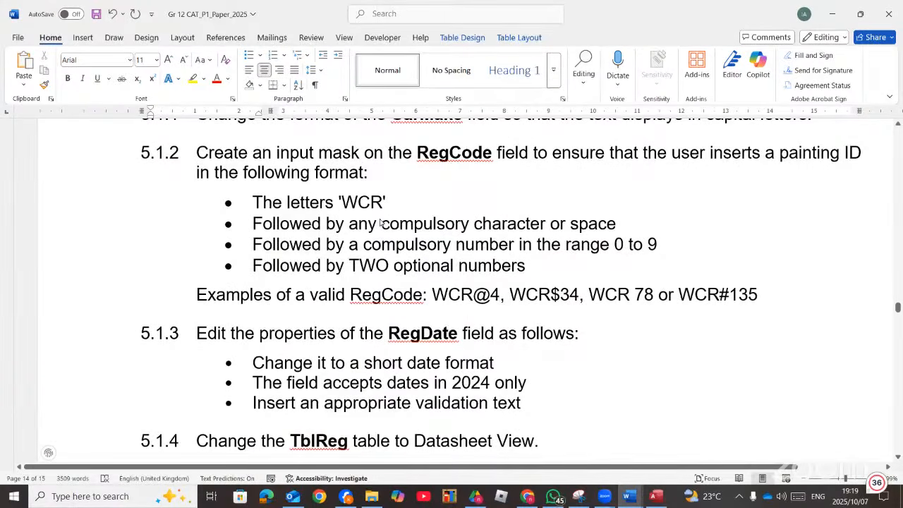
# Add the bold input mask answer "WCR"&099 on a new line below the valid RegCode examples.
pyautogui.click(772, 299)
pyautogui.press('Return')
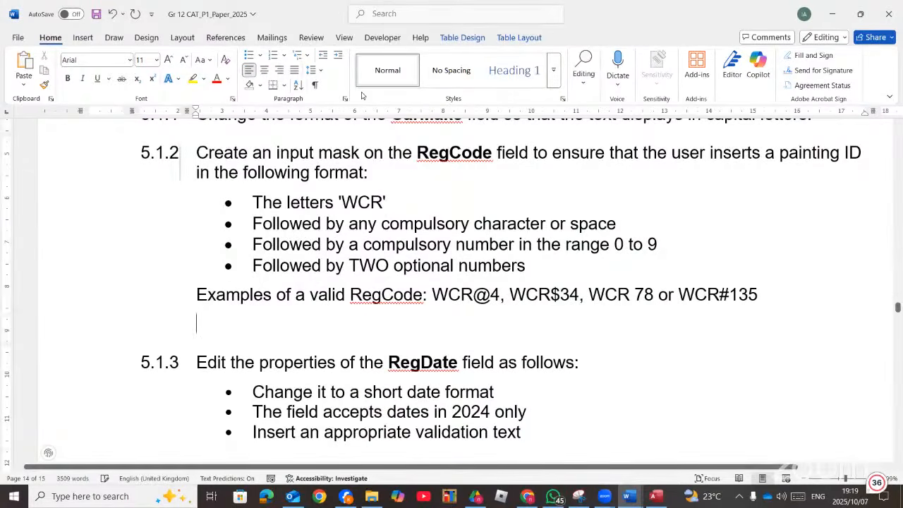
pyautogui.hotkey('ctrl', 'b')
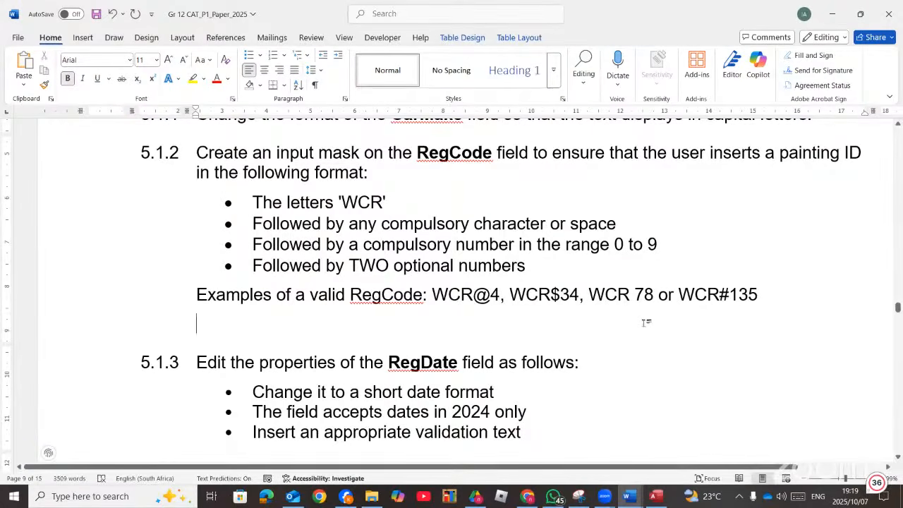
pyautogui.write('"W')
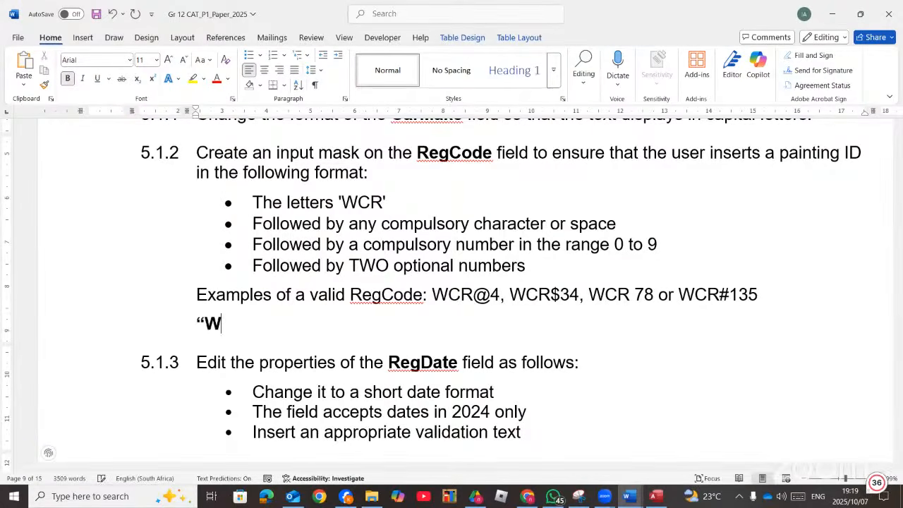
pyautogui.write('CR')
pyautogui.write('"')
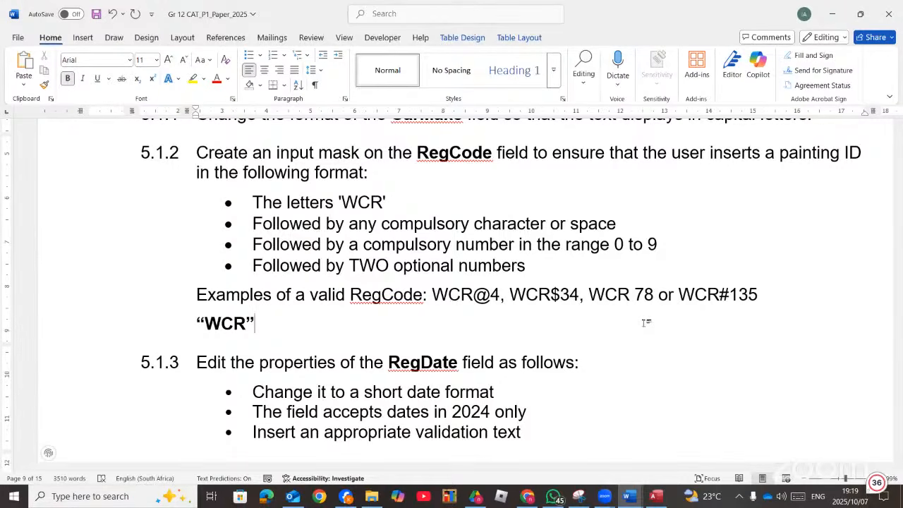
pyautogui.write('&099')
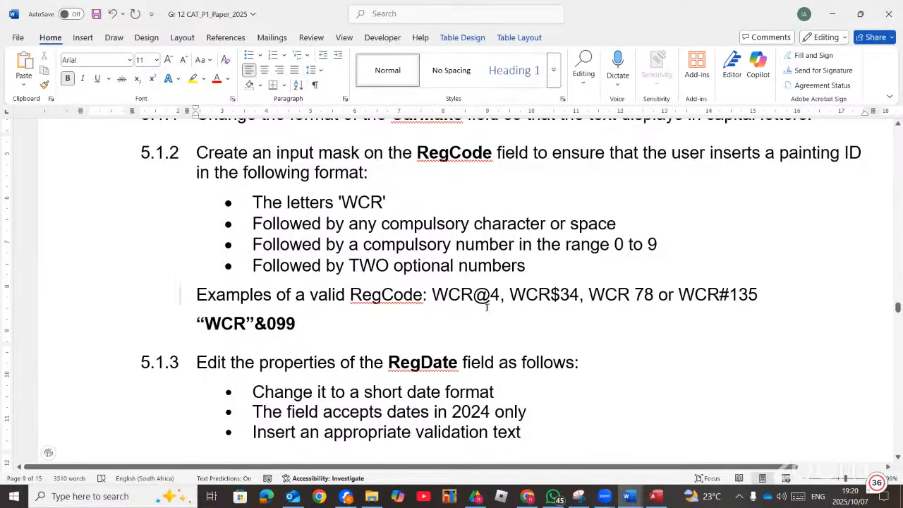
# Copy the "WCR"&099 answer and, in Access, paste it as the Regcode field's input mask in TblReg.
pyautogui.moveTo(295, 325); pyautogui.dragTo(198, 326)
pyautogui.hotkey('ctrl', 'c')
pyautogui.rightClick(222, 325)
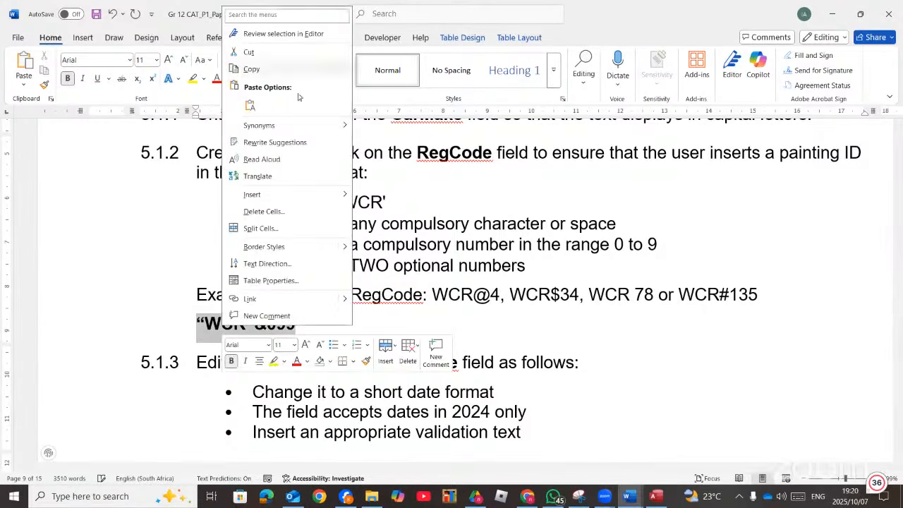
pyautogui.press('Escape')
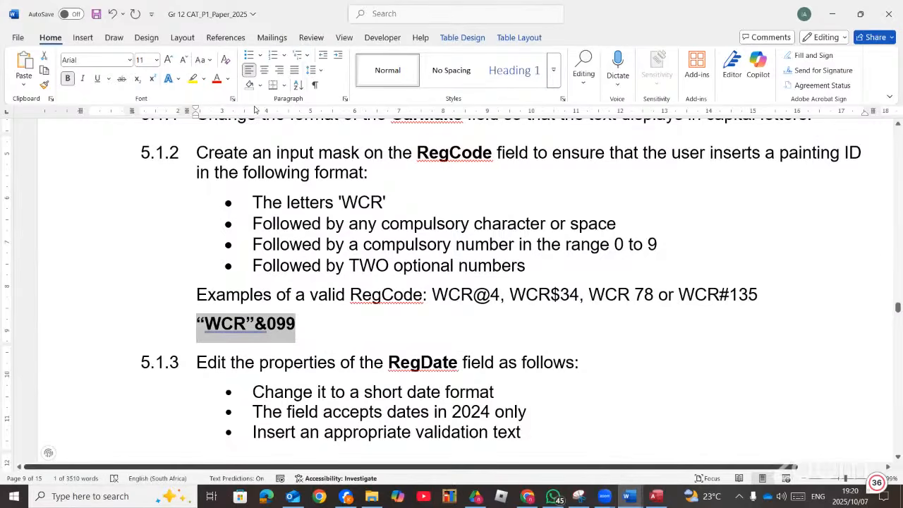
pyautogui.hotkey('alt', 'Tab')
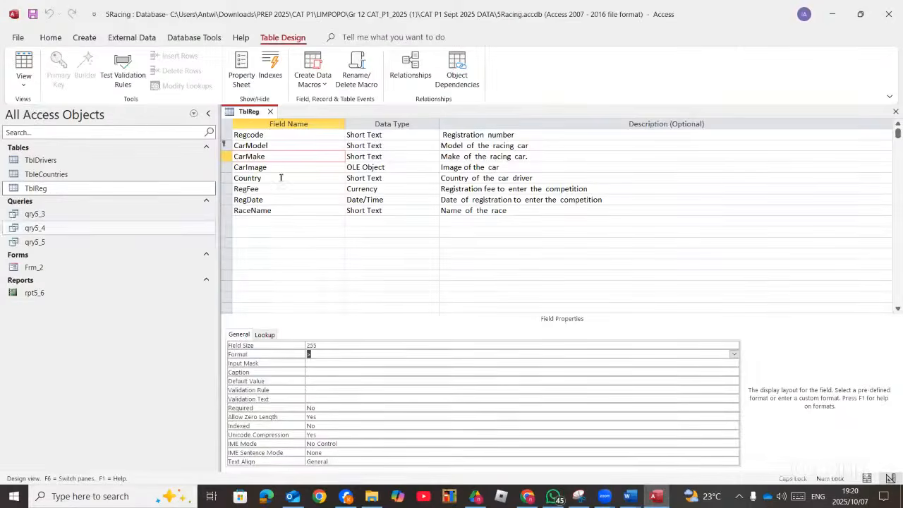
pyautogui.click(267, 135)
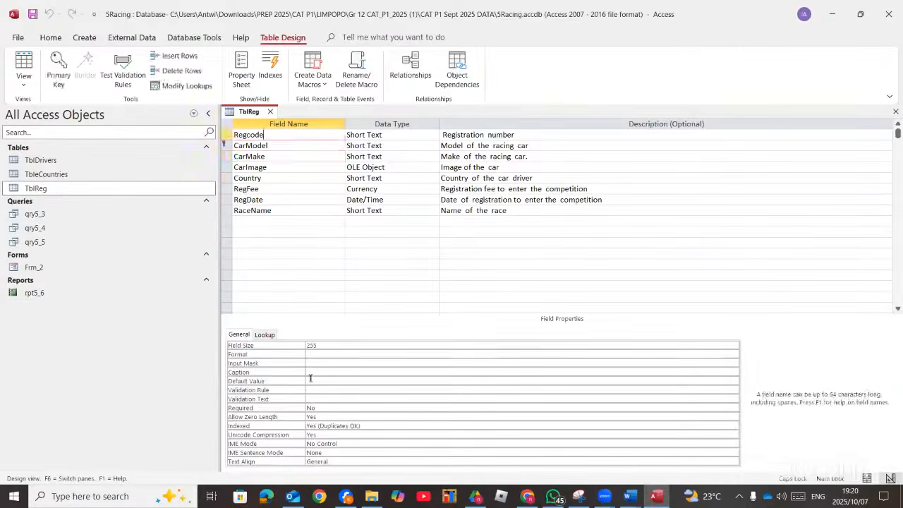
pyautogui.click(328, 362)
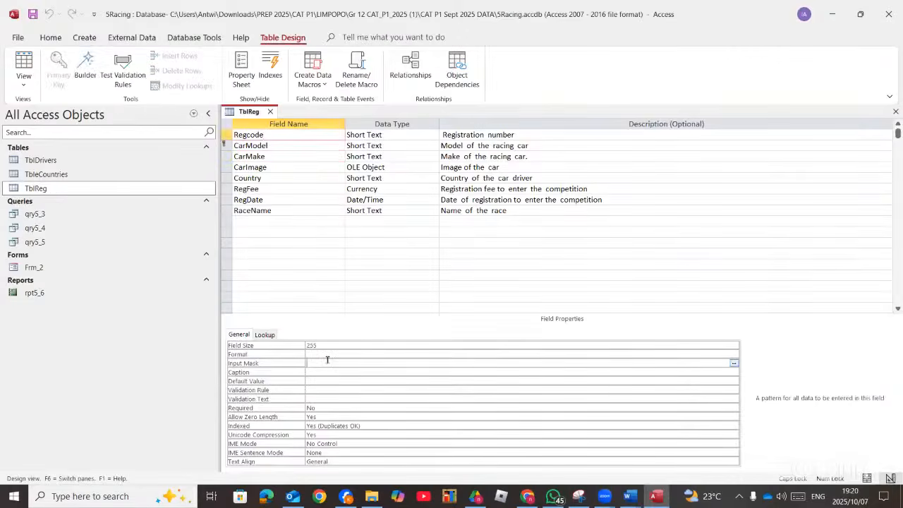
pyautogui.hotkey('ctrl', 'v')
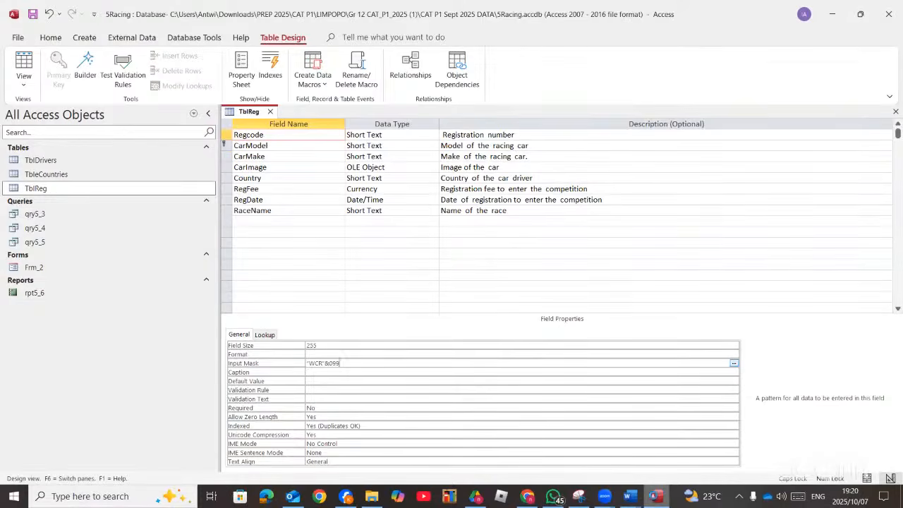
# Return to the paper in Word and read the question 5.1.3 requirements for the RegDate field.
pyautogui.click(655, 495)
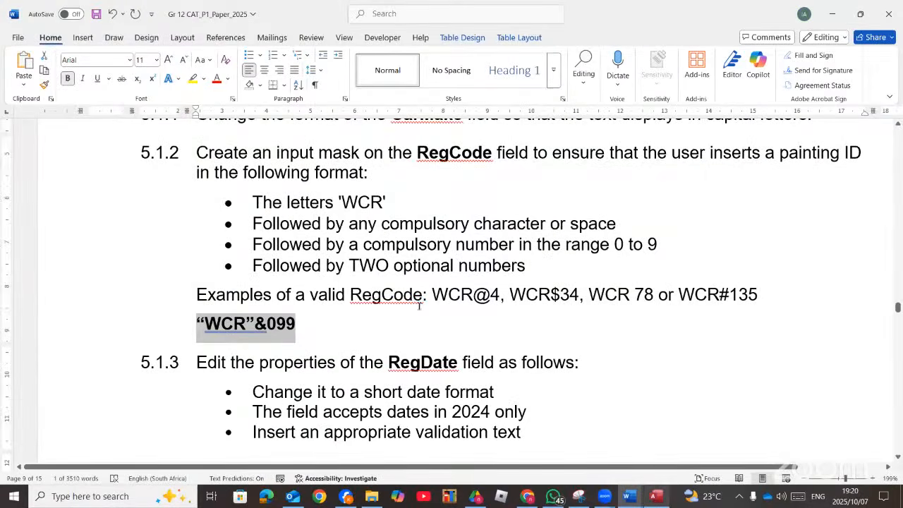
pyautogui.scroll(-3, 419, 305)
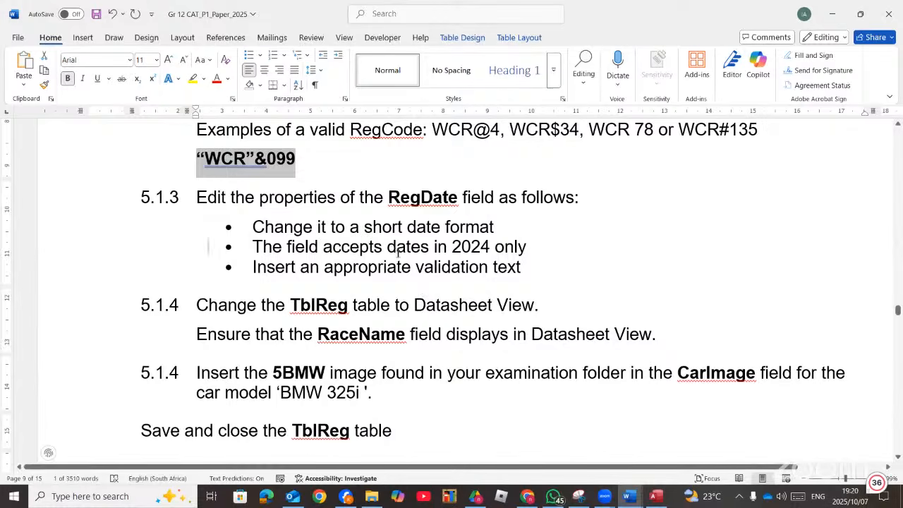
pyautogui.scroll(5, 397, 254)
pyautogui.scroll(-2, 397, 254)
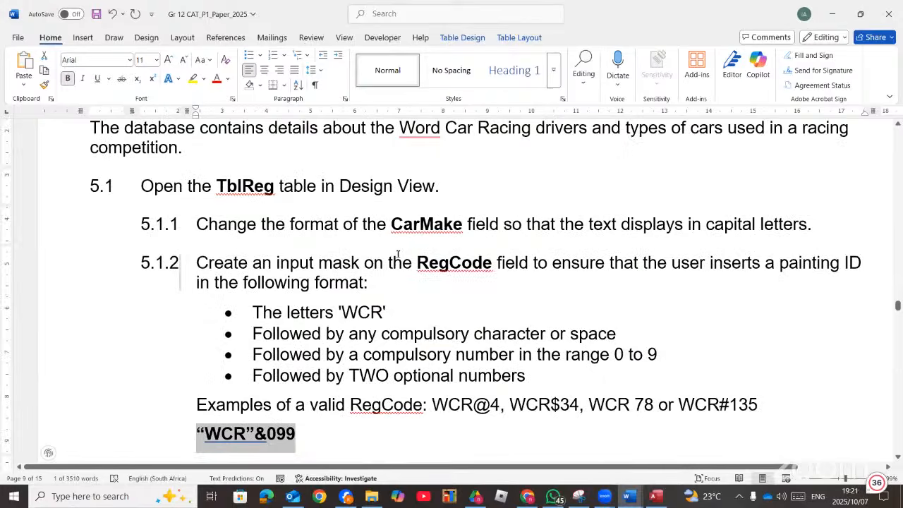
pyautogui.scroll(2, 397, 256)
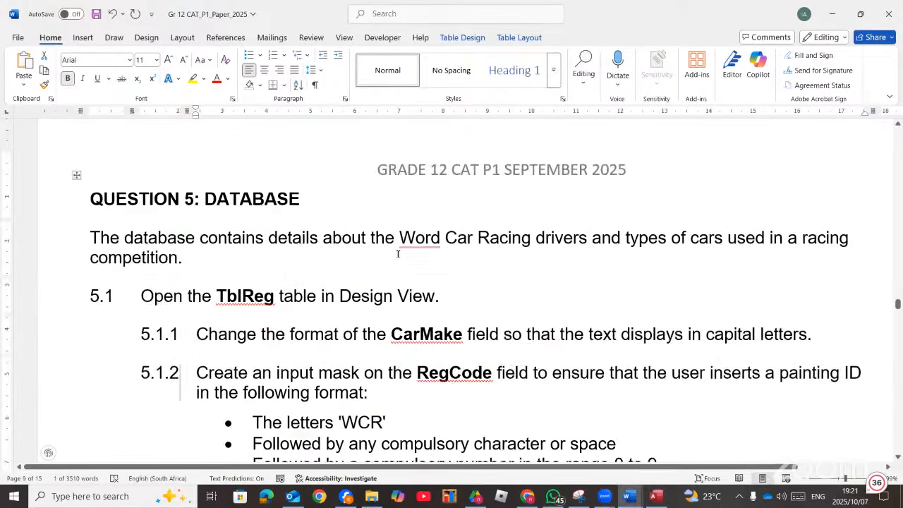
pyautogui.scroll(-3, 398, 254)
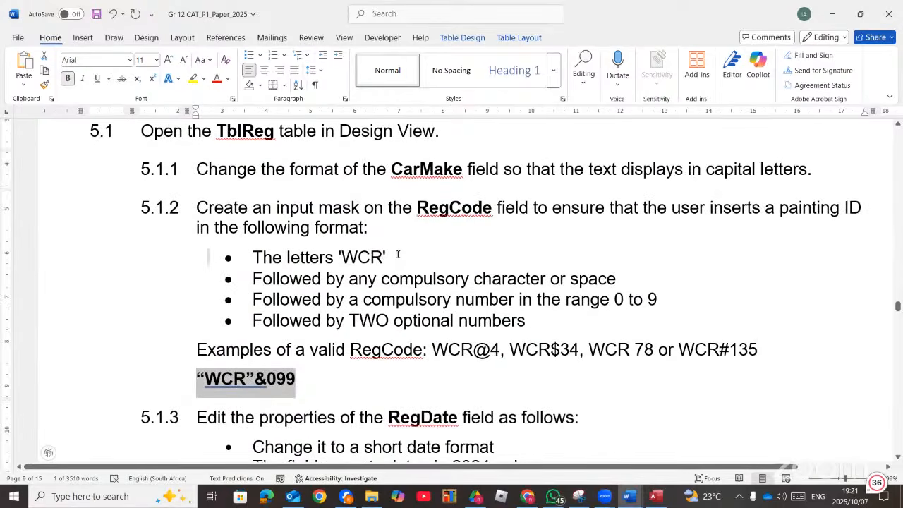
pyautogui.scroll(-3, 398, 254)
pyautogui.scroll(-2, 398, 254)
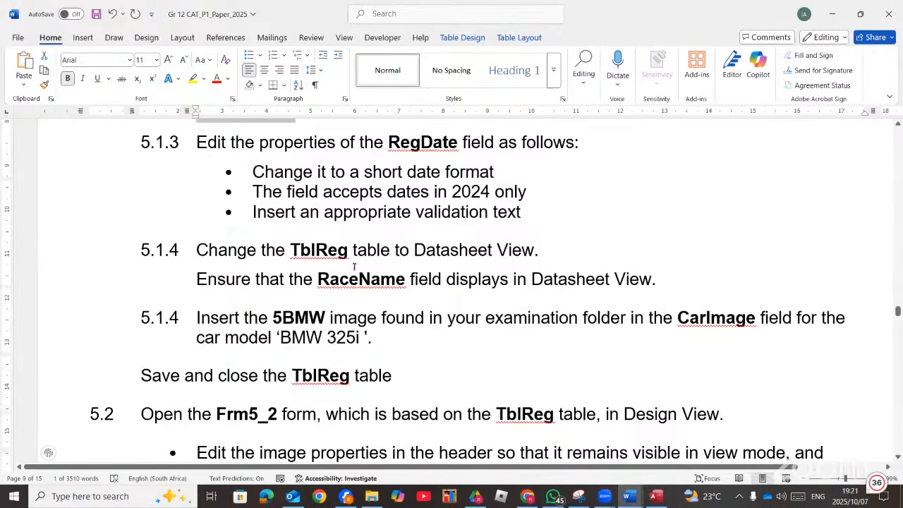
pyautogui.scroll(2, 355, 265)
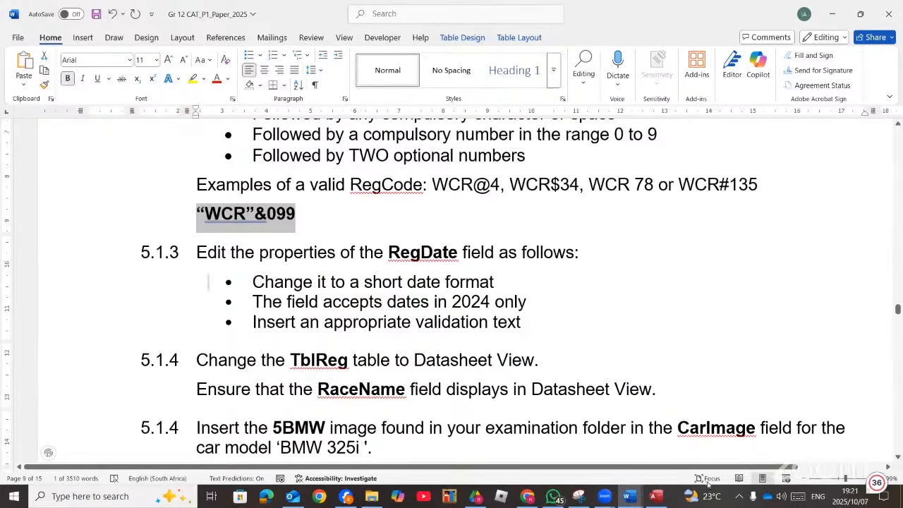
# Switch to Access, set the RegDate field's format to Short Date, and recheck the question 5.1.3 requirements in Word.
pyautogui.click(656, 497)
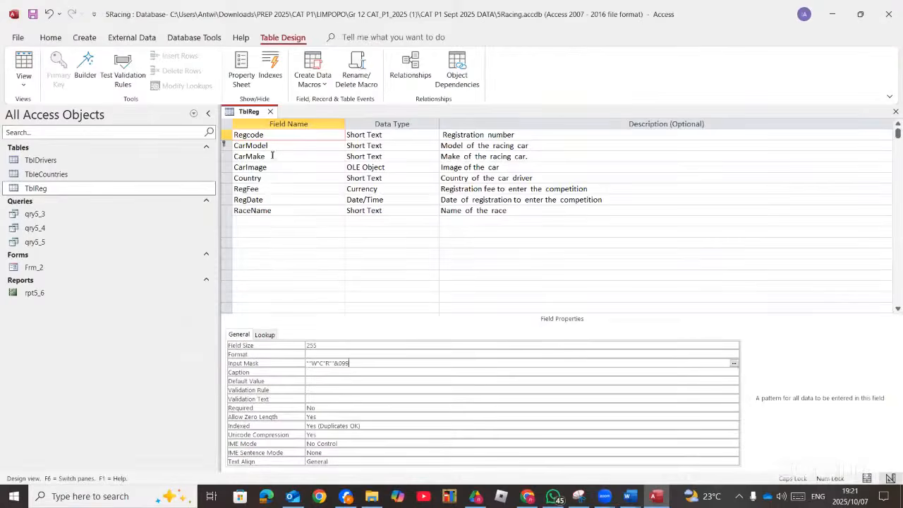
pyautogui.click(263, 199)
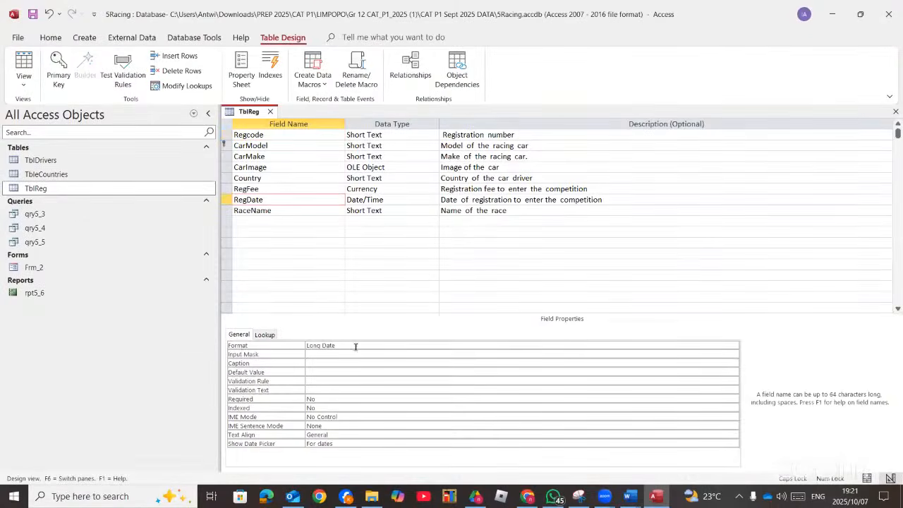
pyautogui.click(547, 345)
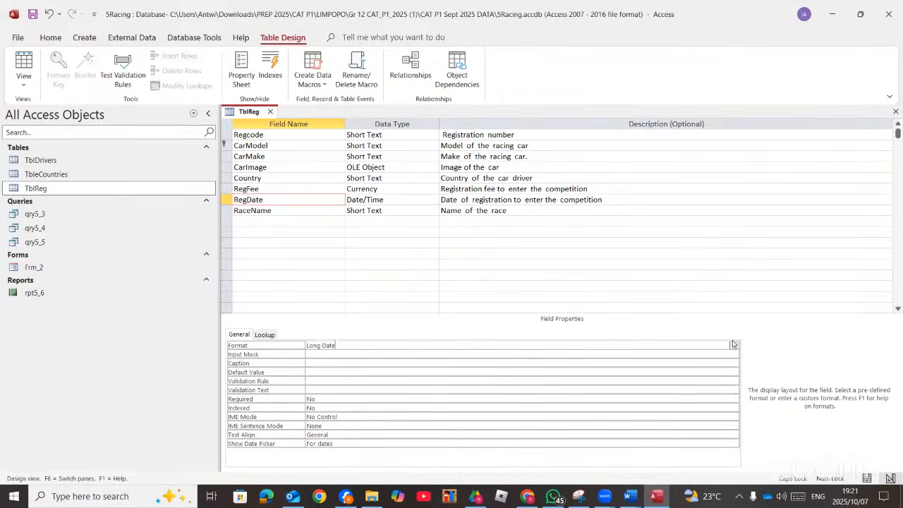
pyautogui.click(733, 344)
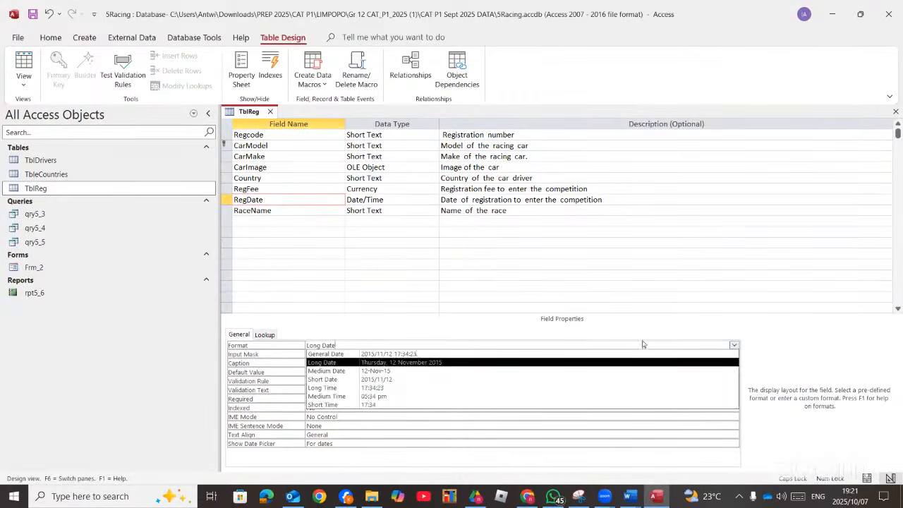
pyautogui.click(383, 379)
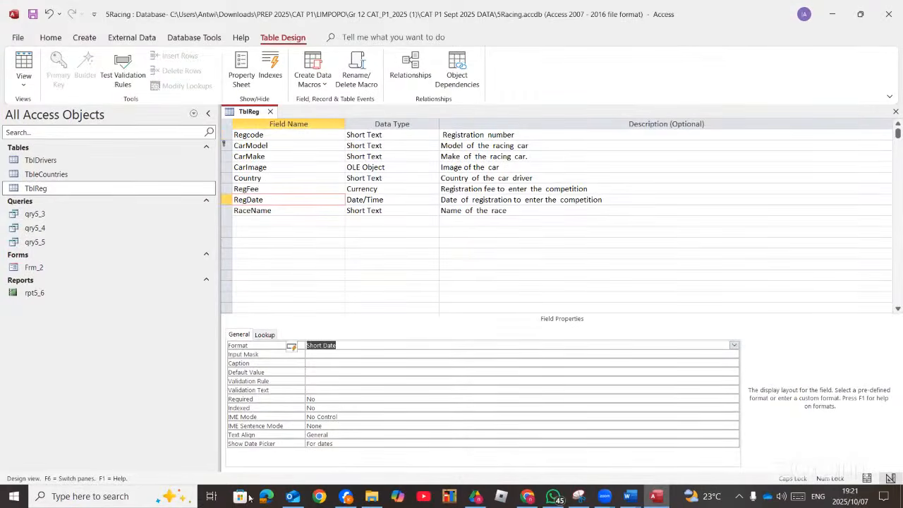
pyautogui.click(660, 499)
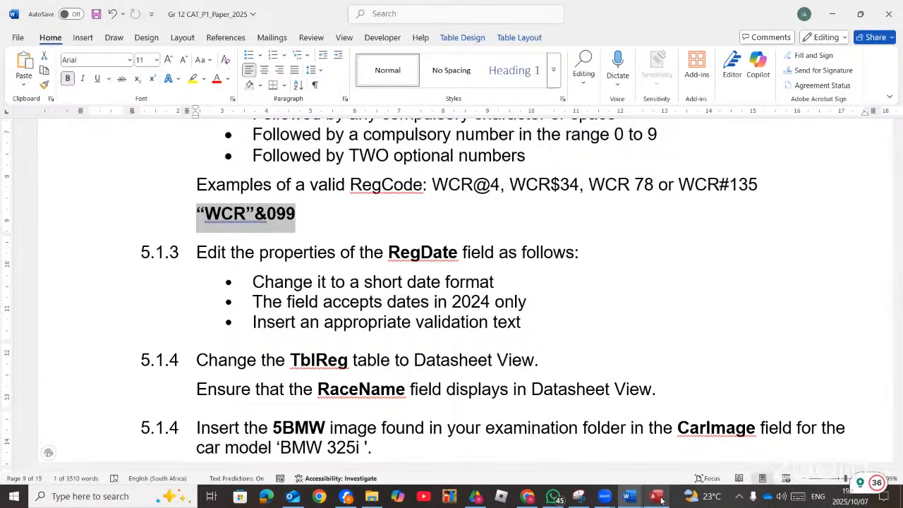
pyautogui.click(661, 500)
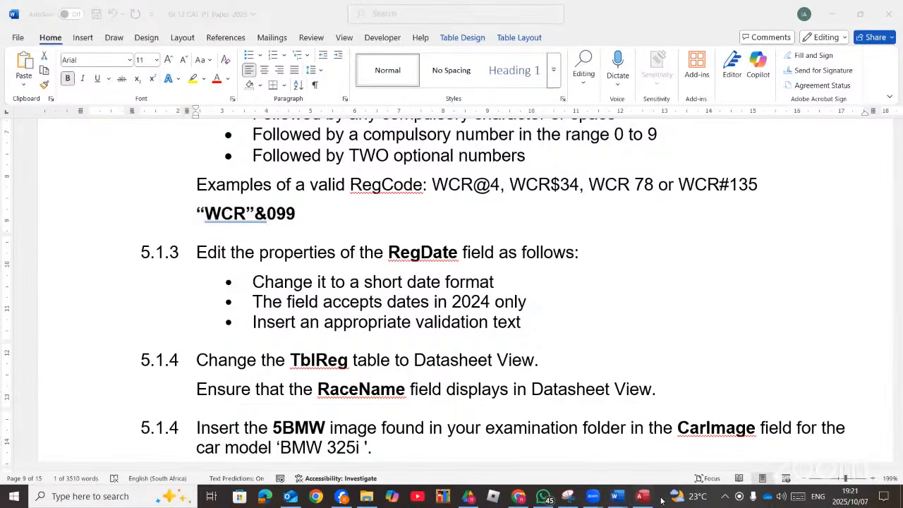
pyautogui.click(648, 499)
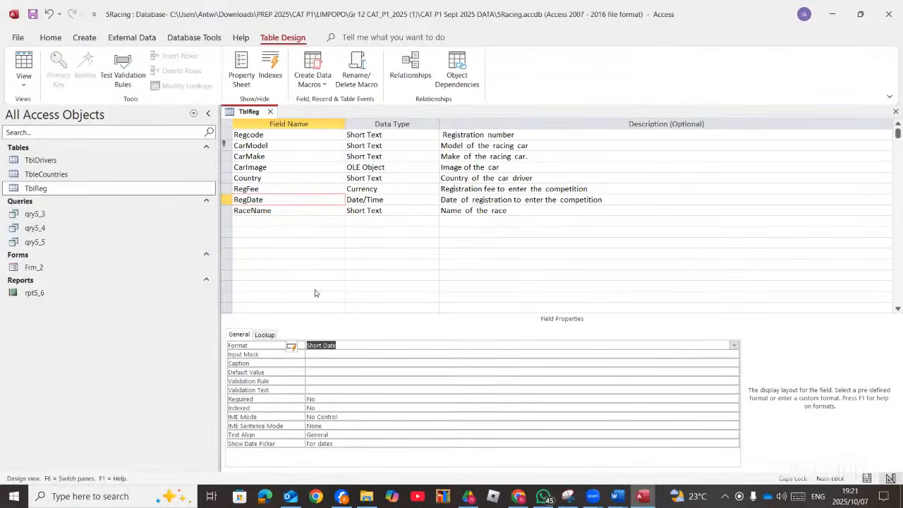
# Switch to Word and add the answer BETWEEN 01/01/2024 AND 31/12/2024 beside the bullet about accepting dates in 2024 only.
pyautogui.click(323, 381)
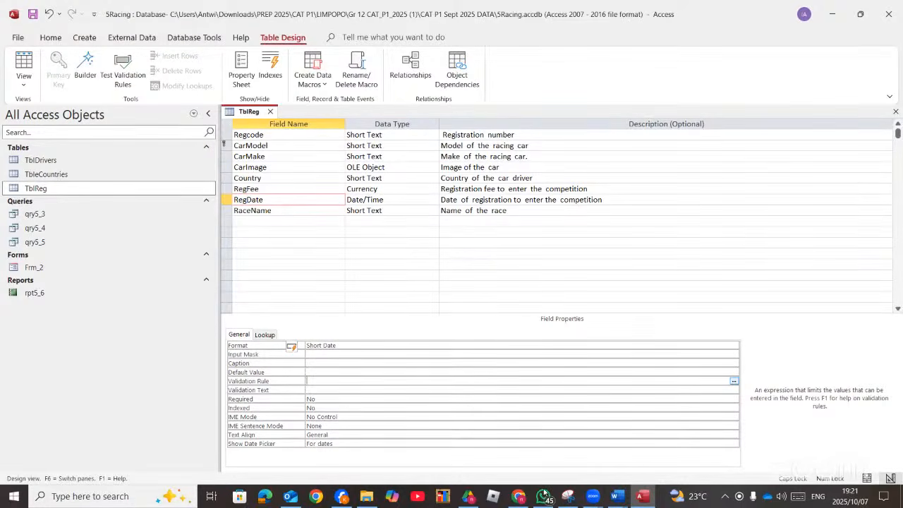
pyautogui.hotkey('alt', 'Tab')
pyautogui.click(548, 302)
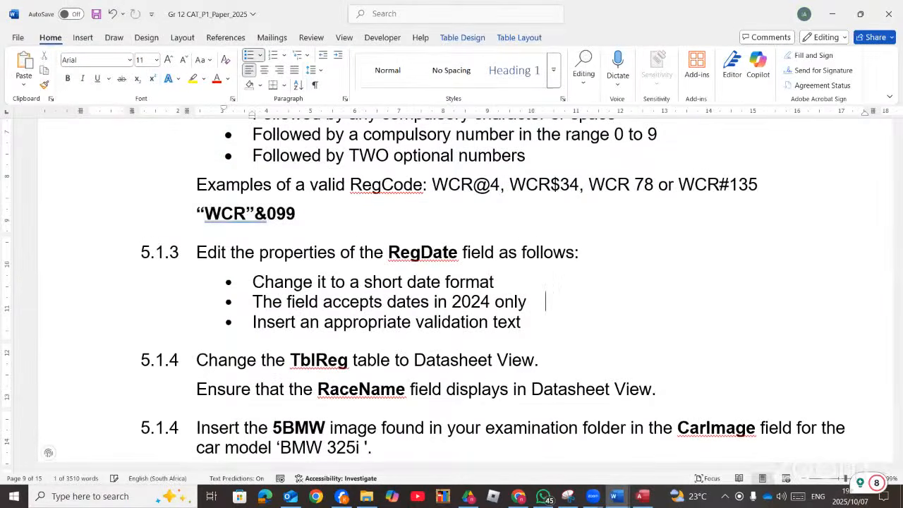
pyautogui.write('BETWEEN')
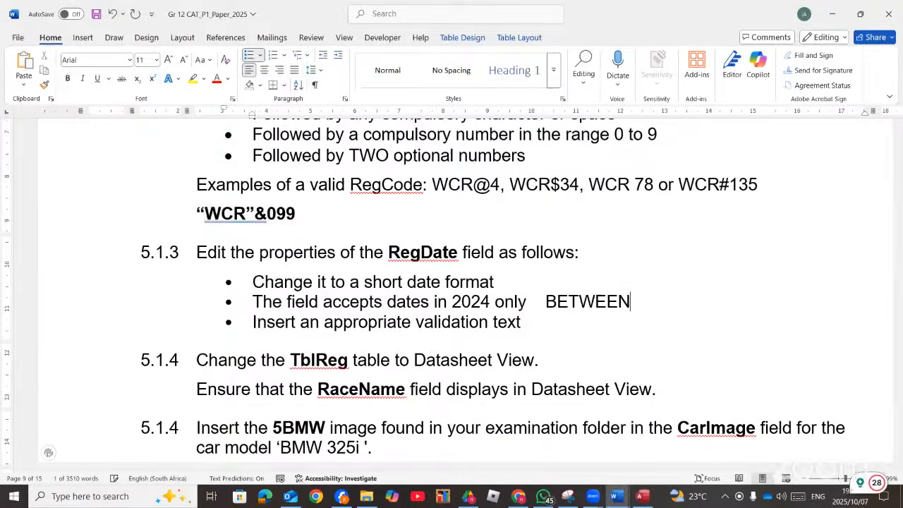
pyautogui.write(' 01/01')
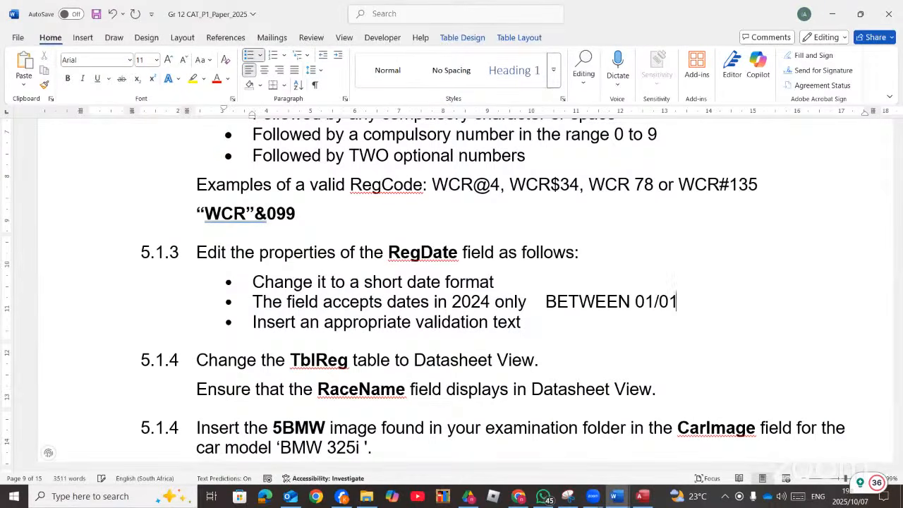
pyautogui.write('/2024 AND ')
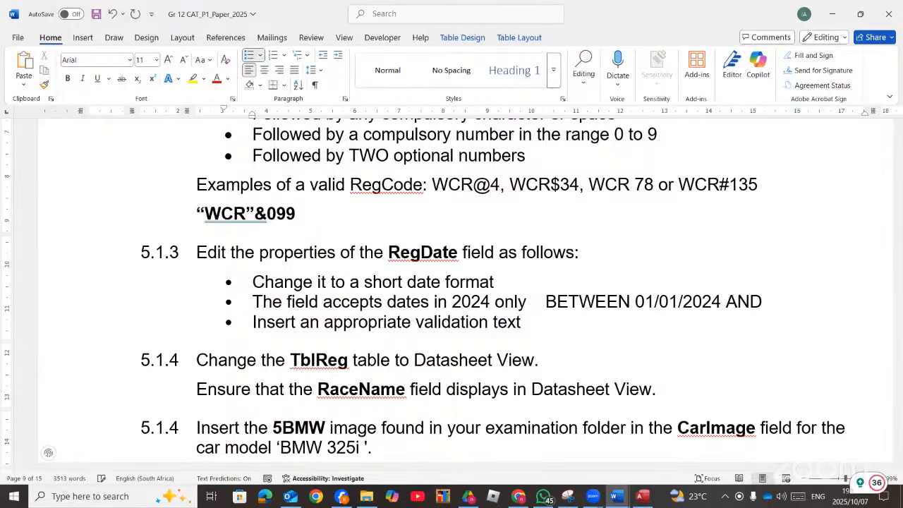
pyautogui.write('31/12/2024')
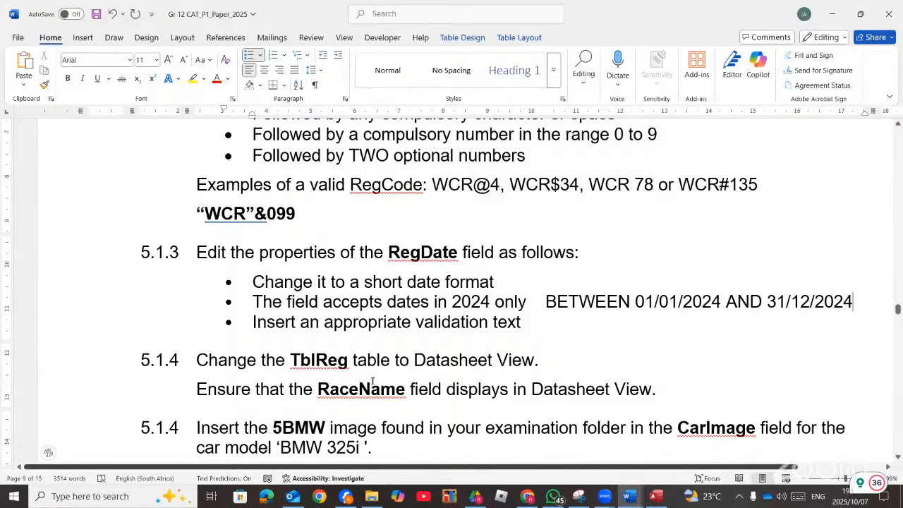
# Switch to Access and set the RegDate field's validation rule to BETWEEN 01/01/2024 AND 31/12/2024.
pyautogui.hotkey('alt', 'Tab')
pyautogui.write('0')
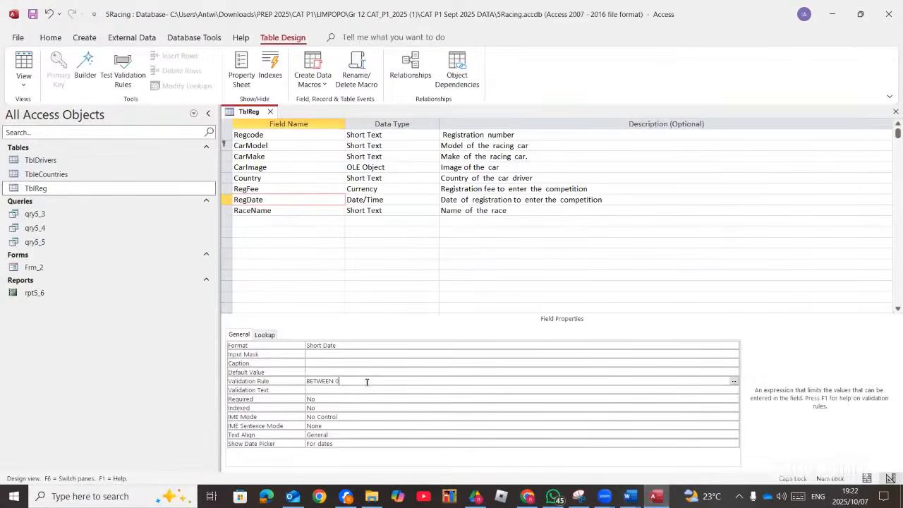
pyautogui.write('1/01/2024 AND 31/12/2024')
# Set the RegDate field's validation text to "registration date only from 01/jan 2024 up to 31 december 2024".
pyautogui.click(346, 389)
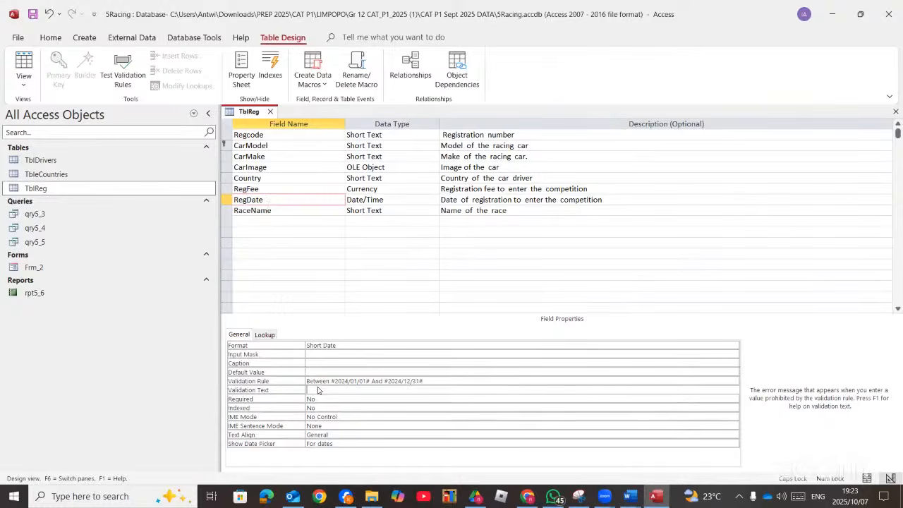
pyautogui.press('capslock')
pyautogui.write('registr')
pyautogui.write('ation d')
pyautogui.write('ate')
pyautogui.write(' f')
pyautogui.write('n')
pyautogui.write('ly from ')
pyautogui.write('01/')
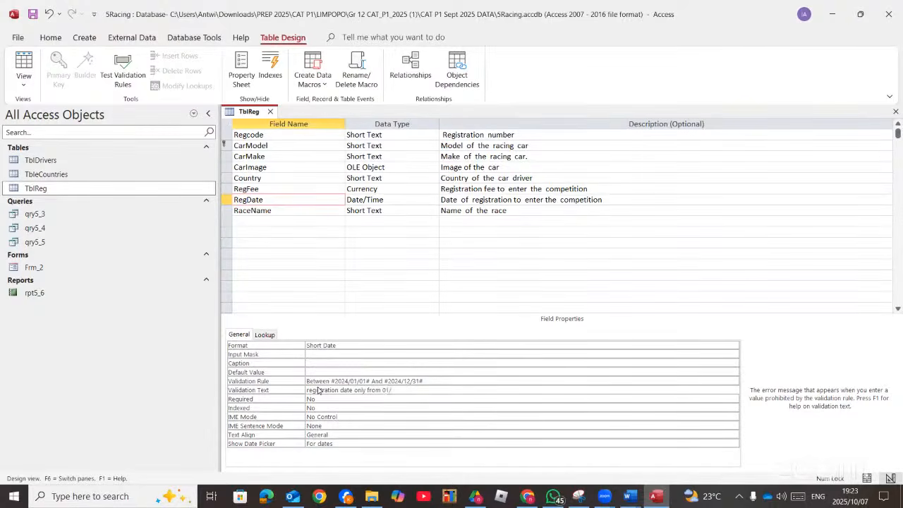
pyautogui.write('jan 2024 up to 31 december 2024')
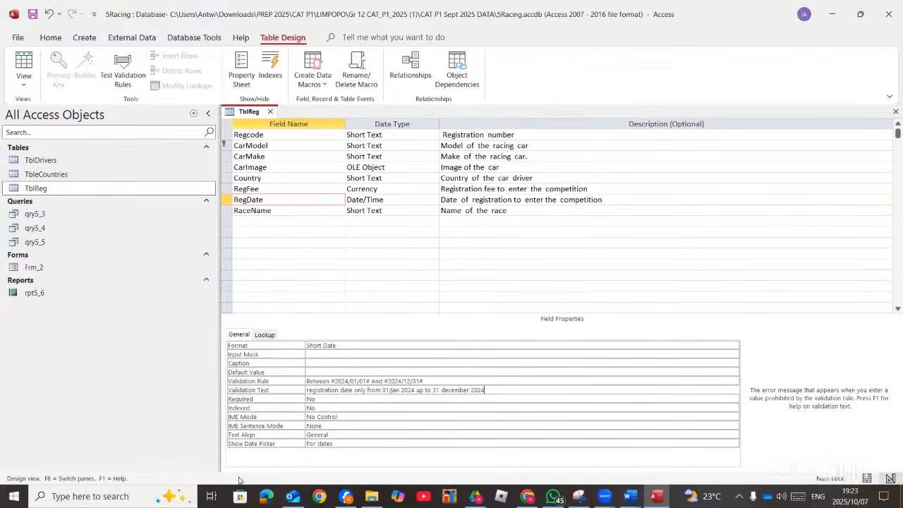
# Check question 5.1.4 in Word, then in Access change TblReg to Datasheet View and close the Field List.
pyautogui.click(659, 495)
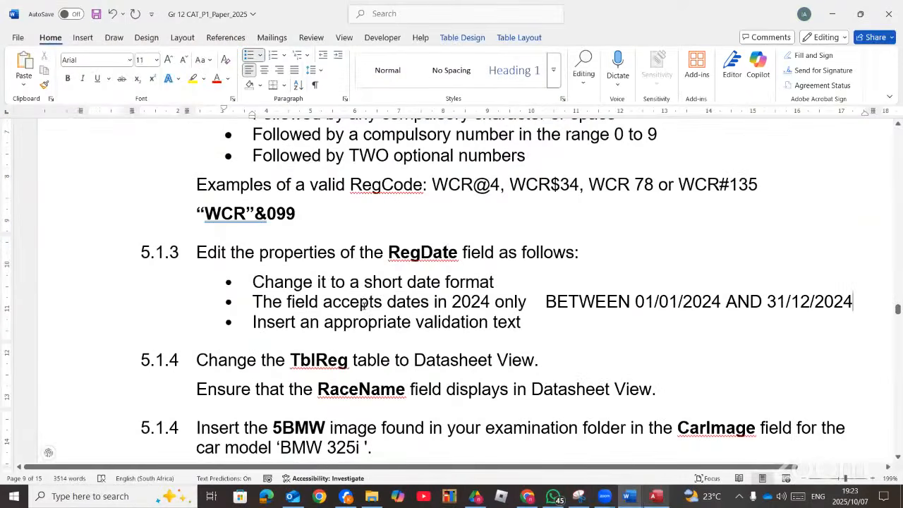
pyautogui.scroll(-3, 292, 261)
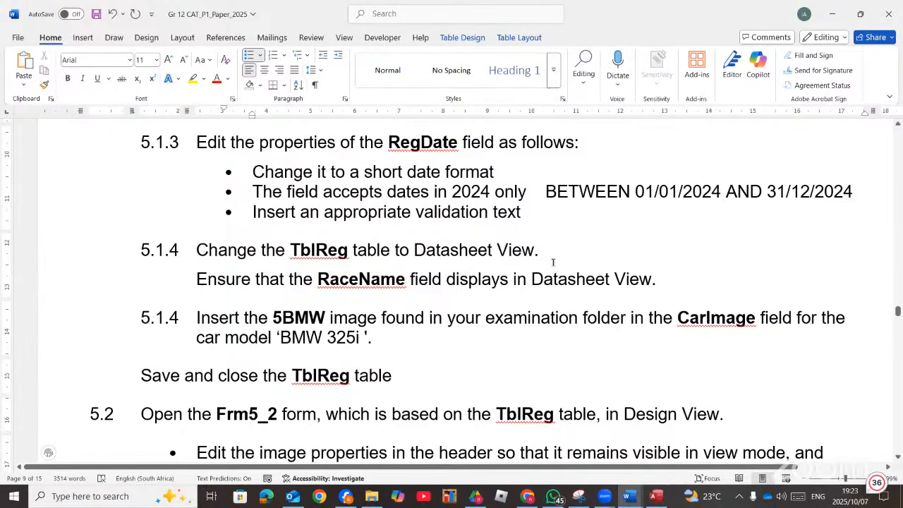
pyautogui.click(660, 499)
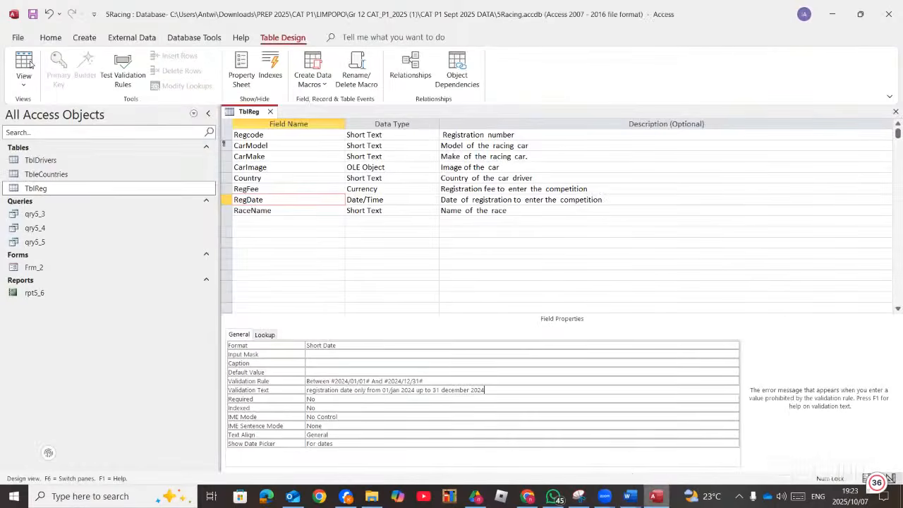
pyautogui.click(30, 64)
pyautogui.click(485, 283)
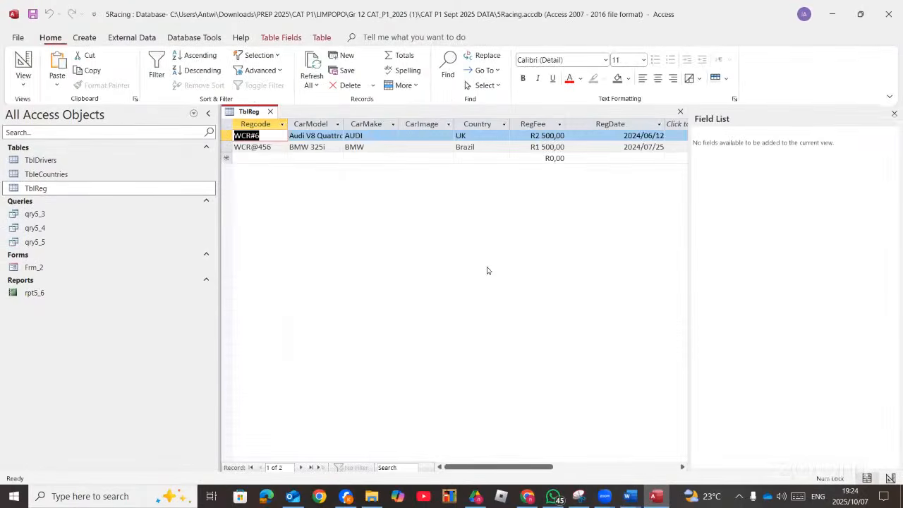
pyautogui.click(894, 114)
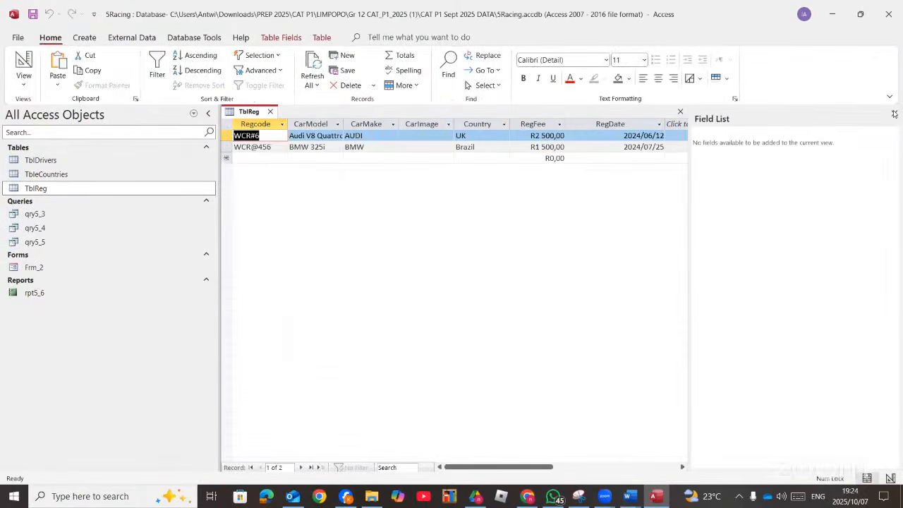
# In Word, highlight "field displays in Datasheet View." in yellow in the RaceName instruction of question 5.1.4.
pyautogui.click(659, 497)
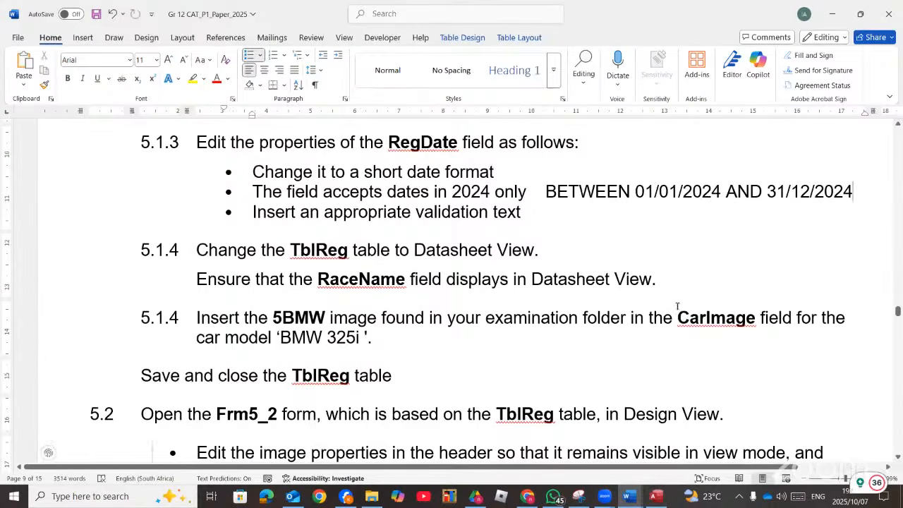
pyautogui.moveTo(600, 282); pyautogui.dragTo(413, 284)
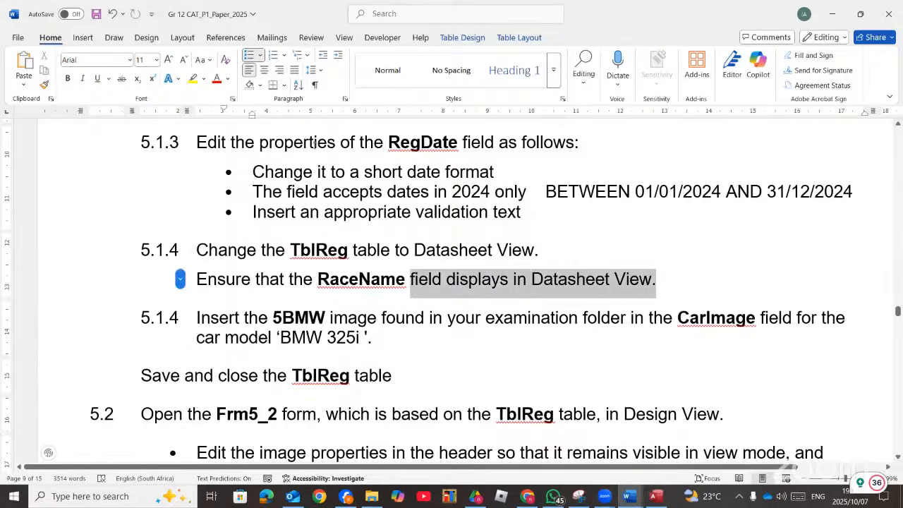
pyautogui.click(193, 78)
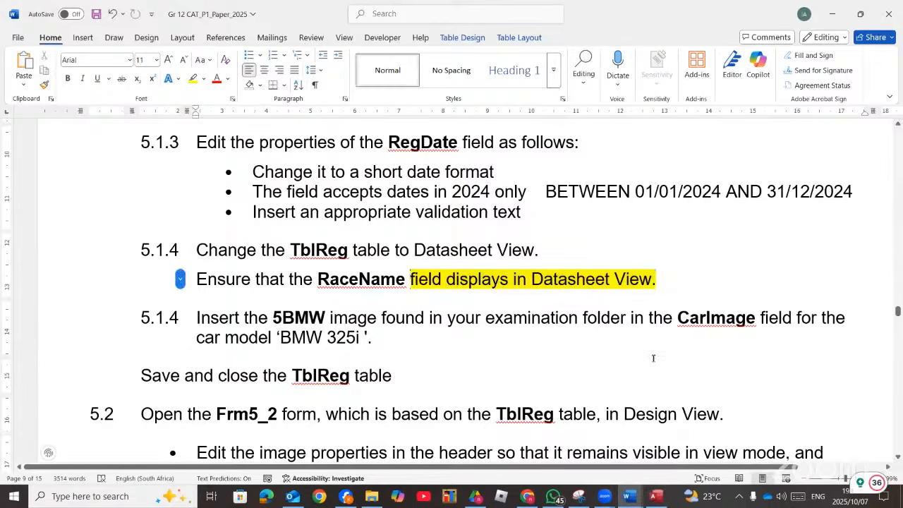
# Switch to Access and unhide the RaceName column in the TblReg datasheet.
pyautogui.click(654, 495)
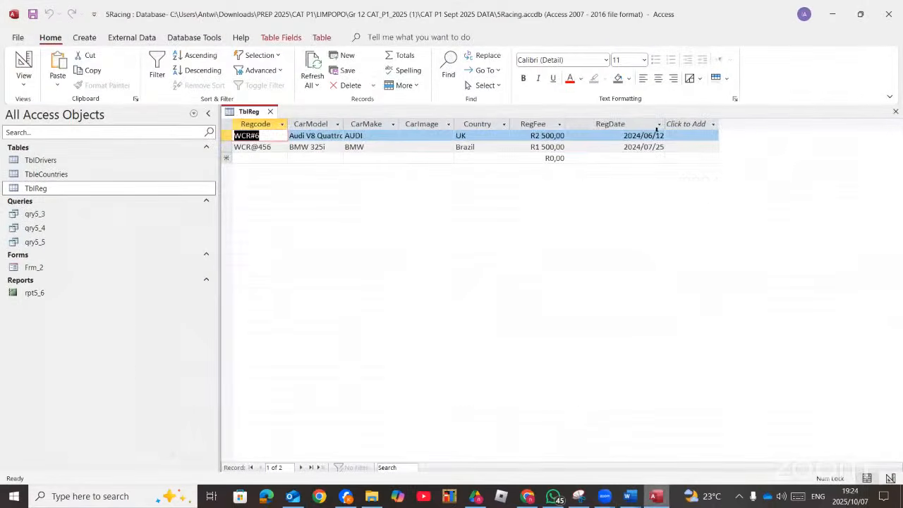
pyautogui.rightClick(626, 124)
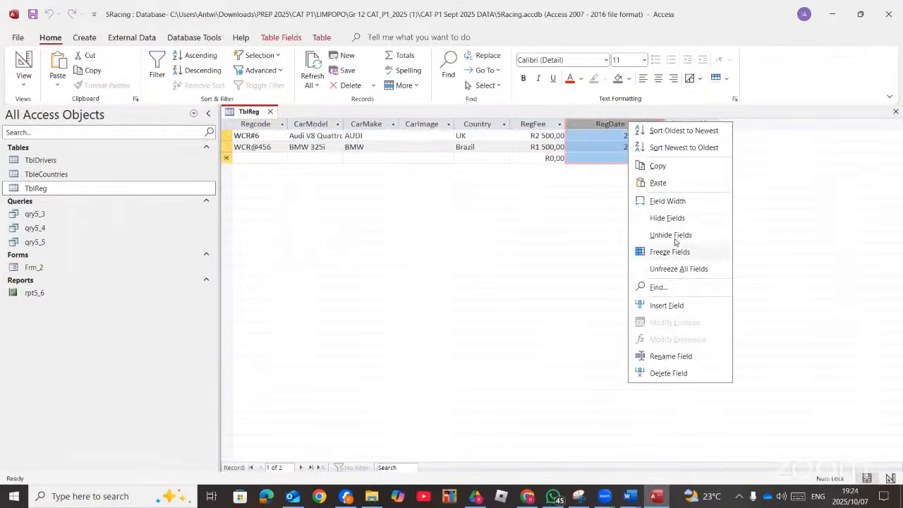
pyautogui.rightClick(466, 125)
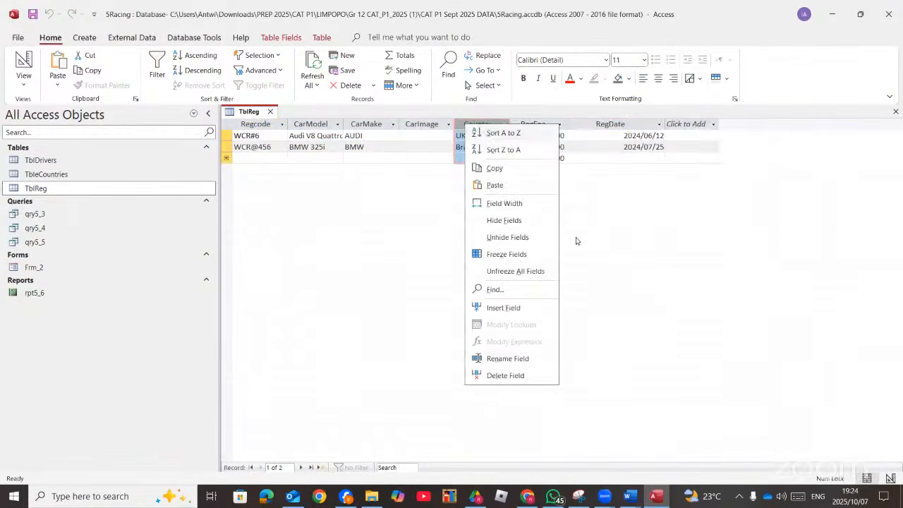
pyautogui.click(512, 237)
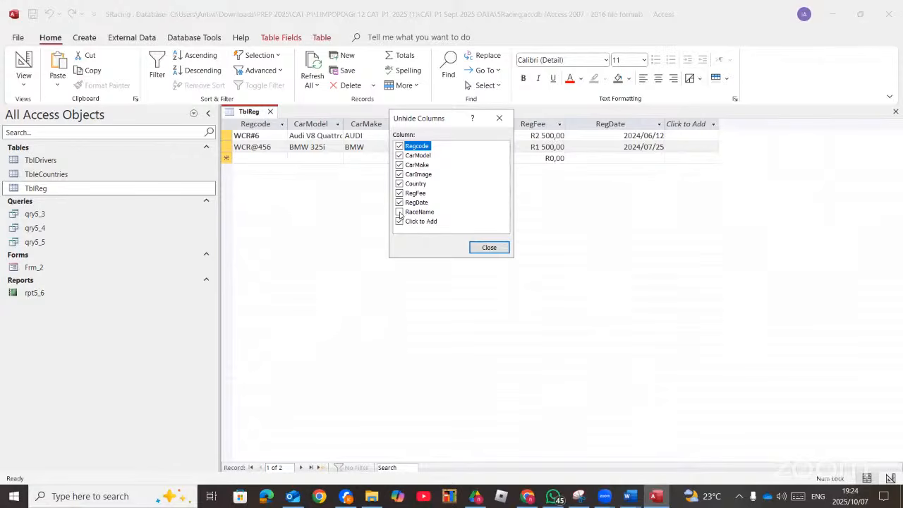
pyautogui.click(399, 212)
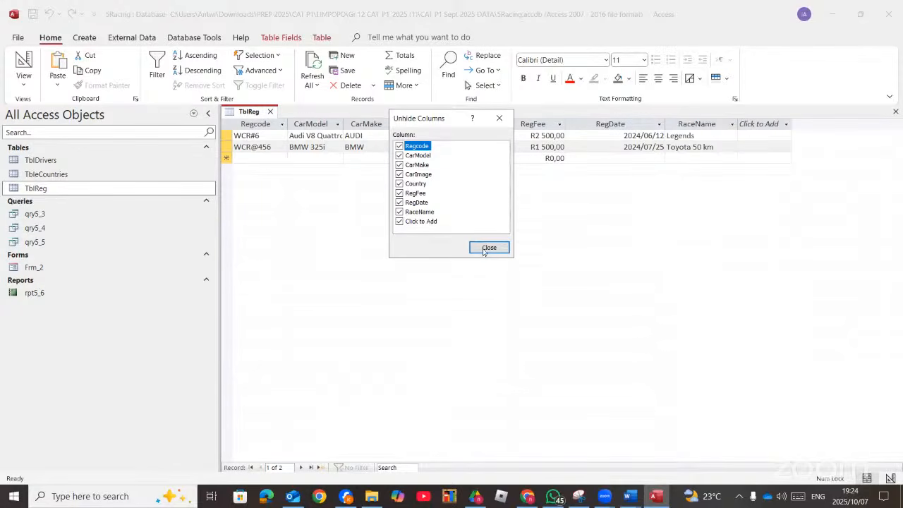
pyautogui.click(486, 247)
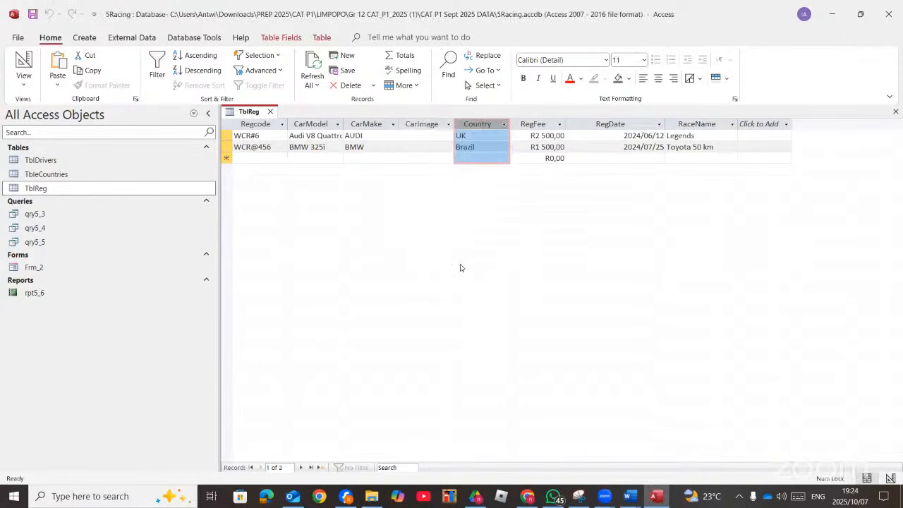
# Look over the CarImage and Country columns and reread in Word the instruction for inserting the 5BMW image.
pyautogui.click(427, 127)
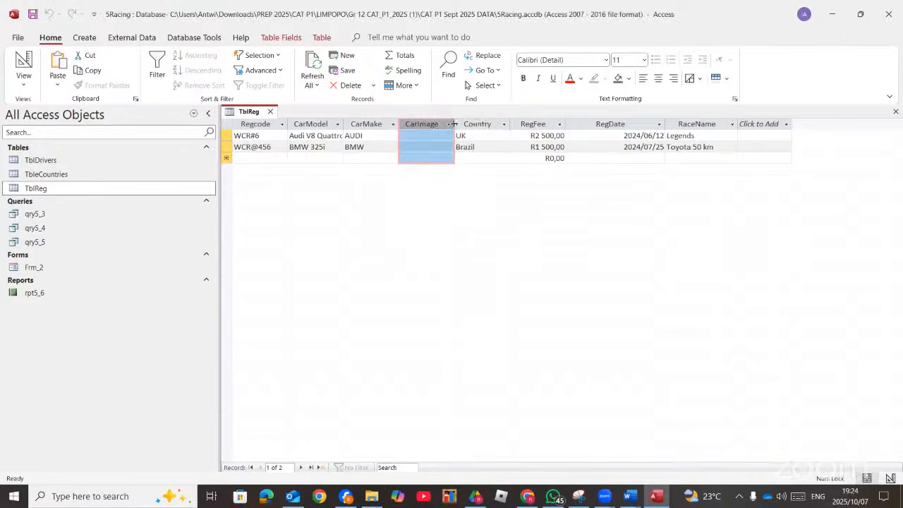
pyautogui.click(486, 125)
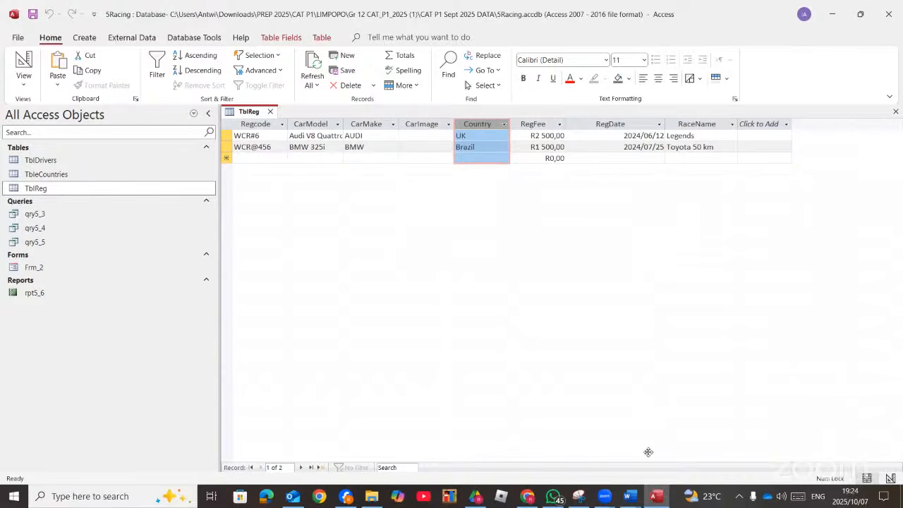
pyautogui.click(655, 496)
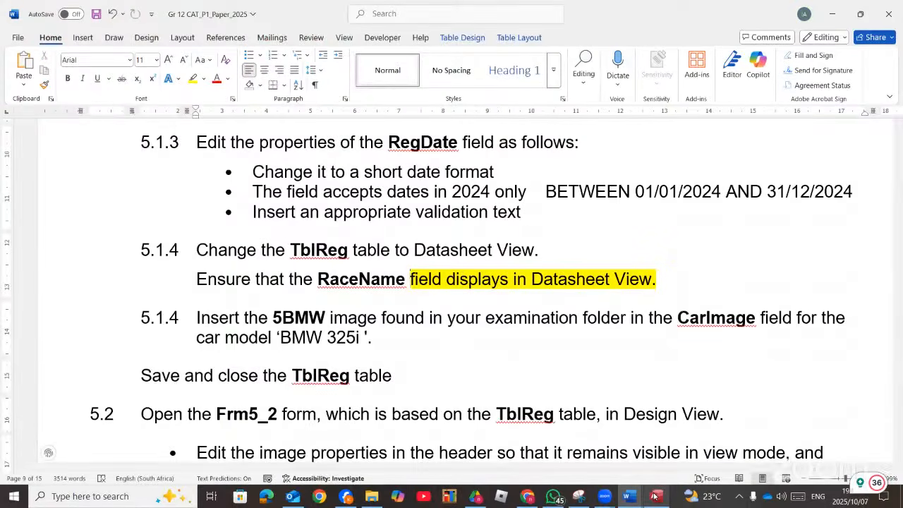
pyautogui.click(655, 497)
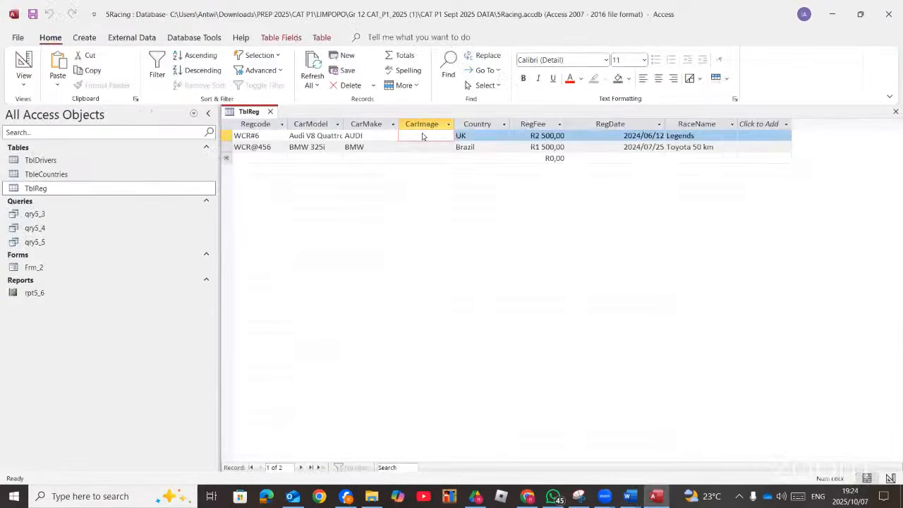
# Start inserting an object from a file into the CarImage field of the Audi V8 Quattro record and browse for the file.
pyautogui.rightClick(423, 136)
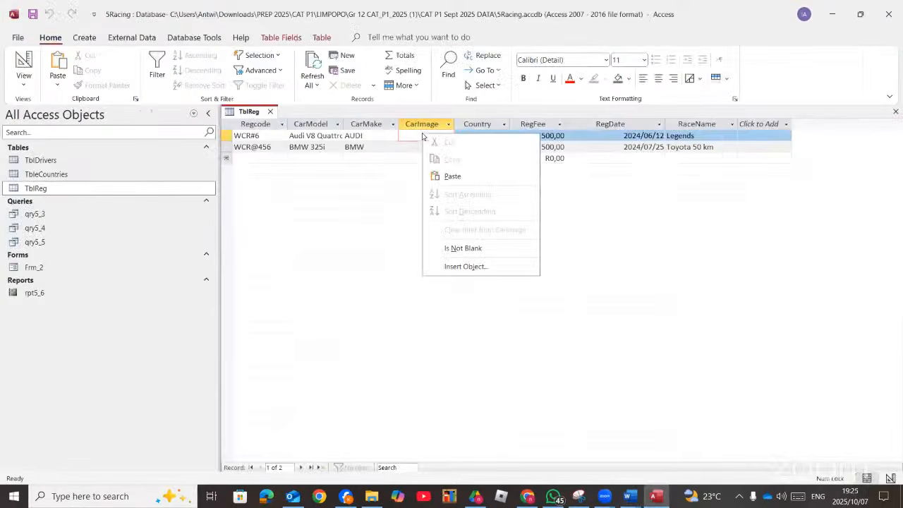
pyautogui.click(465, 266)
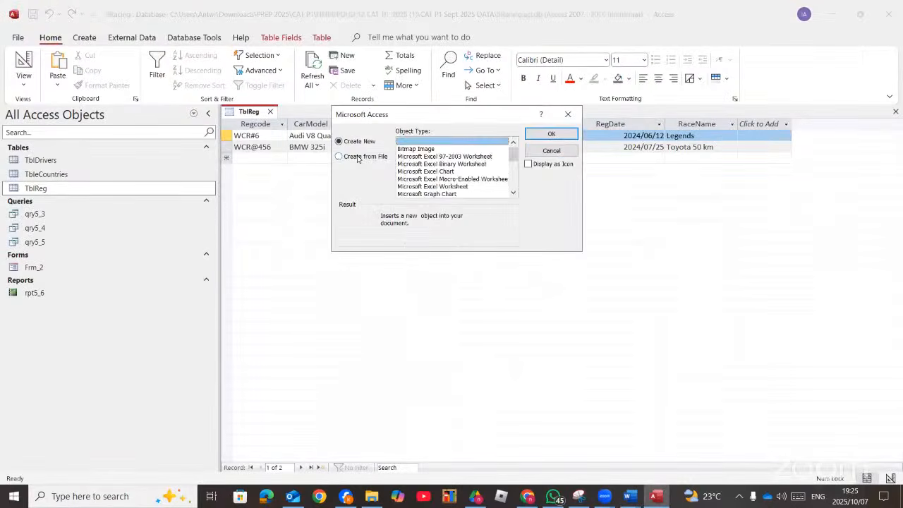
pyautogui.click(357, 158)
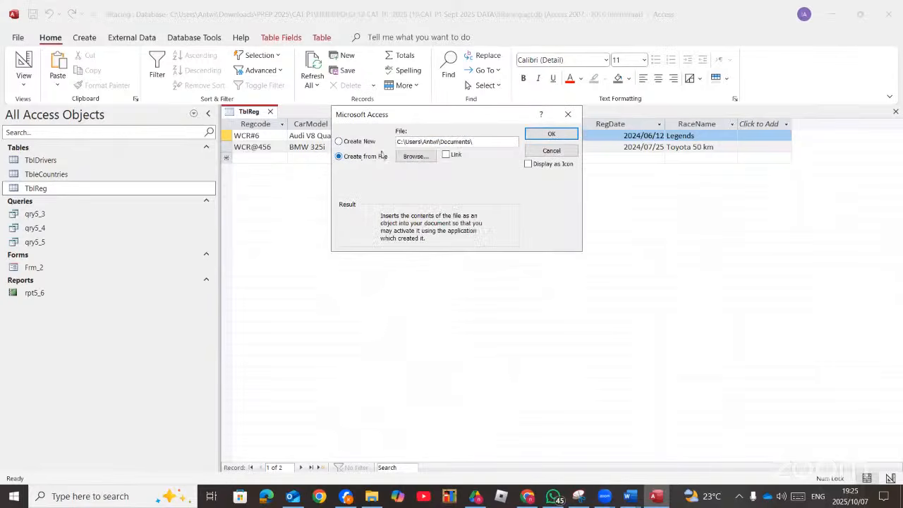
pyautogui.click(416, 157)
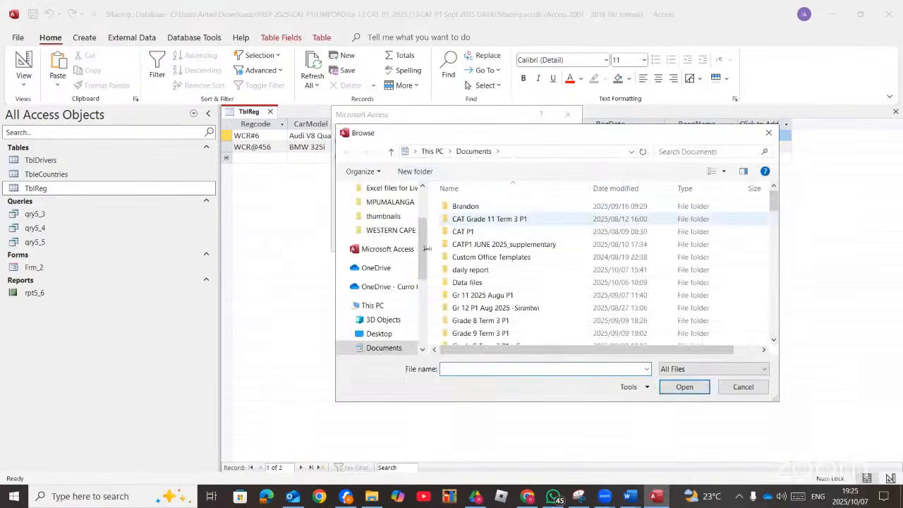
# Look for the 5BMW image in the CAT P1 Sep 2025 DATA folder under WESTERN CAPE, data files.
pyautogui.click(390, 230)
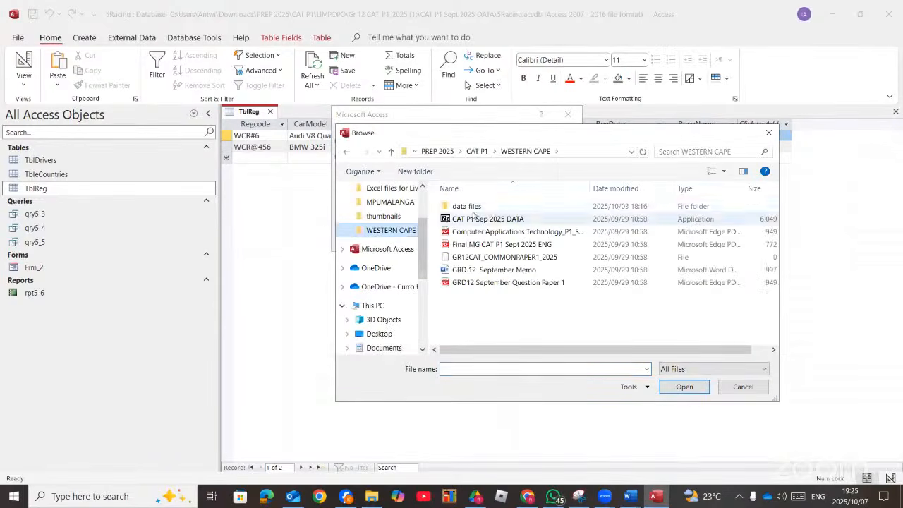
pyautogui.doubleClick(481, 207)
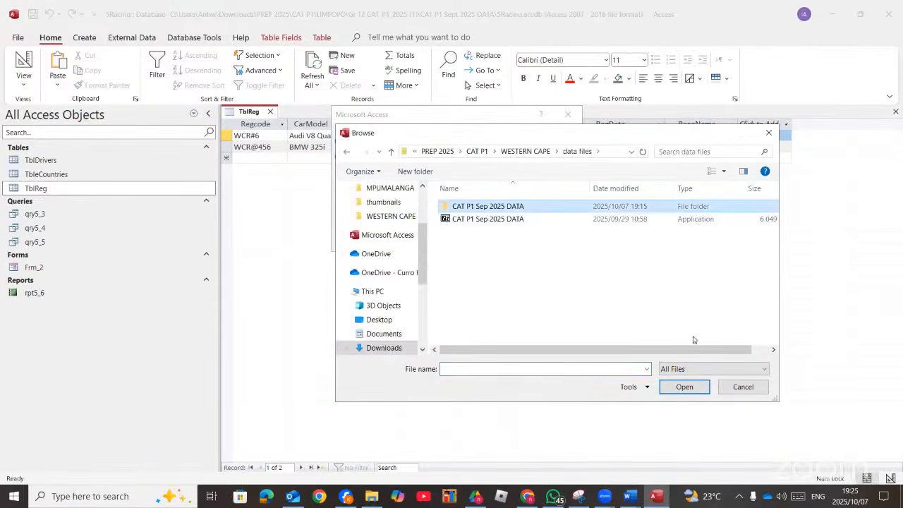
pyautogui.doubleClick(488, 206)
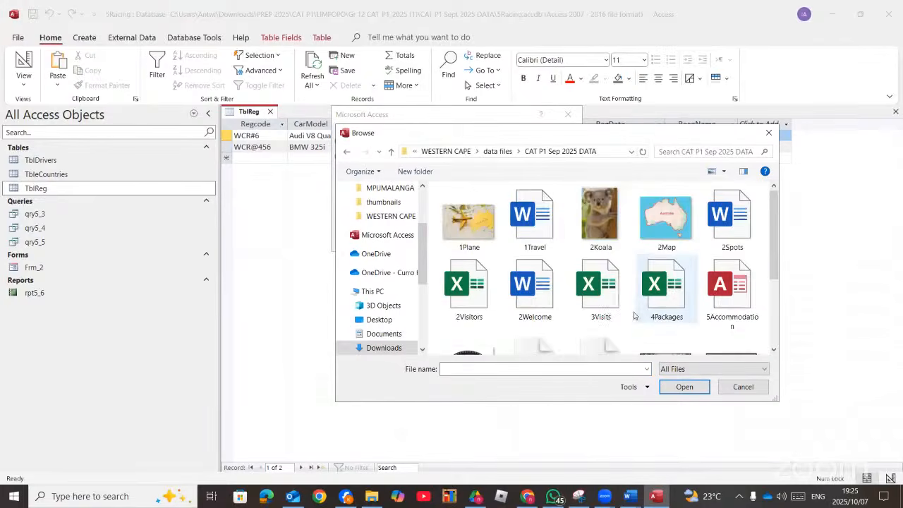
pyautogui.scroll(-1, 701, 322)
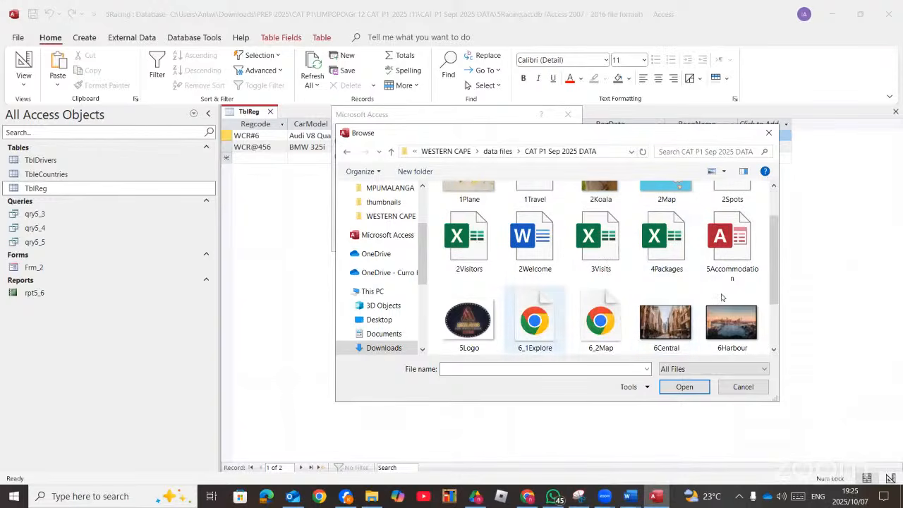
pyautogui.scroll(1, 721, 299)
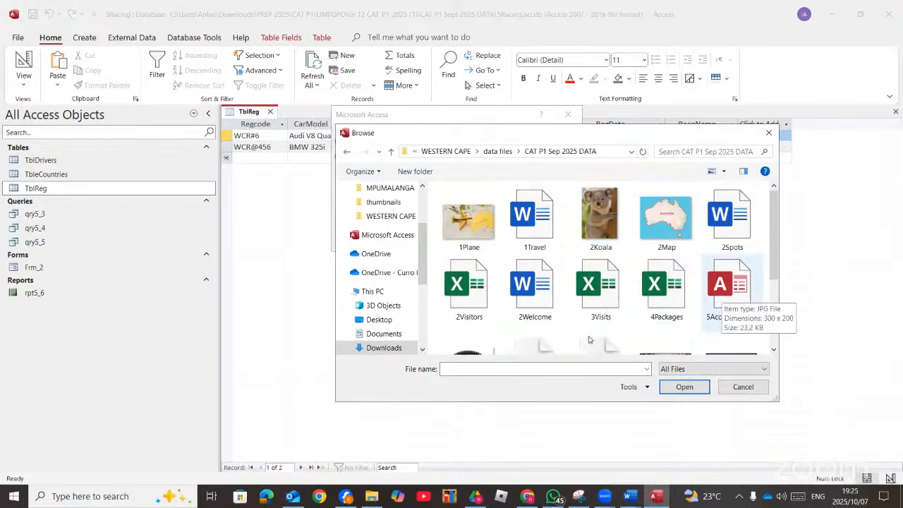
pyautogui.scroll(-2, 591, 340)
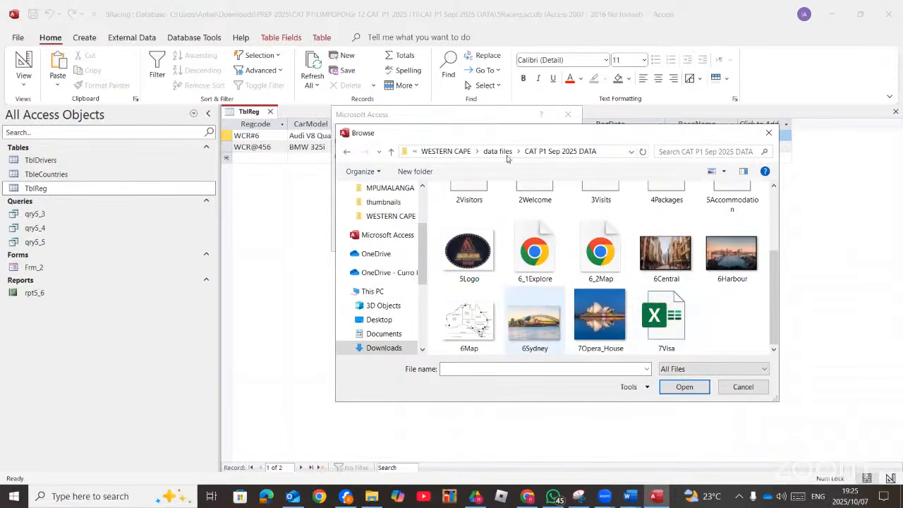
# Insert the 5BMW image from LIMPOPO's CAT P1 Sept 2025 DATA folder into the Audi V8 Quattro record's CarImage field.
pyautogui.click(446, 151)
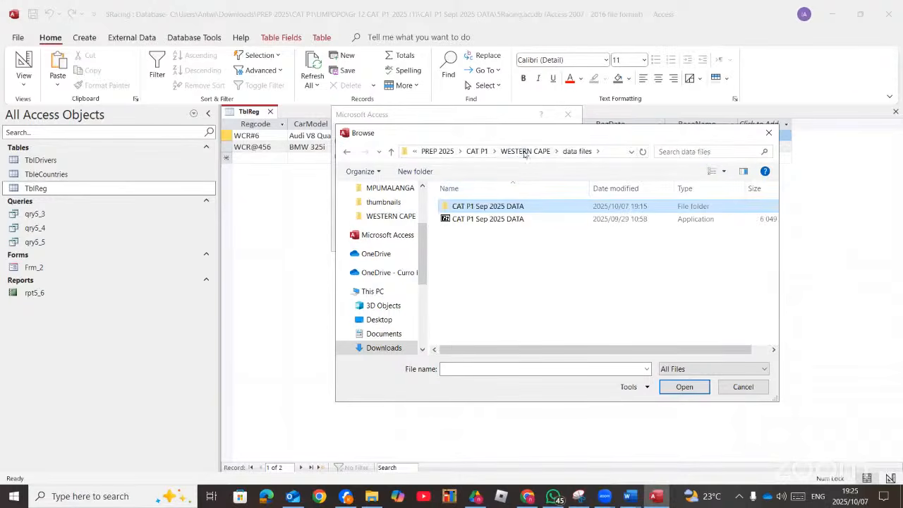
pyautogui.click(477, 150)
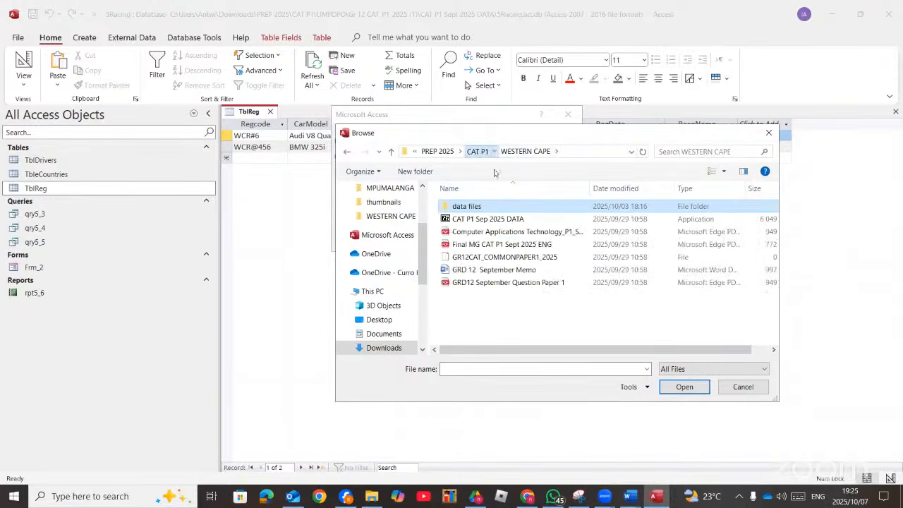
pyautogui.click(477, 257)
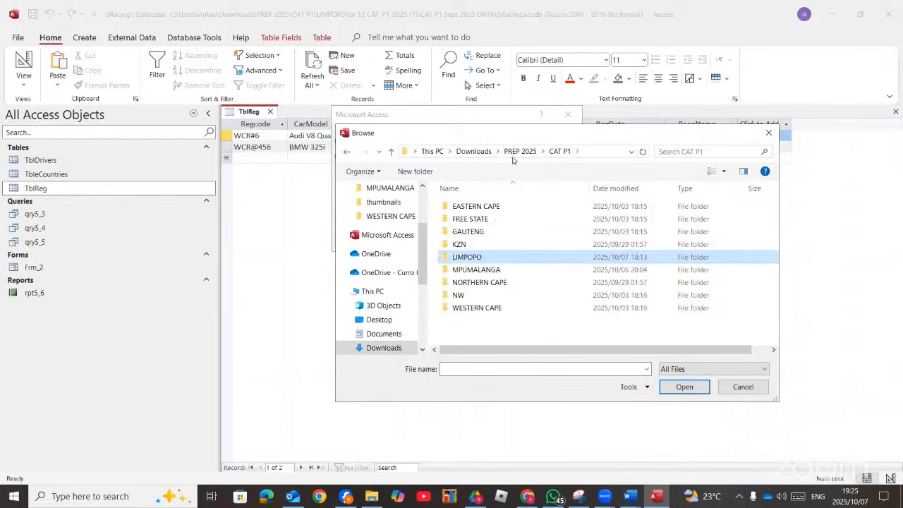
pyautogui.doubleClick(497, 206)
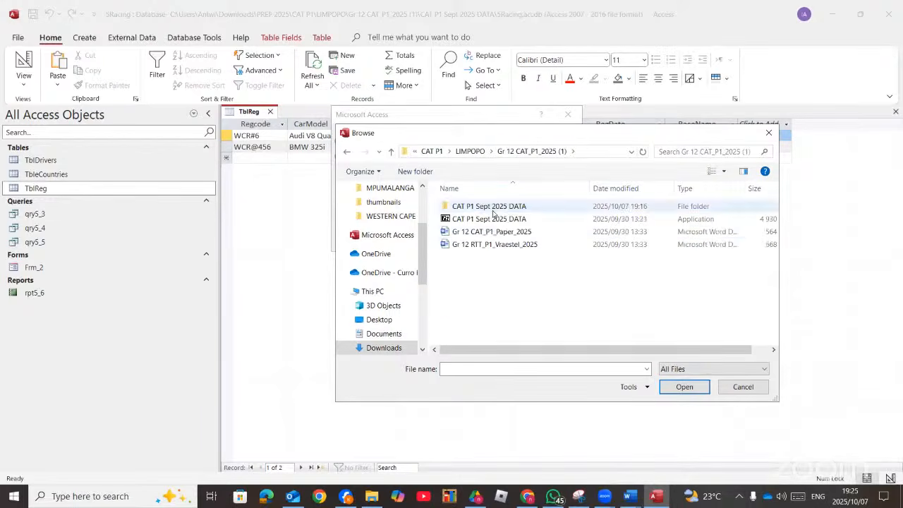
pyautogui.click(496, 207)
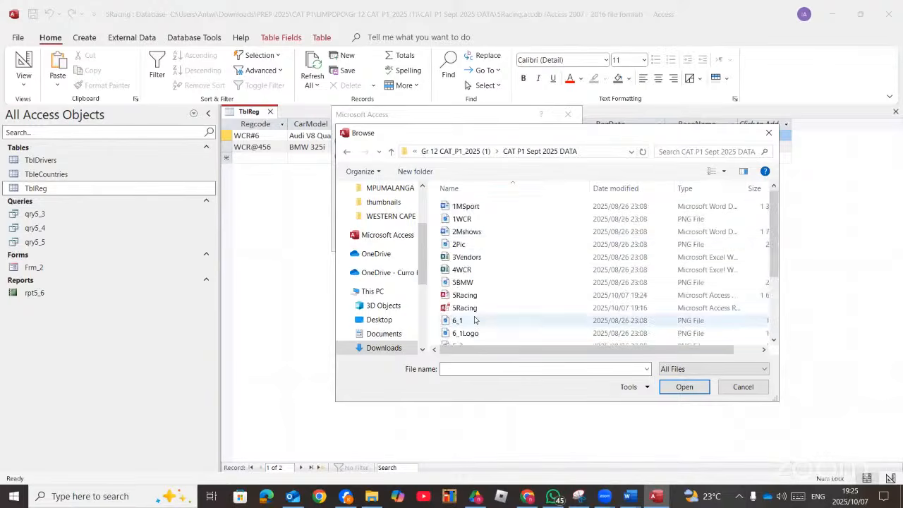
pyautogui.scroll(-1, 478, 314)
pyautogui.doubleClick(469, 253)
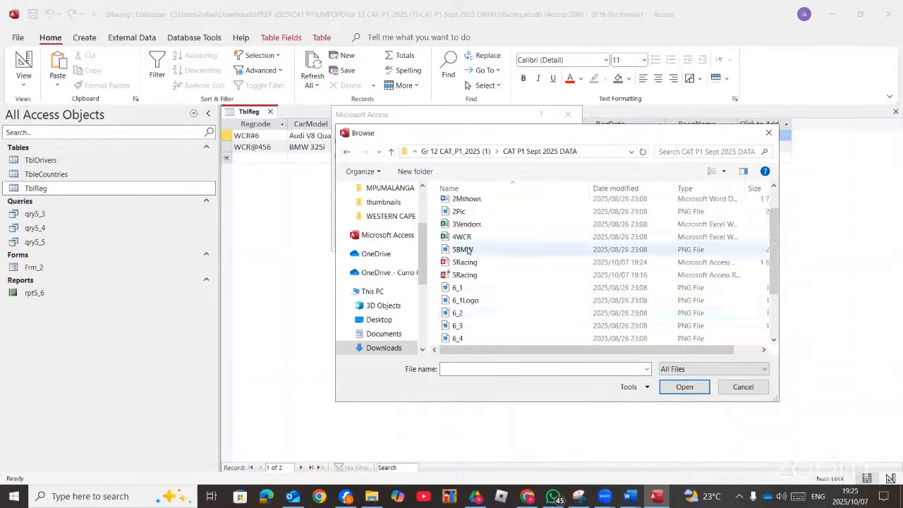
pyautogui.click(564, 135)
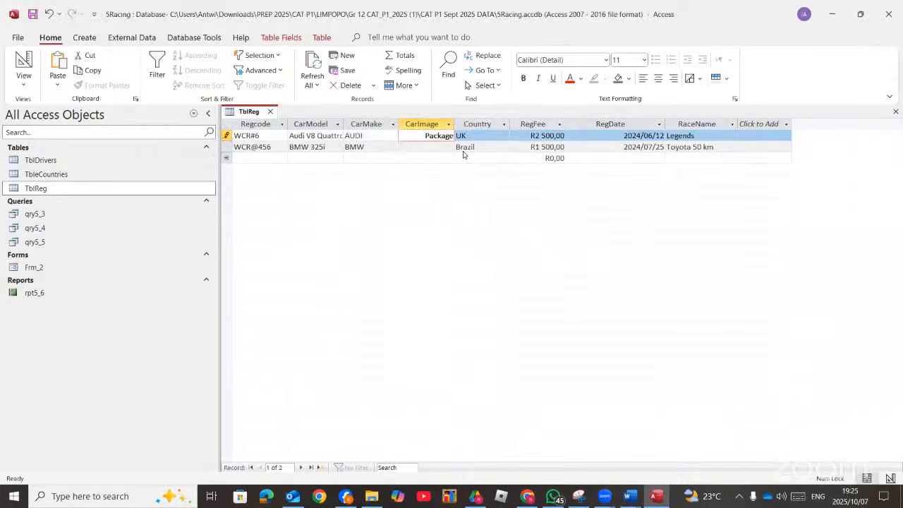
# Set the TblReg datasheet's font size to 22, fit the column widths to their contents and select the Audi record's CarImage cell.
pyautogui.hotkey('ctrl', 'a')
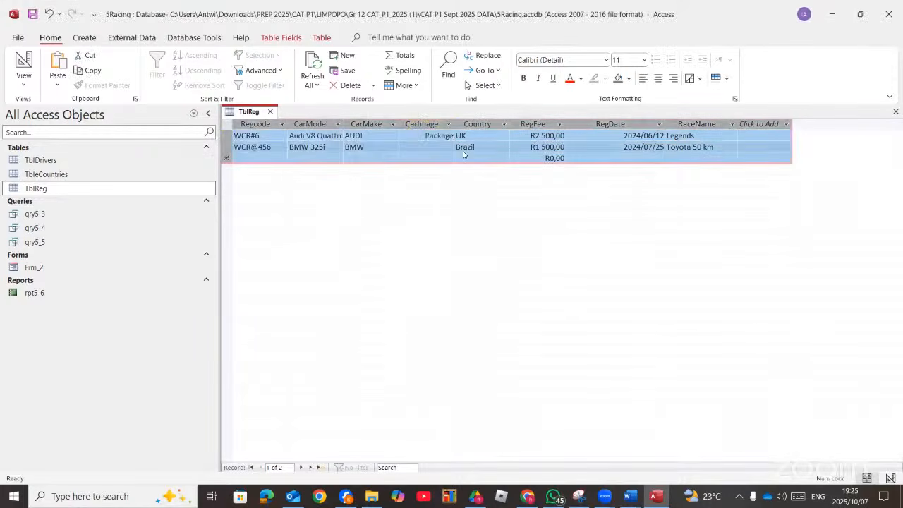
pyautogui.click(642, 63)
pyautogui.click(621, 199)
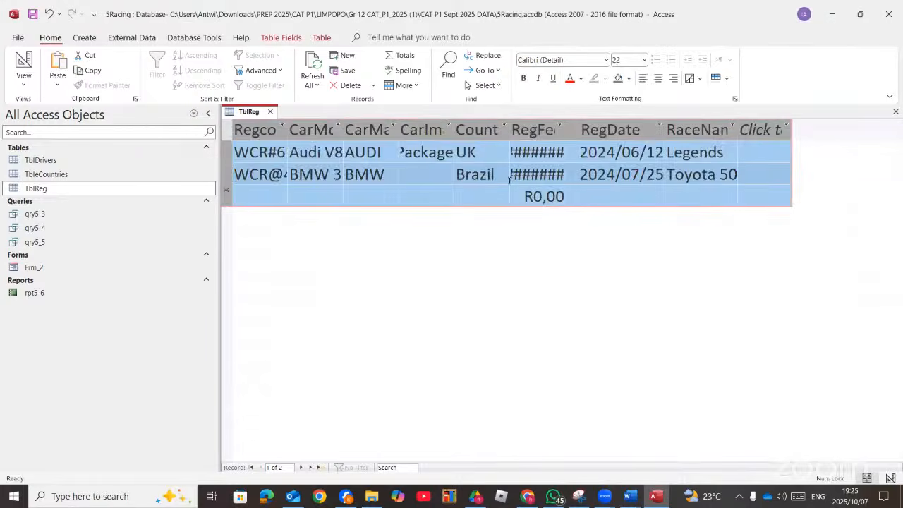
pyautogui.moveTo(453, 120); pyautogui.dragTo(507, 261)
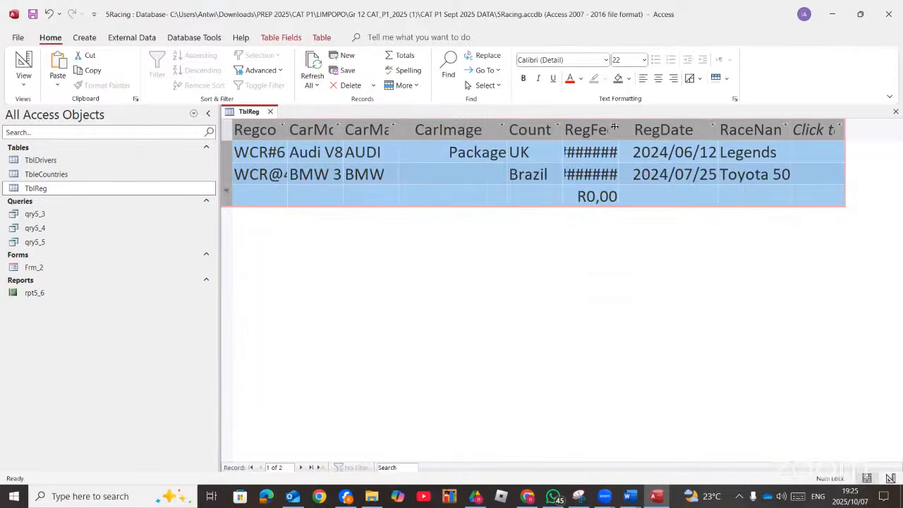
pyautogui.doubleClick(615, 126)
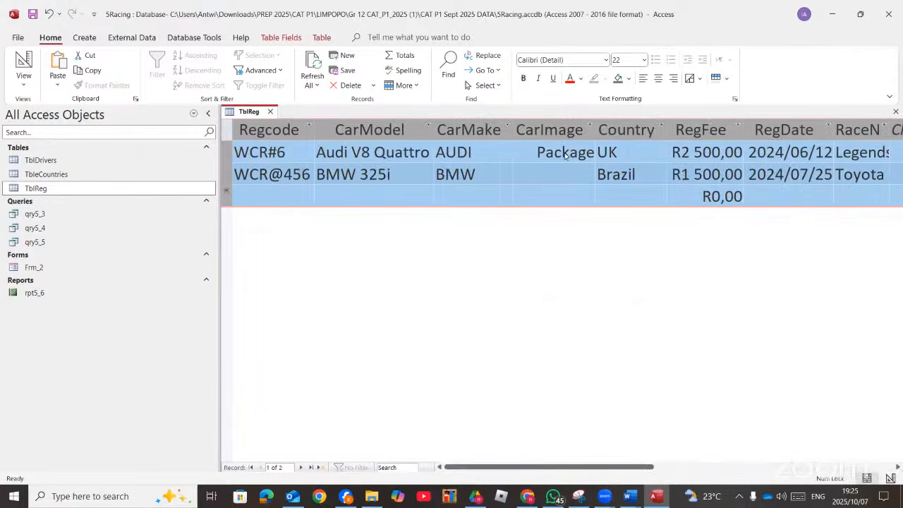
pyautogui.click(579, 156)
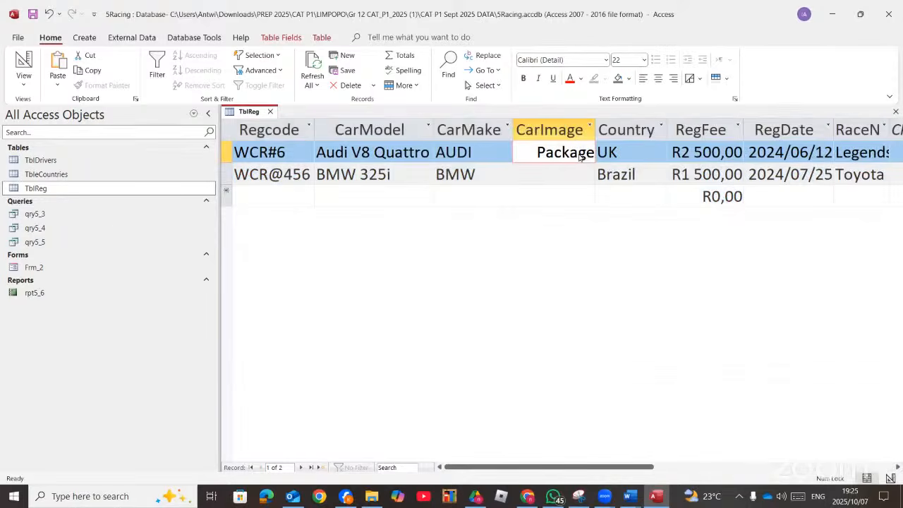
# Open the Frm_2 form, step through its records and close it.
pyautogui.doubleClick(43, 267)
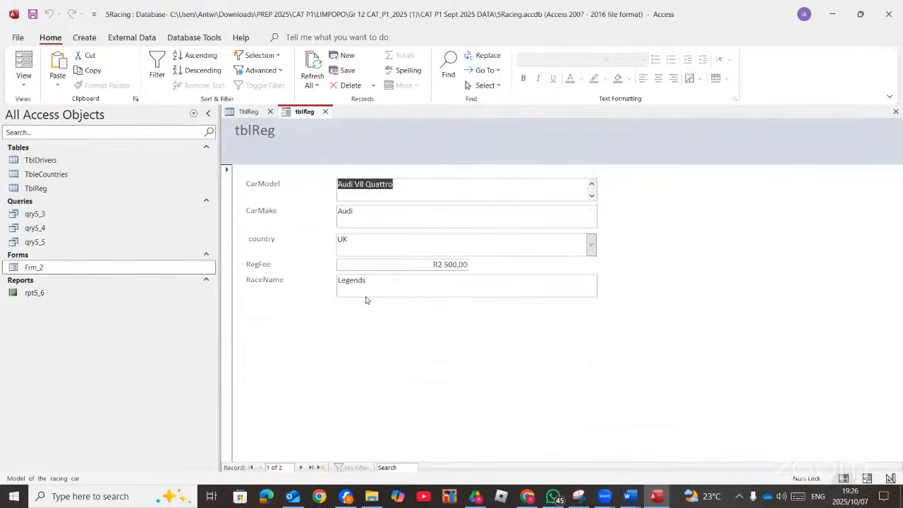
pyautogui.click(299, 467)
pyautogui.click(299, 467)
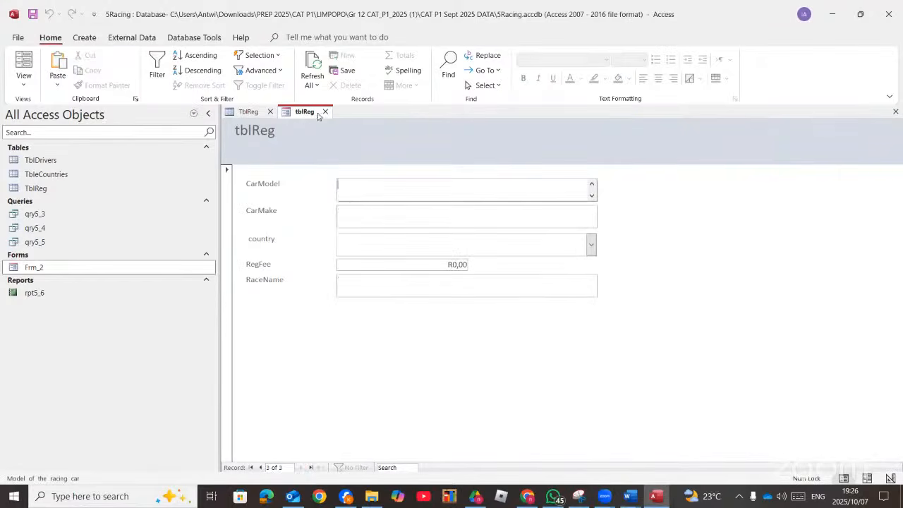
pyautogui.hotkey('ctrl', 'w')
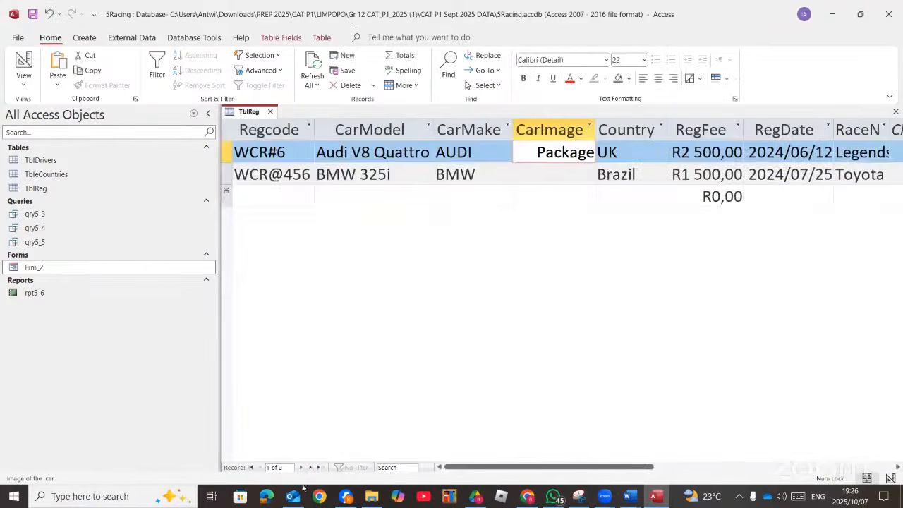
# Switch to Word and read the question 5.2 instructions for the Frm5_2 form.
pyautogui.click(663, 503)
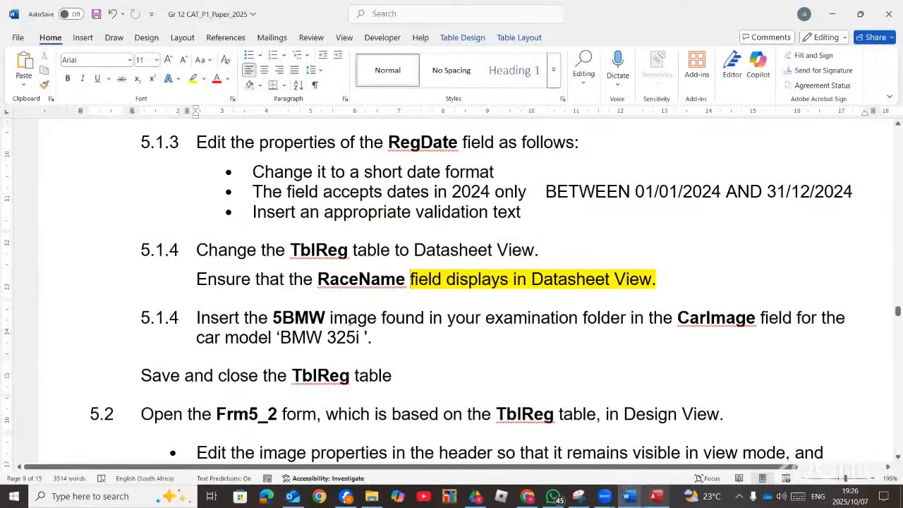
pyautogui.scroll(-3, 351, 321)
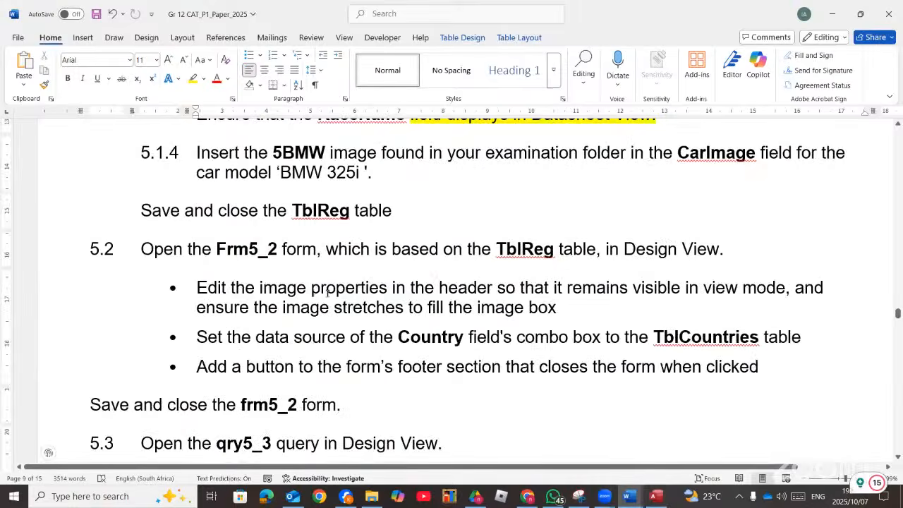
pyautogui.scroll(-3, 327, 293)
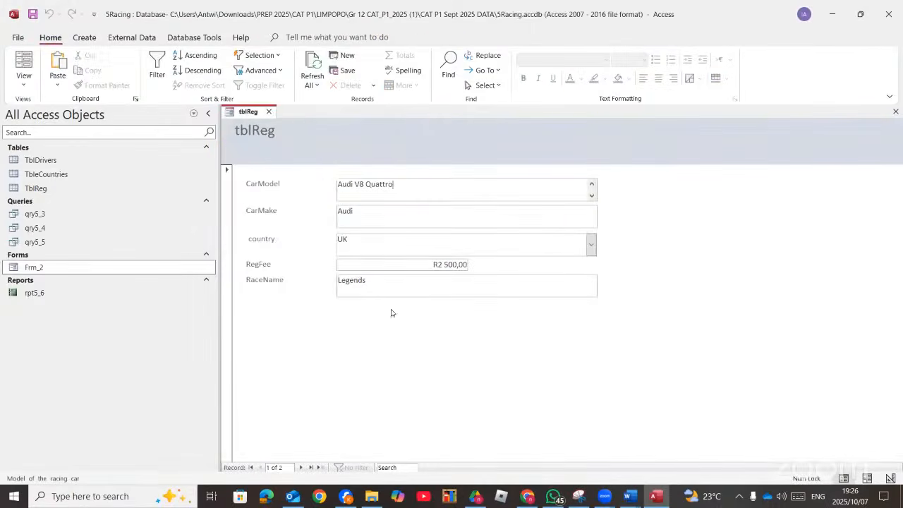
# Switch to Access, compare the Frm_2 form in Form View and Design View, and leave it in Design View.
pyautogui.click(24, 85)
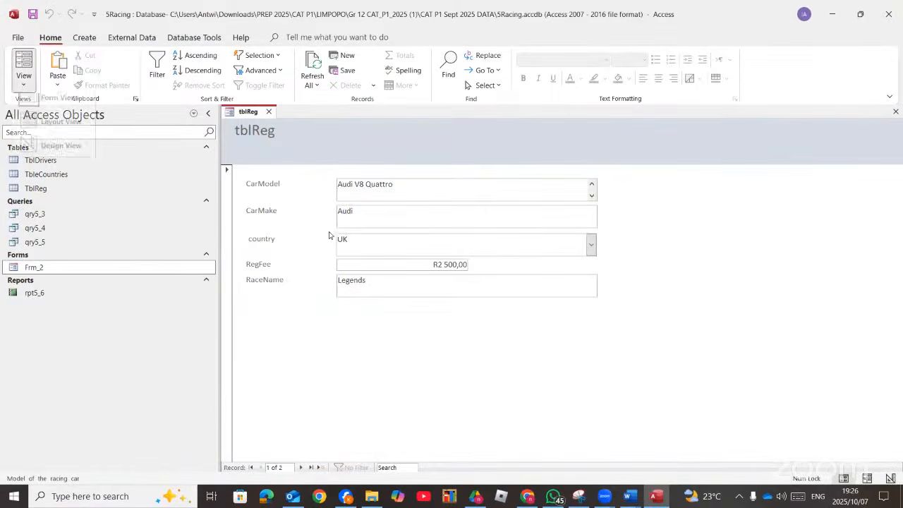
pyautogui.click(60, 155)
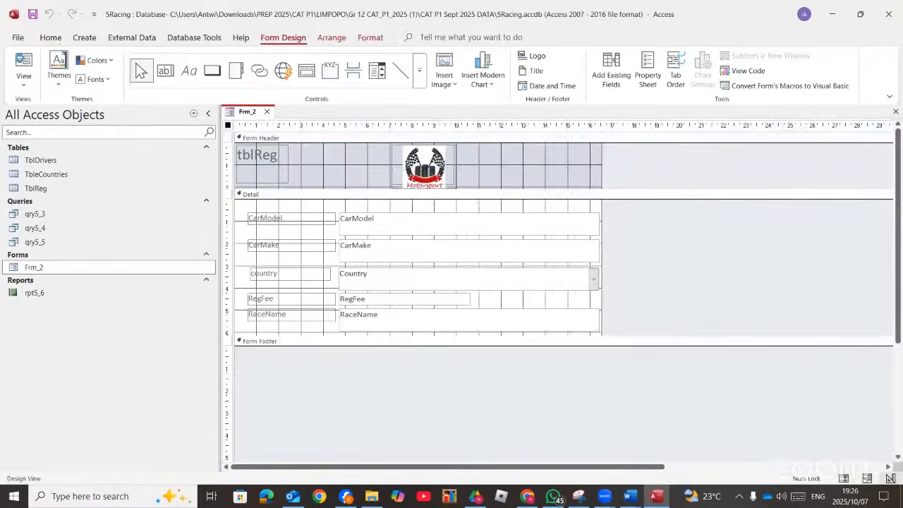
pyautogui.click(24, 67)
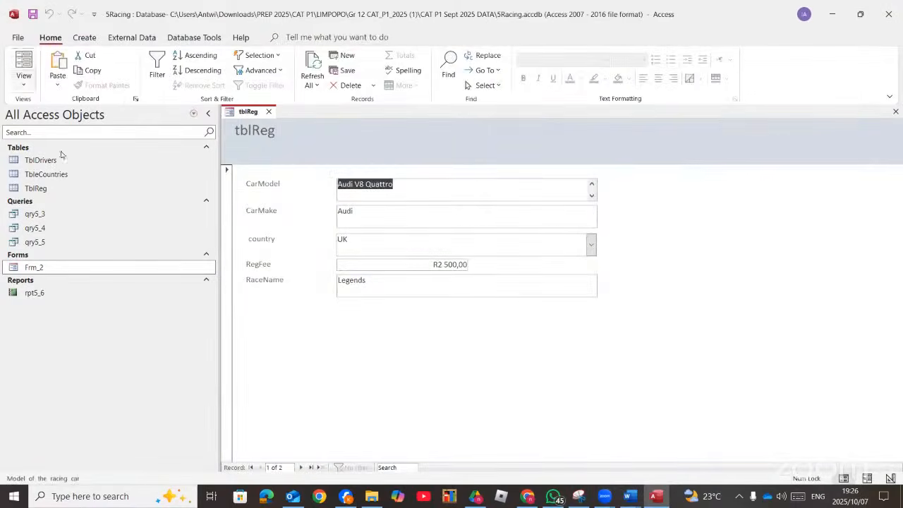
pyautogui.click(24, 84)
pyautogui.click(62, 155)
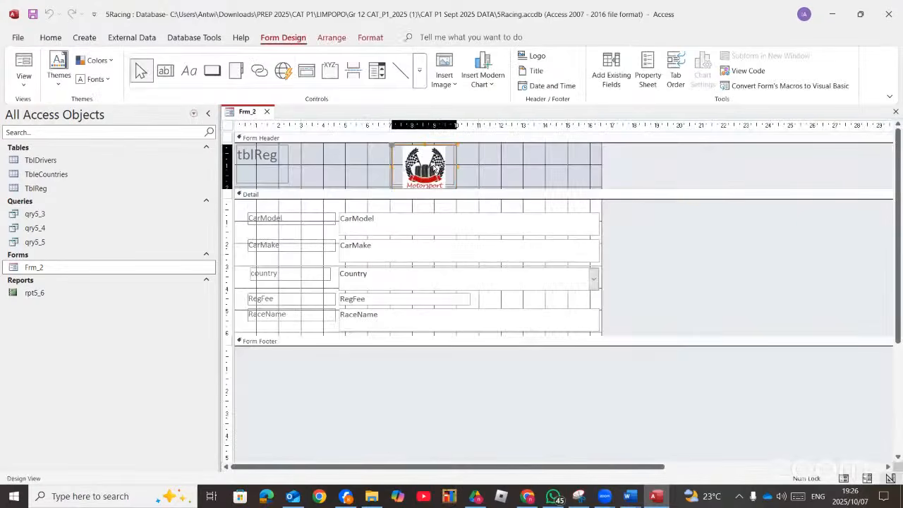
# Open the properties of the Motorsport logo image in the Frm_2 form header.
pyautogui.click(435, 170)
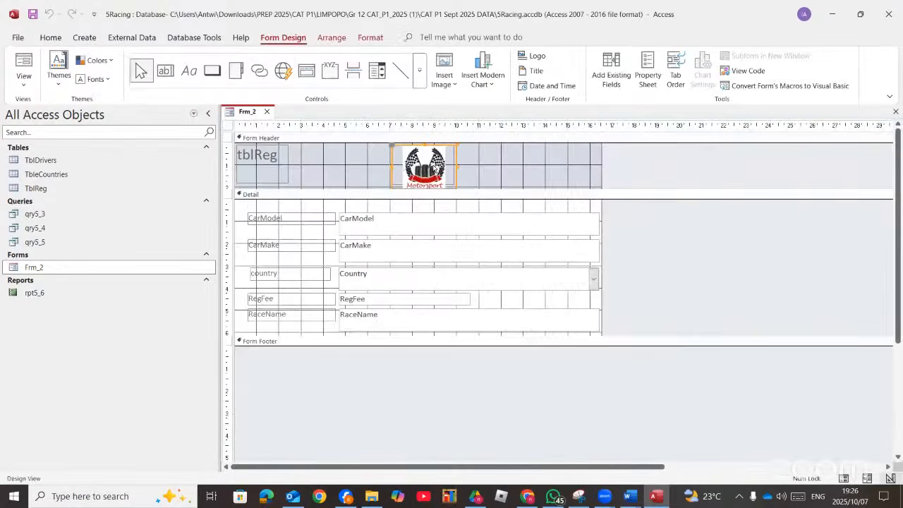
pyautogui.rightClick(433, 169)
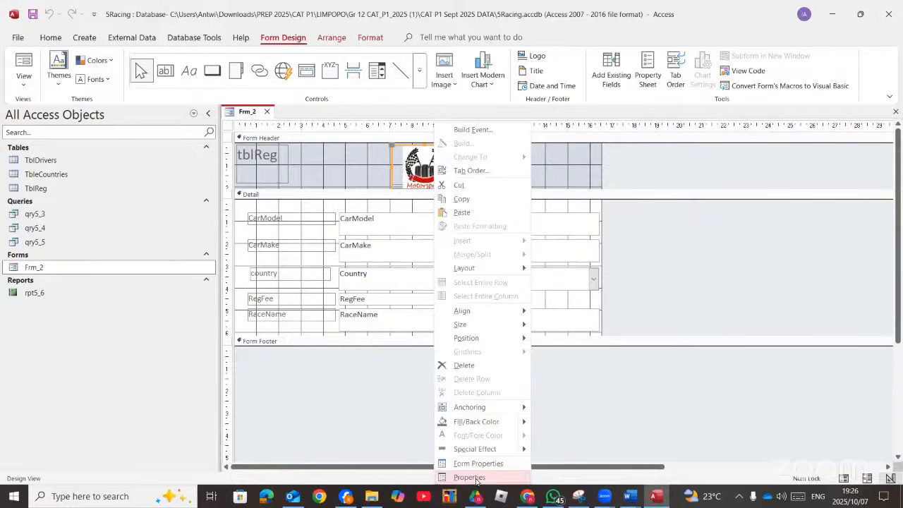
pyautogui.click(476, 478)
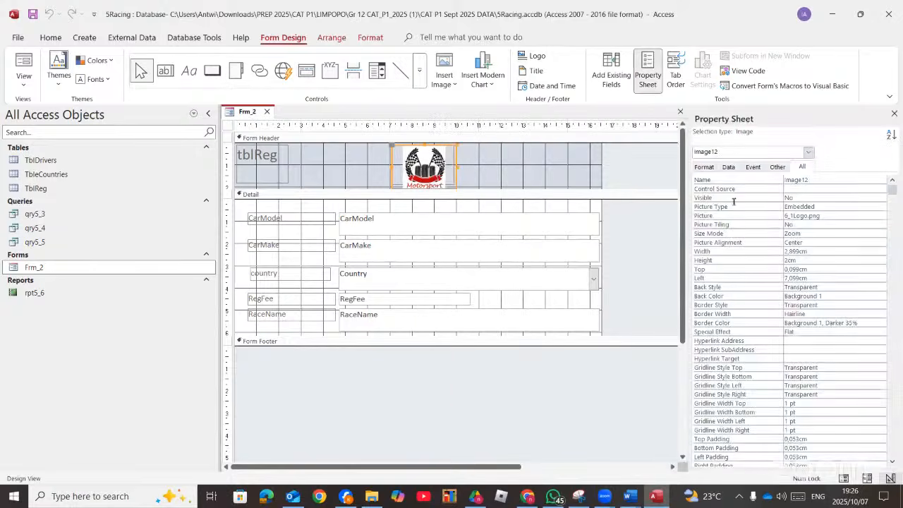
# Set the header image's Visible property to Yes, check the form in Form View and return to Design View.
pyautogui.click(837, 197)
pyautogui.click(882, 198)
pyautogui.click(838, 206)
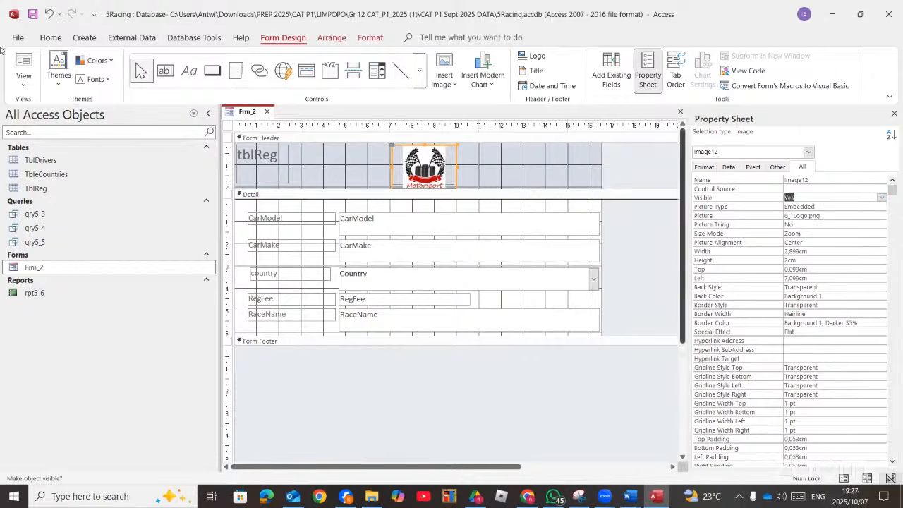
pyautogui.click(24, 67)
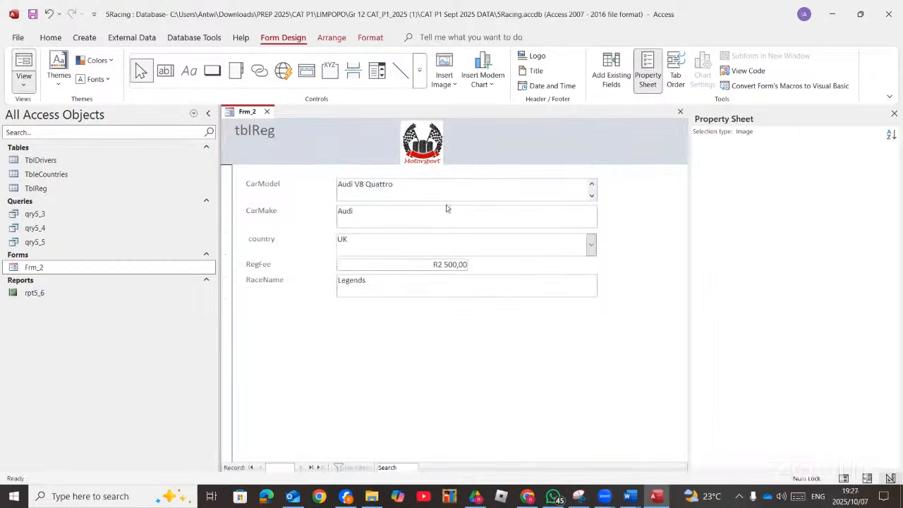
pyautogui.click(24, 84)
pyautogui.click(60, 156)
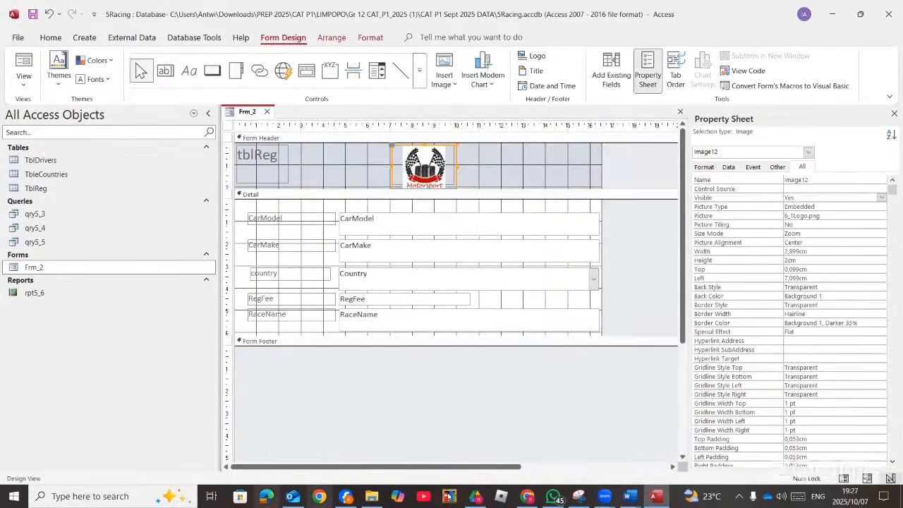
# Following question 5.2 in Word, set the header image's Size Mode to Stretch in Access and check it in Form View.
pyautogui.hotkey('alt', 'Tab')
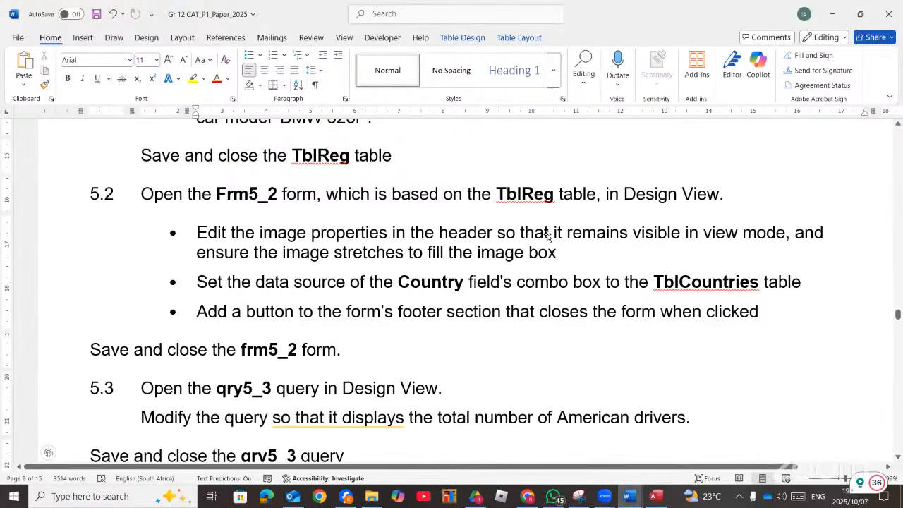
pyautogui.hotkey('alt', 'Tab')
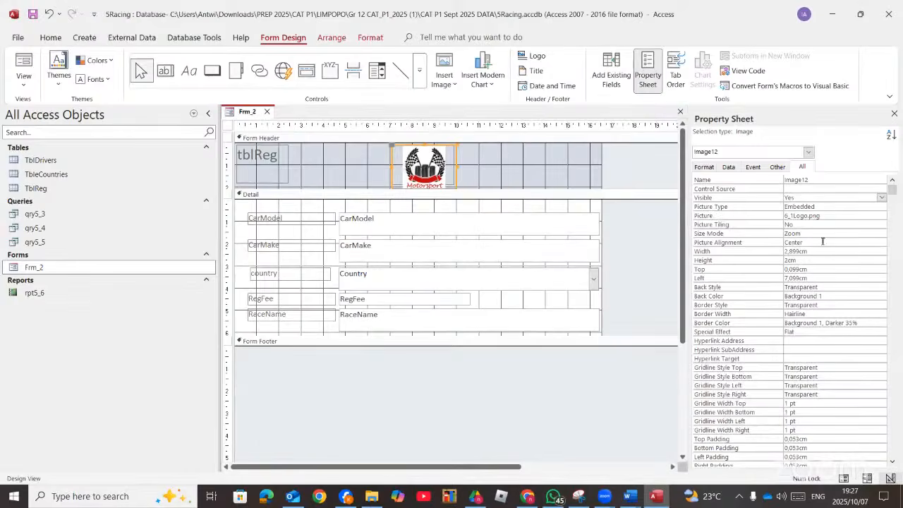
pyautogui.click(878, 233)
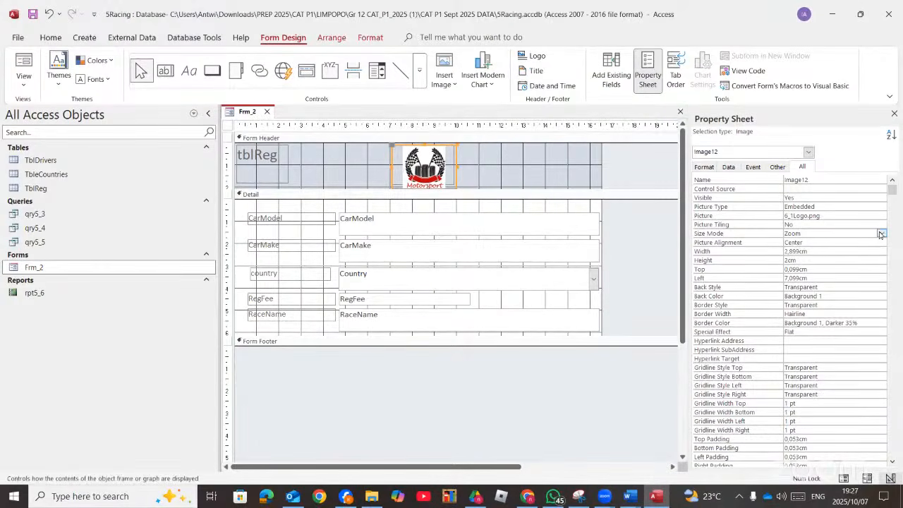
pyautogui.click(880, 234)
pyautogui.click(804, 251)
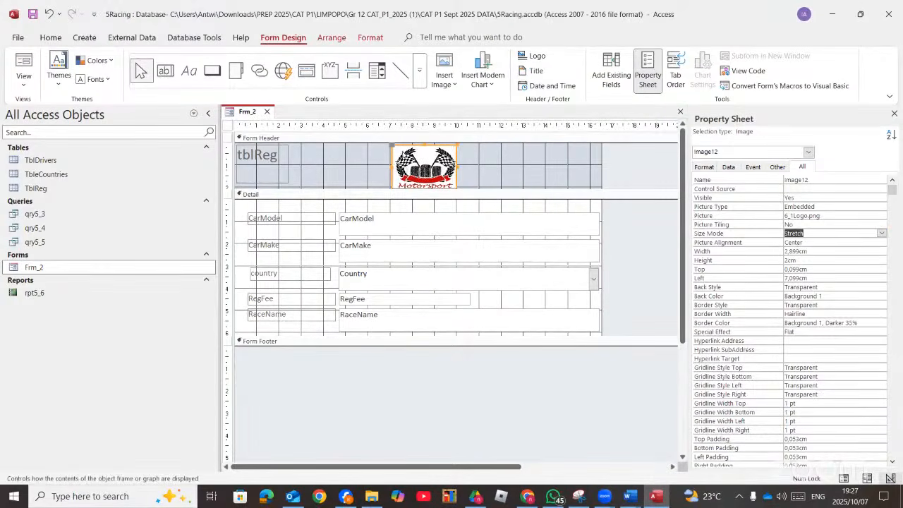
pyautogui.click(501, 157)
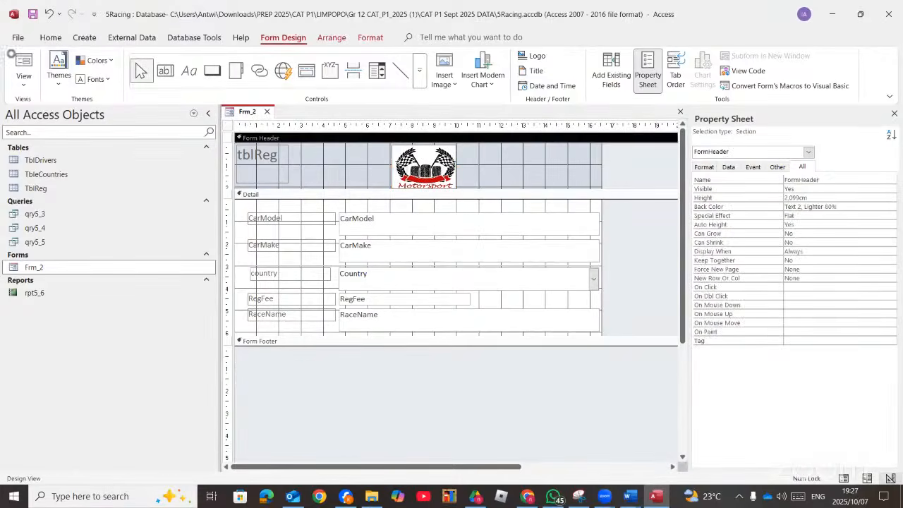
pyautogui.click(15, 60)
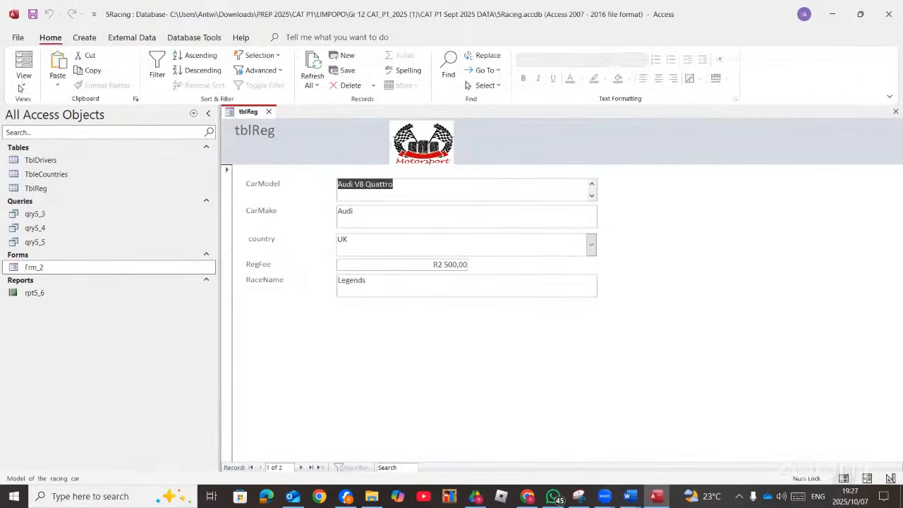
pyautogui.click(22, 85)
pyautogui.click(60, 155)
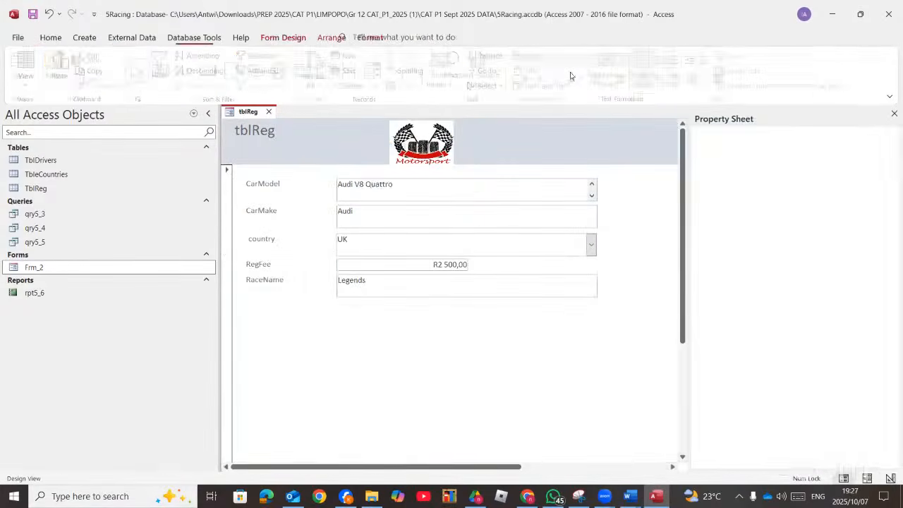
pyautogui.click(433, 150)
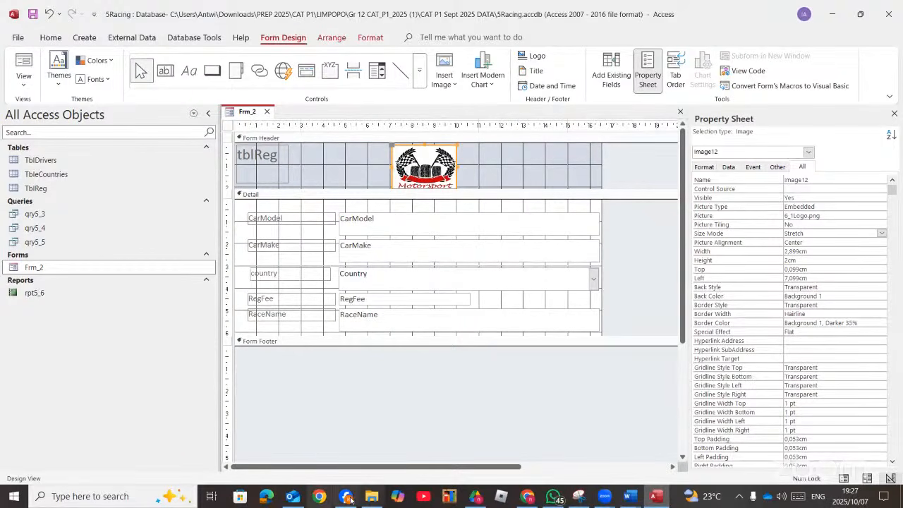
# Switch to Word to read the remaining question 5.2 instructions on the combo box and footer button, and return to Access.
pyautogui.hotkey('alt', 'Tab')
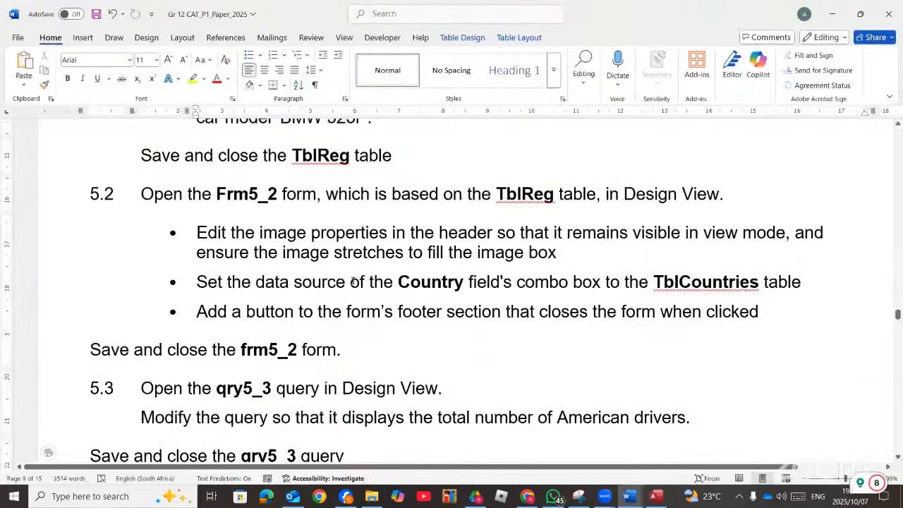
pyautogui.scroll(-1, 353, 281)
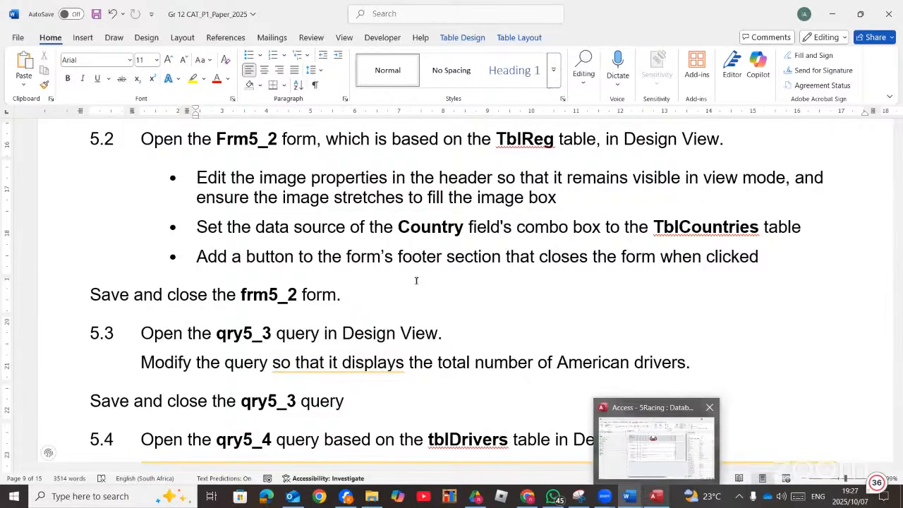
pyautogui.hotkey('alt', 'Tab')
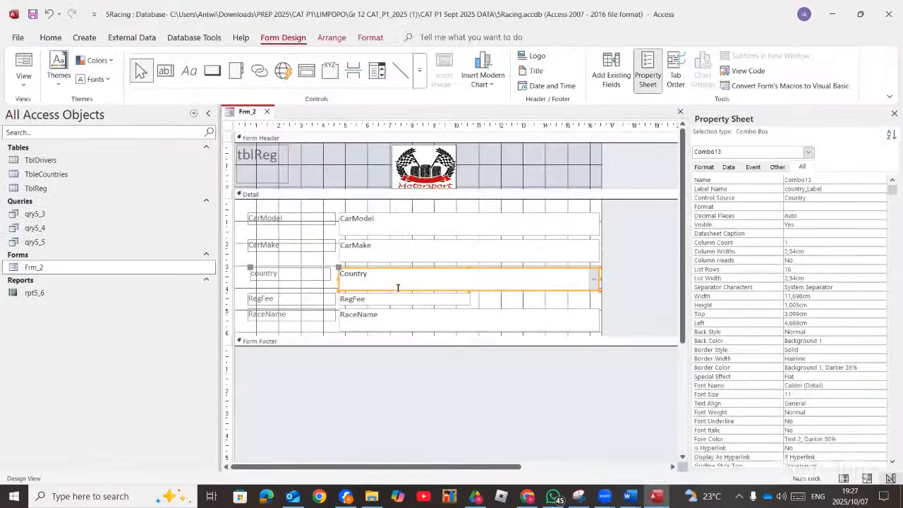
# Set the Row Source of the Country combo box in the Detail section to the TbleCountries table.
pyautogui.click(729, 168)
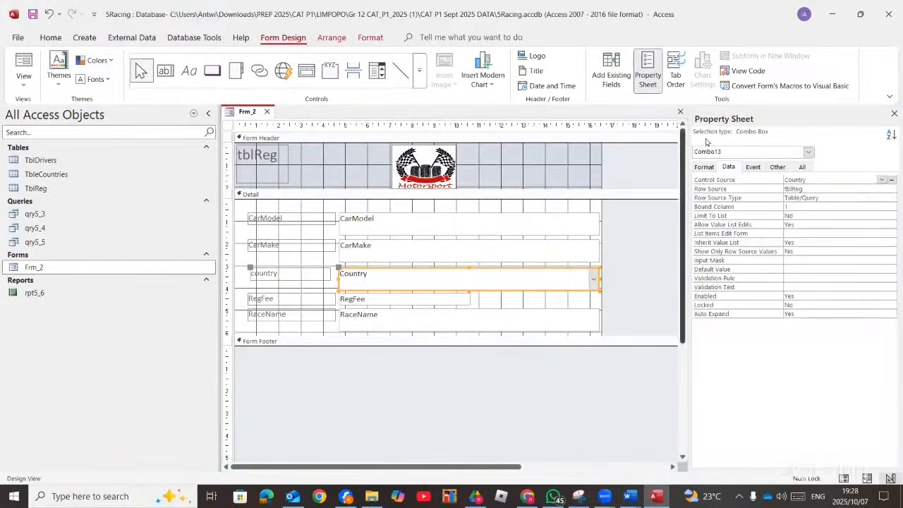
pyautogui.click(894, 114)
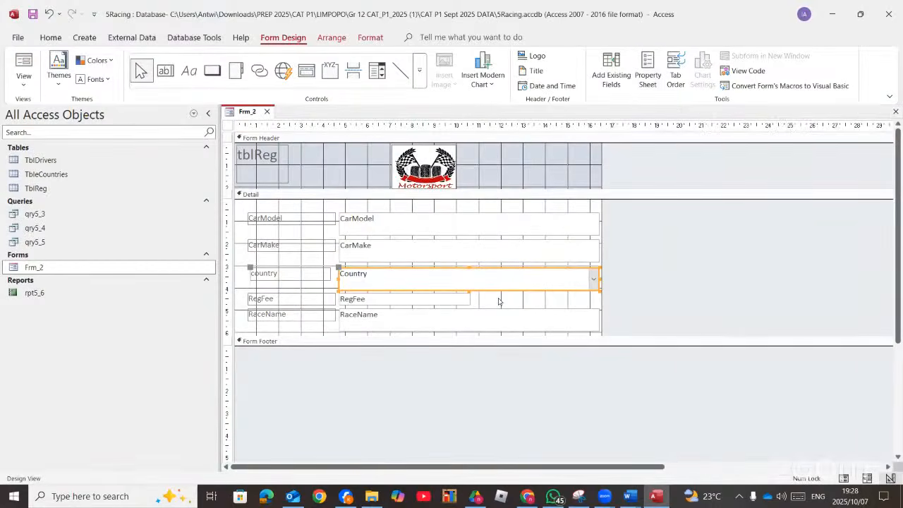
pyautogui.rightClick(503, 292)
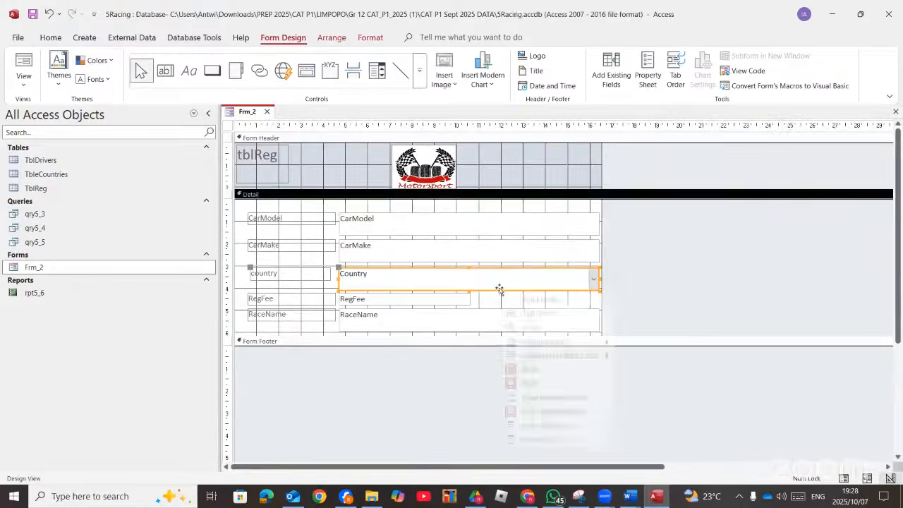
pyautogui.click(500, 290)
pyautogui.rightClick(500, 291)
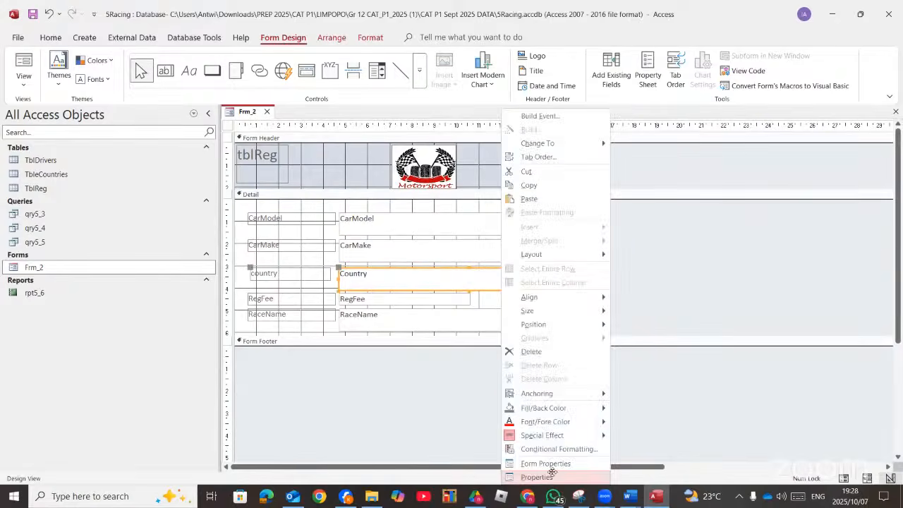
pyautogui.click(554, 476)
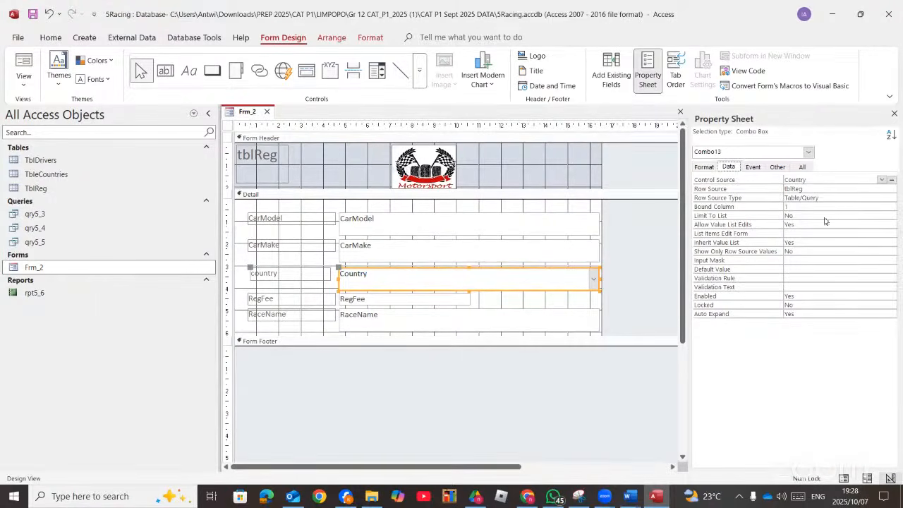
pyautogui.click(882, 188)
pyautogui.click(811, 206)
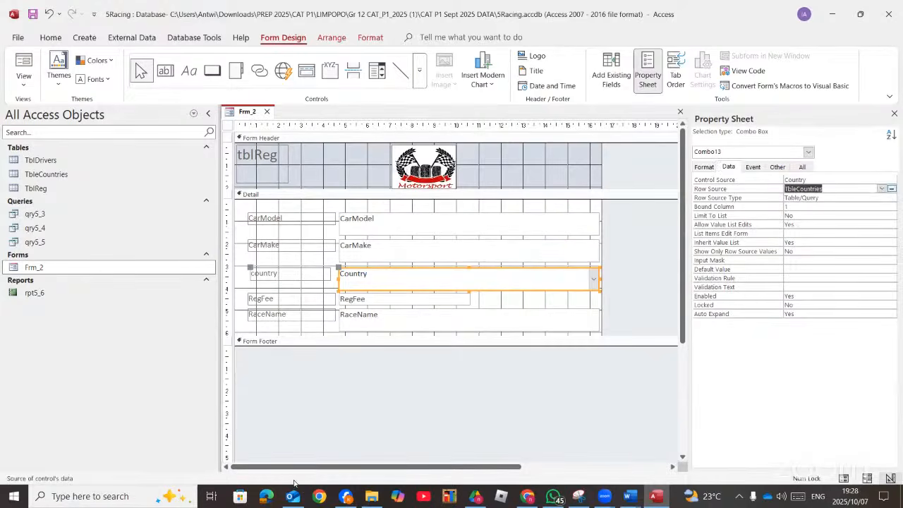
# Compare the Country combo box's Row Source in Access with the question 5.2 instructions in Word, finishing in Access.
pyautogui.click(658, 497)
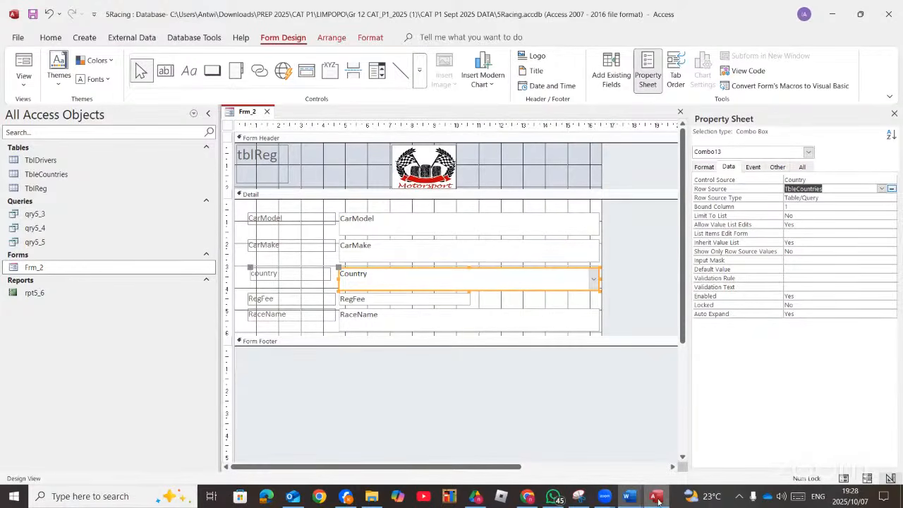
pyautogui.click(656, 420)
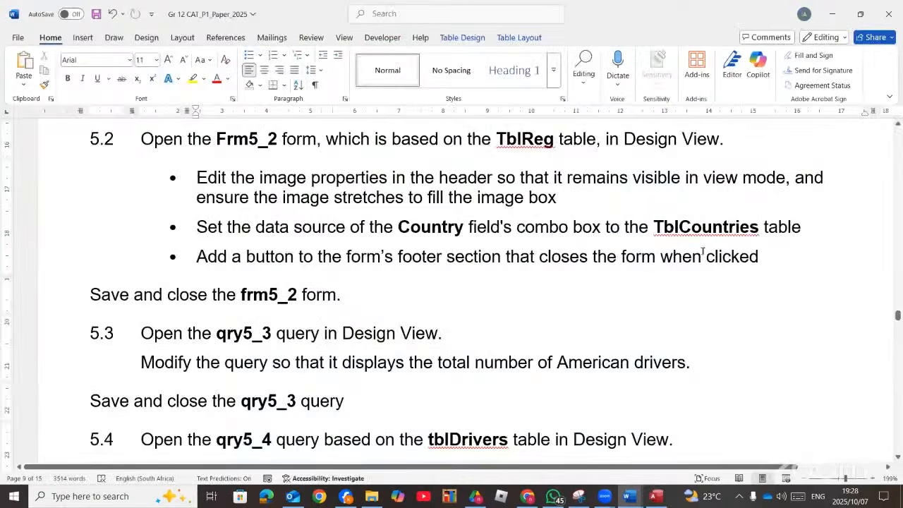
pyautogui.click(659, 498)
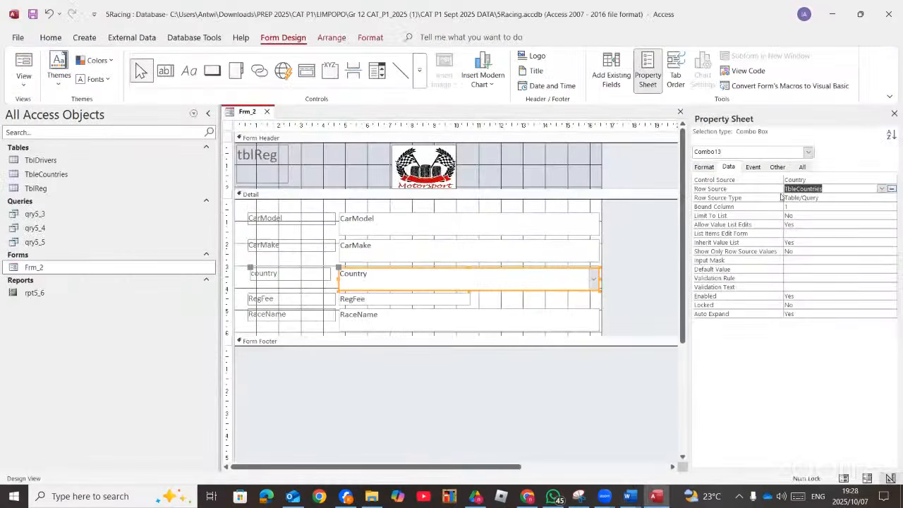
pyautogui.click(830, 191)
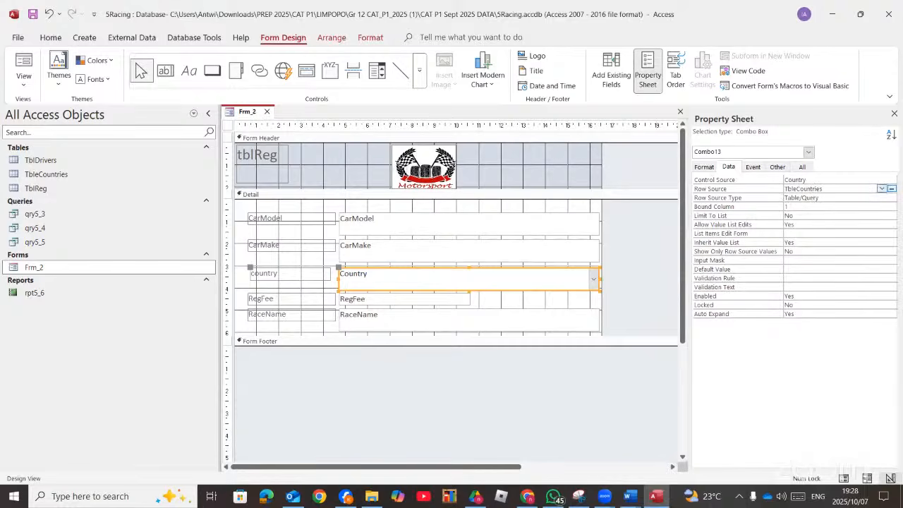
pyautogui.click(657, 498)
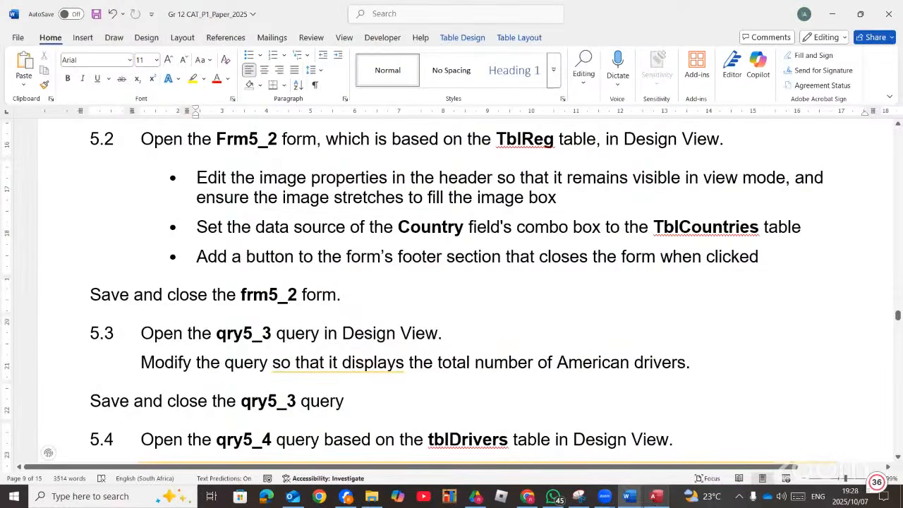
pyautogui.click(653, 497)
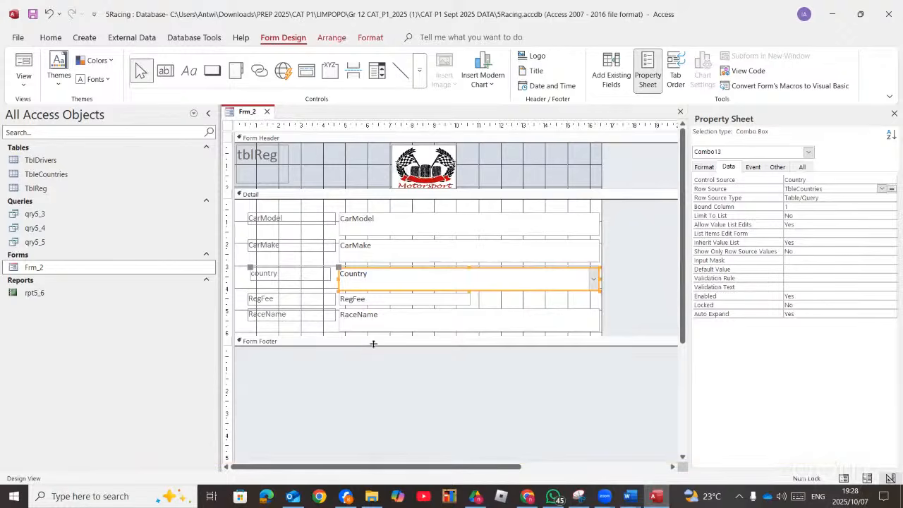
# Expand the form footer to about 2.5 cm and add a command button there with the Close Form action and the text "Close Form".
pyautogui.moveTo(374, 402); pyautogui.dragTo(374, 403)
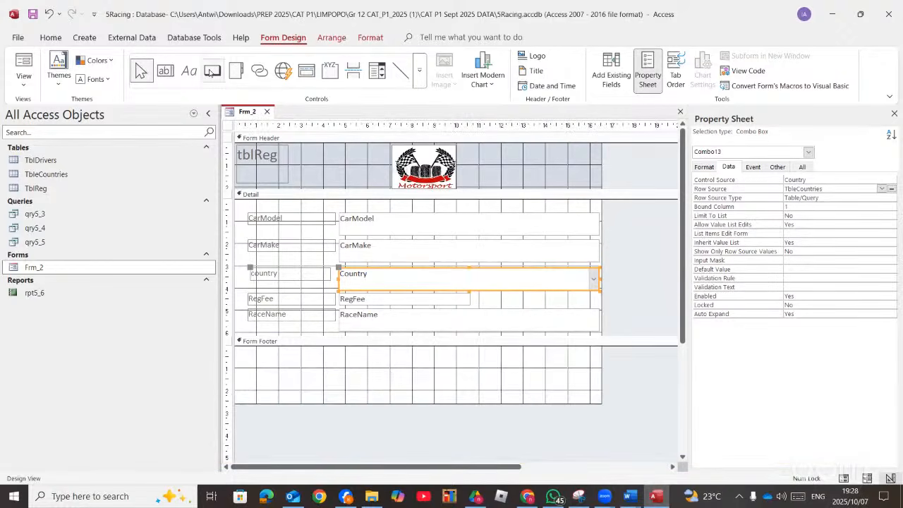
pyautogui.click(210, 72)
pyautogui.moveTo(443, 381); pyautogui.dragTo(375, 353)
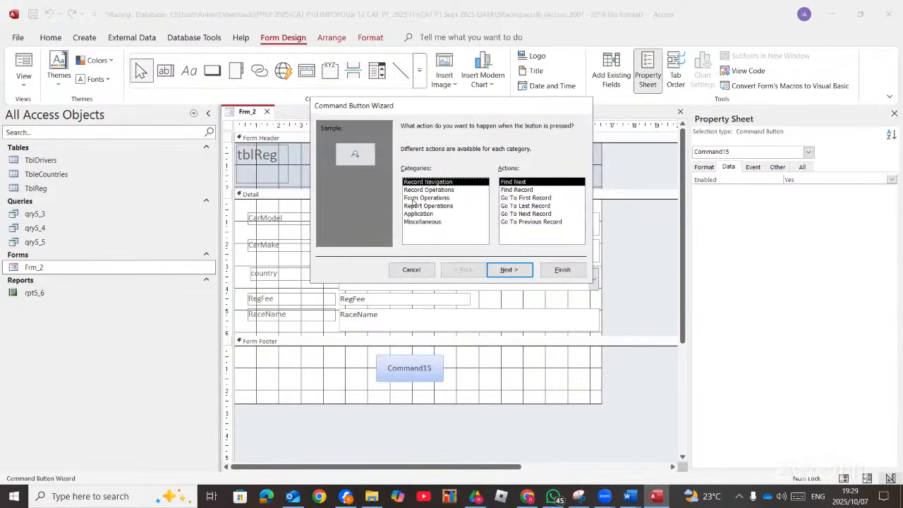
pyautogui.click(416, 198)
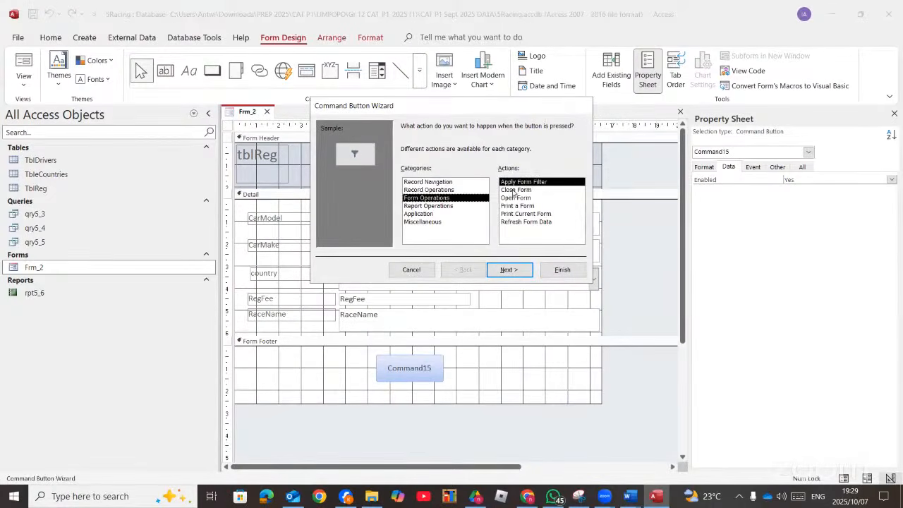
pyautogui.click(515, 190)
pyautogui.click(509, 269)
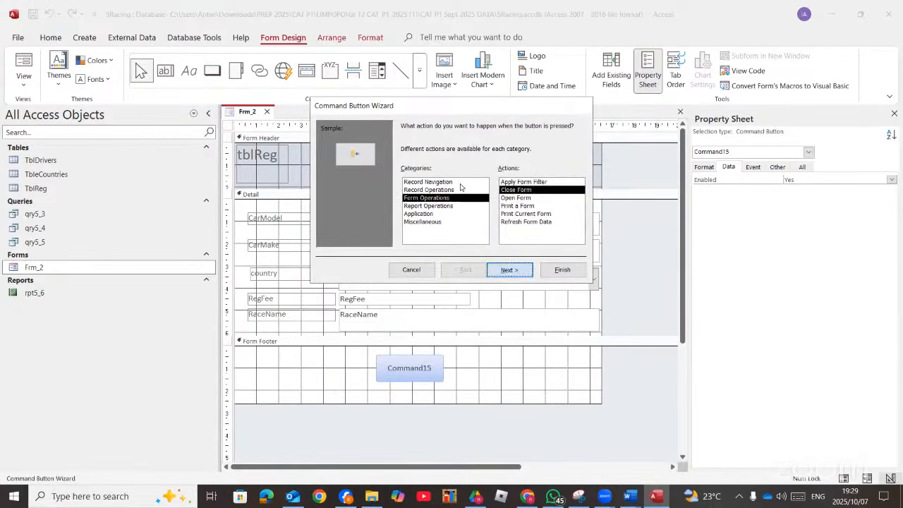
pyautogui.click(407, 174)
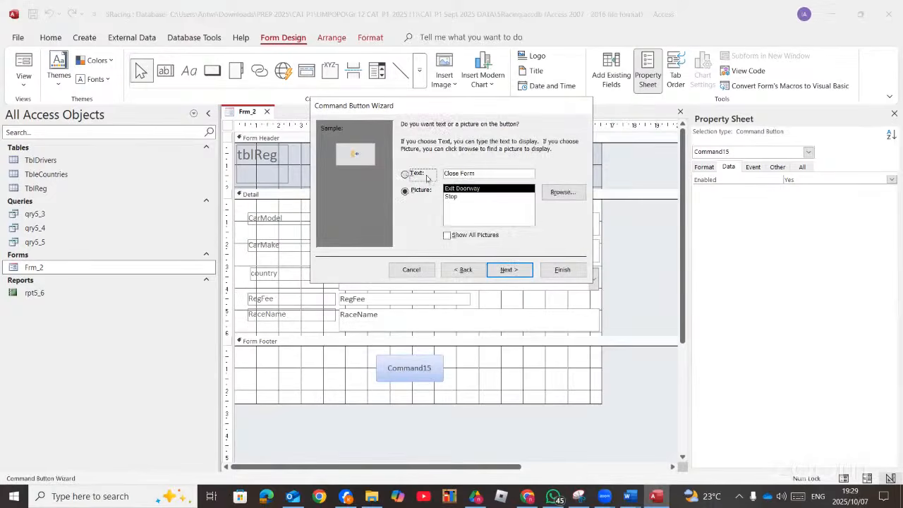
pyautogui.click(563, 272)
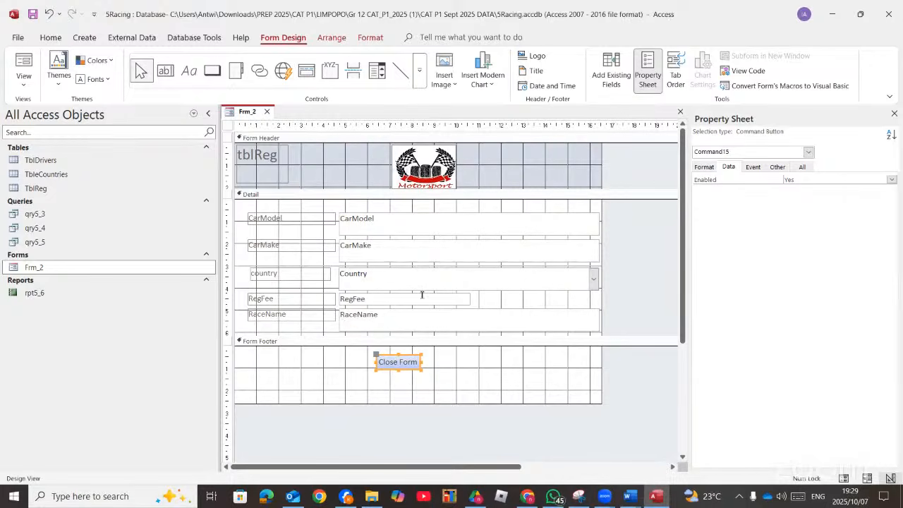
# Read questions 5.3 and 5.4 in Word and open the qry5_3 query in Design View in Access.
pyautogui.hotkey('alt', 'Tab')
pyautogui.scroll(-2, 422, 295)
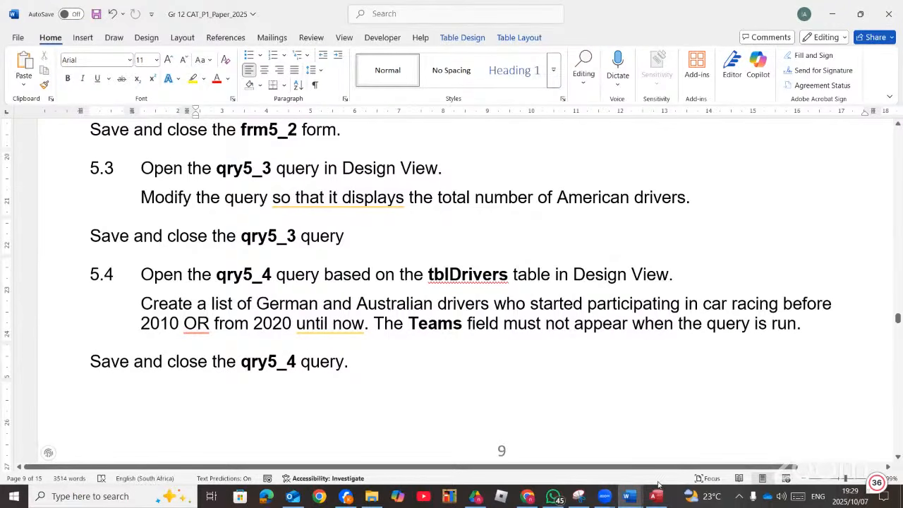
pyautogui.moveTo(657, 497)
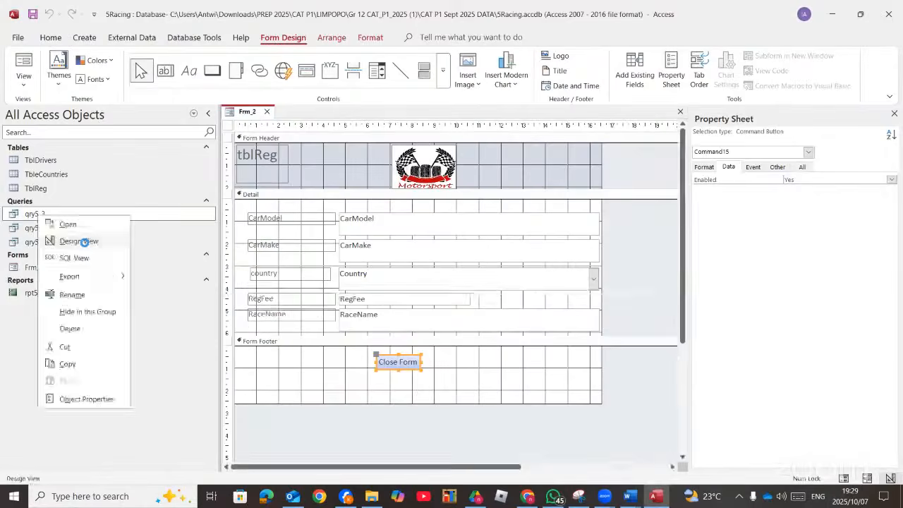
pyautogui.click(79, 240)
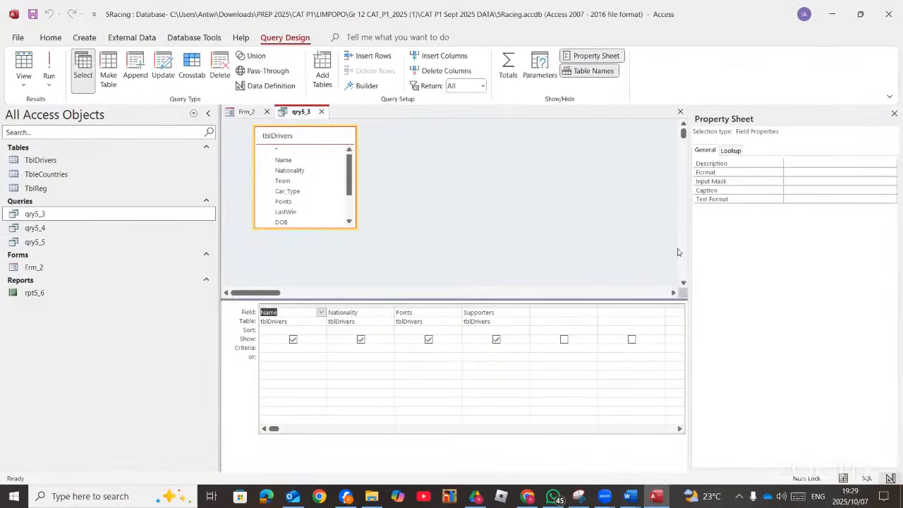
# Hide the Property Sheet and run the qry5_3 query.
pyautogui.press('F4')
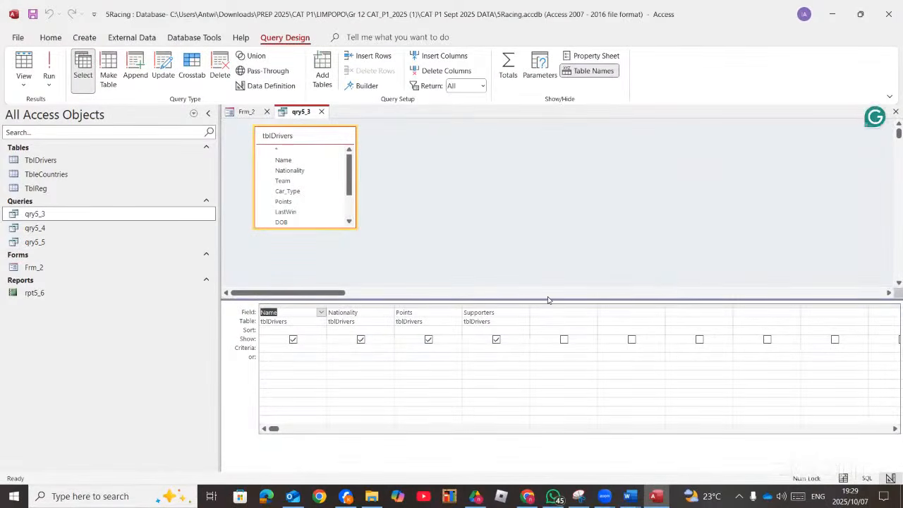
pyautogui.click(675, 206)
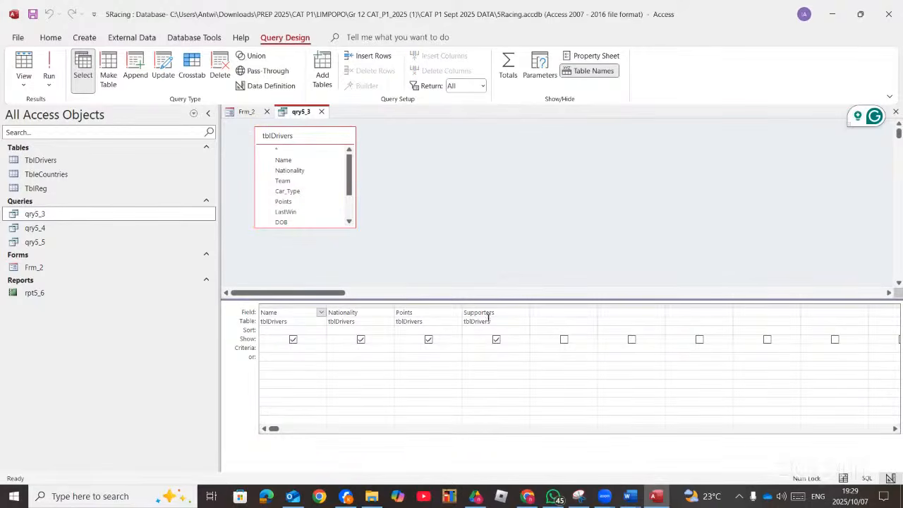
pyautogui.click(48, 67)
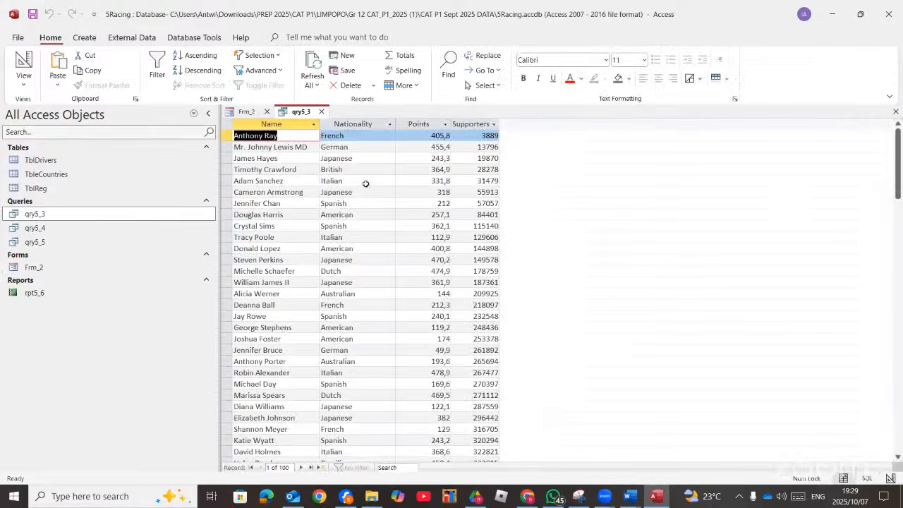
# Set the font size of the whole qry5_3 datasheet to 20 and fit the column widths to their contents.
pyautogui.click(358, 125)
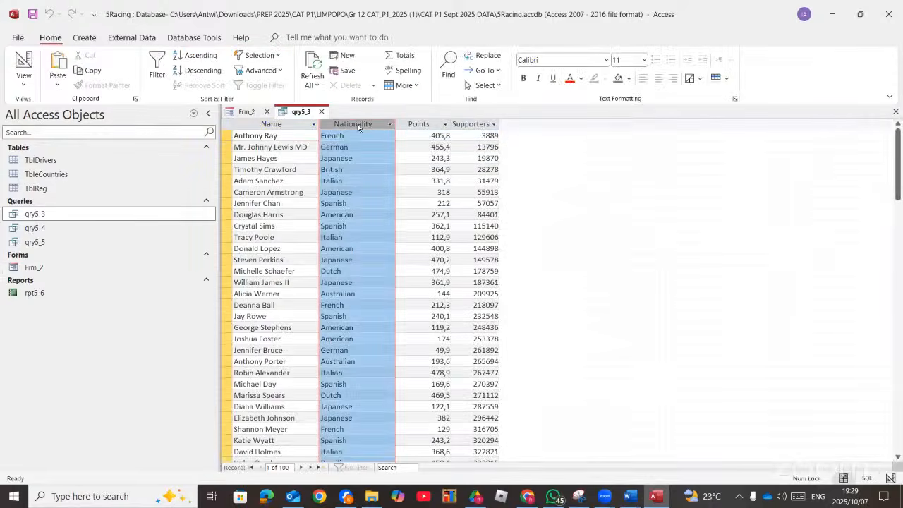
pyautogui.hotkey('ctrl', 'a')
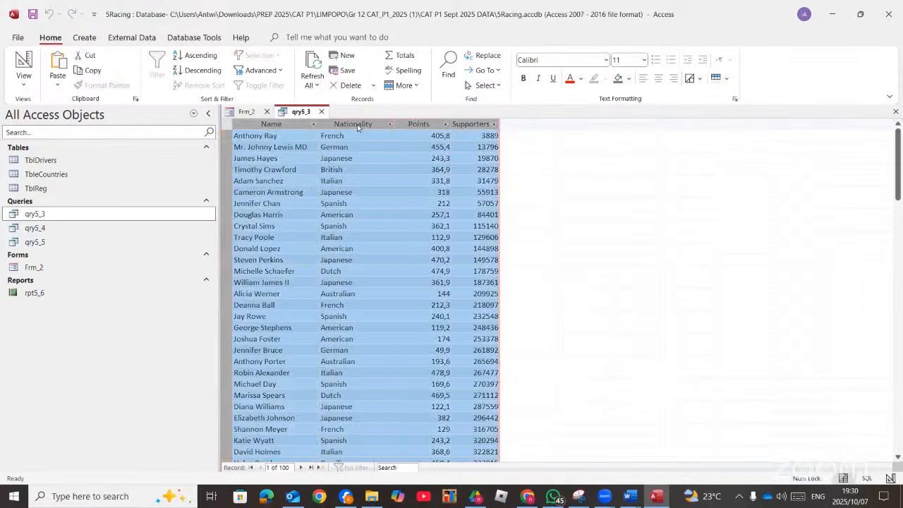
pyautogui.click(643, 60)
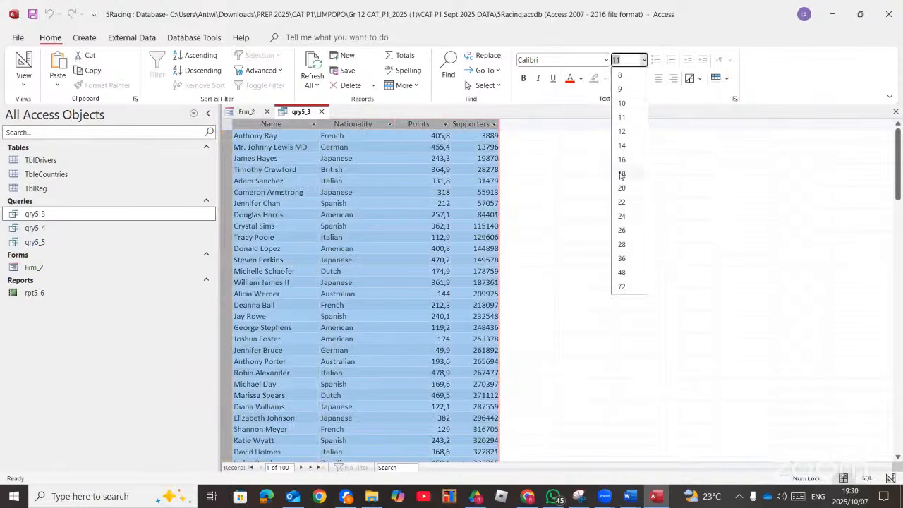
pyautogui.click(621, 186)
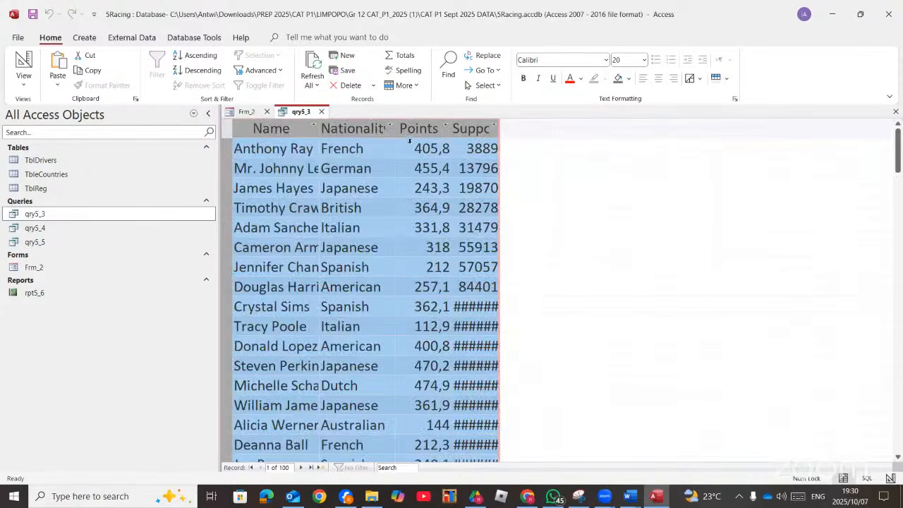
pyautogui.doubleClick(452, 130)
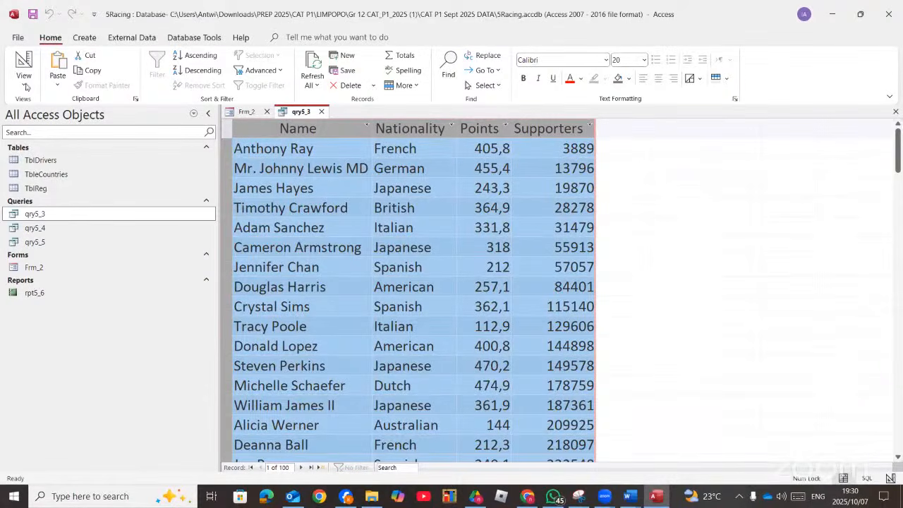
# Return qry5_3 to Design View and set the Nationality criterion to *ame*, keeping the Supporters field shown.
pyautogui.click(22, 62)
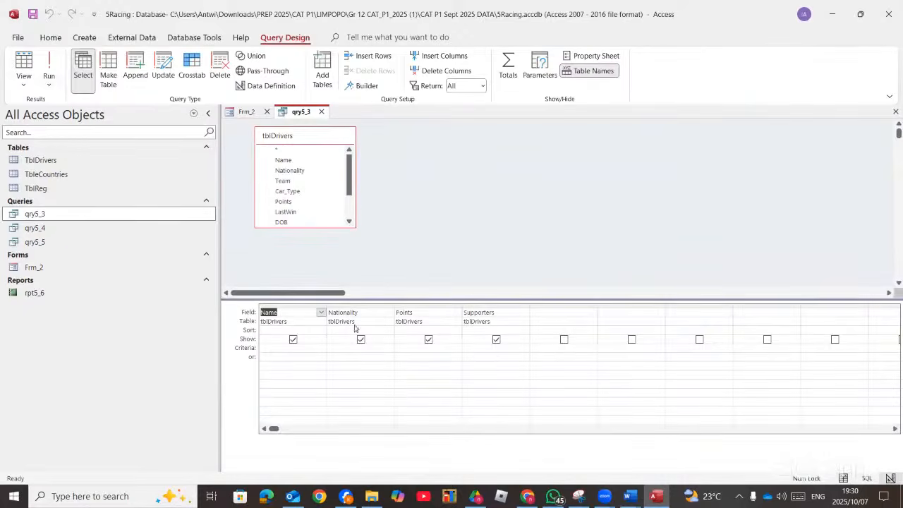
pyautogui.click(344, 346)
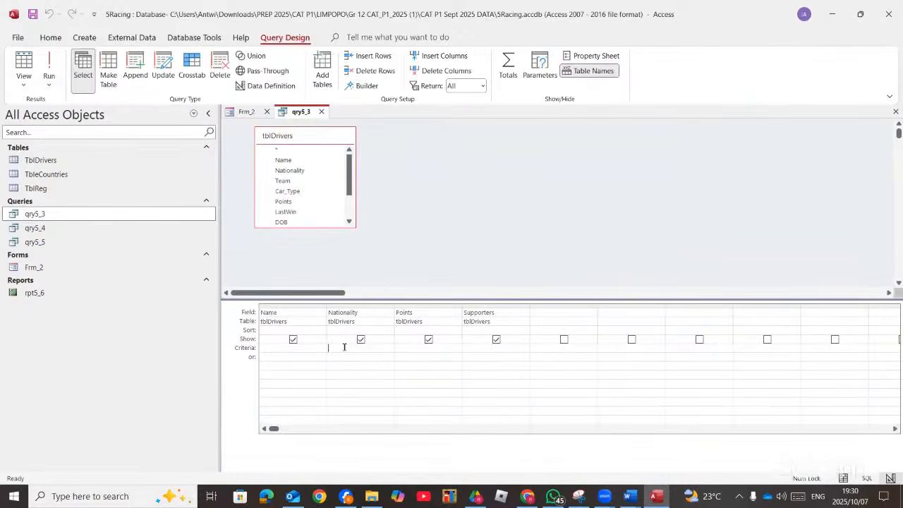
pyautogui.write('"ame')
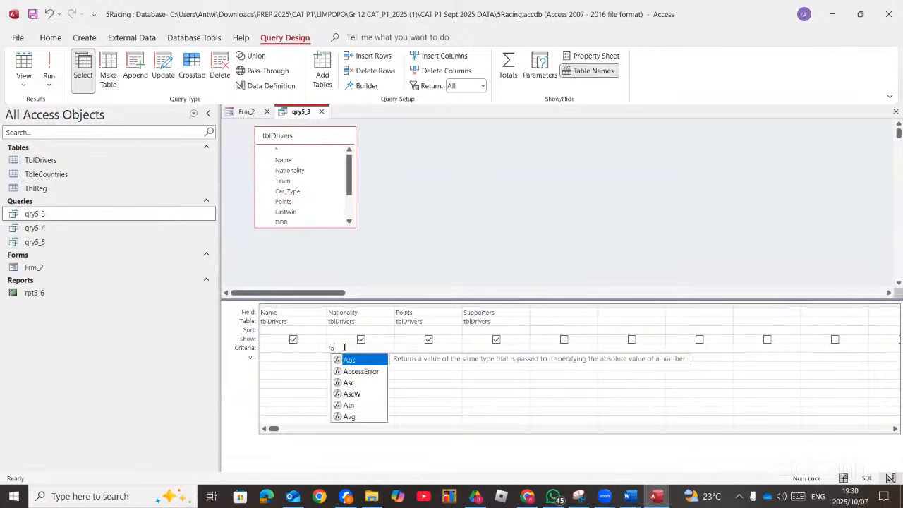
pyautogui.write('"')
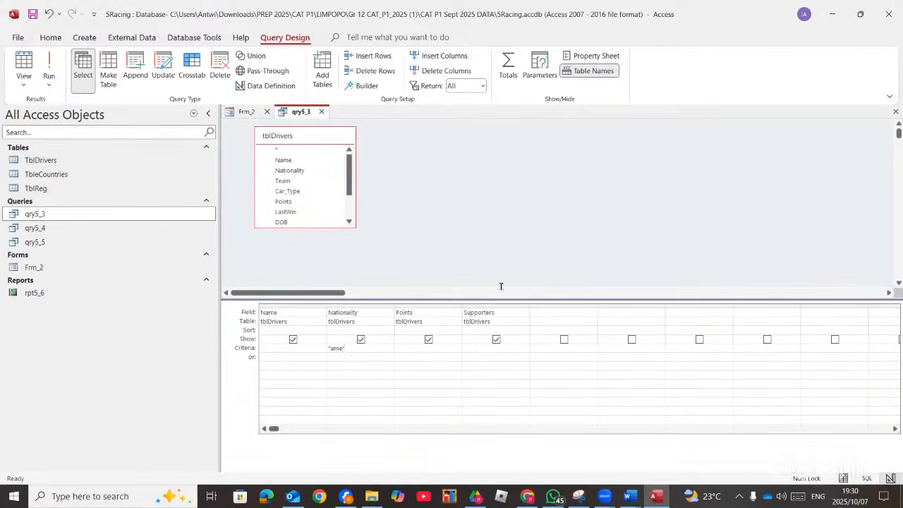
pyautogui.click(495, 339)
pyautogui.click(495, 339)
# Write the wildcard example *ame* below >=18 in Word's Document1 and switch back to Access.
pyautogui.hotkey('alt', 'Tab')
pyautogui.write('*a')
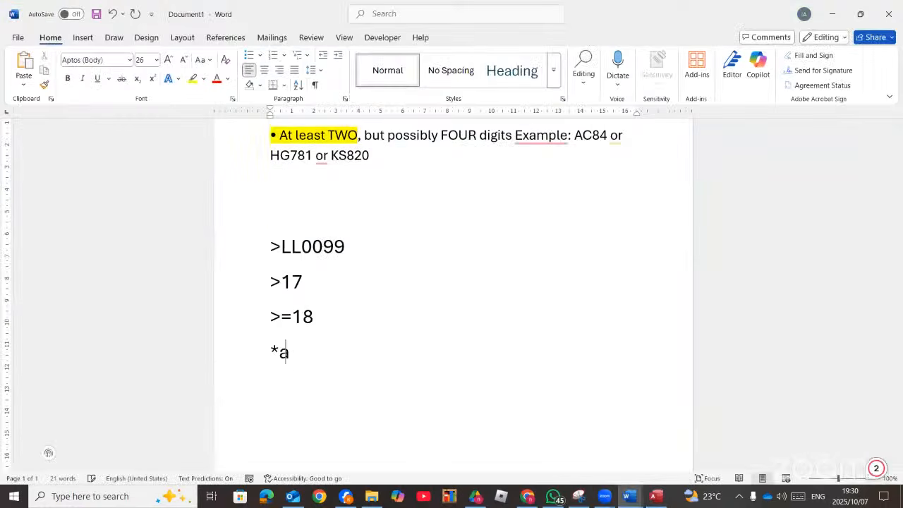
pyautogui.write('me*')
pyautogui.click(656, 496)
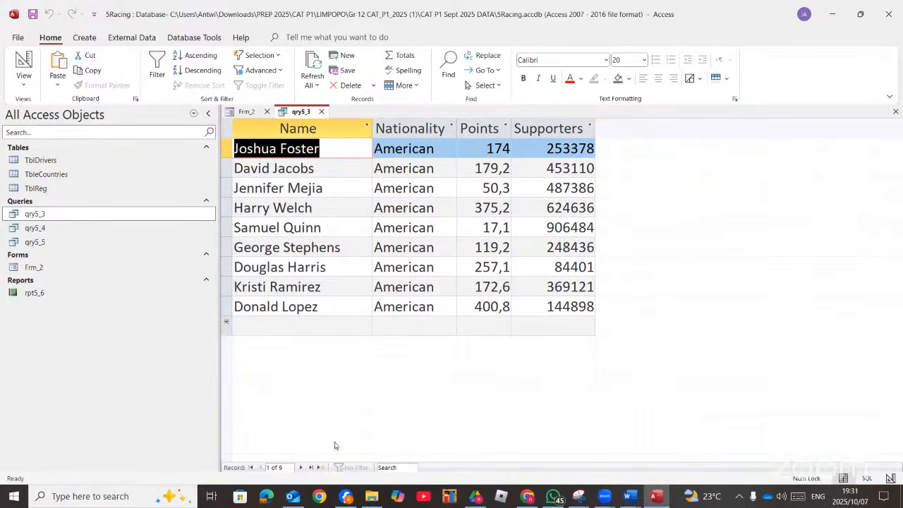
# Review the Nationality criterion in Design View, rerun qry5_3 and add a Total row that counts the Nationality entries.
pyautogui.click(26, 61)
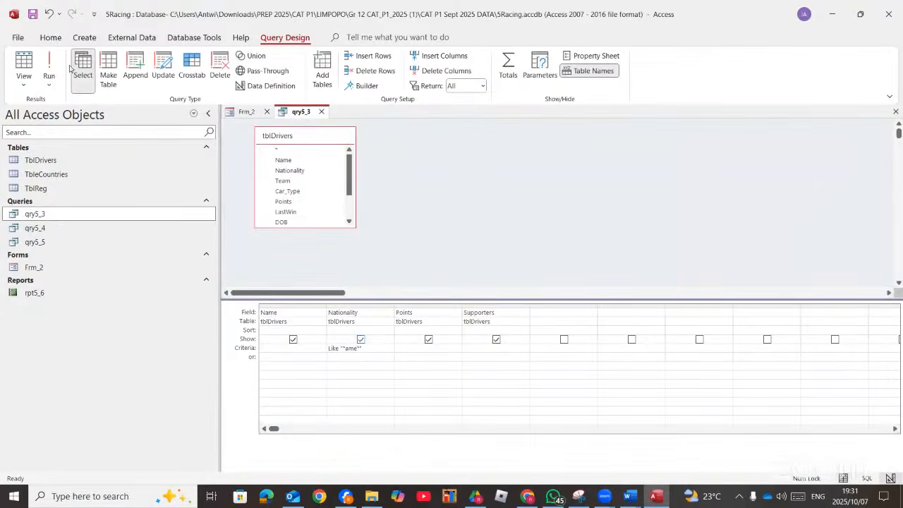
pyautogui.click(48, 65)
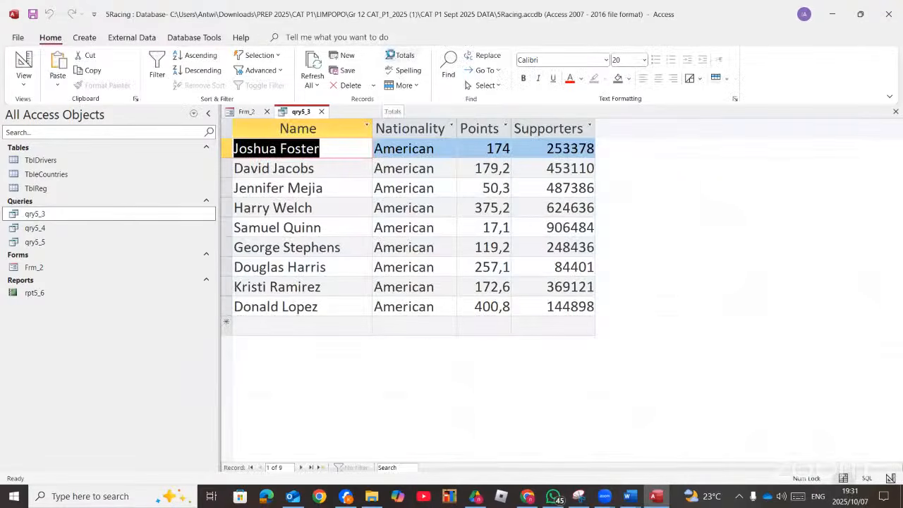
pyautogui.click(395, 55)
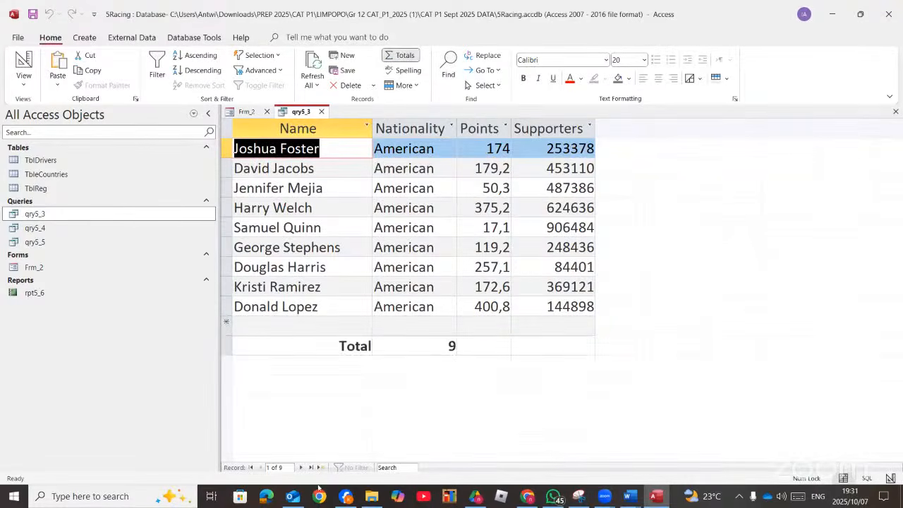
# Read question 5.4 in Word and open the qry5_4 query in Design View in Access.
pyautogui.click(631, 497)
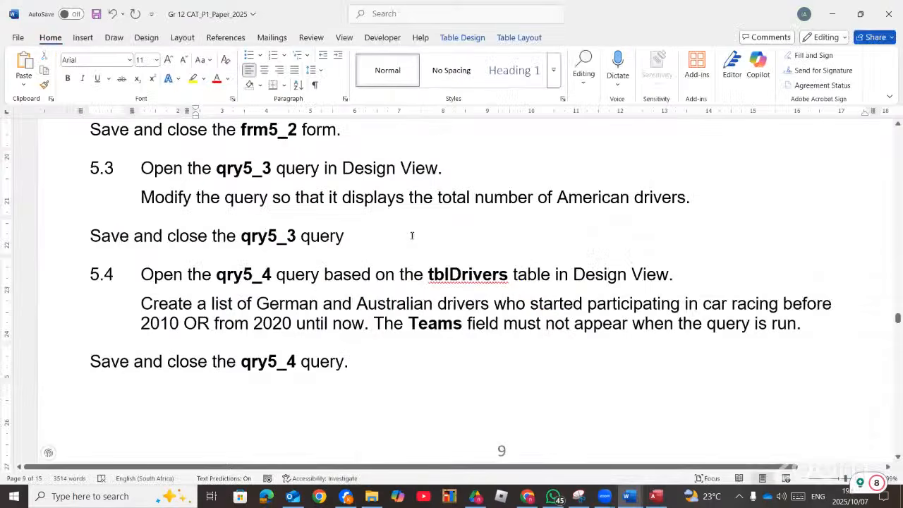
pyautogui.scroll(-3, 254, 273)
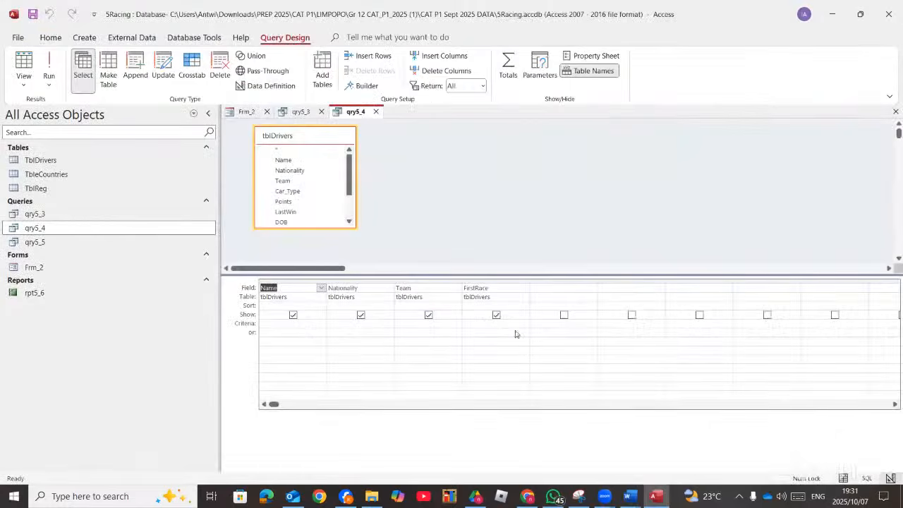
pyautogui.click(565, 349)
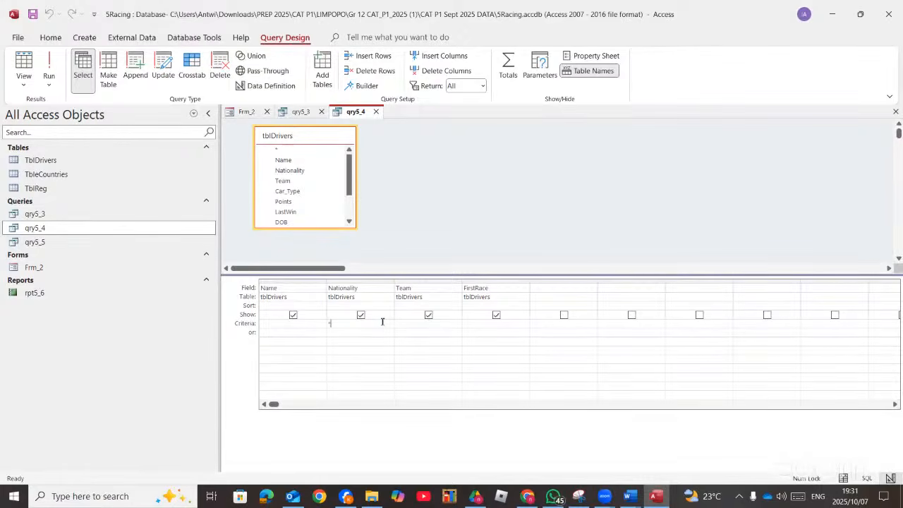
# Set the Nationality criteria of qry5_4 to *ger* or *aus* on separate rows and run the query.
pyautogui.write('*ger*')
pyautogui.click(355, 331)
pyautogui.write('"aus"')
pyautogui.click(49, 62)
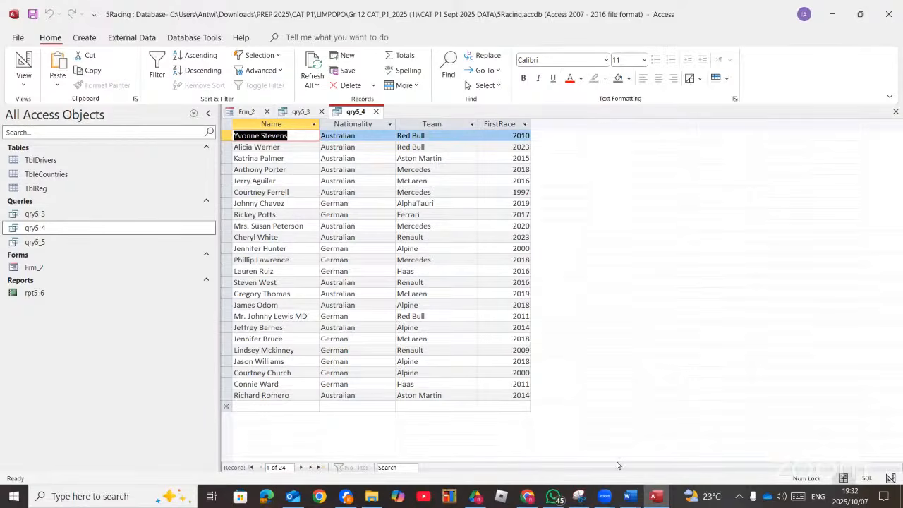
# Compare the qry5_4 results with question 5.4 in Word and return the query to Design View in Access.
pyautogui.click(654, 498)
pyautogui.click(654, 497)
pyautogui.click(655, 497)
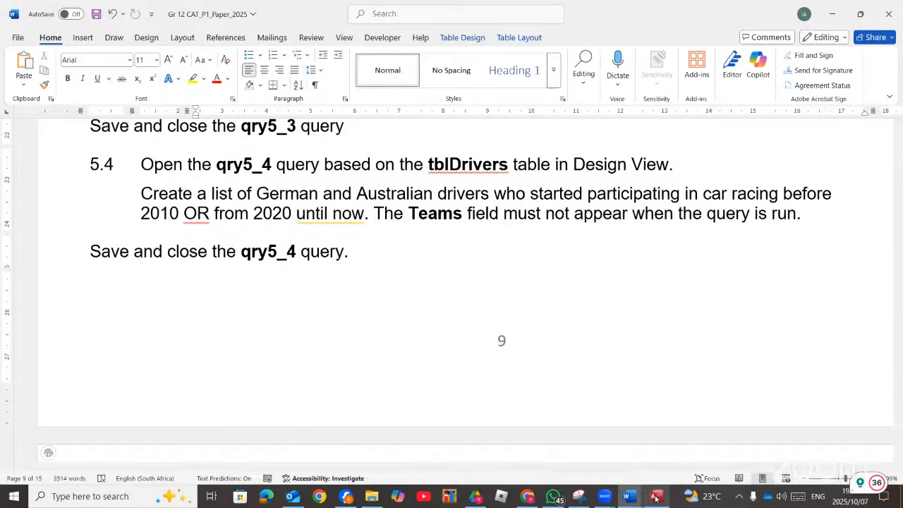
pyautogui.click(655, 497)
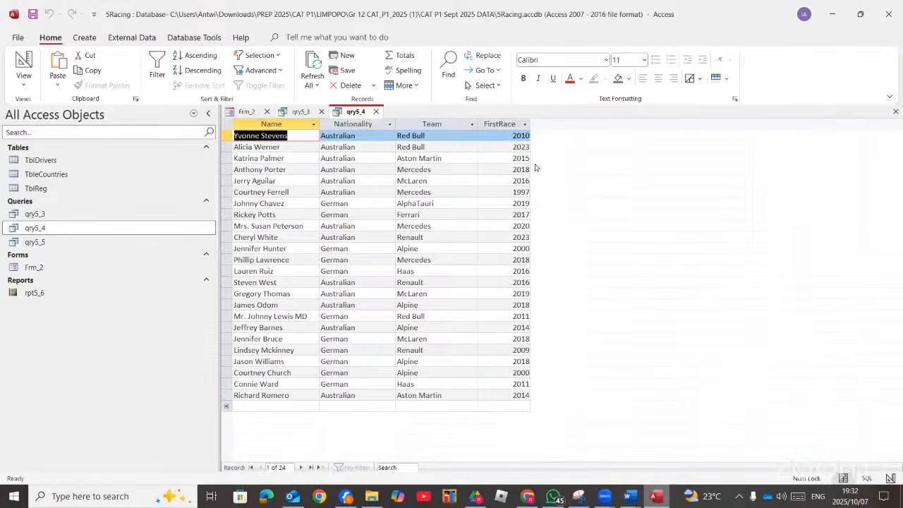
pyautogui.click(24, 83)
pyautogui.click(71, 155)
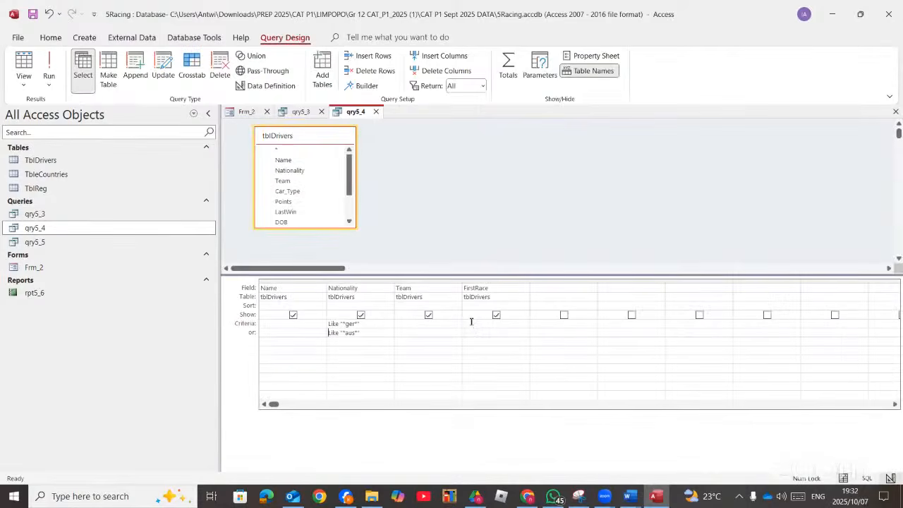
# Enter <2020 as the FirstRace criterion on both Nationality rows and start an Or condition on the first.
pyautogui.click(471, 322)
pyautogui.write('<2020')
pyautogui.write('<2020')
pyautogui.click(508, 322)
pyautogui.write('or')
# Recheck question 5.4 in Word, replace the FirstRace criteria on both rows with <2010 or >2020 in Access, and run qry5_4.
pyautogui.click(656, 496)
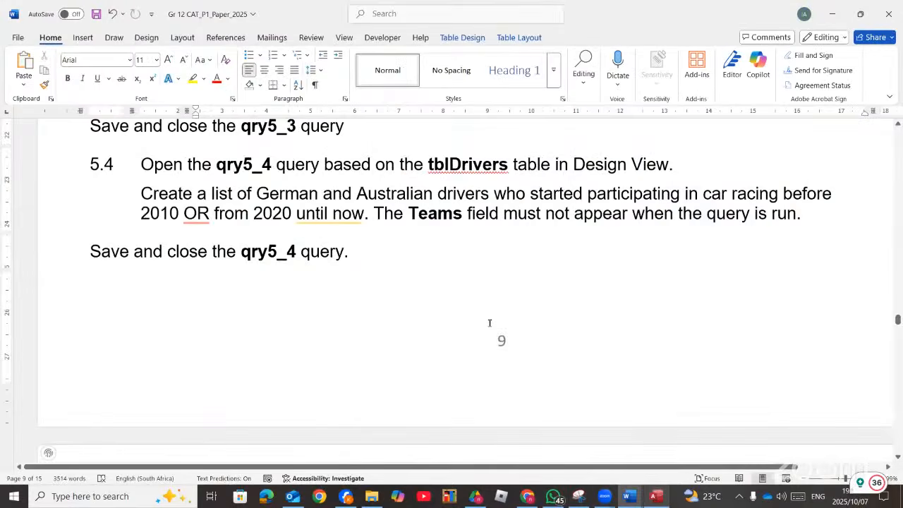
pyautogui.hotkey('alt', 'Tab')
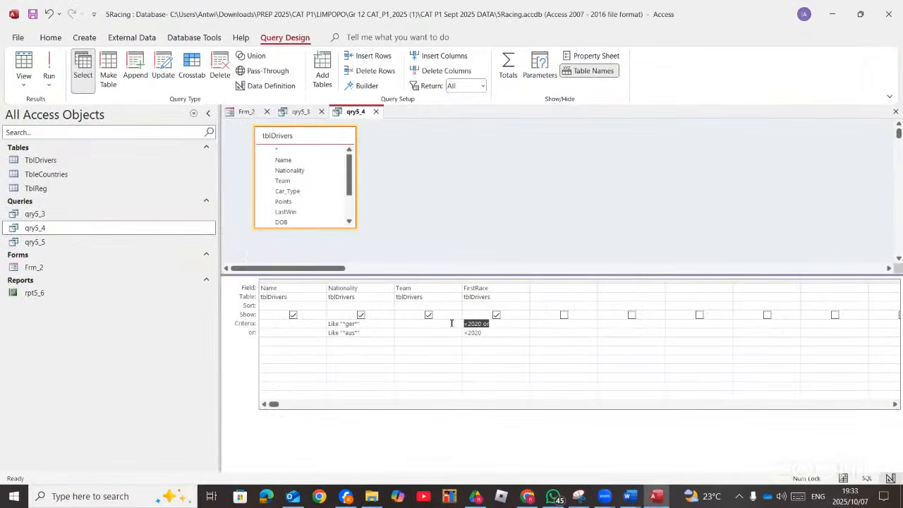
pyautogui.write('<2010 or')
pyautogui.write('>2020')
pyautogui.moveTo(483, 331); pyautogui.dragTo(452, 332)
pyautogui.write('<2010 or >2020')
pyautogui.click(49, 70)
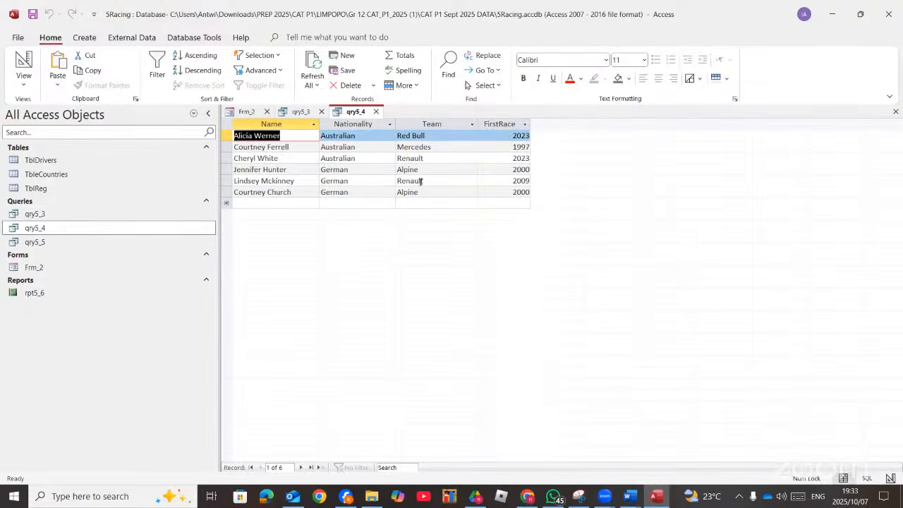
# Hide the Team field from the qry5_4 output as question 5.4 in Word requires, and run the query again in Access.
pyautogui.click(23, 79)
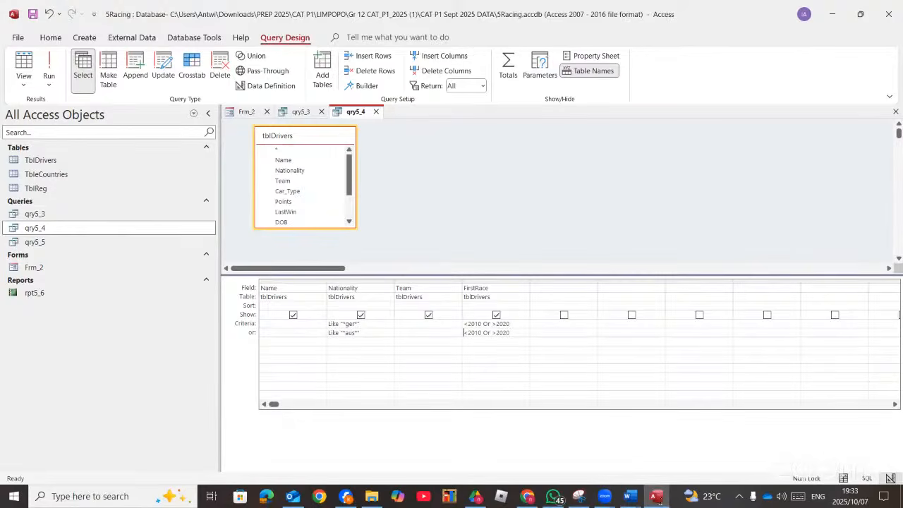
pyautogui.hotkey('alt', 'Tab')
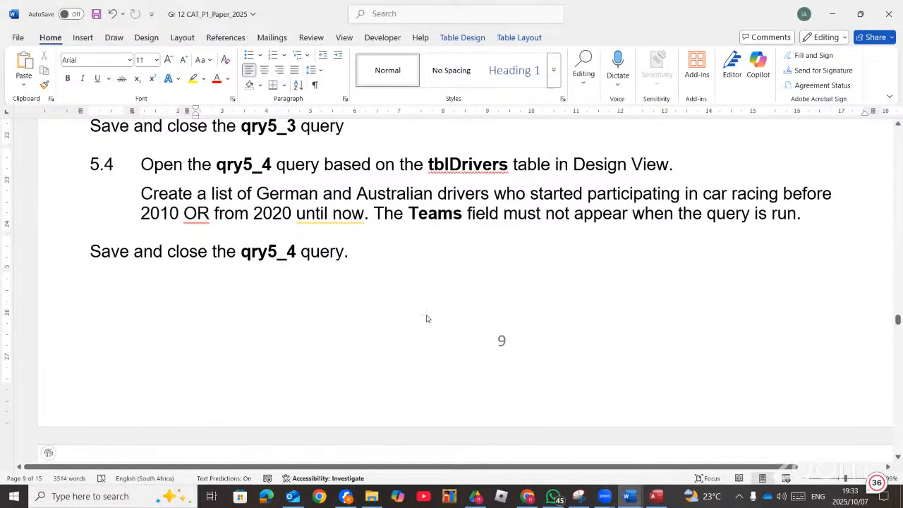
pyautogui.click(45, 56)
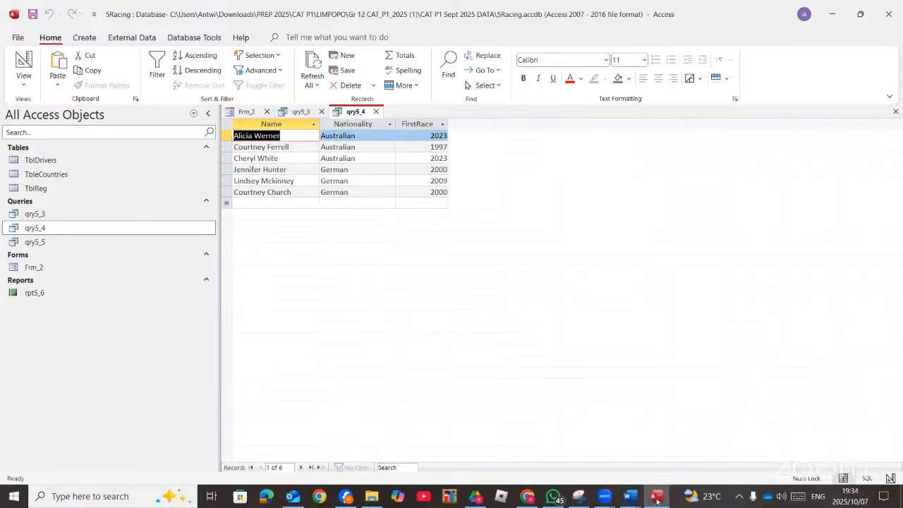
# Read question 5.5 and its example table in Word and open the qry5_5 query in Design View in Access.
pyautogui.hotkey('alt', 'Tab')
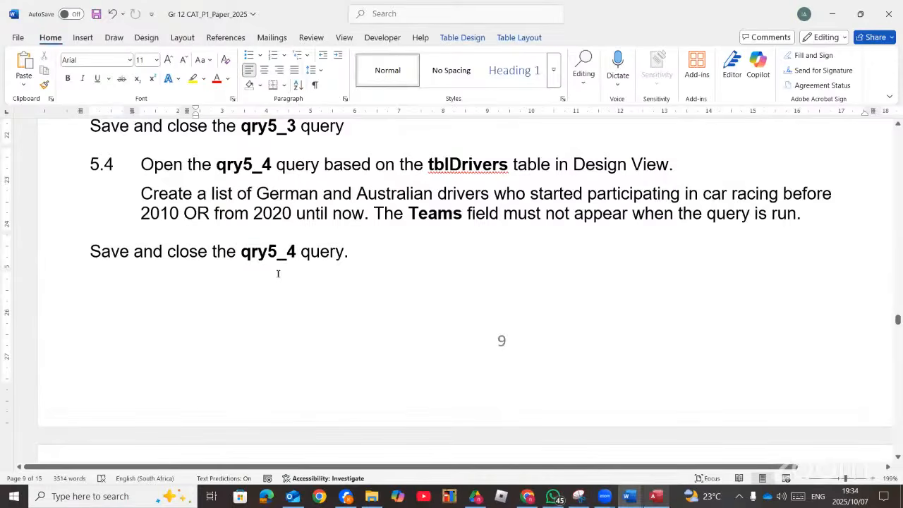
pyautogui.scroll(-6, 278, 273)
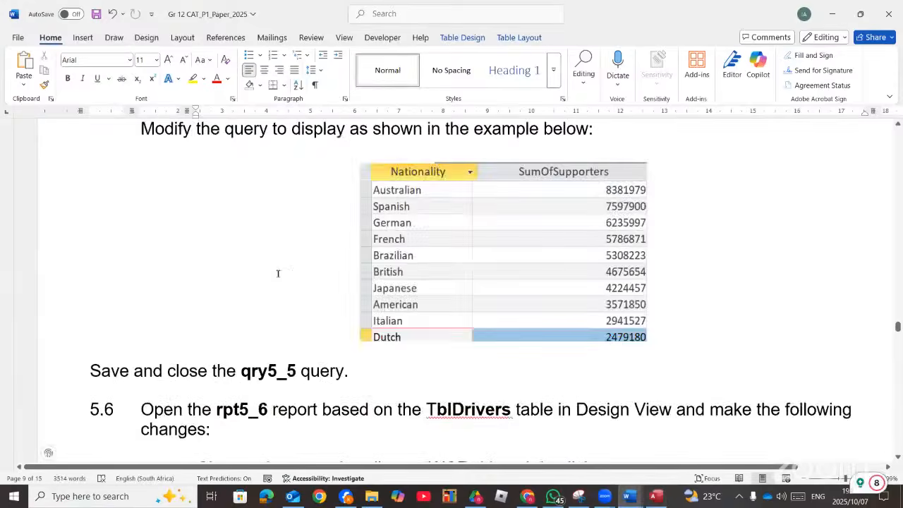
pyautogui.scroll(1, 278, 273)
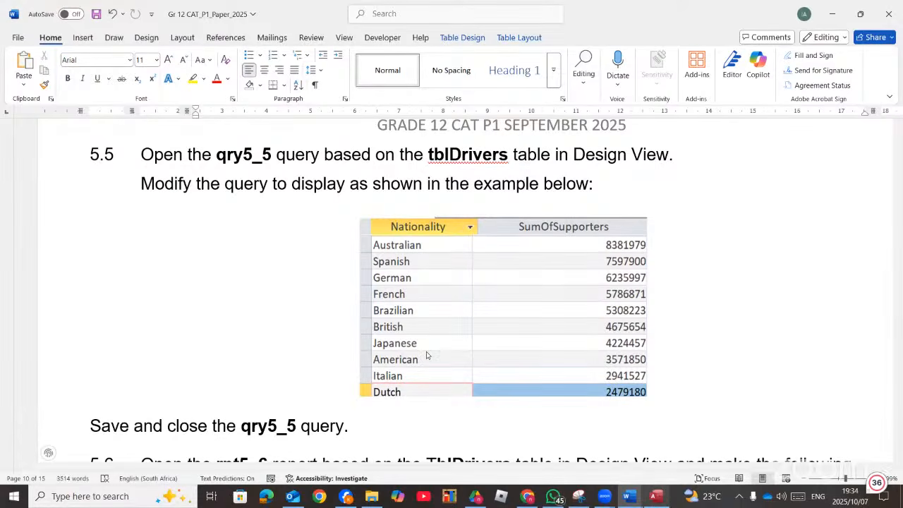
pyautogui.hotkey('alt', 'Tab')
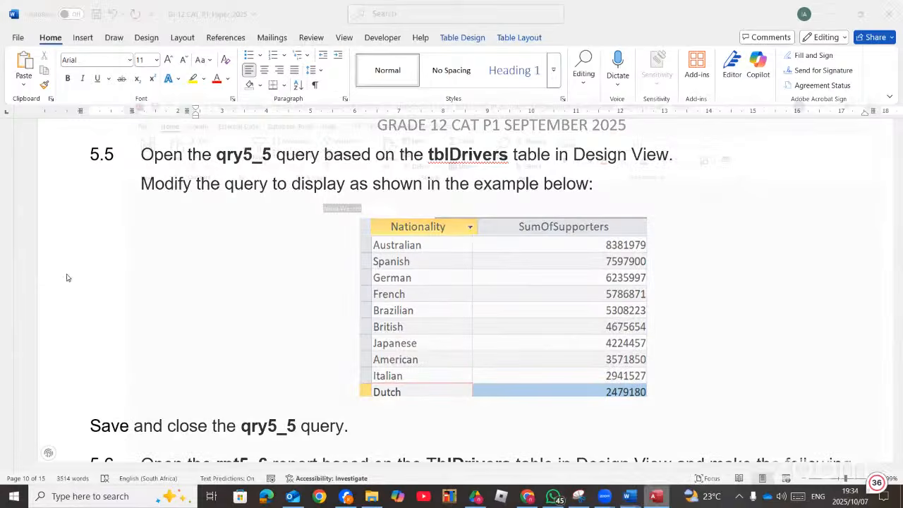
pyautogui.hotkey('alt', 'Tab')
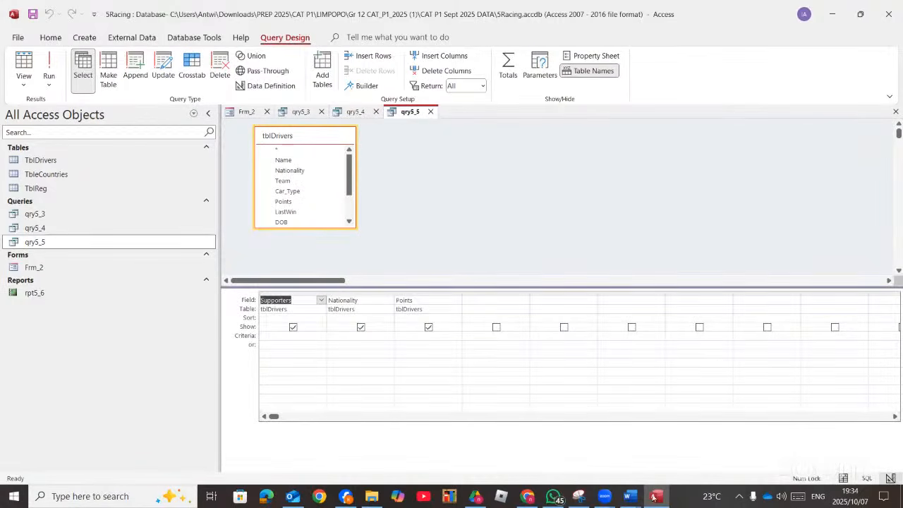
# Arrange the qry5_5 fields as Nationality and Supporters to match the example in Word, and clear the Points field in Access.
pyautogui.click(321, 300)
pyautogui.click(389, 301)
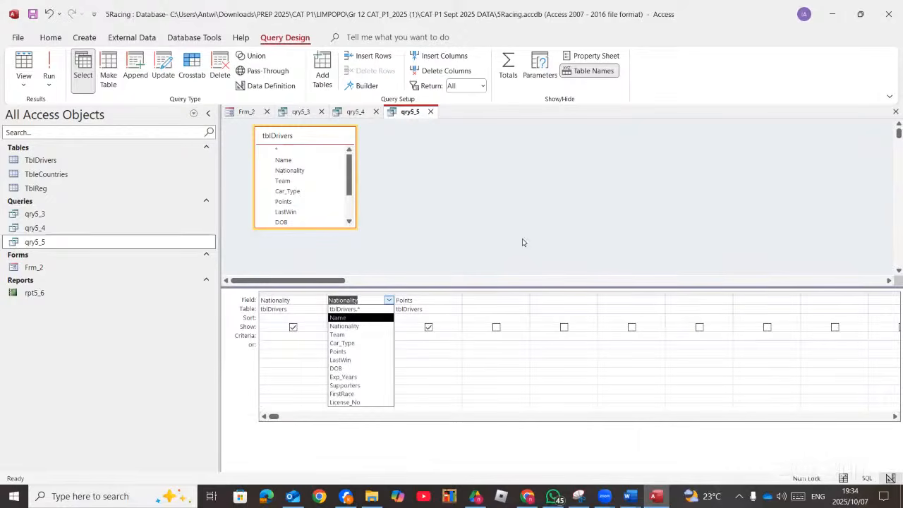
pyautogui.click(630, 496)
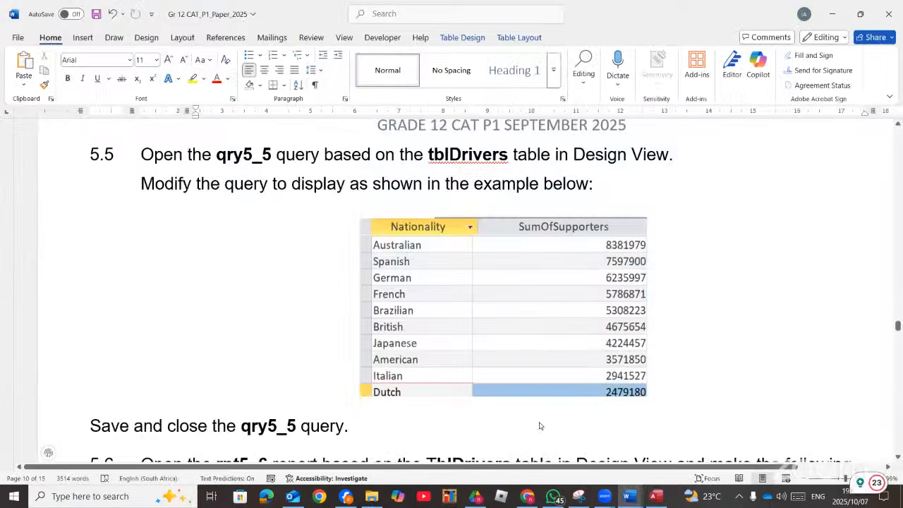
pyautogui.hotkey('alt', 'Tab')
pyautogui.doubleClick(420, 300)
pyautogui.press('Delete')
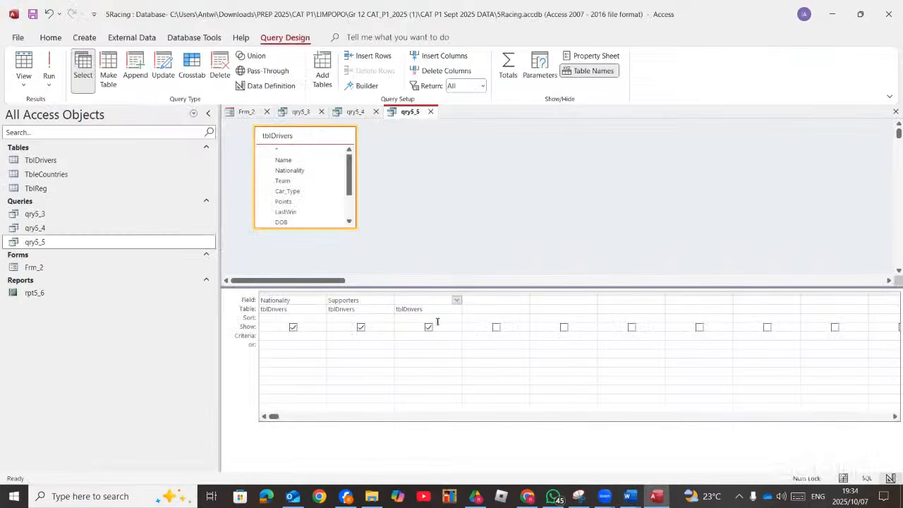
pyautogui.click(448, 347)
# Add the Total row to qry5_5, set Supporters to Sum, and run the query.
pyautogui.click(507, 71)
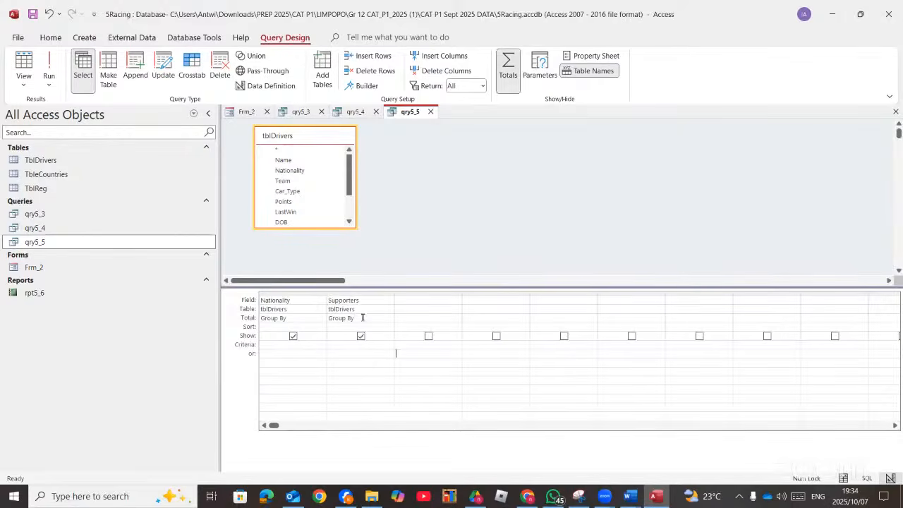
pyautogui.click(379, 318)
pyautogui.click(381, 321)
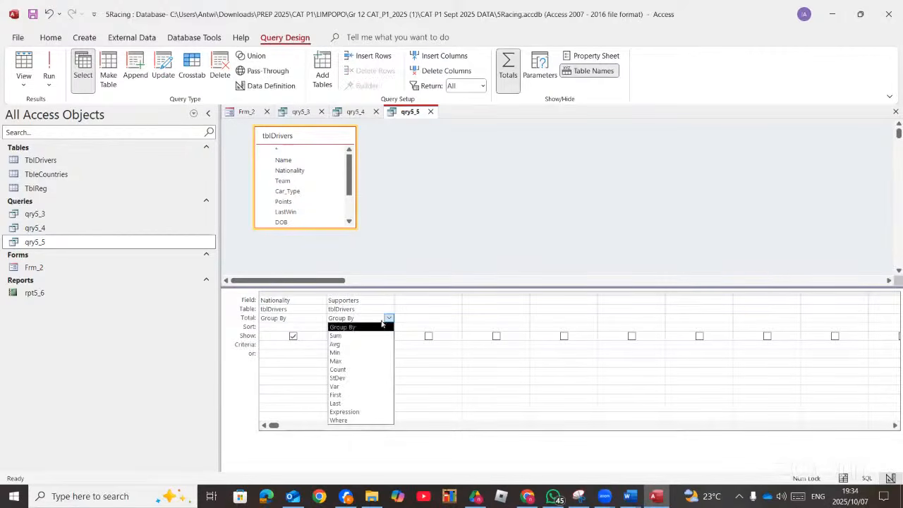
pyautogui.click(337, 336)
pyautogui.click(49, 62)
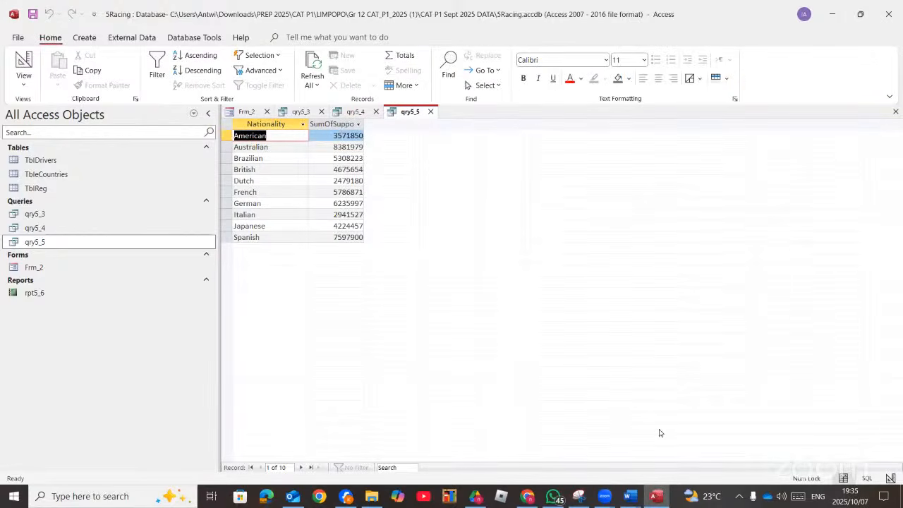
# Compare the output with the question 5.5 example in Word, sort Supporters in descending order in Access, and rerun qry5_5.
pyautogui.click(658, 498)
pyautogui.click(658, 497)
pyautogui.click(659, 498)
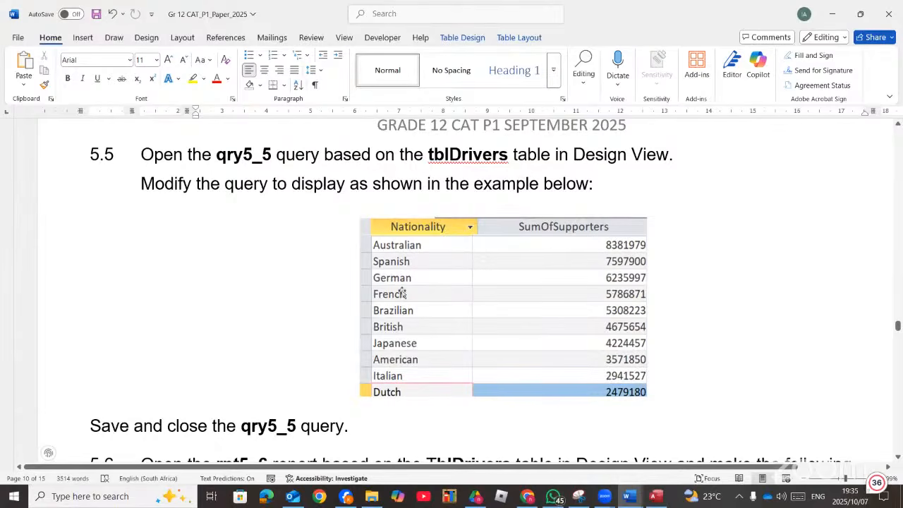
pyautogui.click(662, 500)
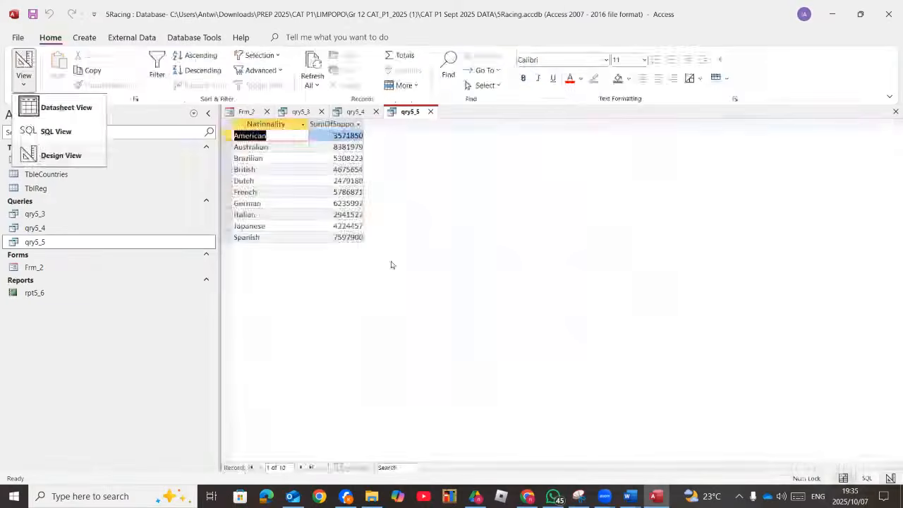
pyautogui.click(43, 155)
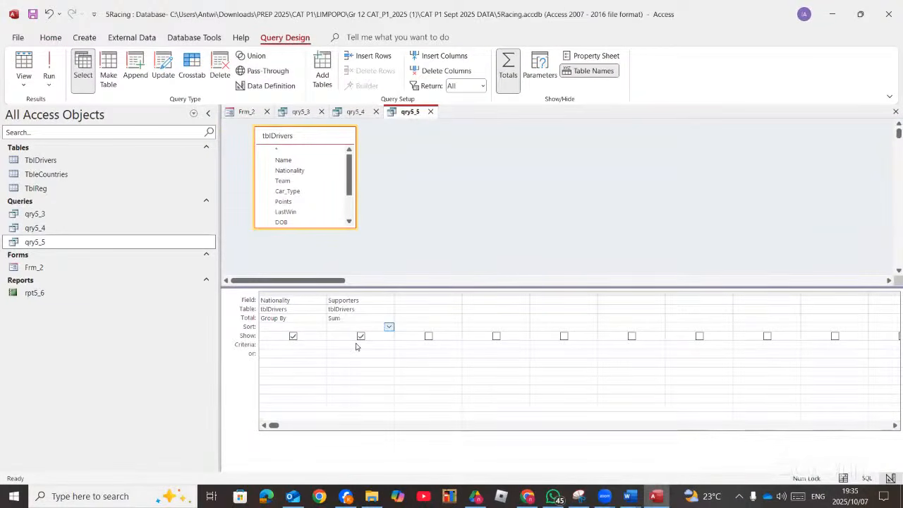
pyautogui.click(48, 71)
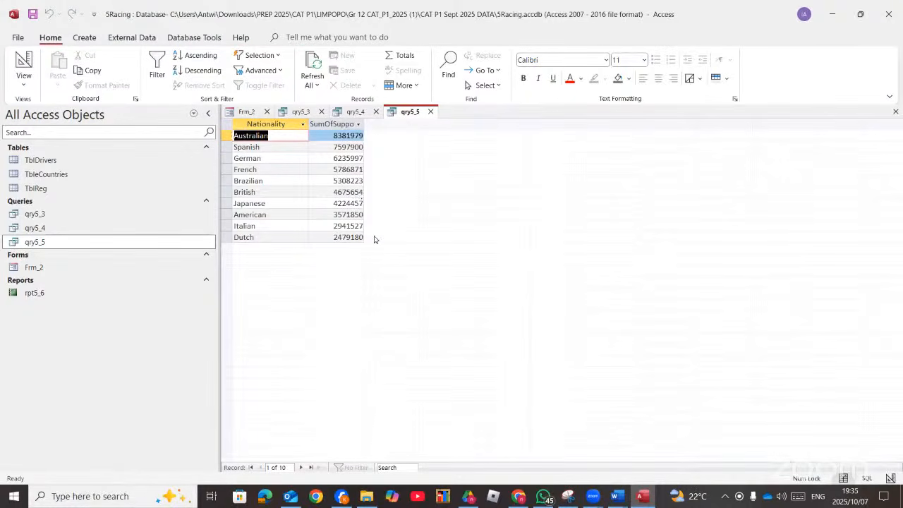
# Enlarge the qry5_5 datasheet text to size 26 and widen both columns to fit their headings and values.
pyautogui.hotkey('ctrl', 'a')
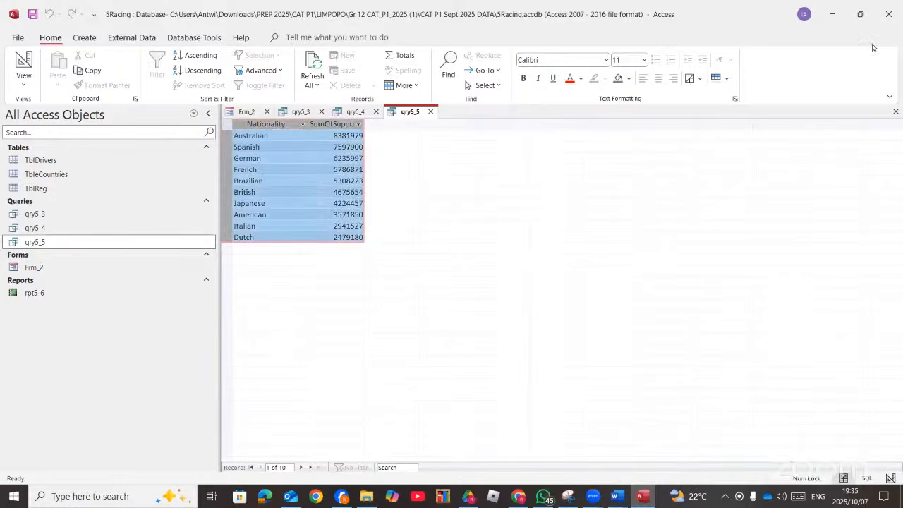
pyautogui.click(644, 60)
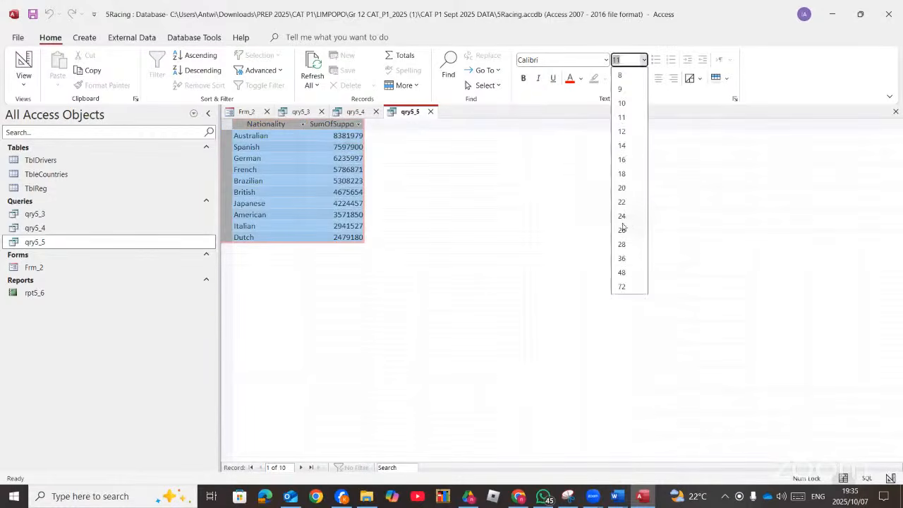
pyautogui.click(622, 230)
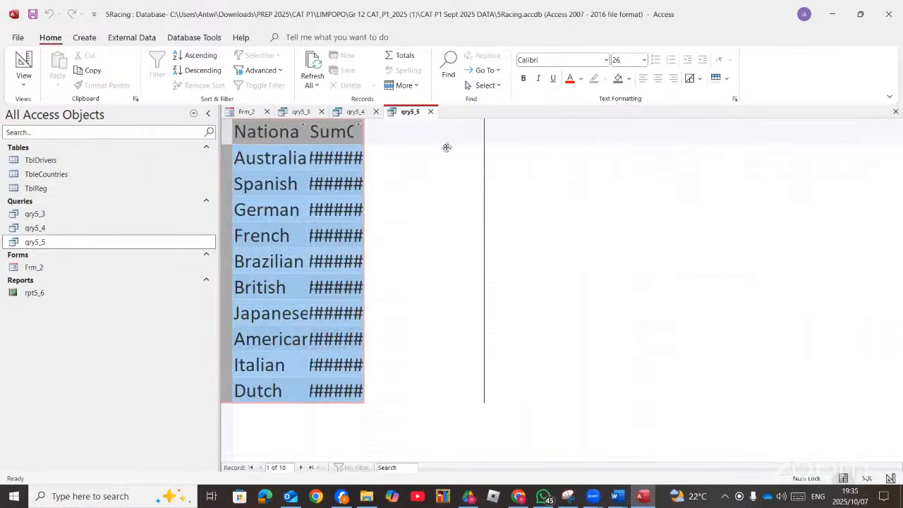
pyautogui.moveTo(364, 134); pyautogui.dragTo(484, 146)
pyautogui.moveTo(309, 135); pyautogui.dragTo(348, 141)
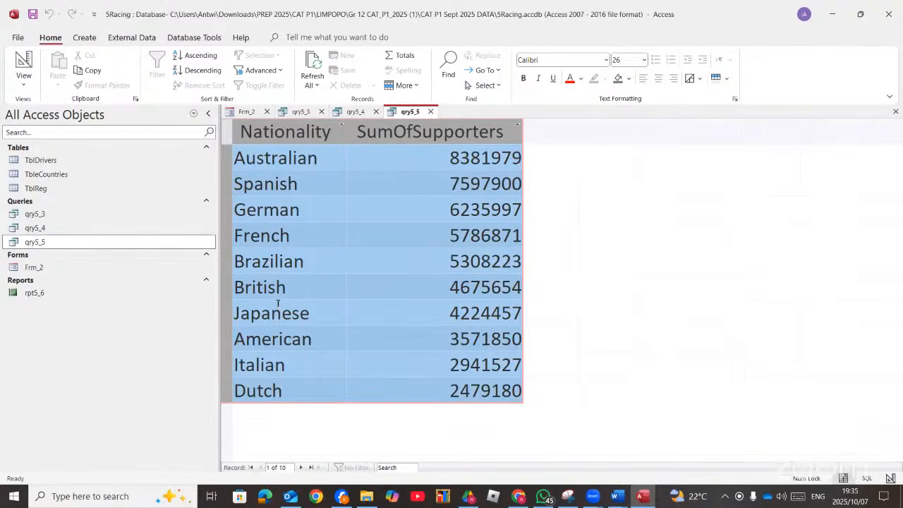
# Read question 5.6 in Word and open the rpt5_6 report in Design View in Access.
pyautogui.hotkey('alt', 'Tab')
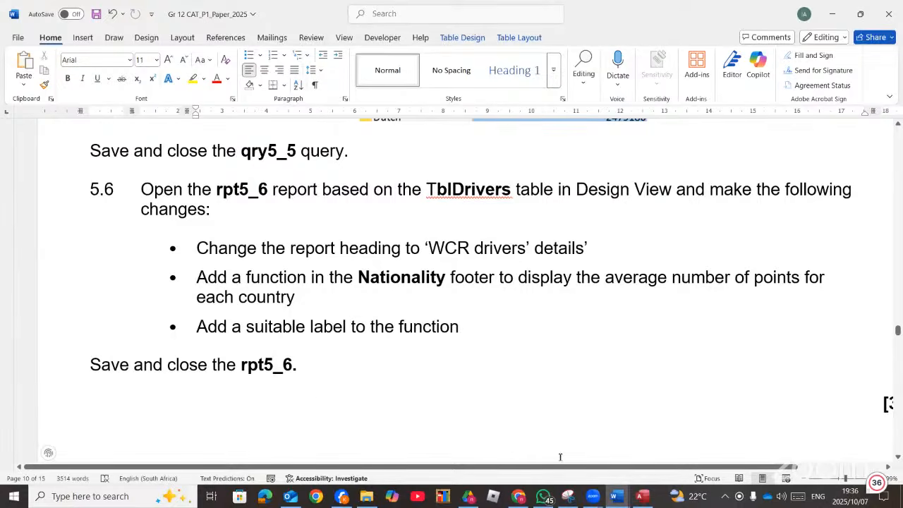
pyautogui.rightClick(41, 292)
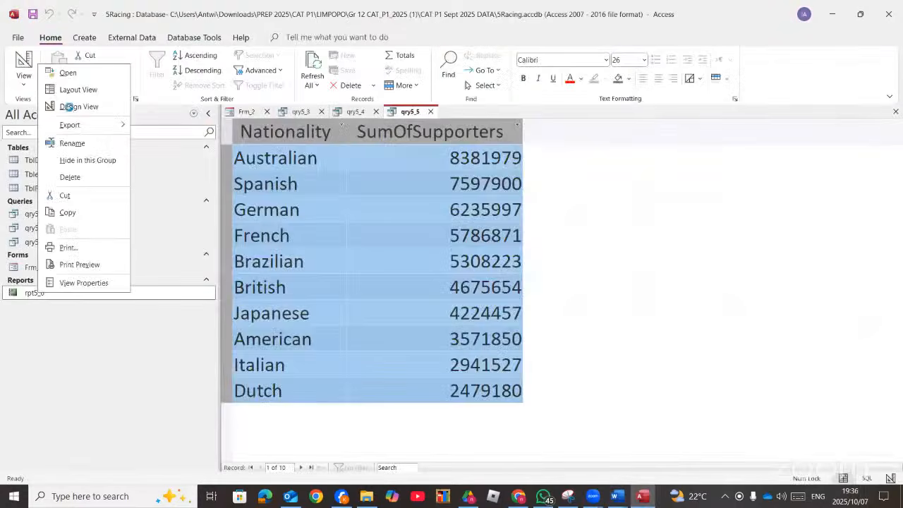
pyautogui.click(71, 107)
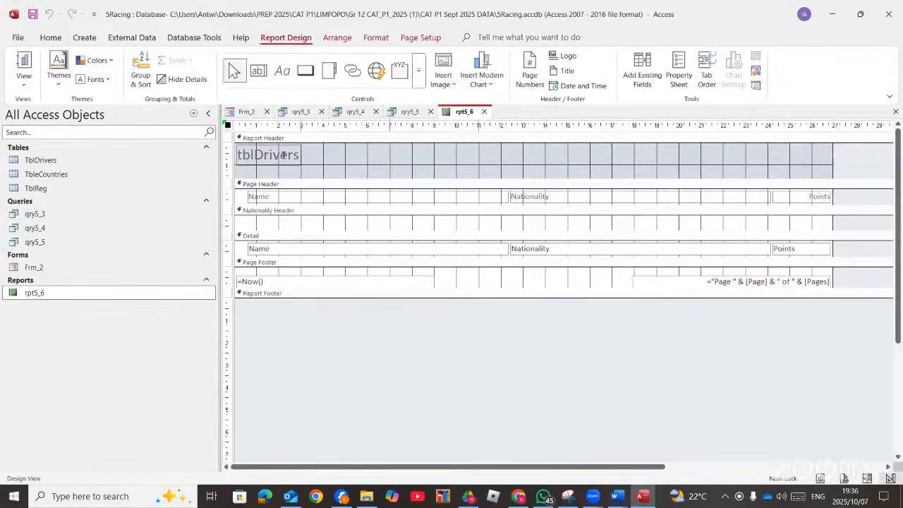
# Replace the tblDrivers heading in the report header with WCR DRIVERS.
pyautogui.doubleClick(234, 155)
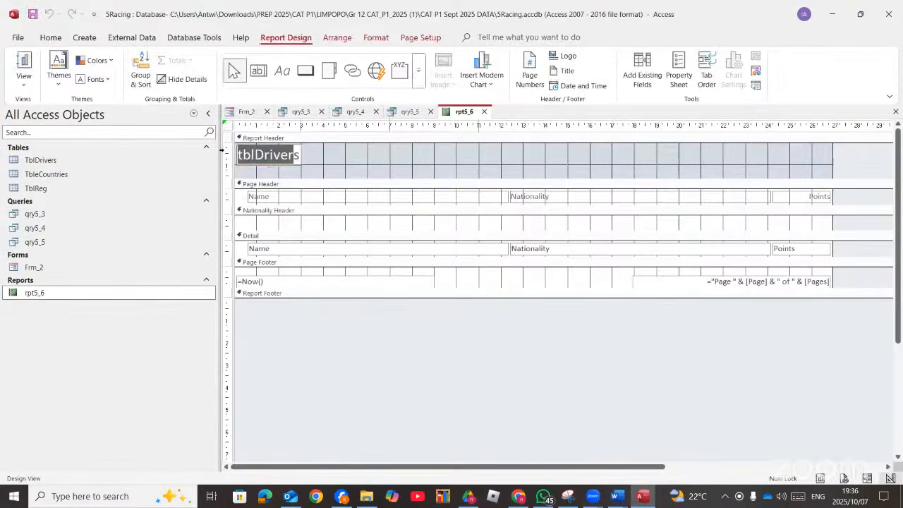
pyautogui.press('BackSpace')
pyautogui.press('capslock')
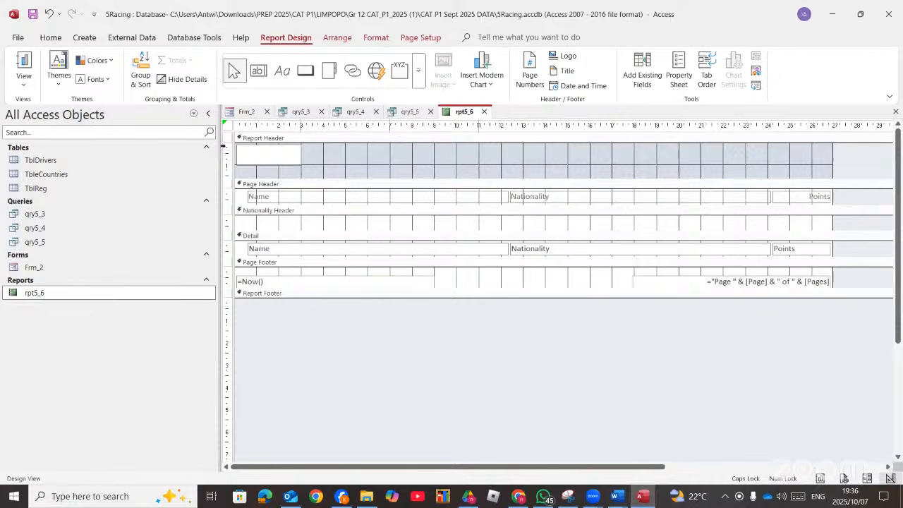
pyautogui.write('WCR DRIVERS')
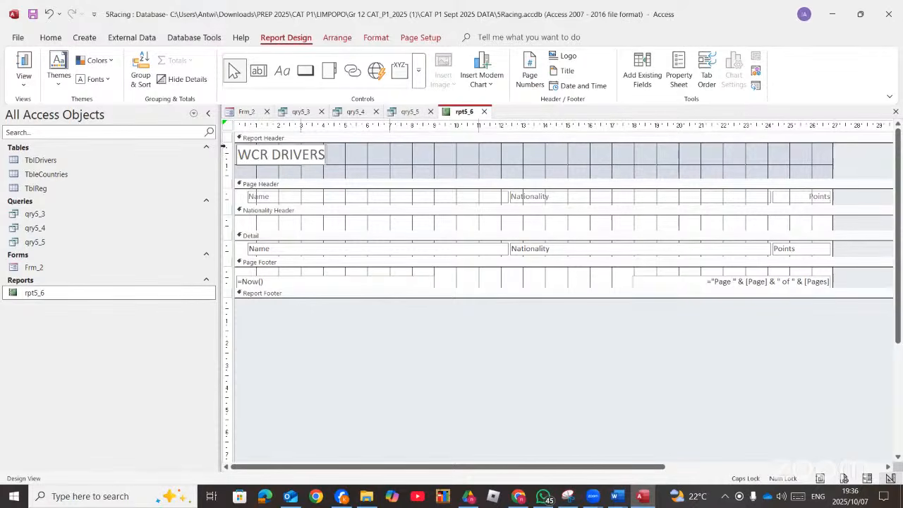
# Reread the Nationality footer requirement in Word, open Sorting and Grouping for rpt5_6 in Access, and expand the Nationality group's options.
pyautogui.click(644, 497)
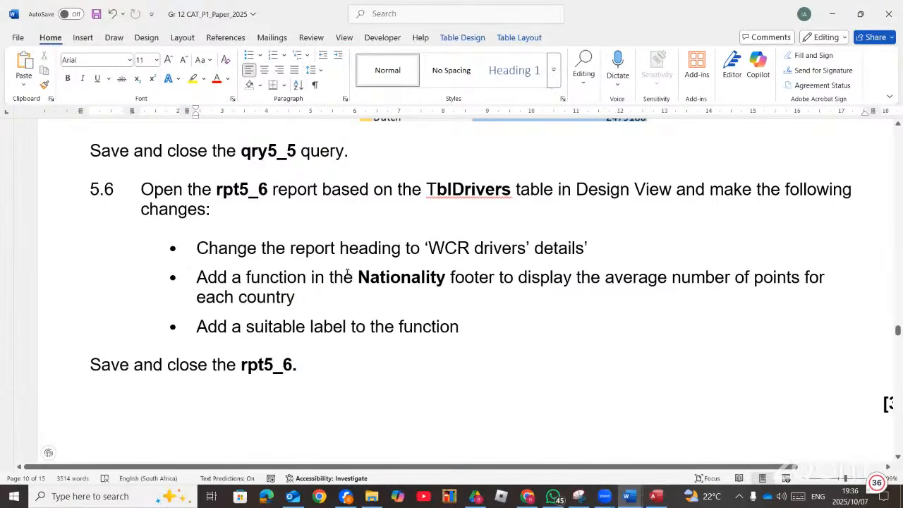
pyautogui.moveTo(354, 273); pyautogui.dragTo(442, 281)
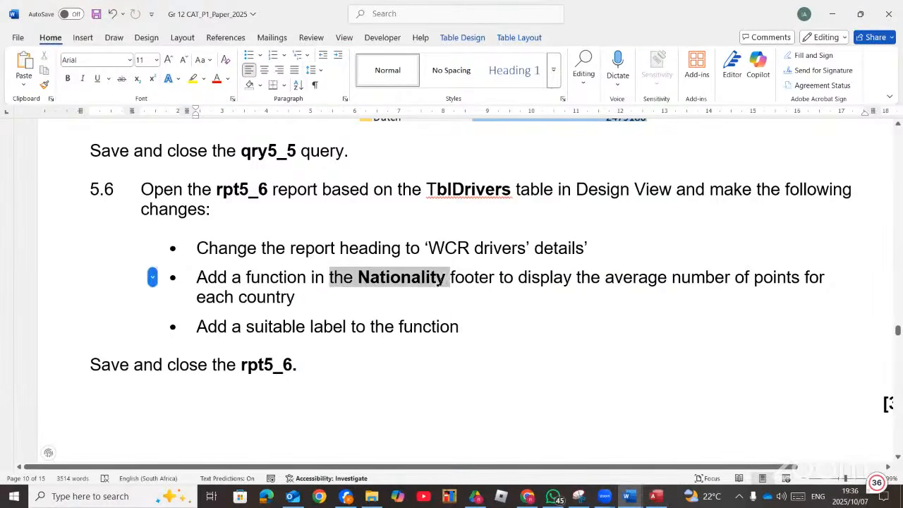
pyautogui.click(630, 318)
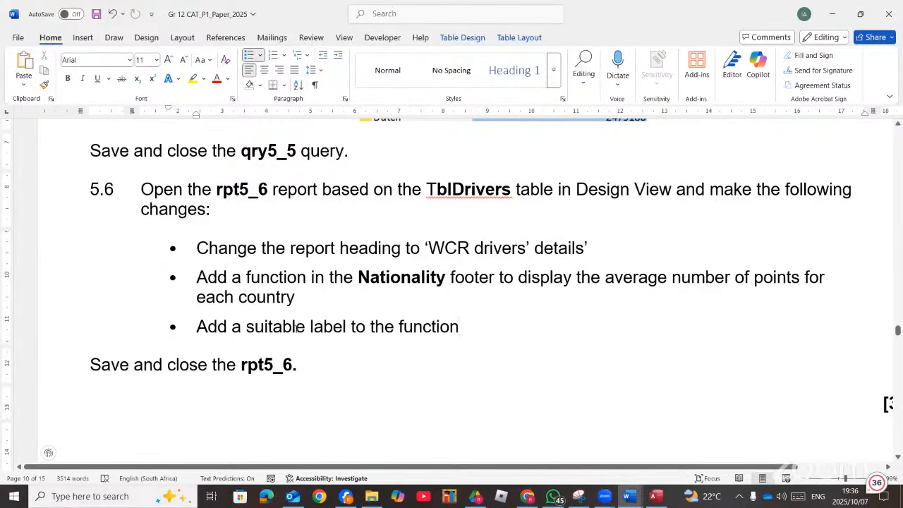
pyautogui.click(656, 496)
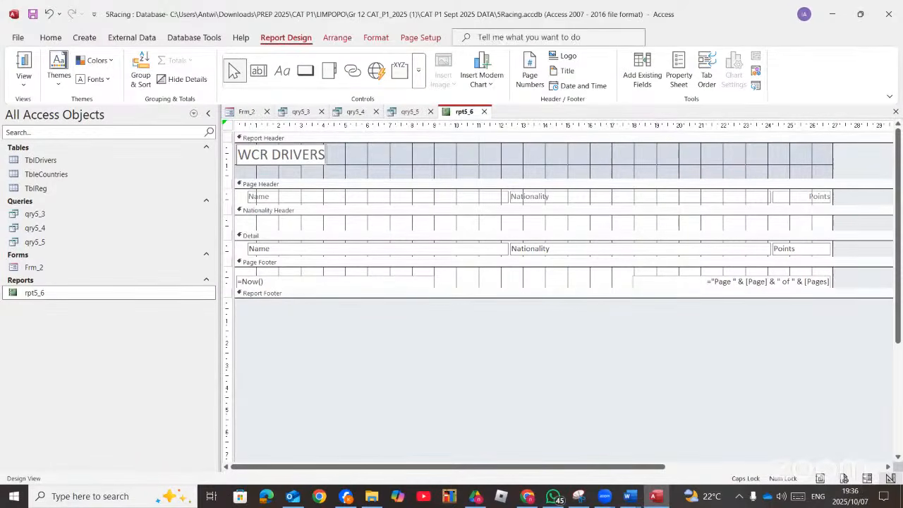
pyautogui.click(493, 37)
pyautogui.write('GROU')
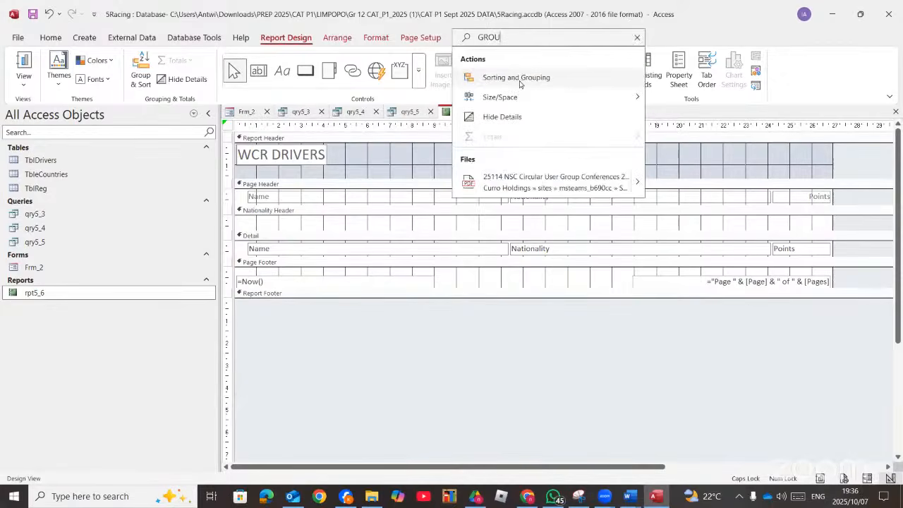
pyautogui.click(518, 77)
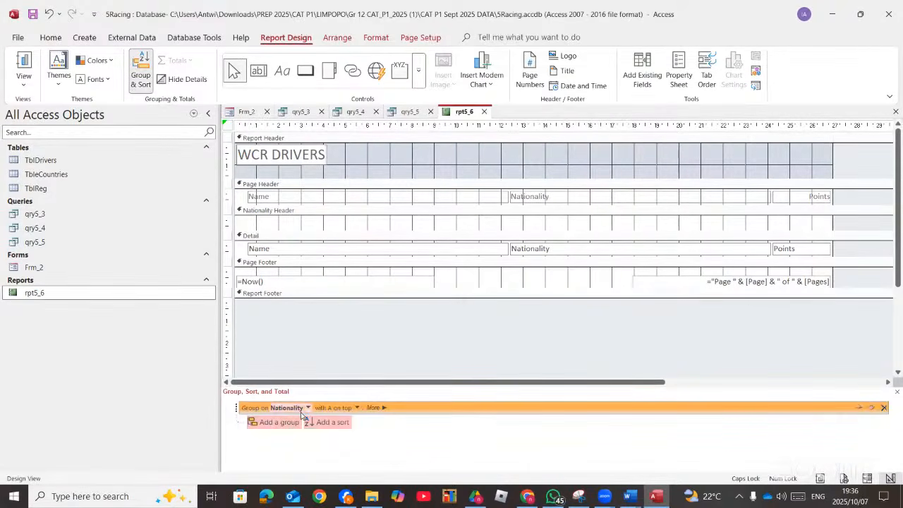
pyautogui.click(377, 408)
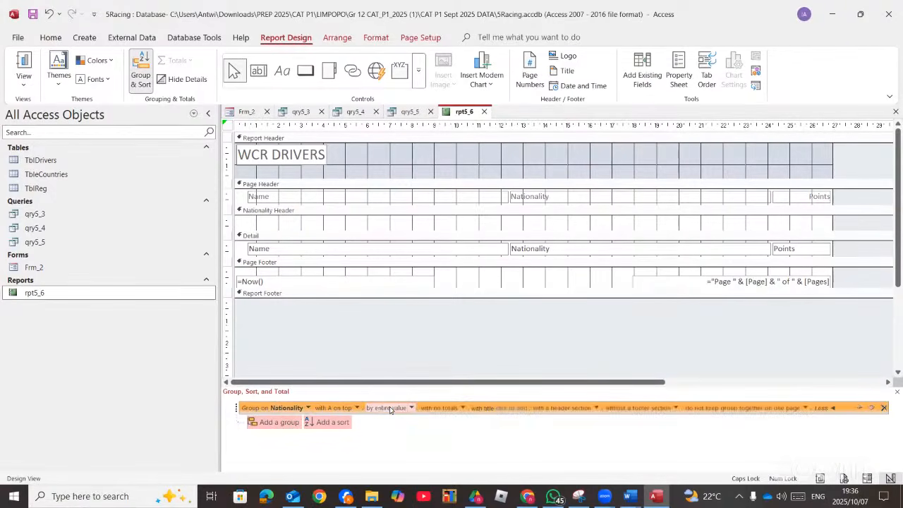
# Reread the question 5.6 requirement for average points per country in Word and return to the rpt5_6 design in Access.
pyautogui.click(462, 409)
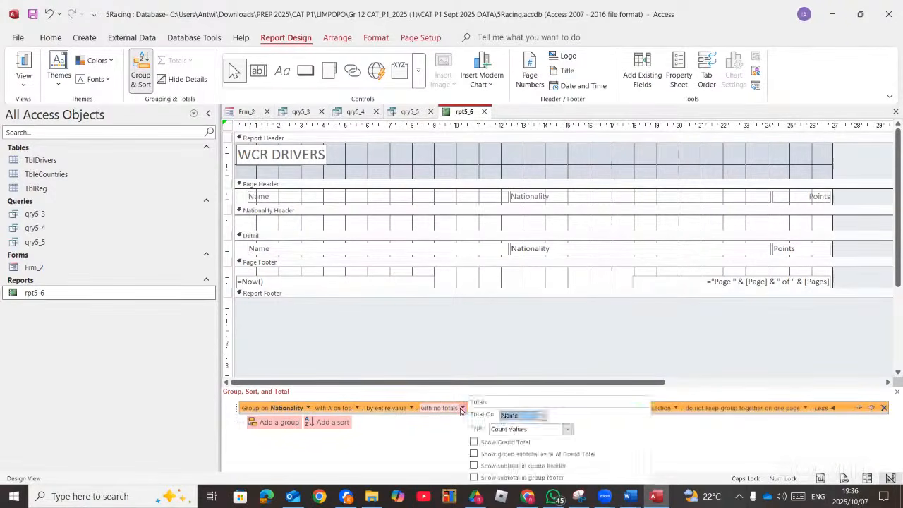
pyautogui.click(267, 497)
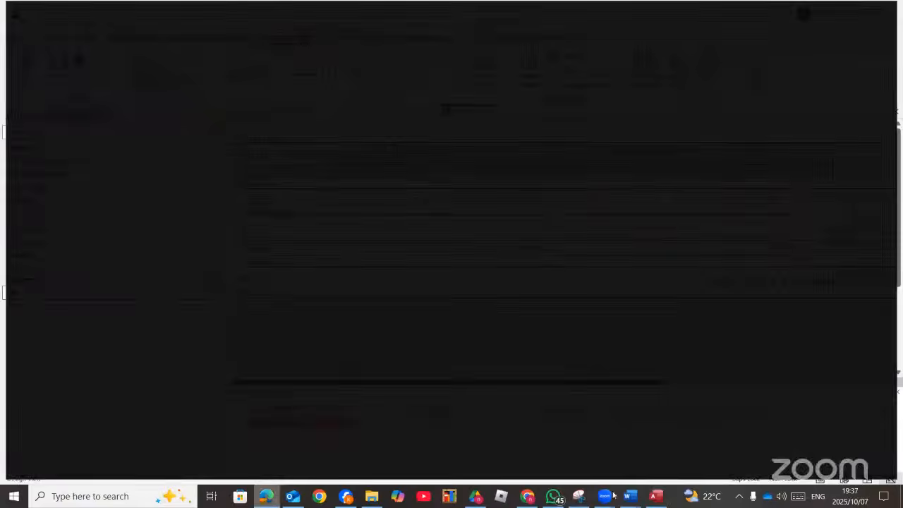
pyautogui.click(655, 498)
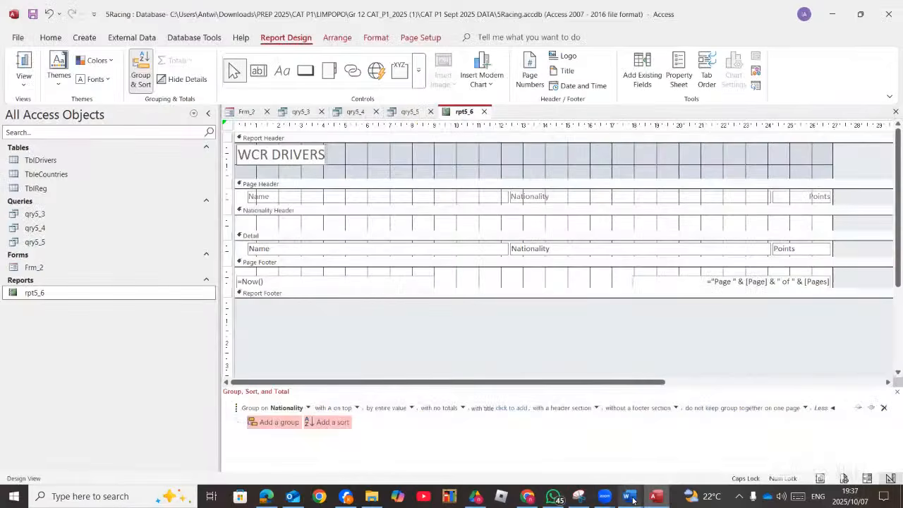
pyautogui.click(632, 500)
pyautogui.click(694, 443)
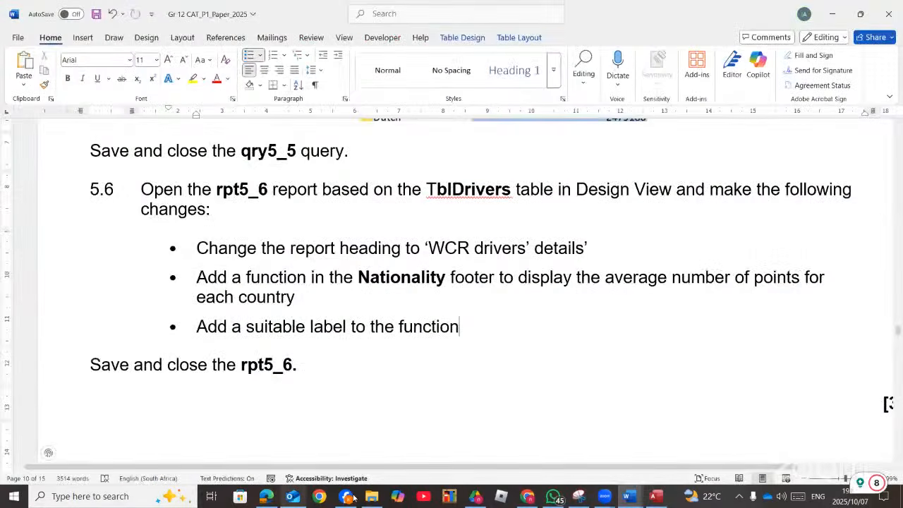
pyautogui.hotkey('alt', 'Tab')
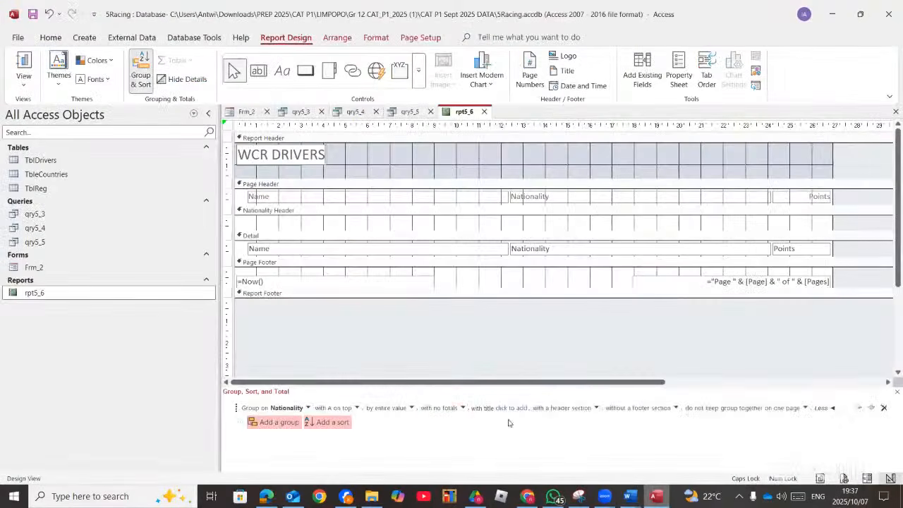
pyautogui.click(462, 409)
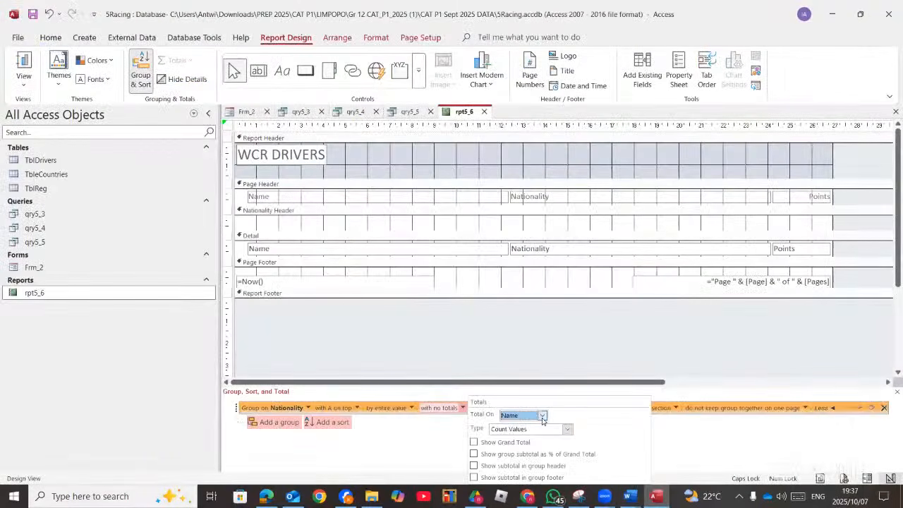
pyautogui.click(542, 417)
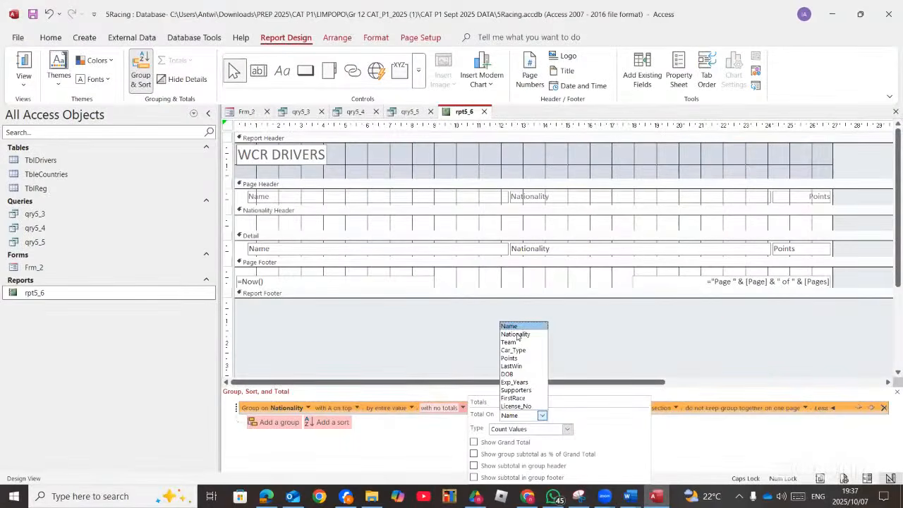
pyautogui.press('Return')
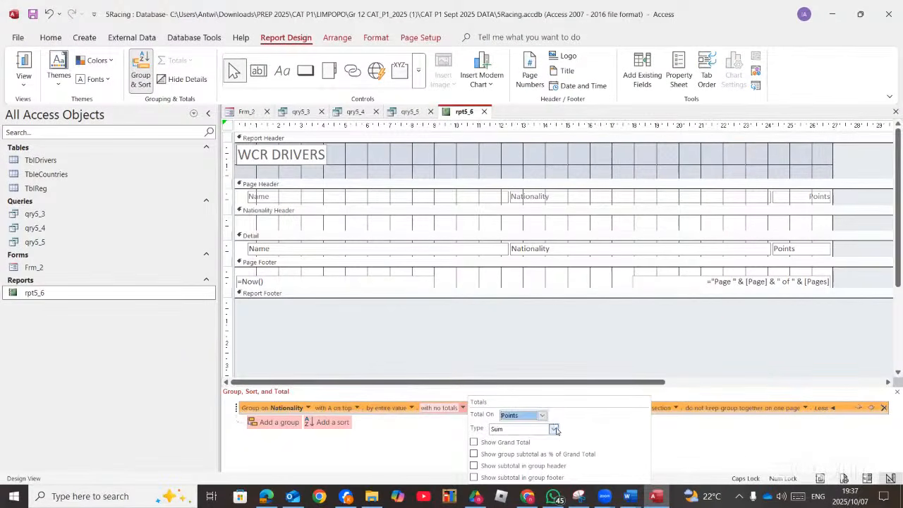
pyautogui.click(505, 431)
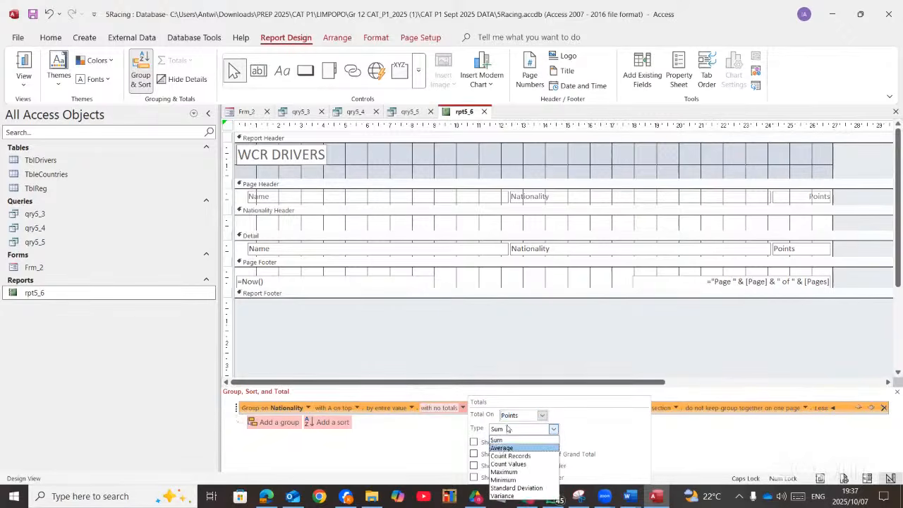
pyautogui.click(506, 427)
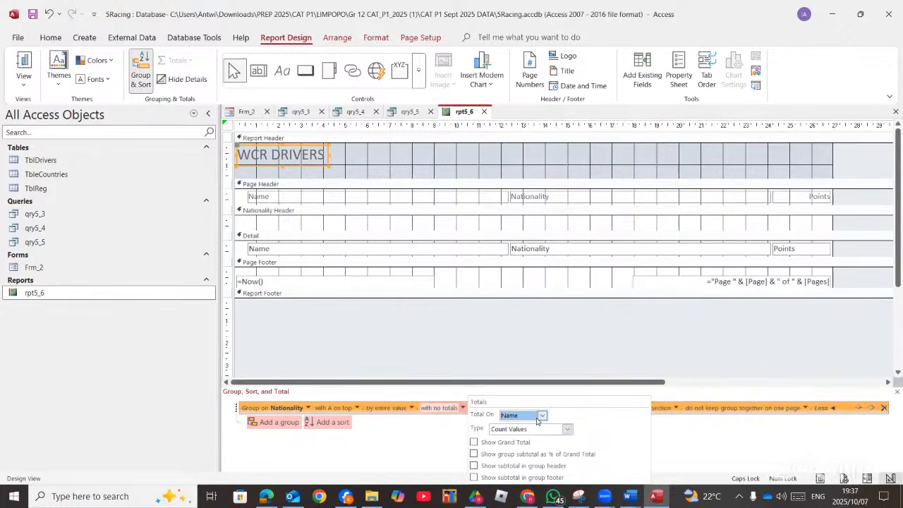
# Total the Nationality group on Points with type Average, showing the subtotal in the group footer.
pyautogui.click(541, 416)
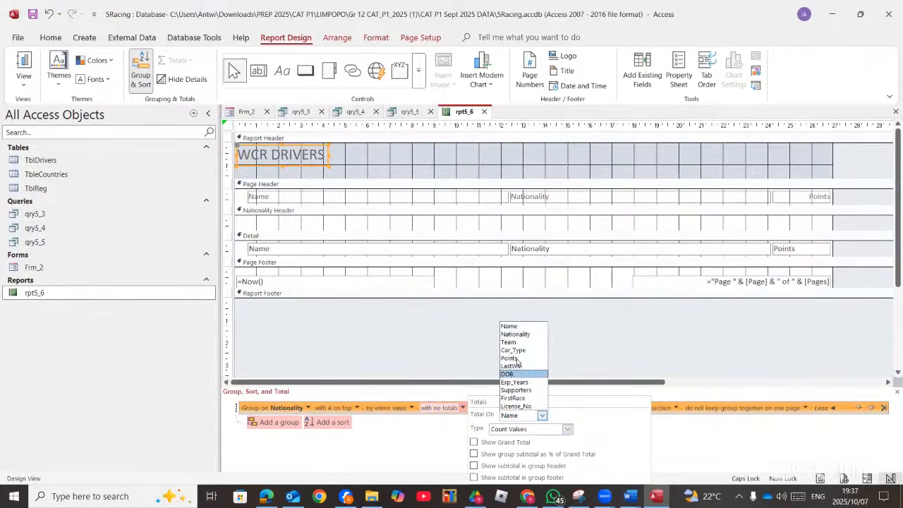
pyautogui.click(511, 359)
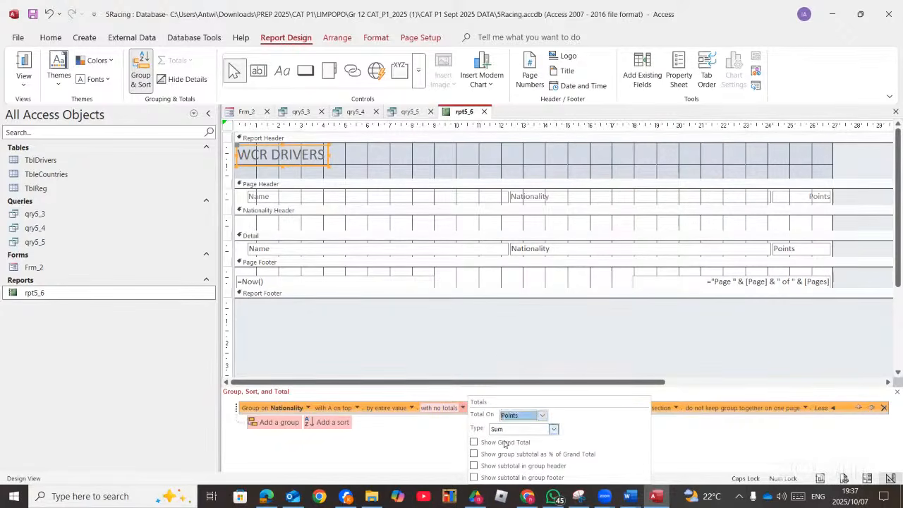
pyautogui.click(553, 430)
pyautogui.click(496, 453)
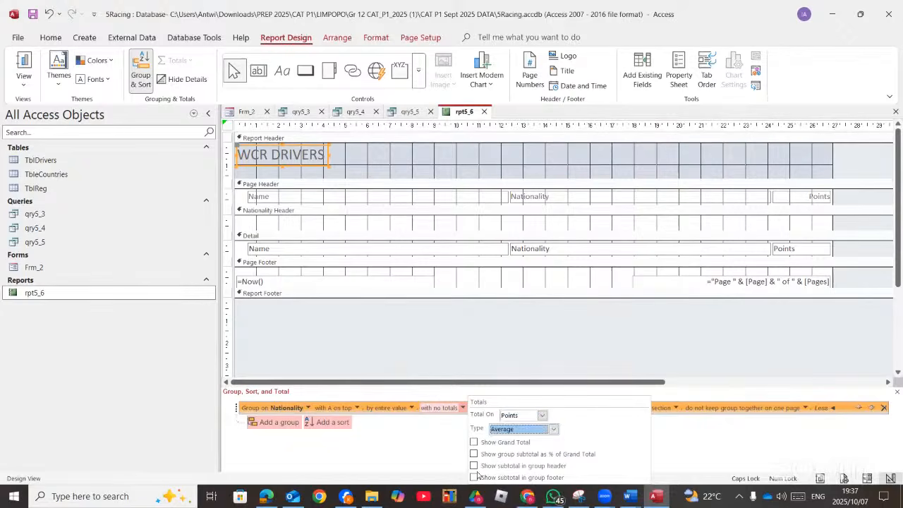
pyautogui.click(474, 477)
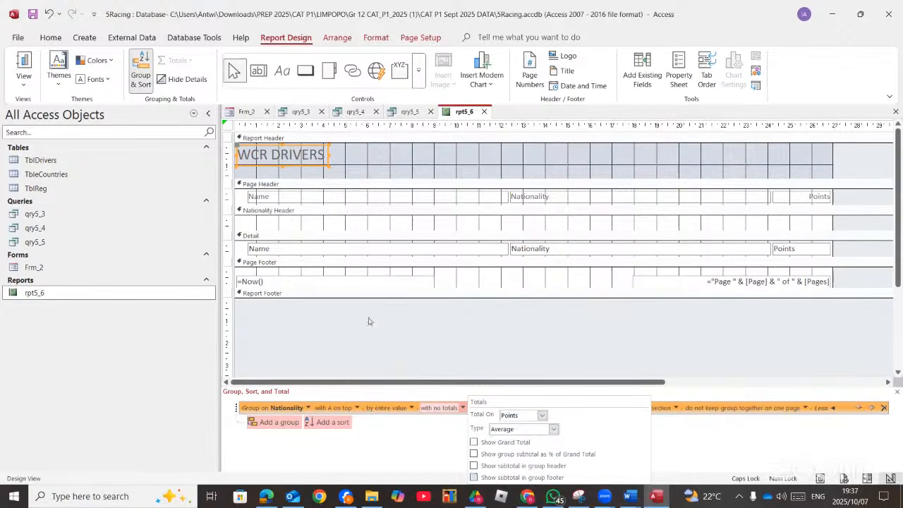
pyautogui.click(541, 289)
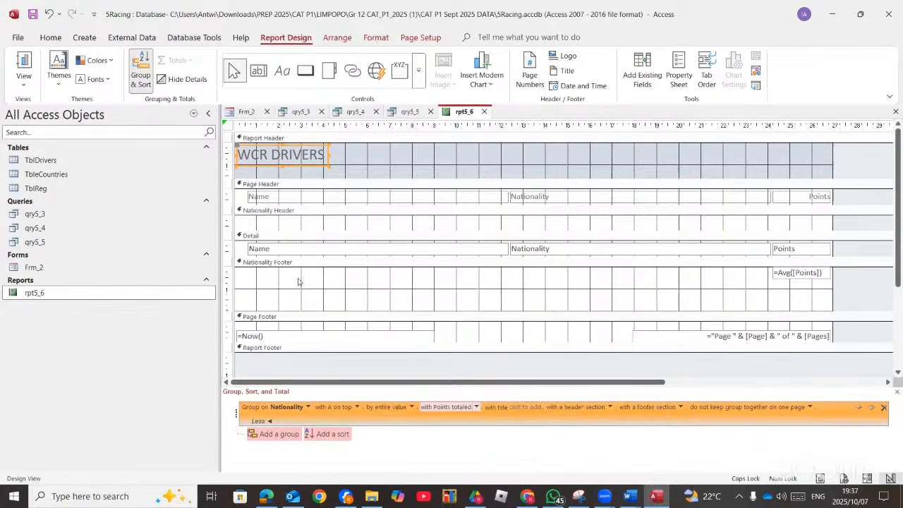
# Move the Avg([Points]) box inward and slightly lower in the Nationality footer, to about the 20 cm ruler mark.
pyautogui.scroll(-1, 640, 270)
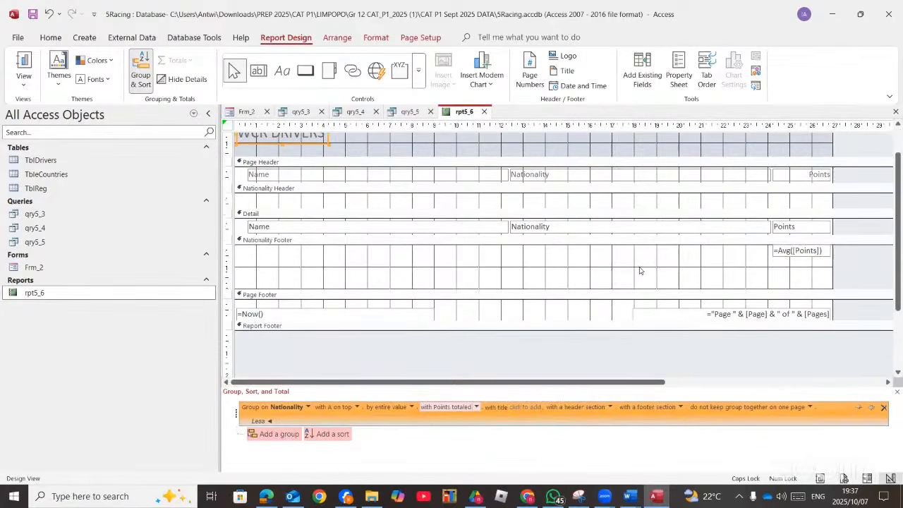
pyautogui.click(775, 252)
pyautogui.moveTo(689, 278); pyautogui.dragTo(689, 272)
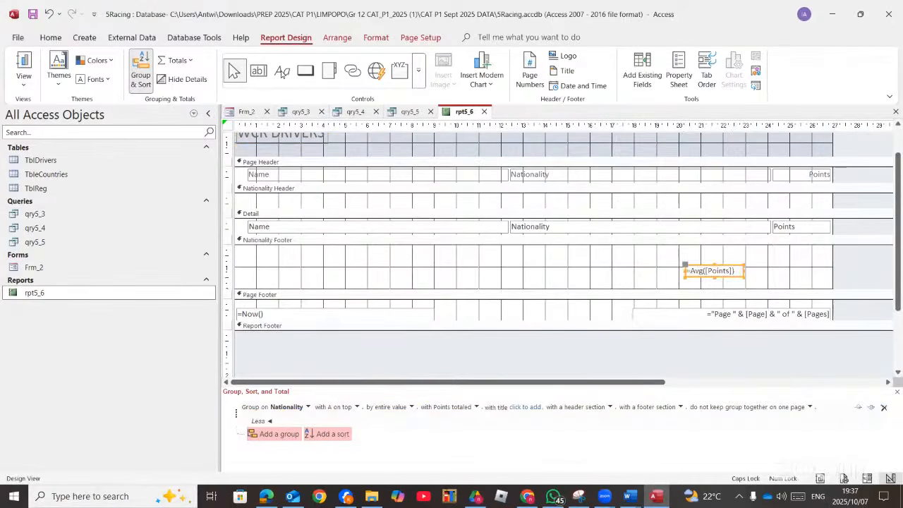
# Add a label reading AVERAGE POINTS PER COUNTRY before the average box in the Nationality footer and display the report in Report View.
pyautogui.click(282, 74)
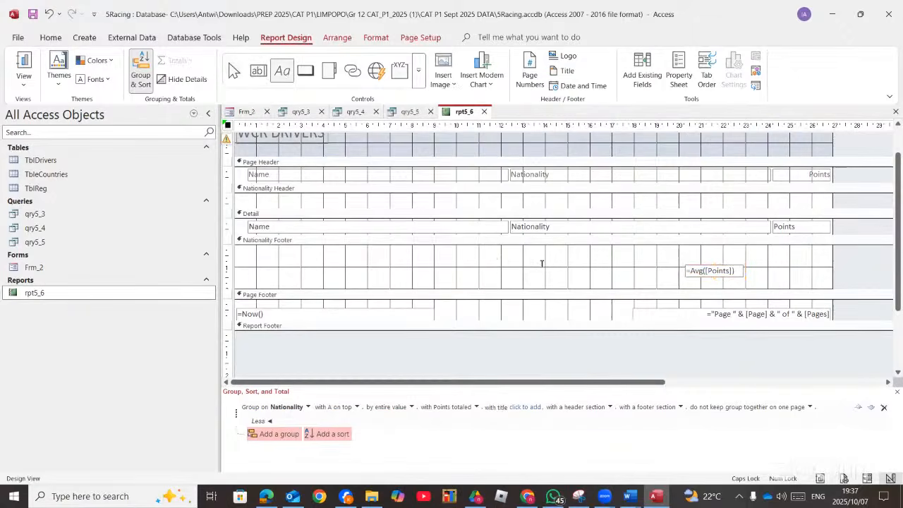
pyautogui.moveTo(496, 258); pyautogui.dragTo(624, 282)
pyautogui.write('A')
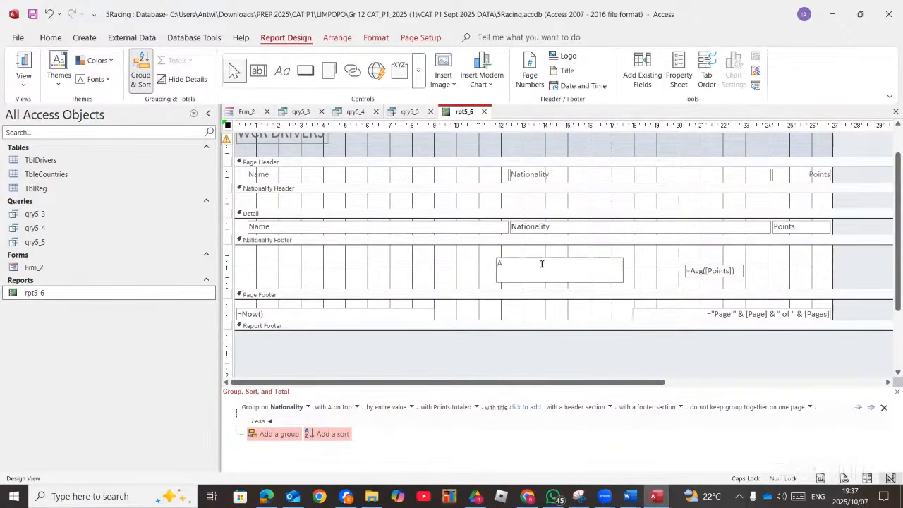
pyautogui.write('VERAGE POINTS PER COUNTRY')
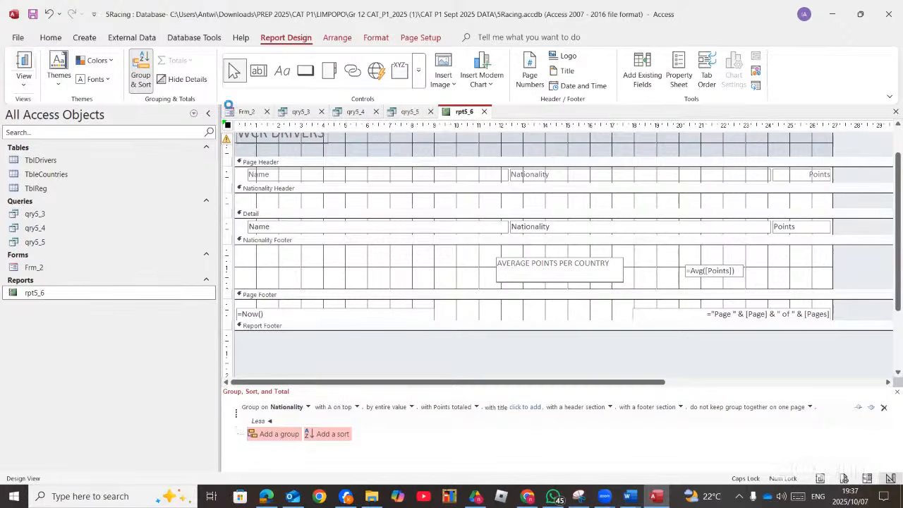
pyautogui.press('Return')
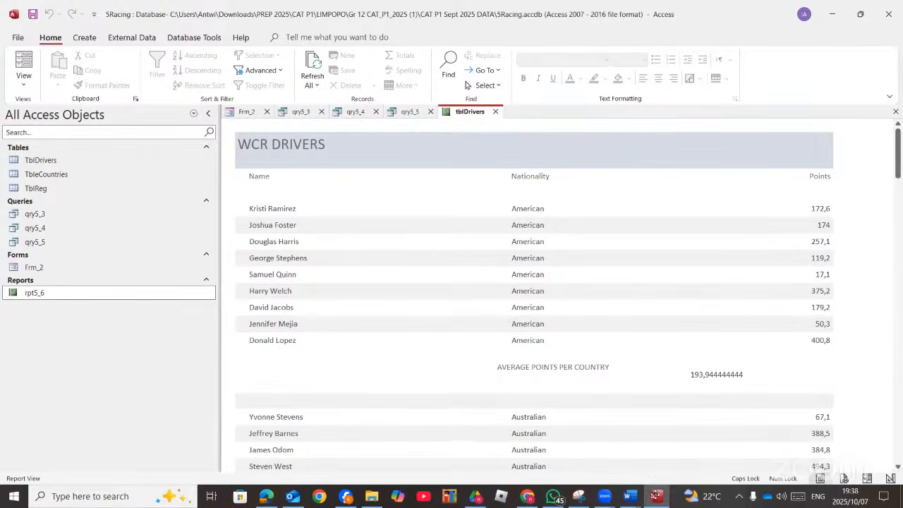
# Switch to Word, check the exam paper for anything following question 5.6, and close the document.
pyautogui.hotkey('alt', 'Tab')
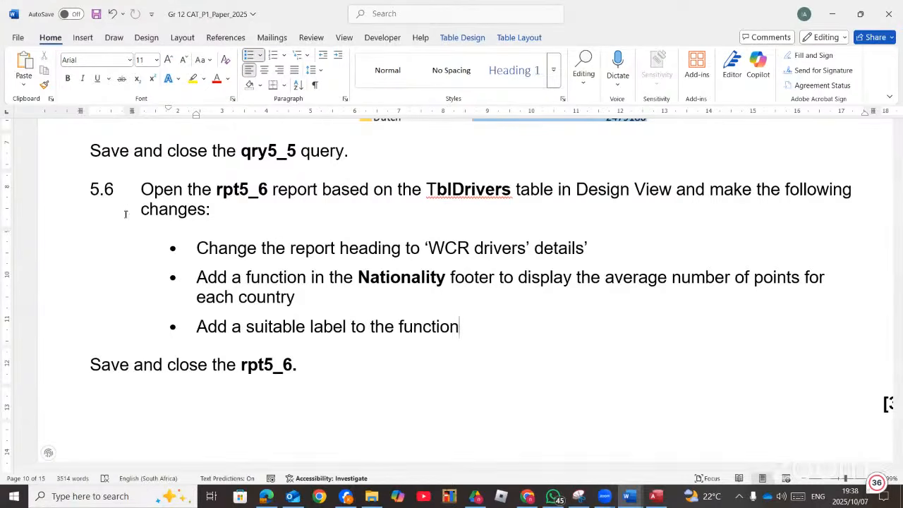
pyautogui.scroll(-5, 151, 238)
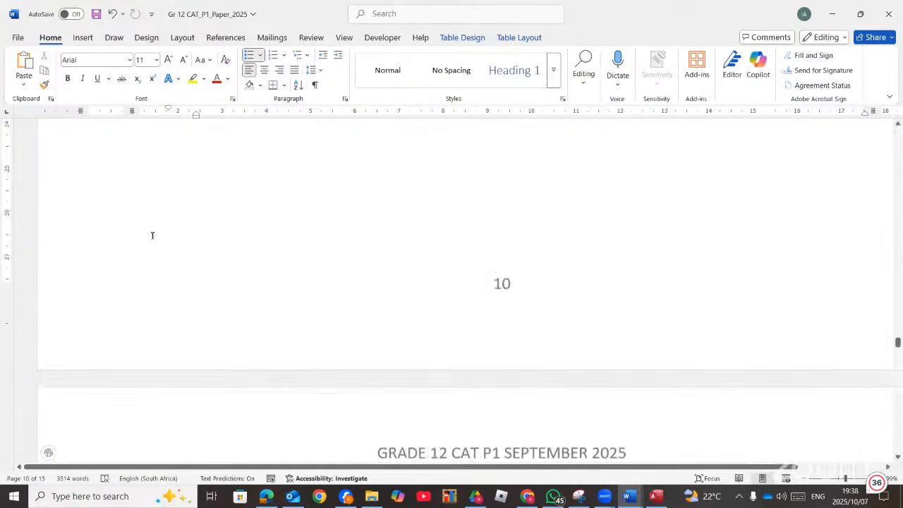
pyautogui.scroll(-2, 151, 235)
pyautogui.scroll(3, 154, 235)
pyautogui.scroll(3, 154, 235)
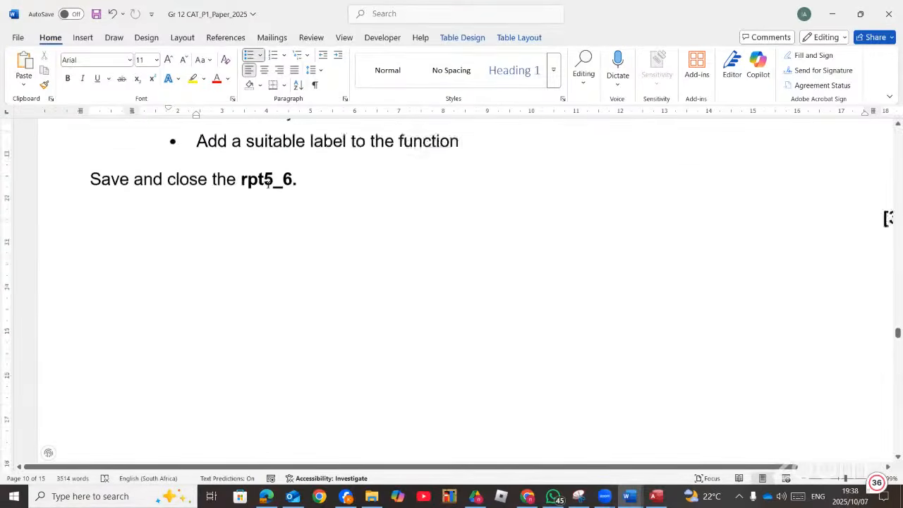
pyautogui.scroll(2, 275, 145)
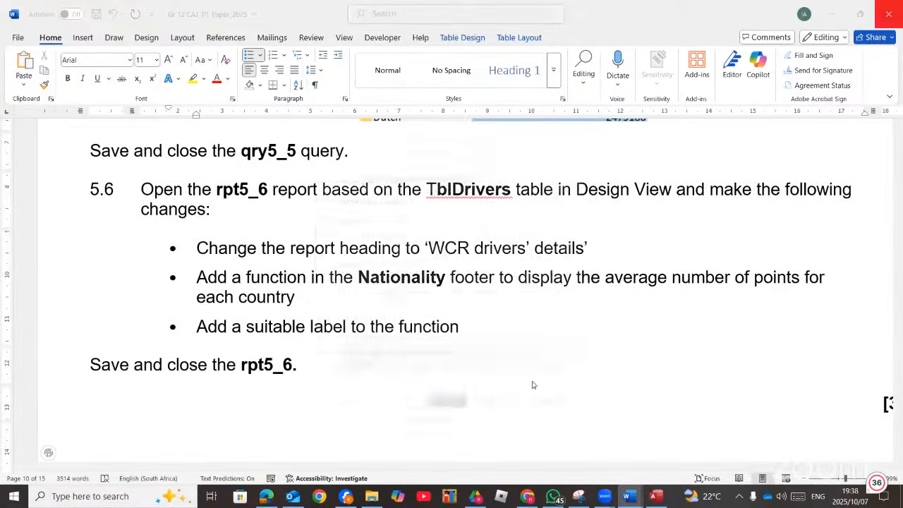
pyautogui.click(514, 407)
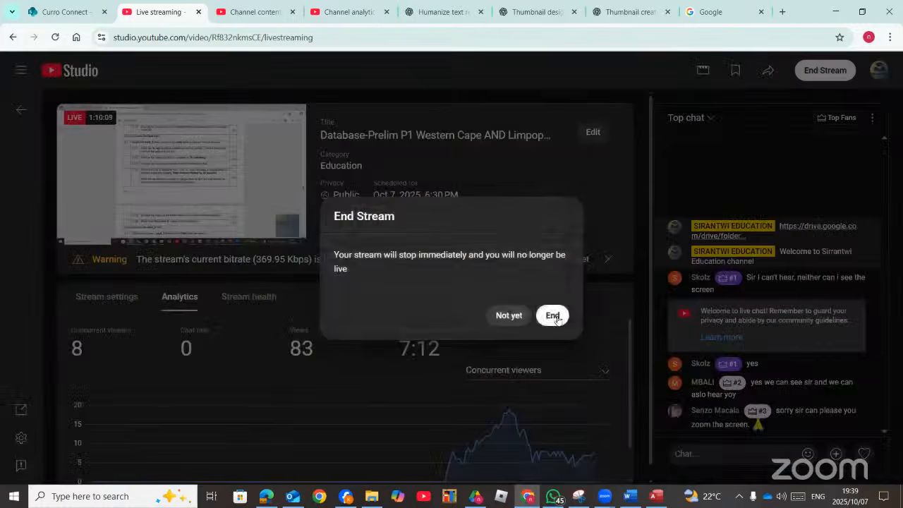
# End the live stream in YouTube Studio.
pyautogui.click(557, 320)
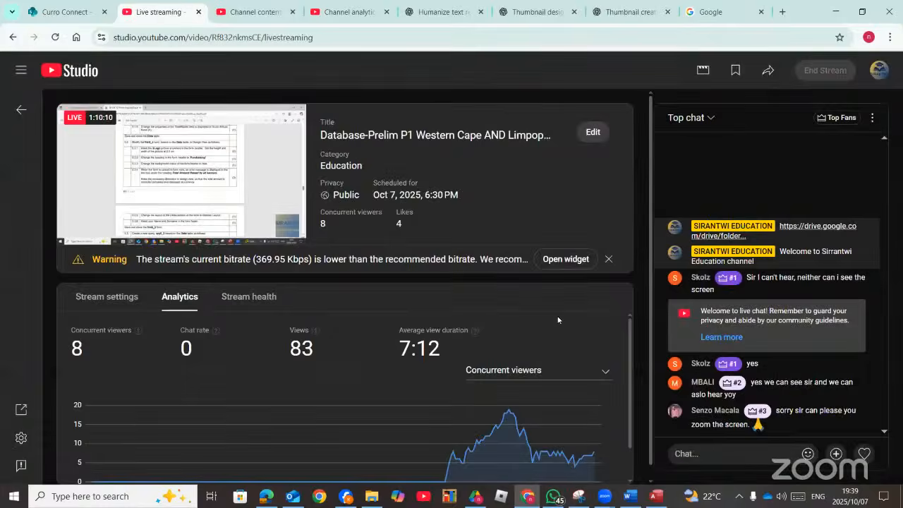